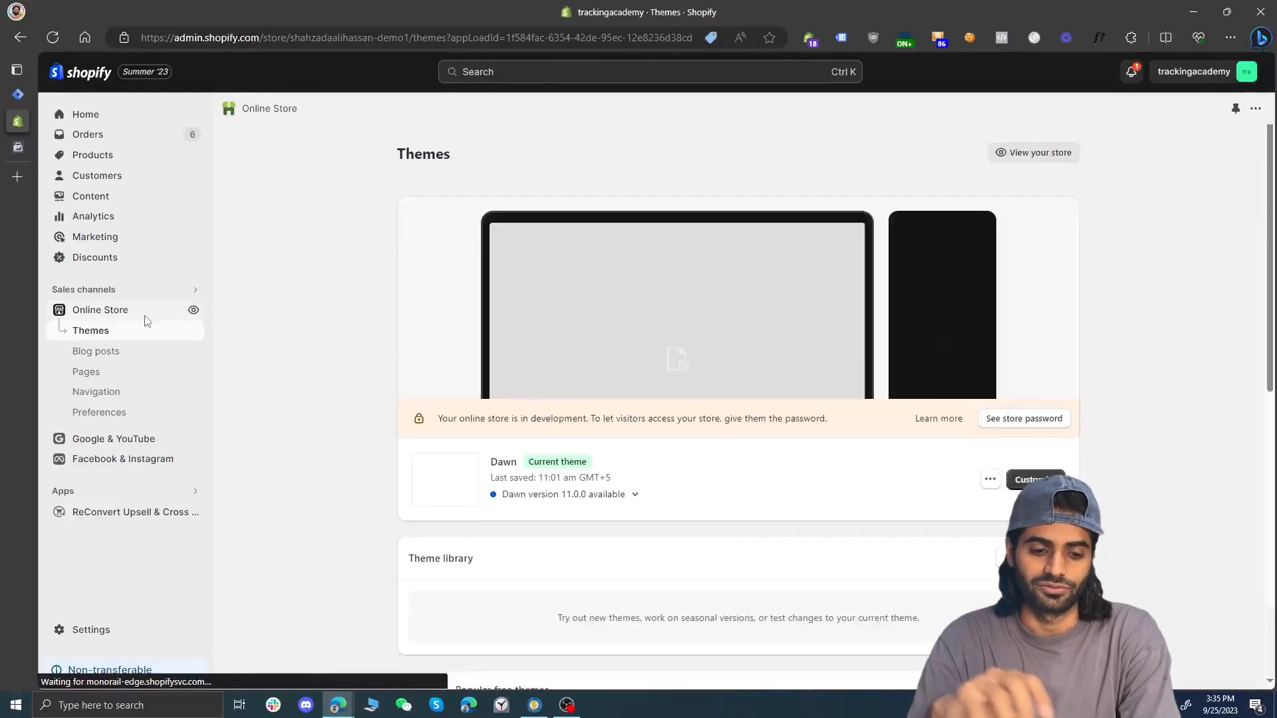
Open the Dawn theme's code and paste the Google Tag Manager script just below the opening head tag in theme.liquid
left_click(990, 479)
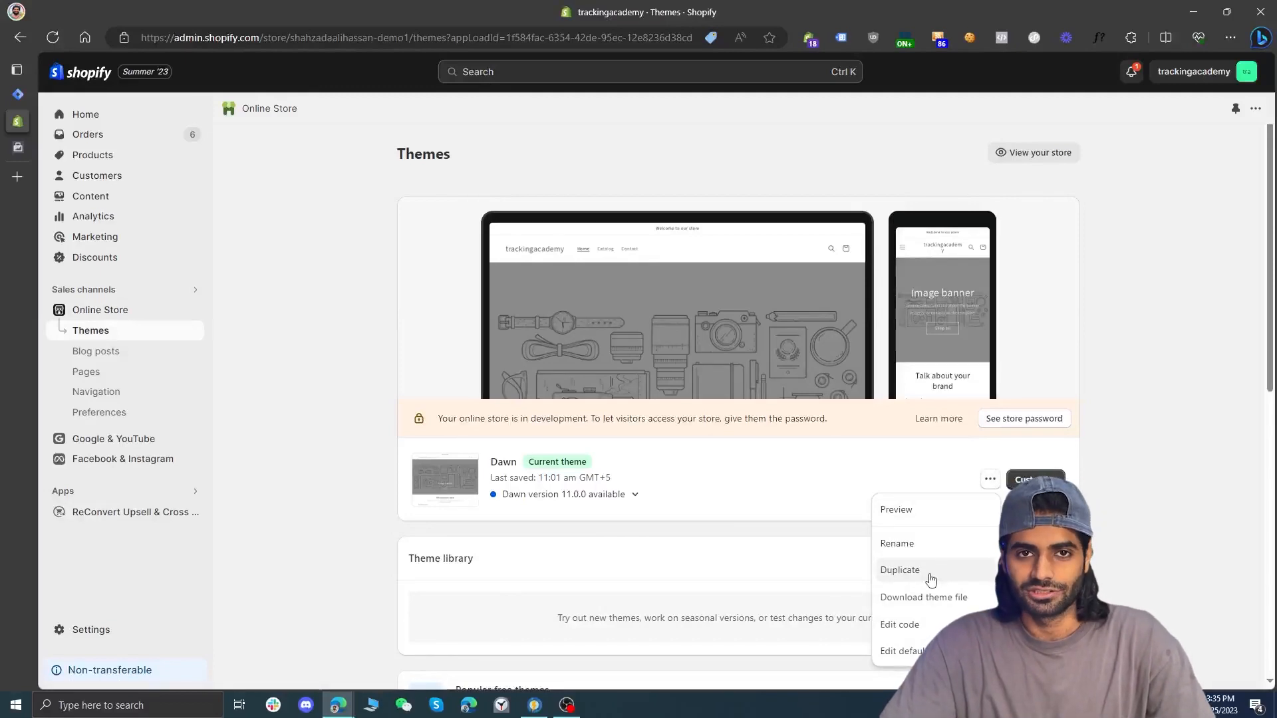
left_click(932, 625)
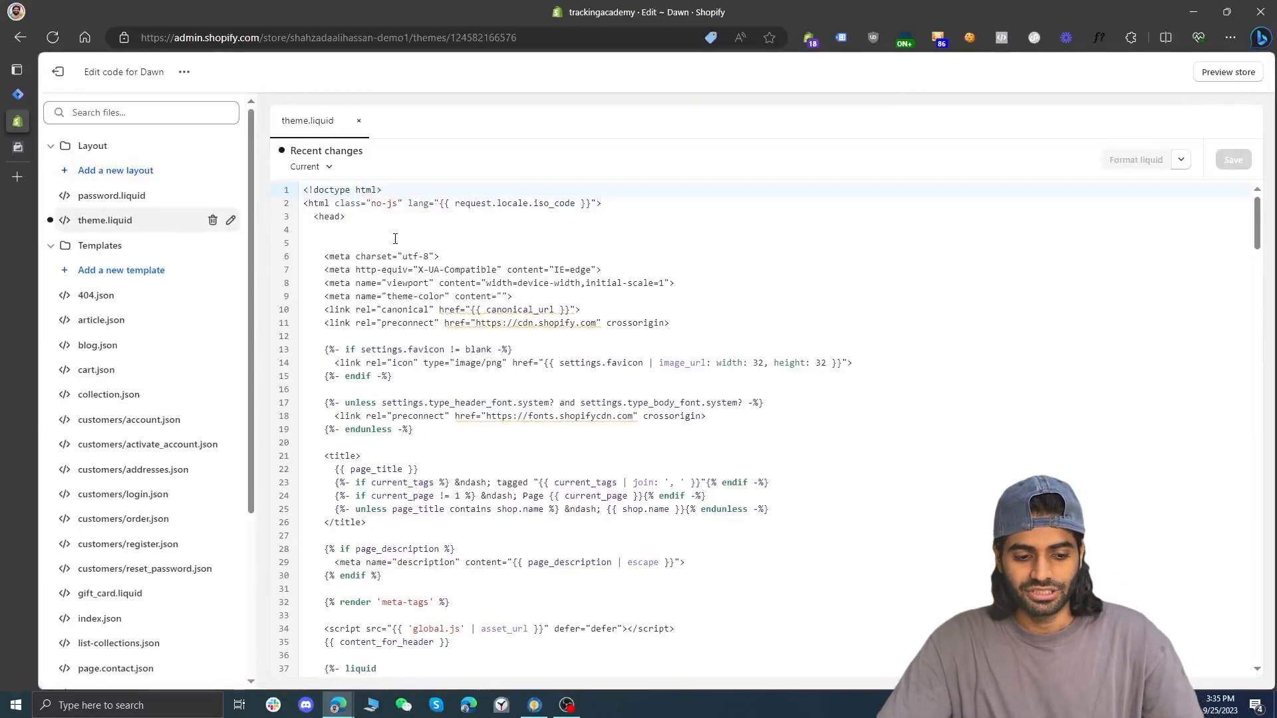
left_click(395, 239)
type("<!-- Google Tag Manager --> <script>(function(w,d,s,l,i){w[l]=w[l]||[];w[l].push({'gtm.start': new Date().getTime(),event:'gtm.js'});var f=d.getElementsByTagName(s)[0], j=d.createElement(s),dl=l!='dataLayer'?'&l='+l:'';j.async=true;j.src= 'https://www.googletagmanager.com/gtm.js?id='+i+dl;f.parentNode.insertBefore(j,f); })(window,document,'script','dataLayer','GTM-KNWHSM8N');</script> <!-- End Google Tag Manager -->")
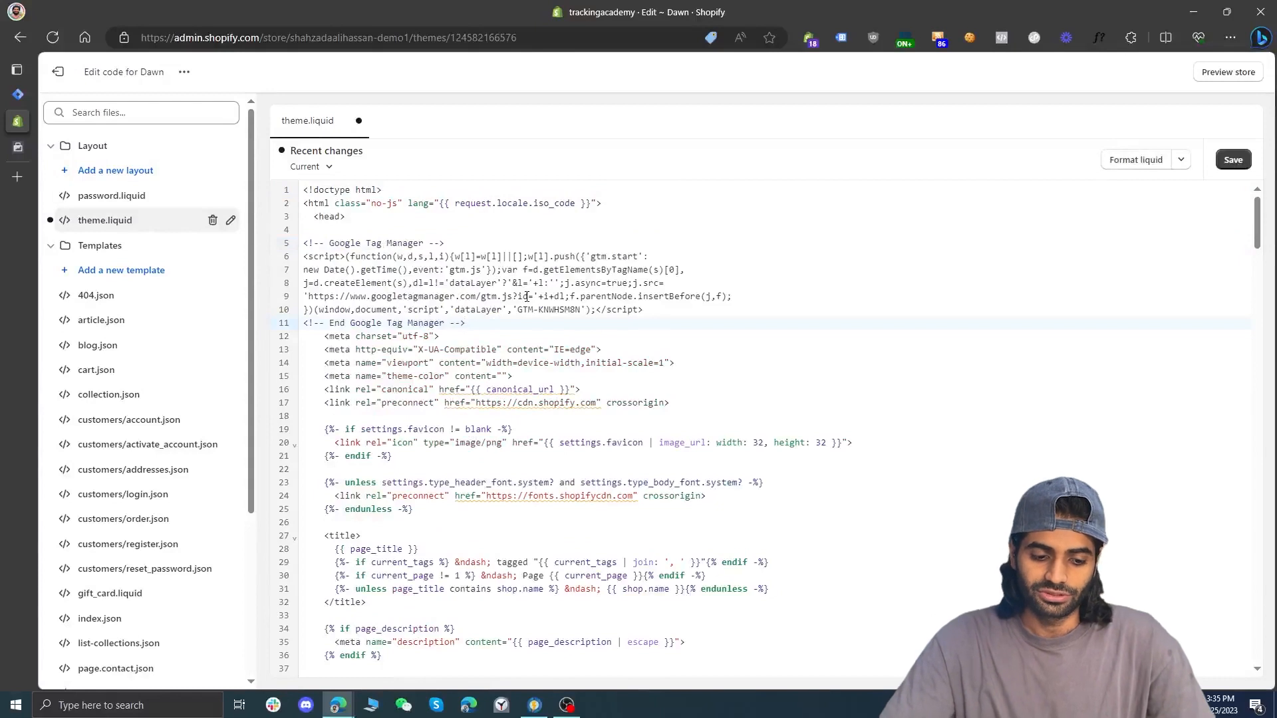
Copy the Google Tag Manager noscript snippet, paste it after the opening body tag in theme.liquid, and format and save the file
left_click(17, 93)
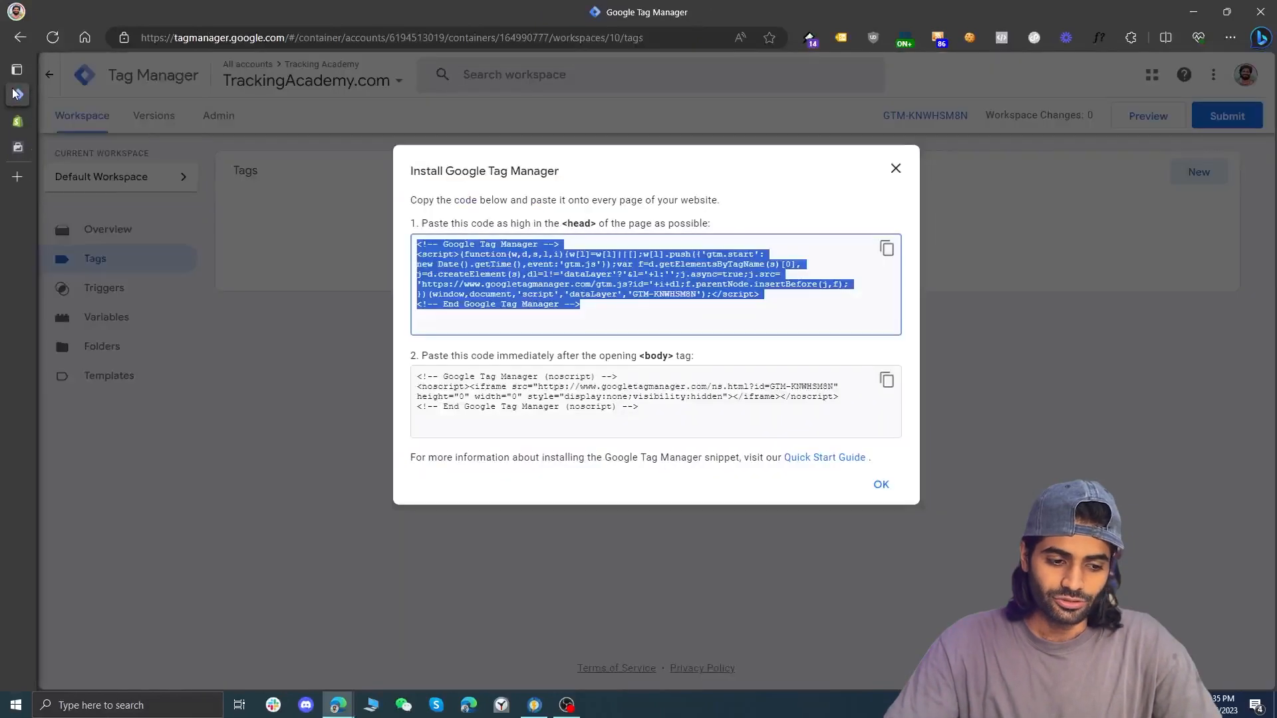
left_click(886, 381)
left_click(18, 121)
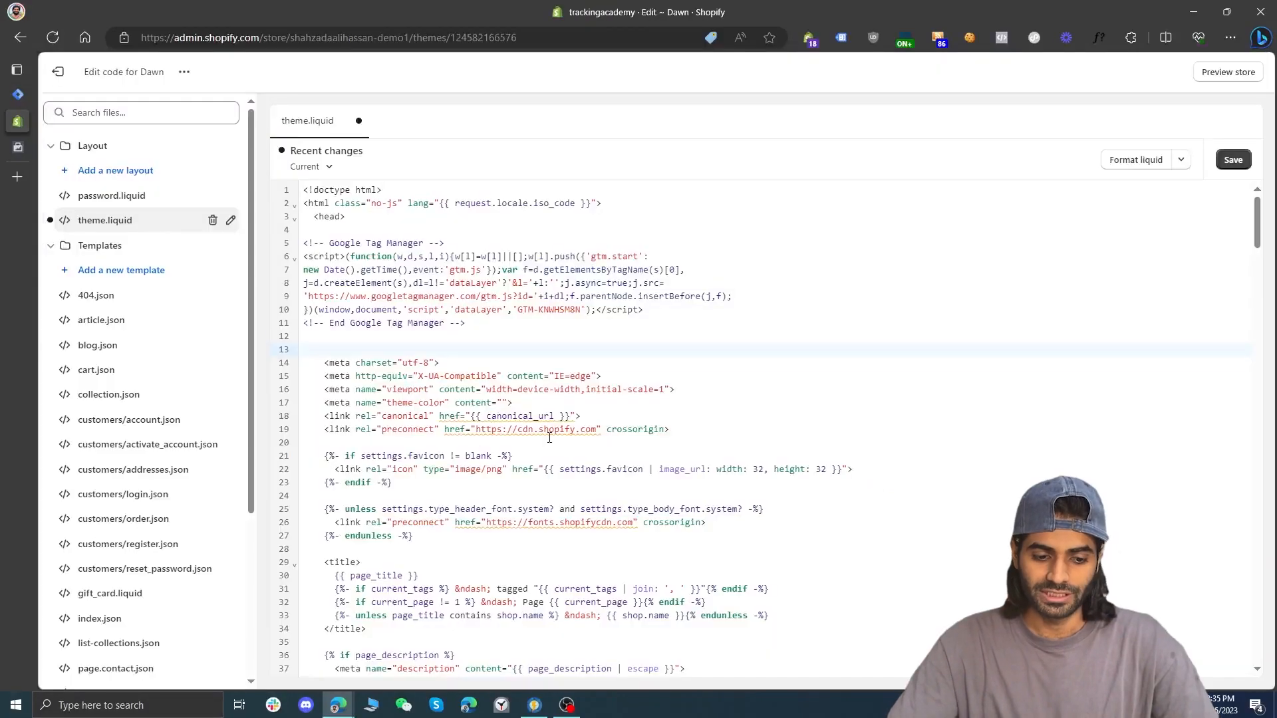
scroll(549, 438, "down", 20)
left_click(398, 413)
key("ctrl+v")
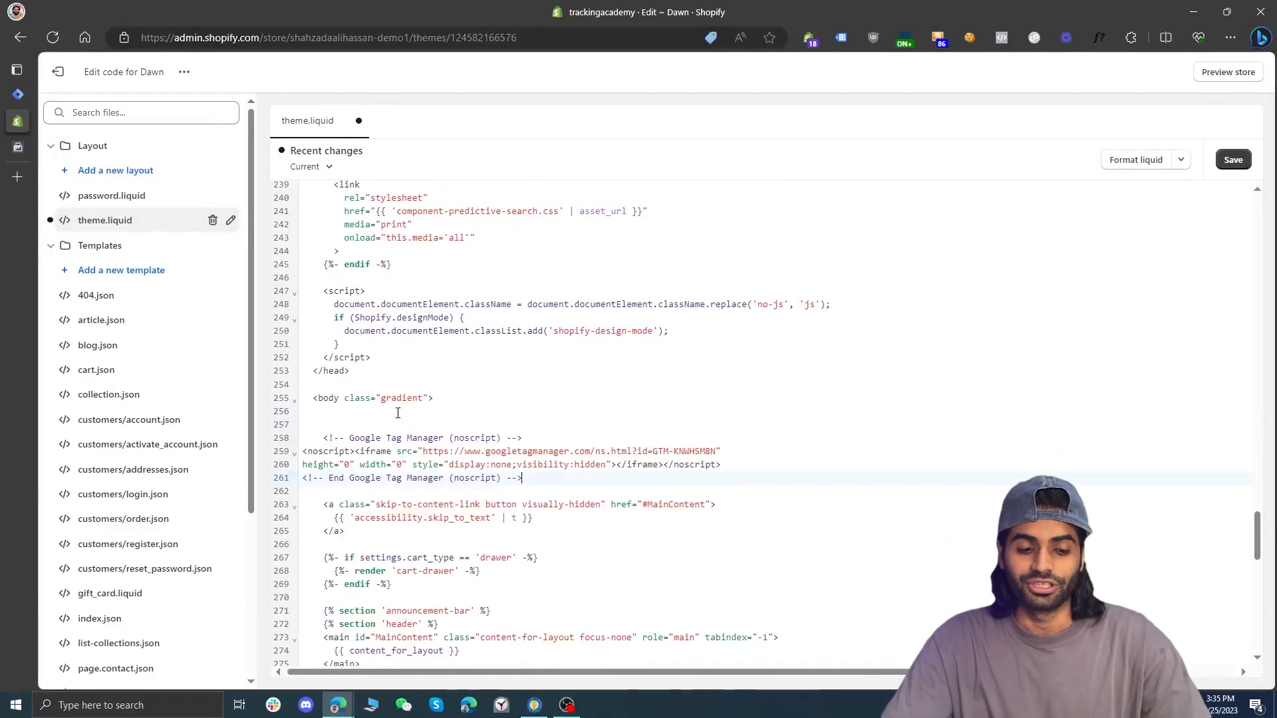
left_click(1135, 159)
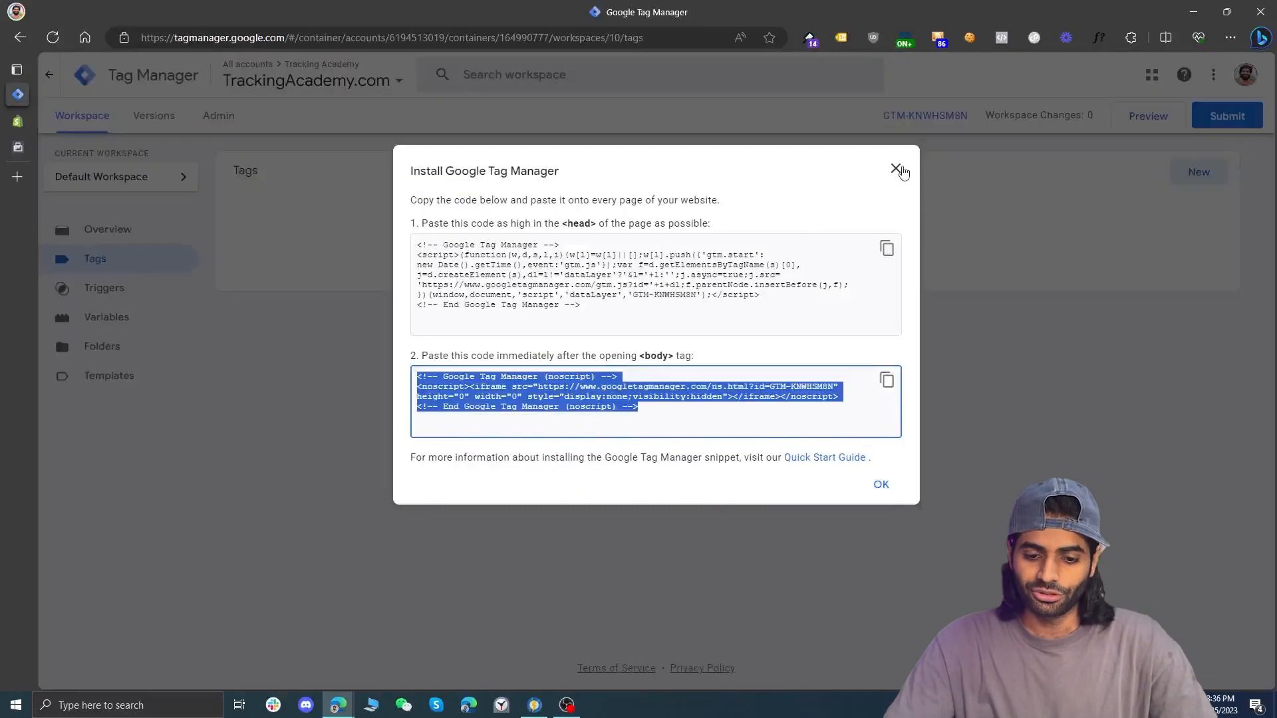
Connect the Tag Manager container's preview to the store site and inspect the Google Tag Manager tag in Tag Assistant Legacy
left_click(902, 167)
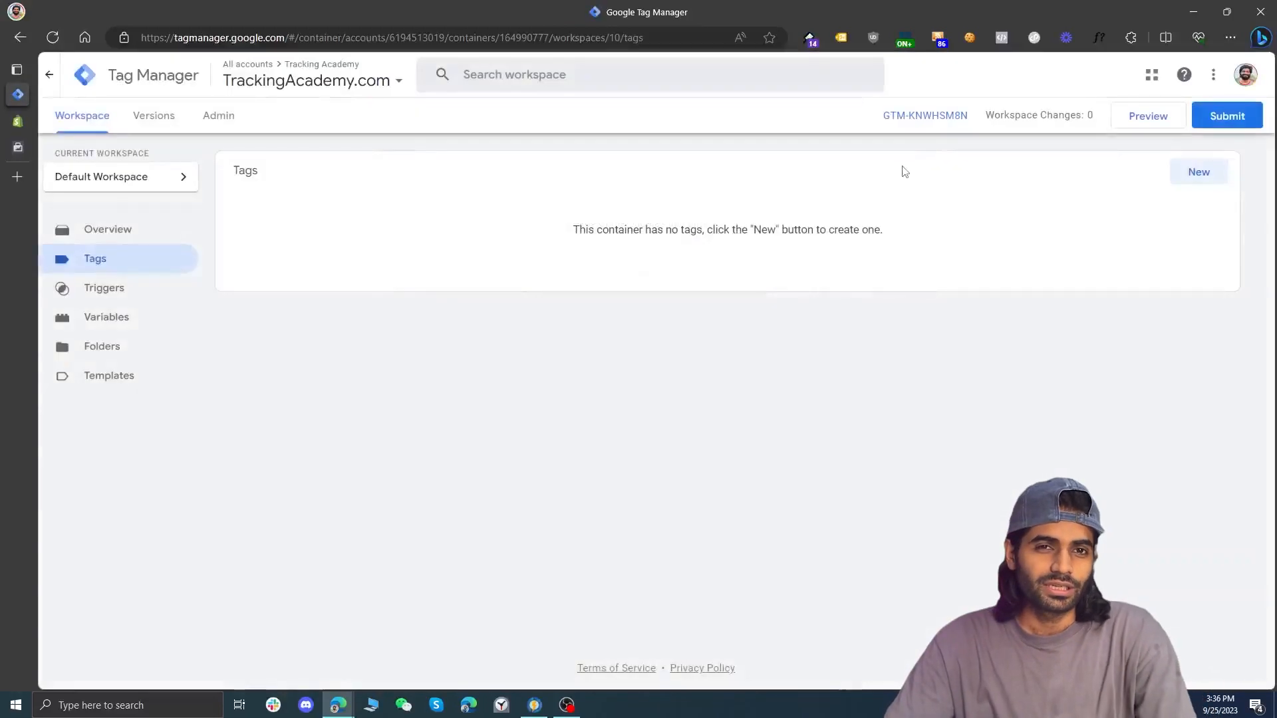
left_click(1167, 118)
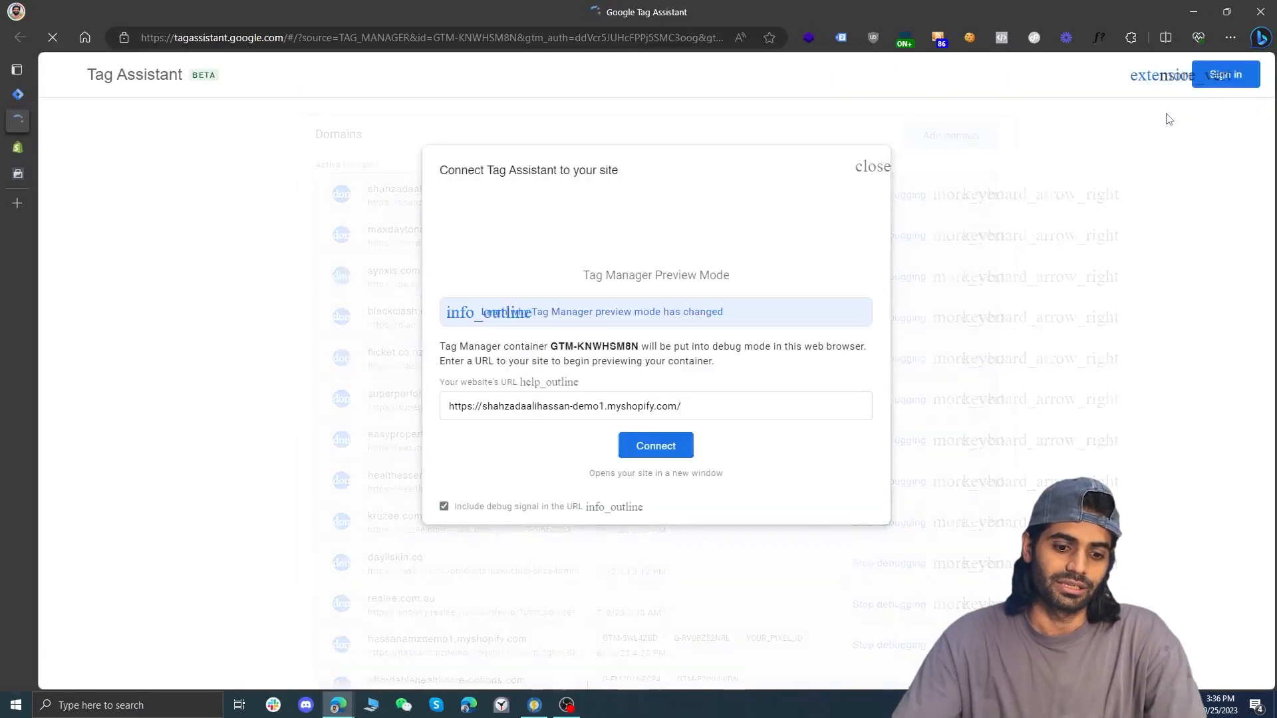
left_click(680, 446)
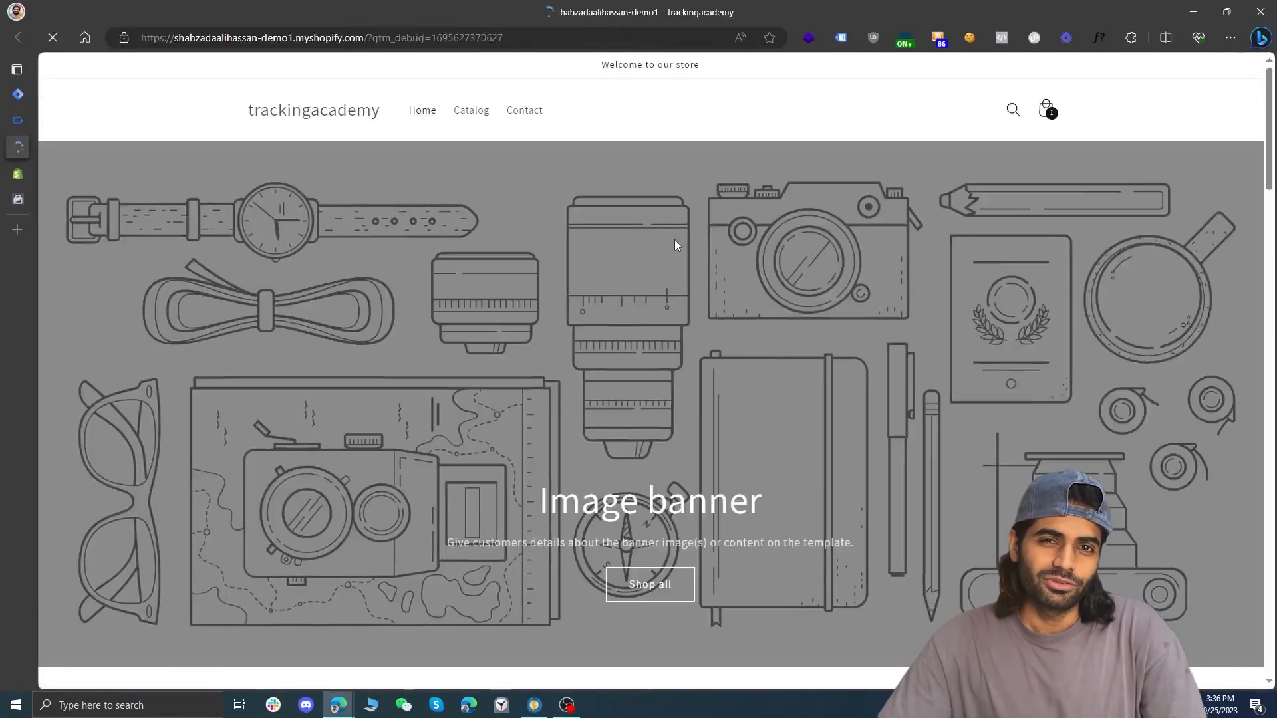
left_click(841, 38)
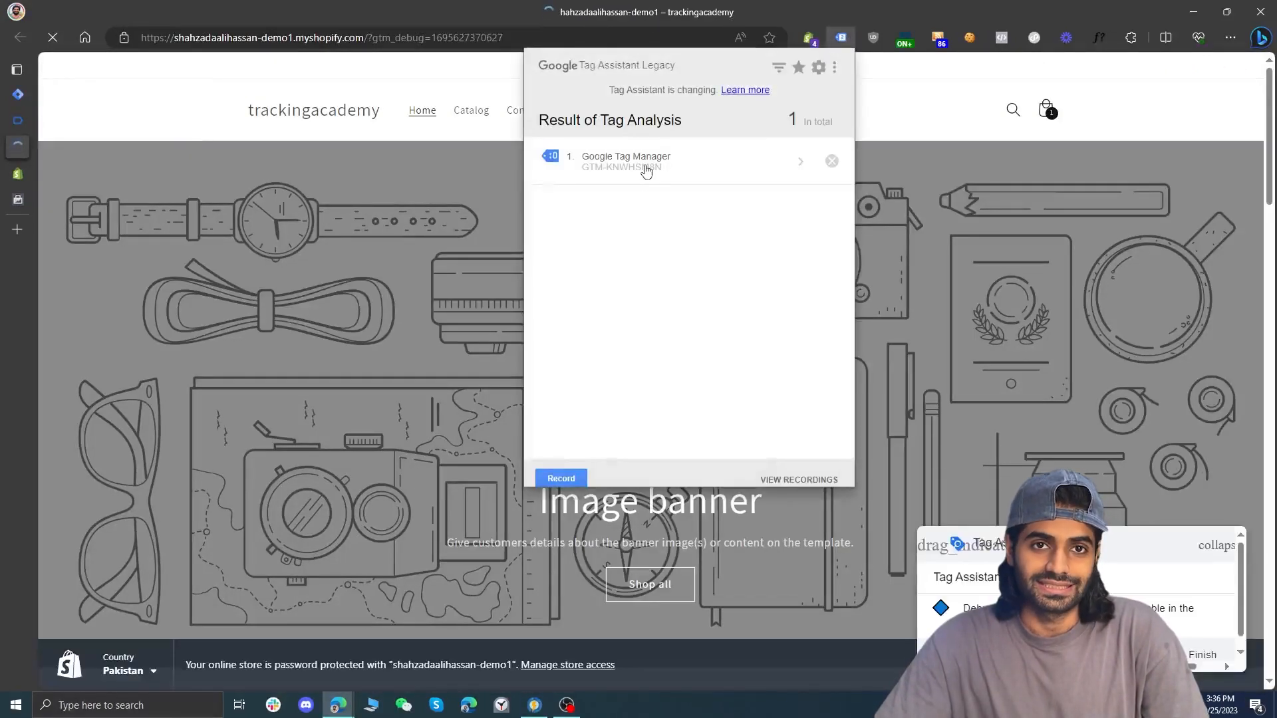
left_click(646, 171)
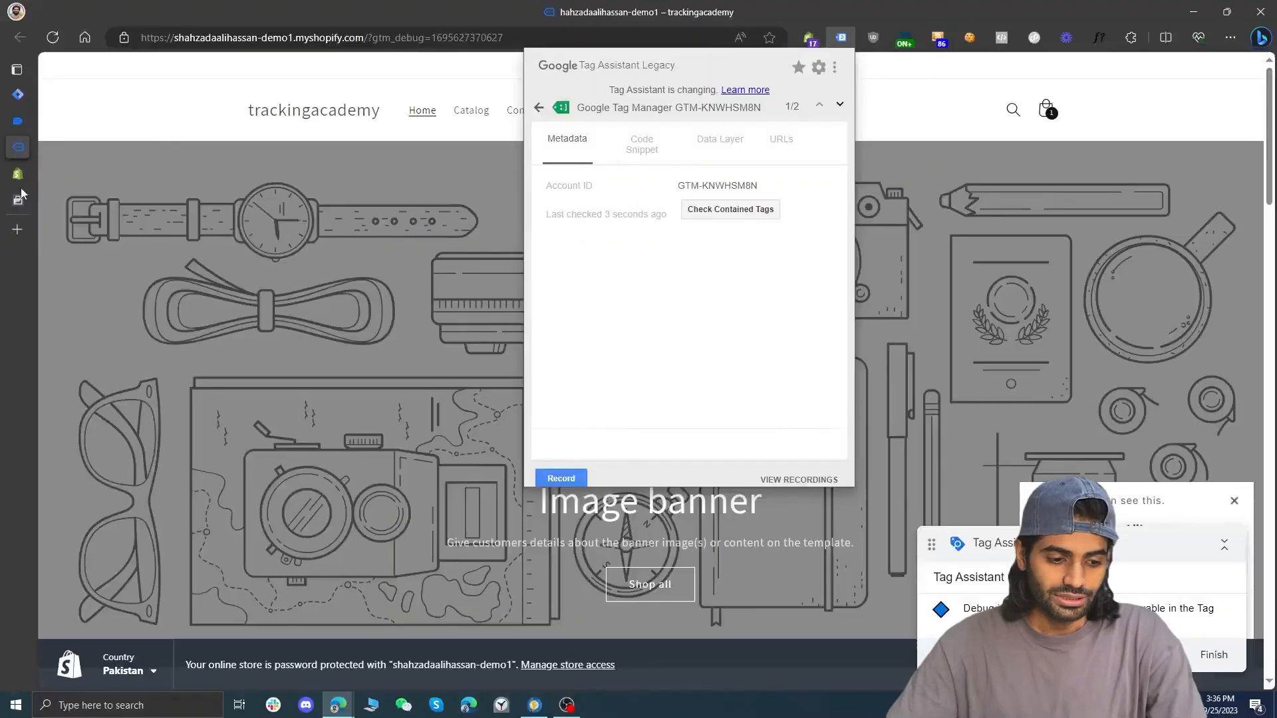
Switch to Meta Events Manager and show the data sources with the TrackingAcademy pixel
left_click(17, 198)
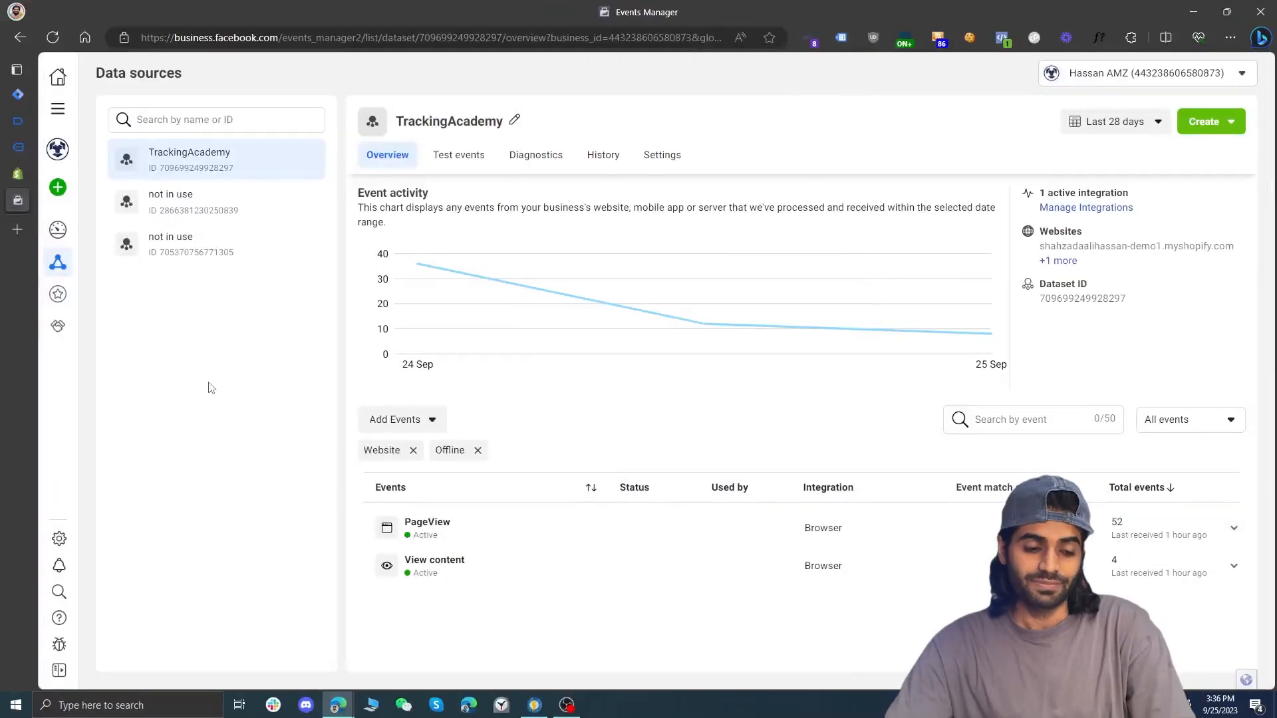
left_click(61, 107)
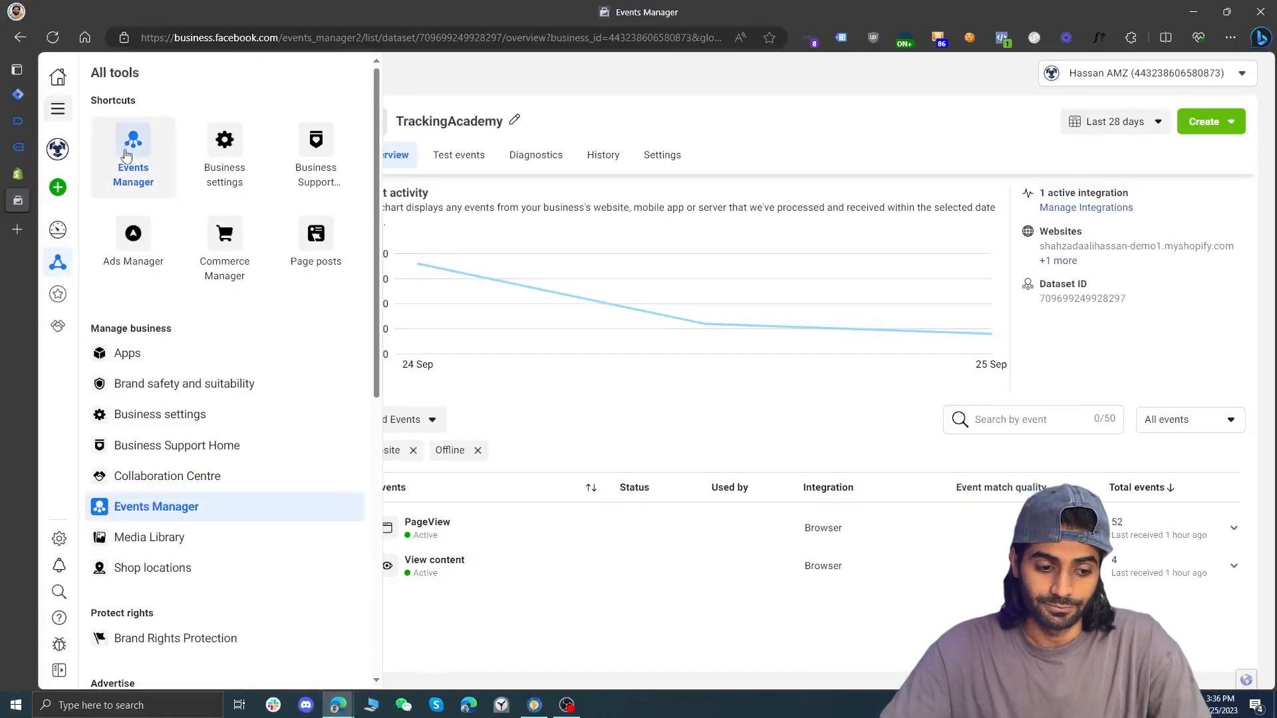
left_click(142, 165)
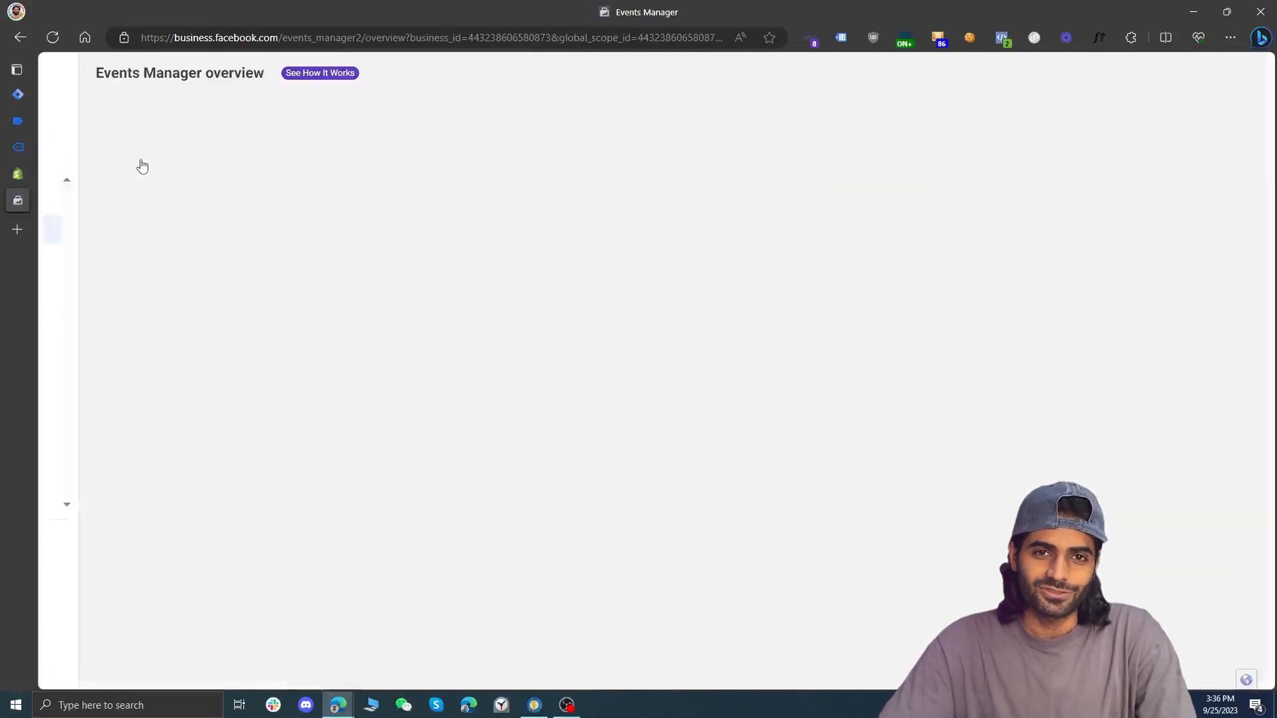
mouse_move(51, 270)
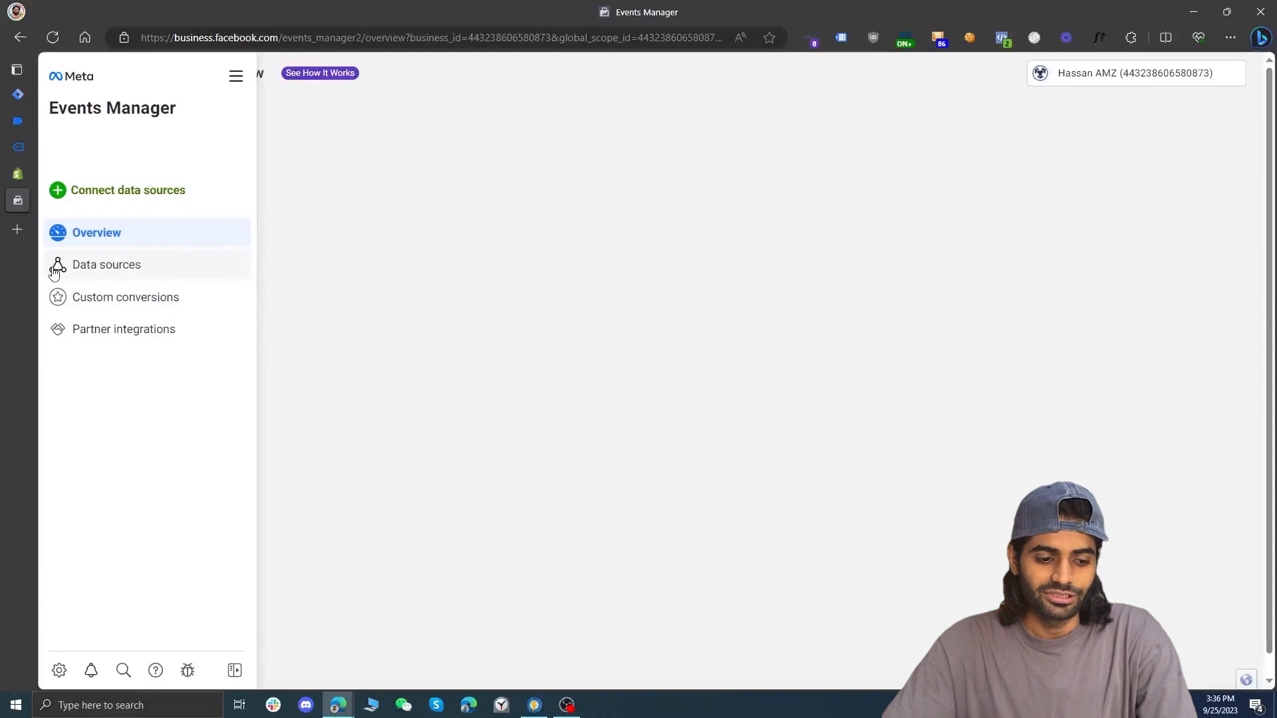
left_click(57, 268)
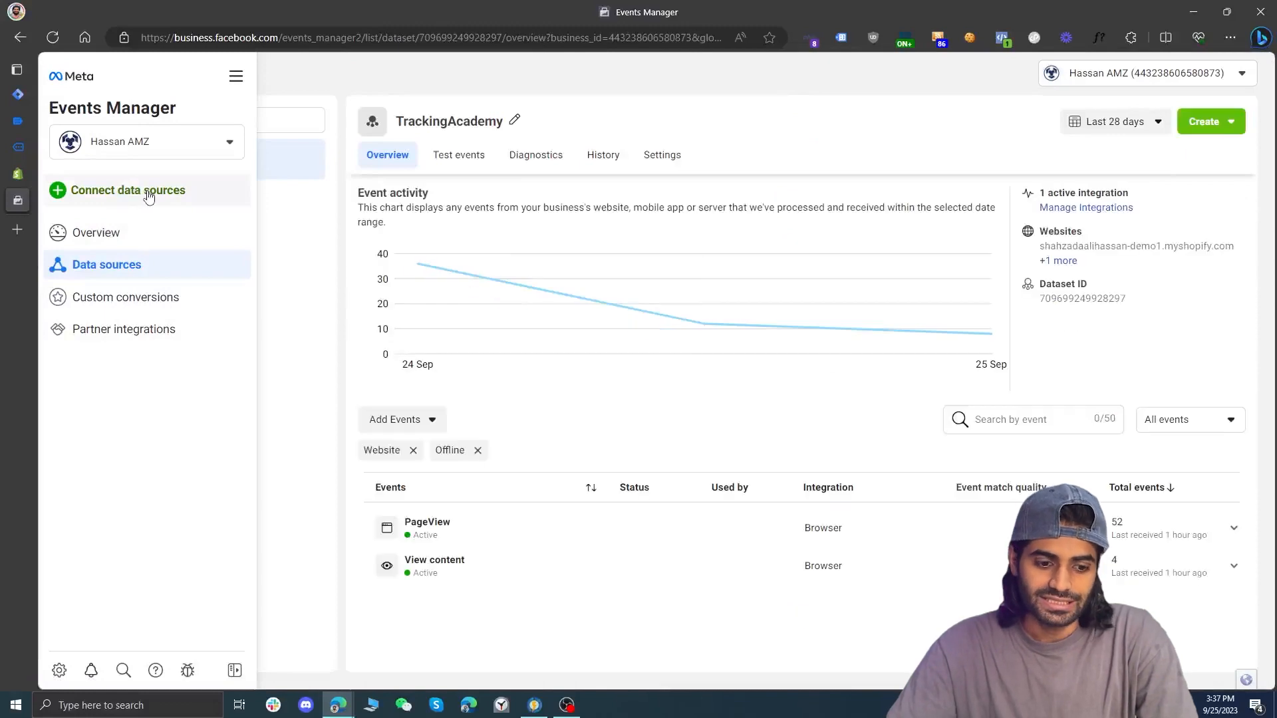
Start a Meta Pixel integration with manually added code for TrackingAcademy and copy its base code
left_click(430, 424)
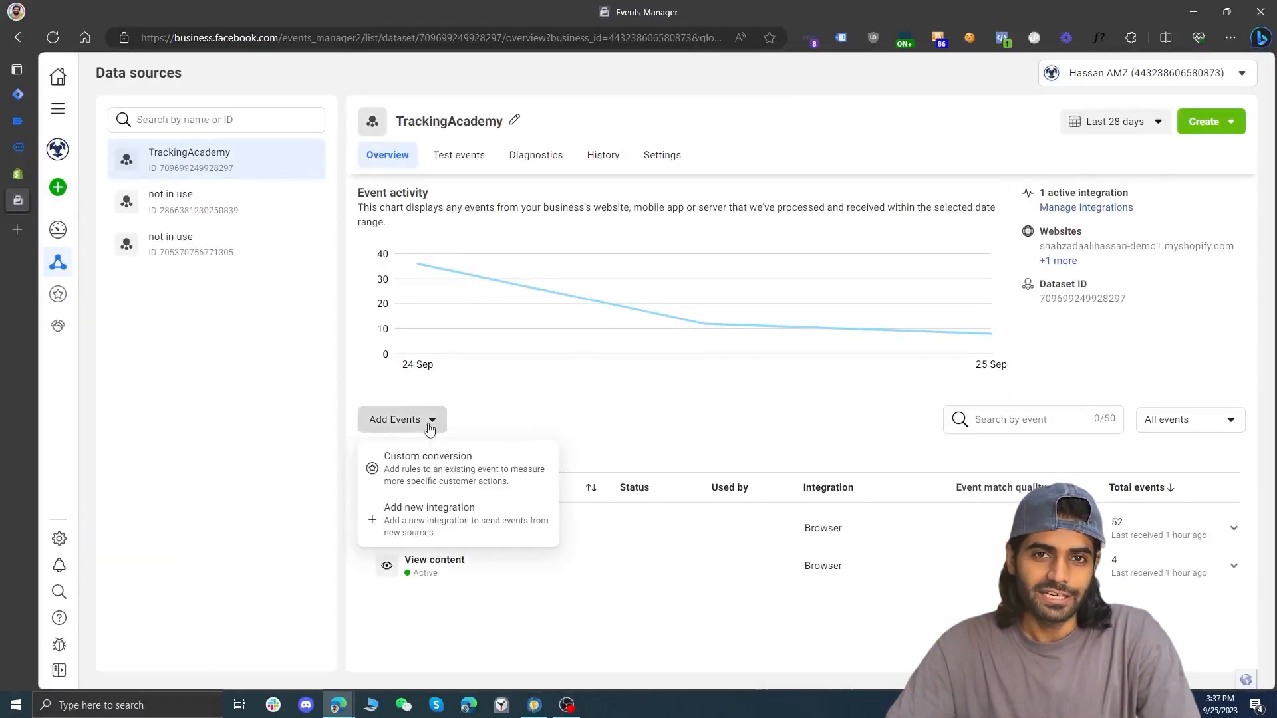
left_click(429, 529)
left_click(575, 341)
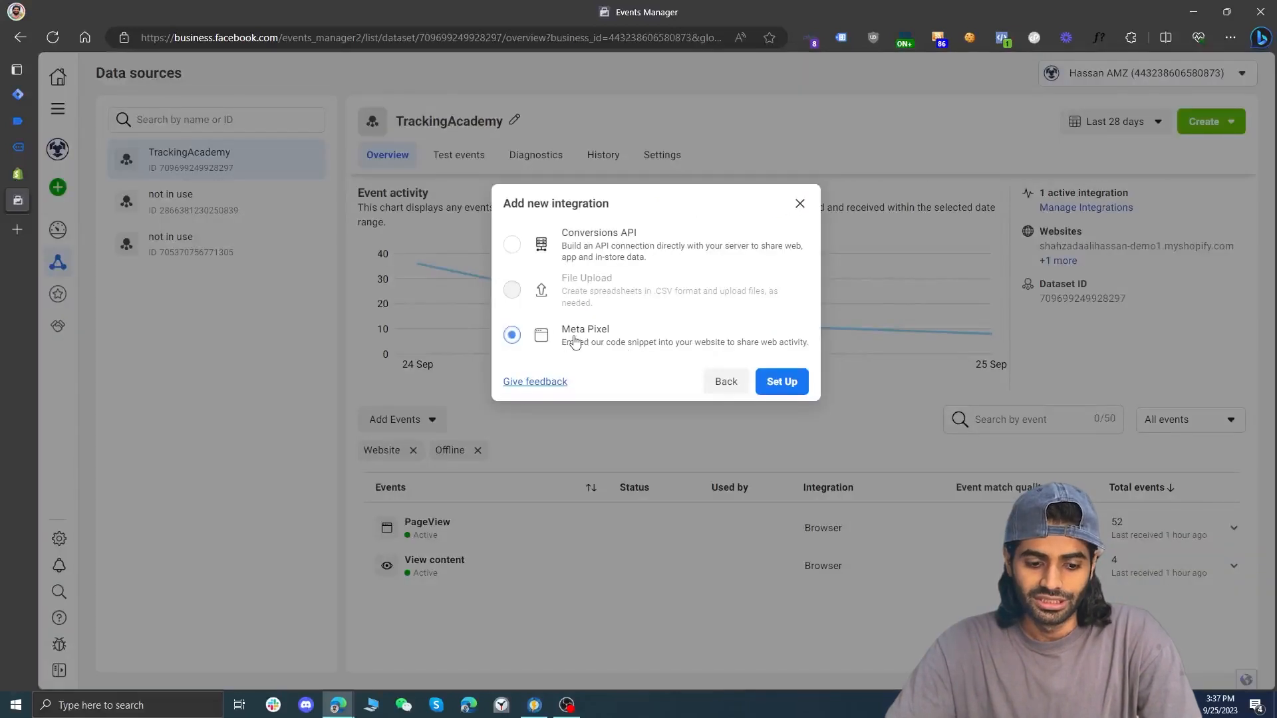
left_click(760, 380)
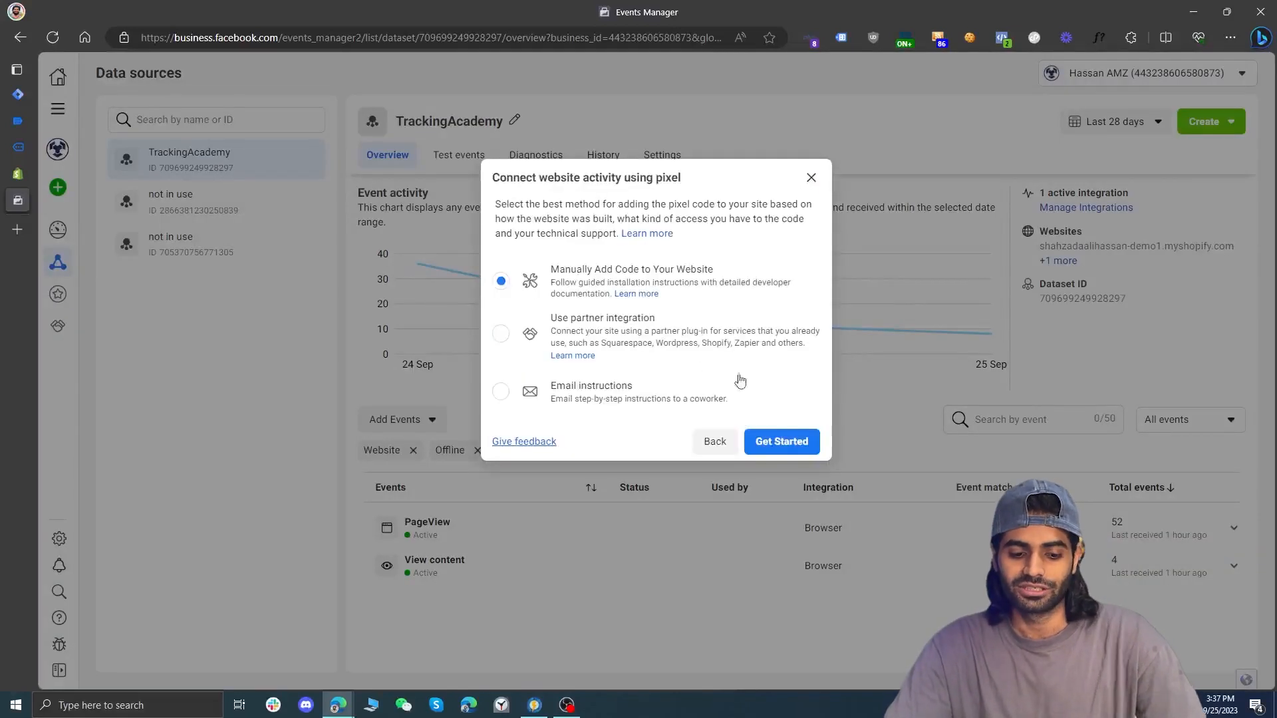
left_click(801, 443)
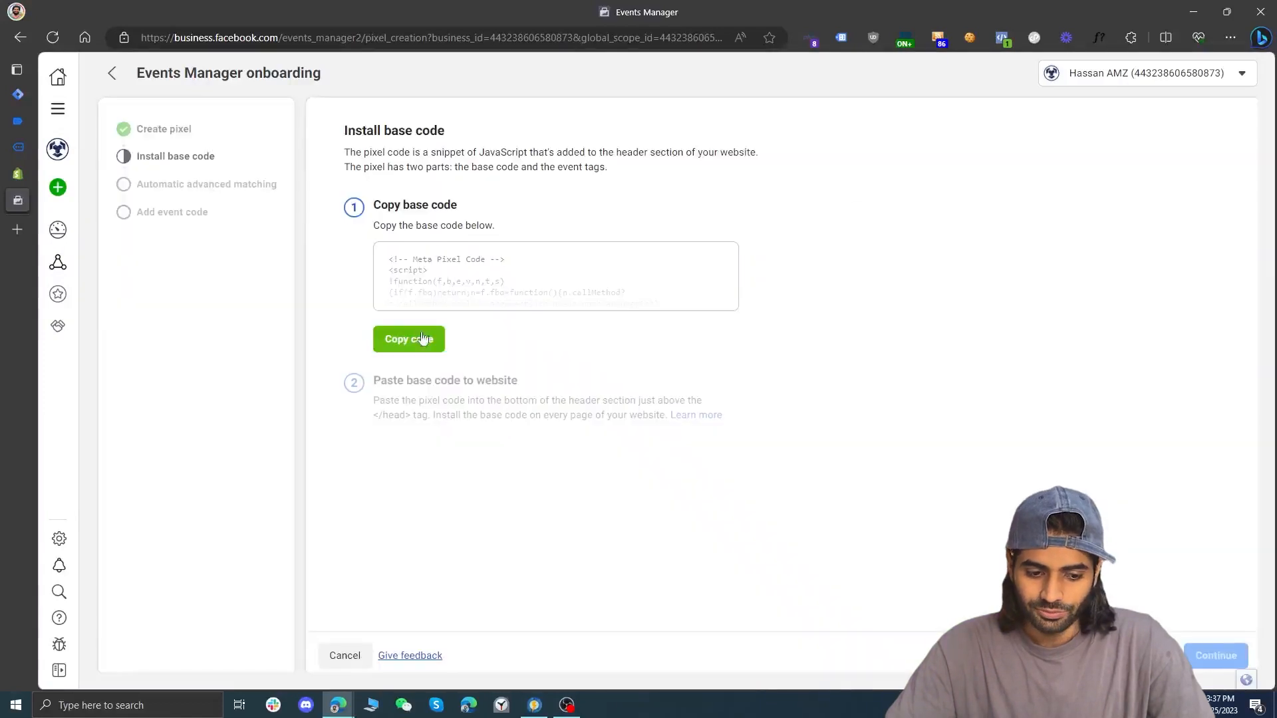
left_click(423, 339)
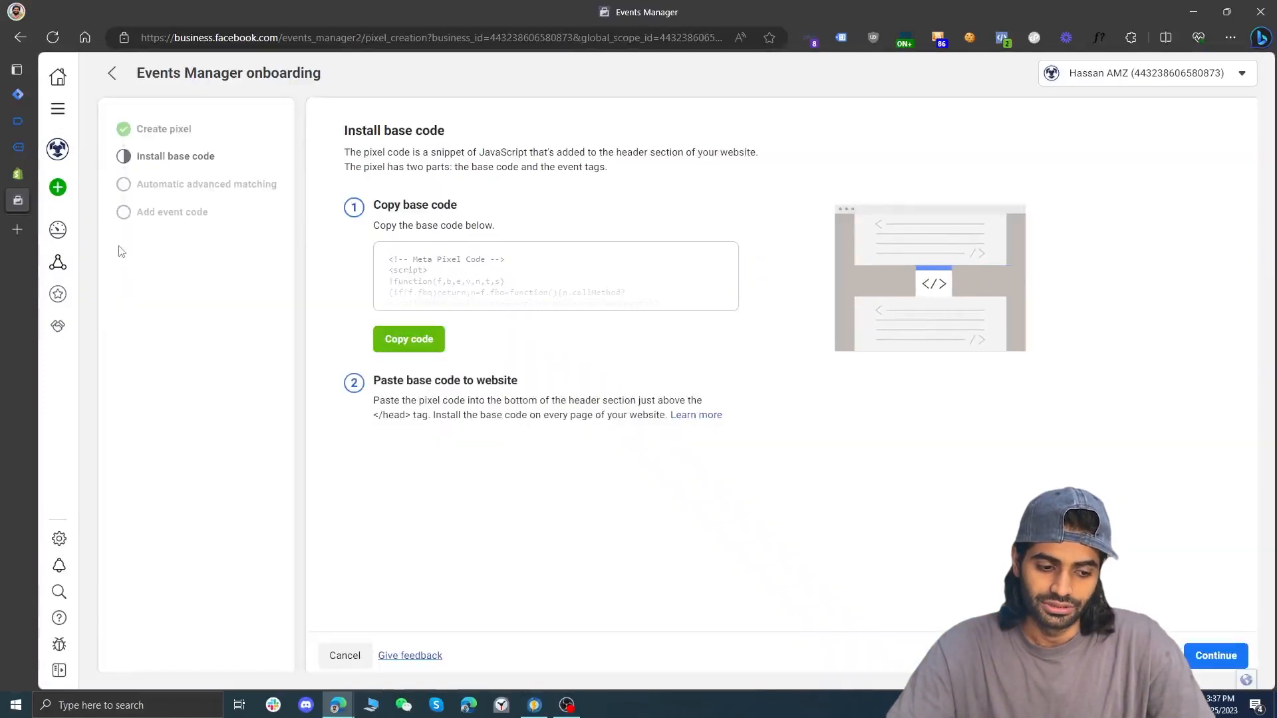
left_click(56, 263)
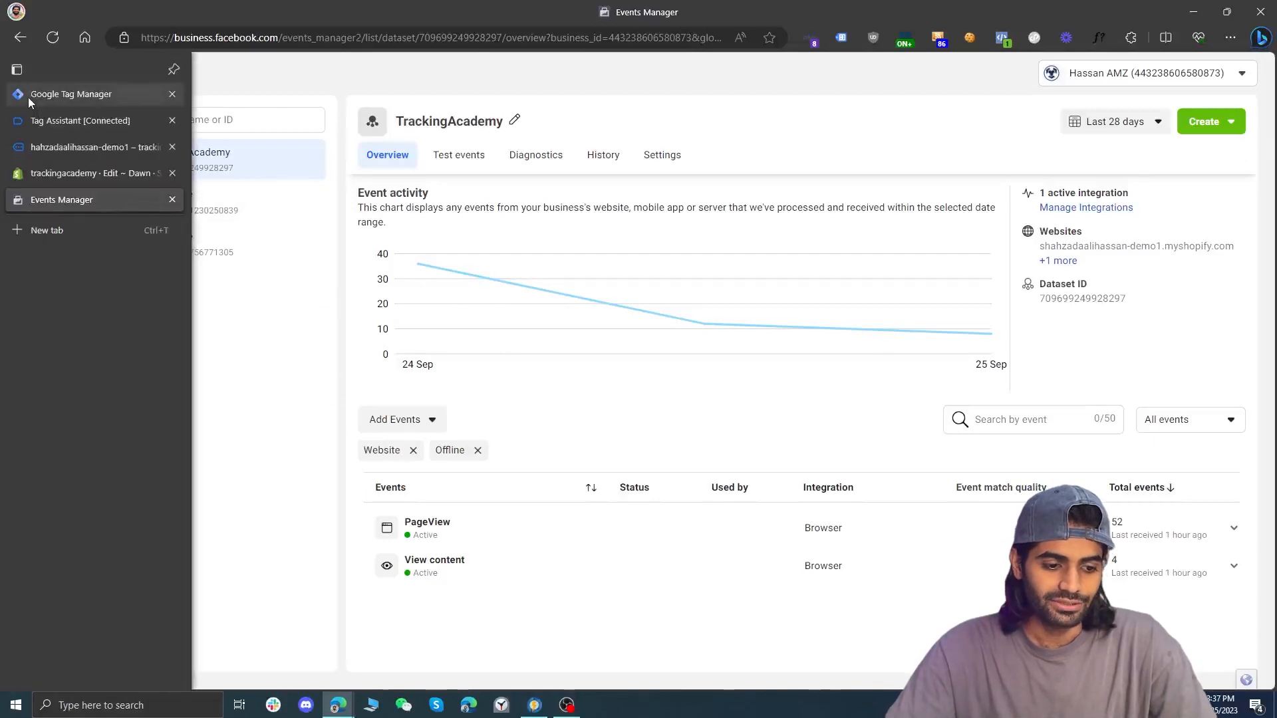
Switch to Google Tag Manager, search the tag template gallery for "face", and add the Facebook Pixel template by facebookarchive to the workspace
left_click(28, 97)
left_click(139, 387)
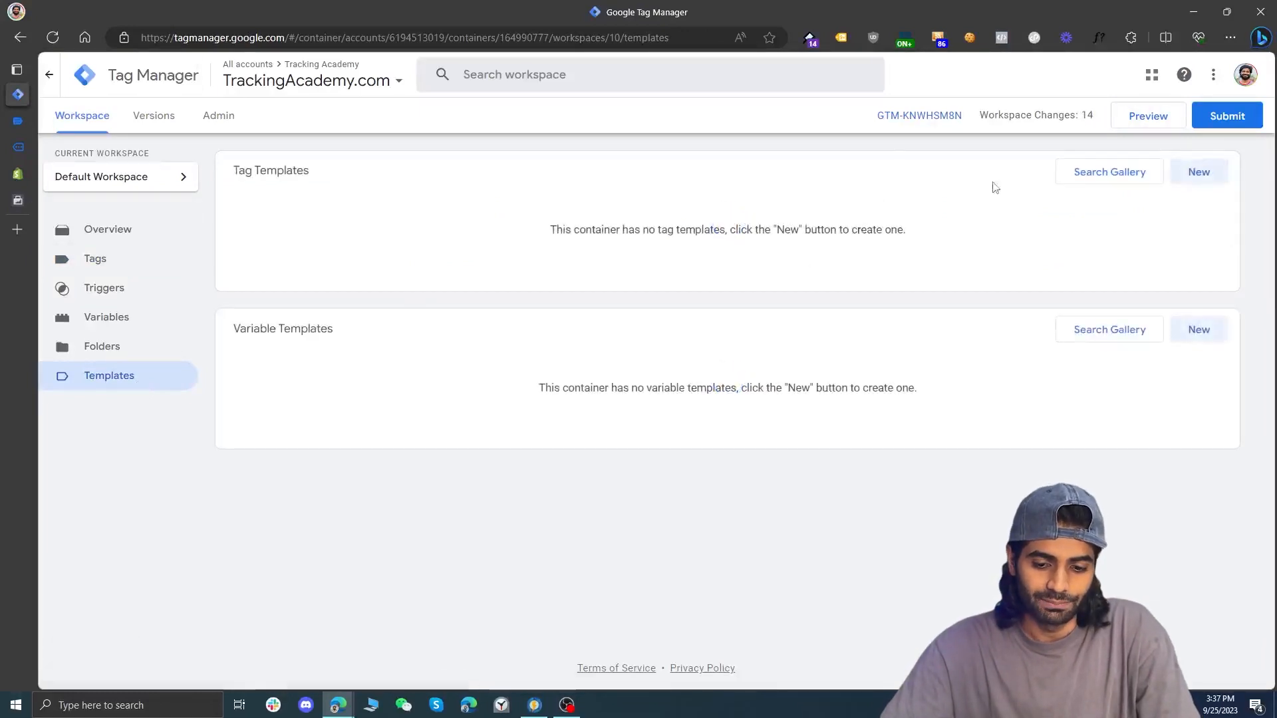
left_click(1066, 177)
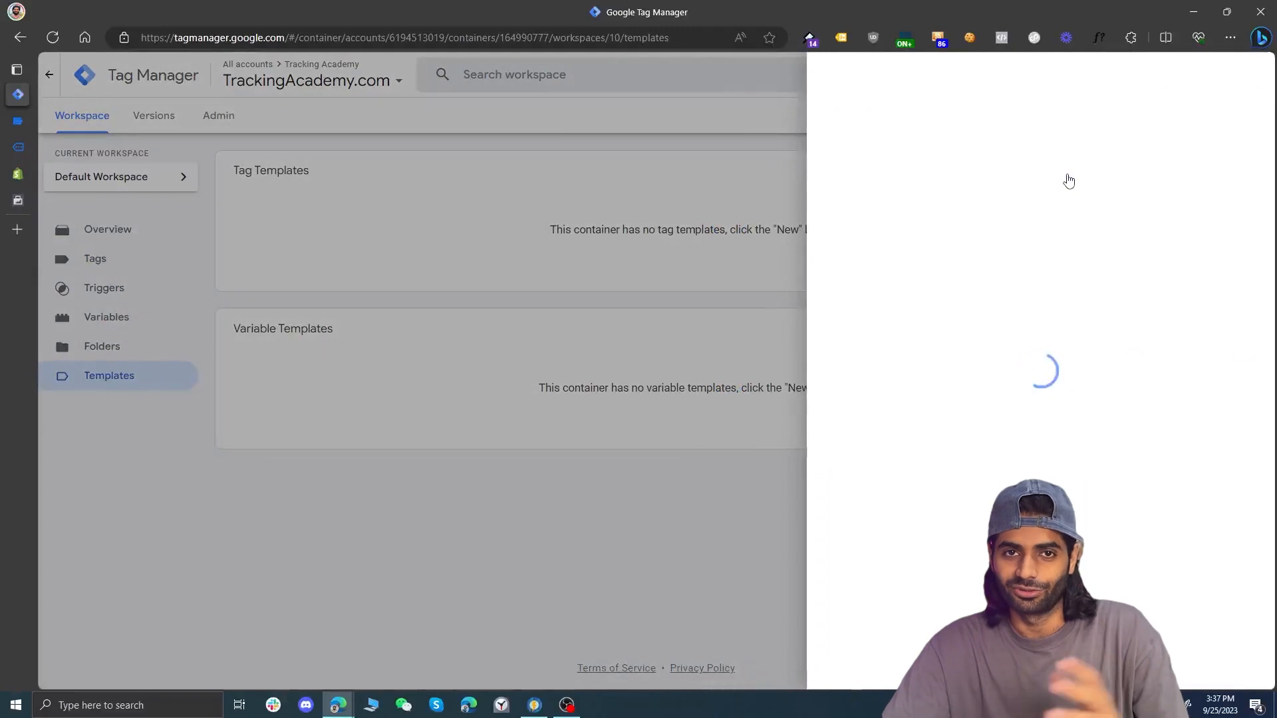
left_click(1245, 83)
type("face")
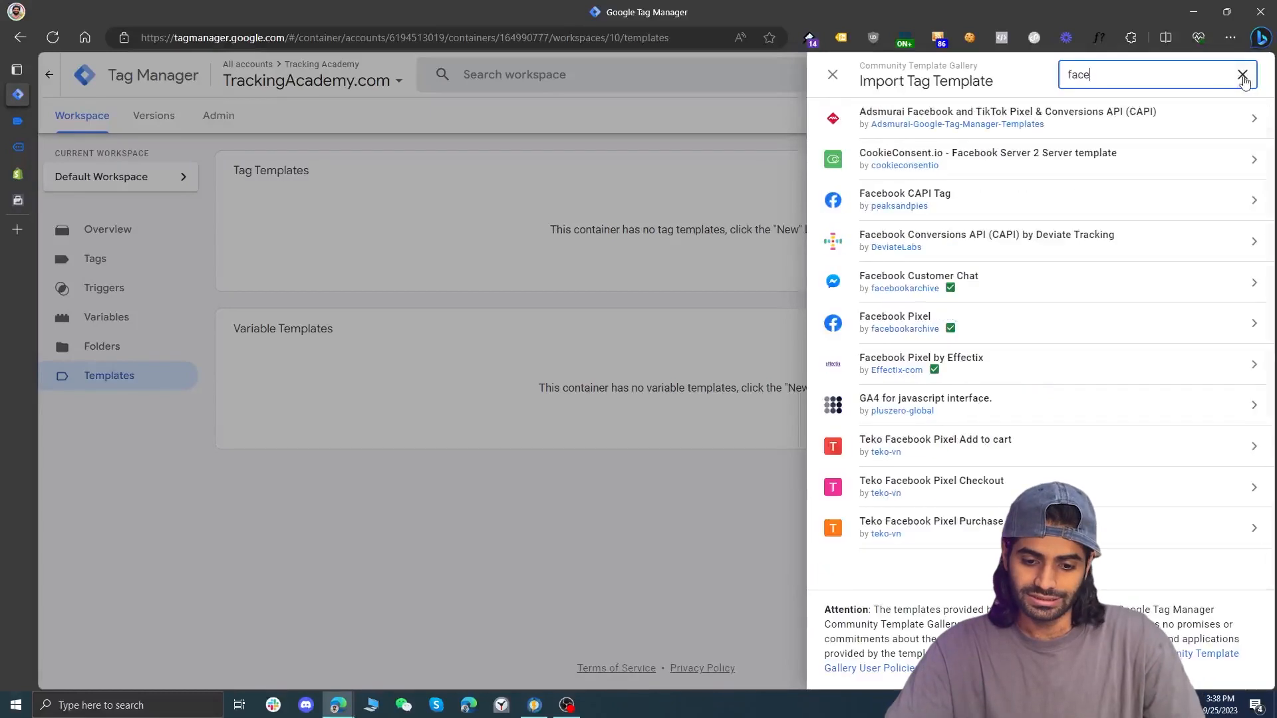
left_click(1069, 324)
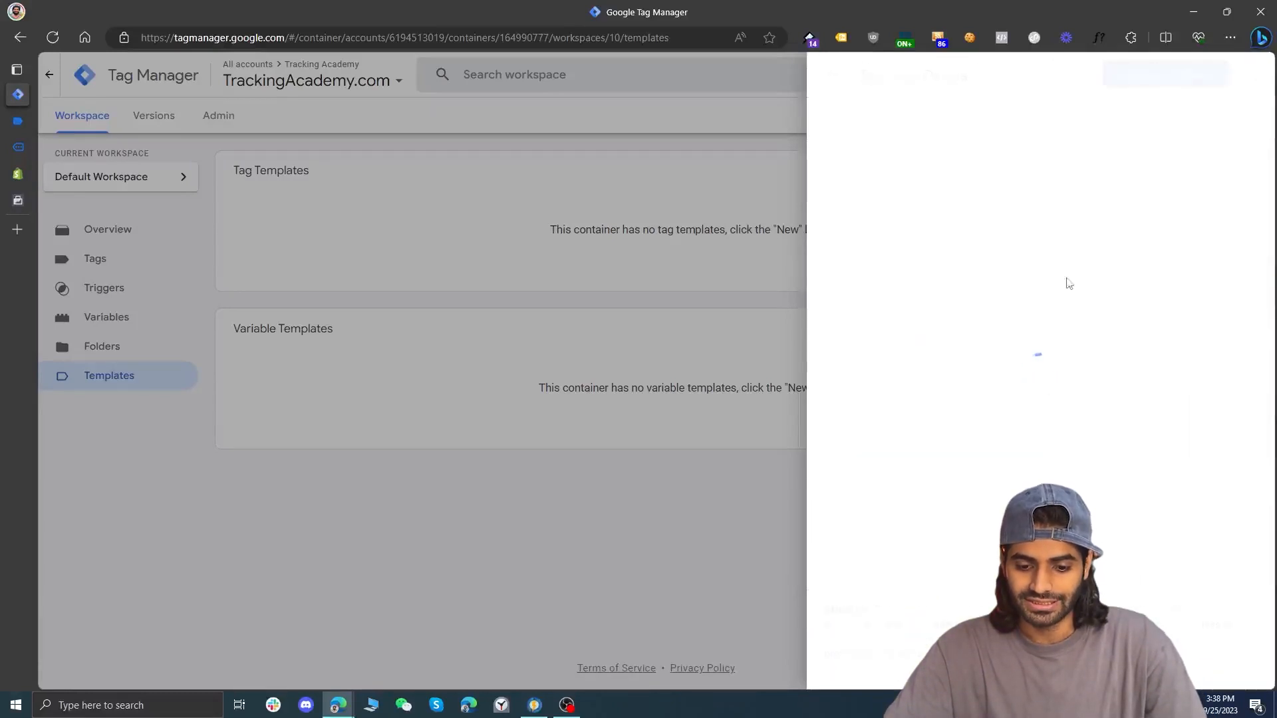
left_click(1183, 88)
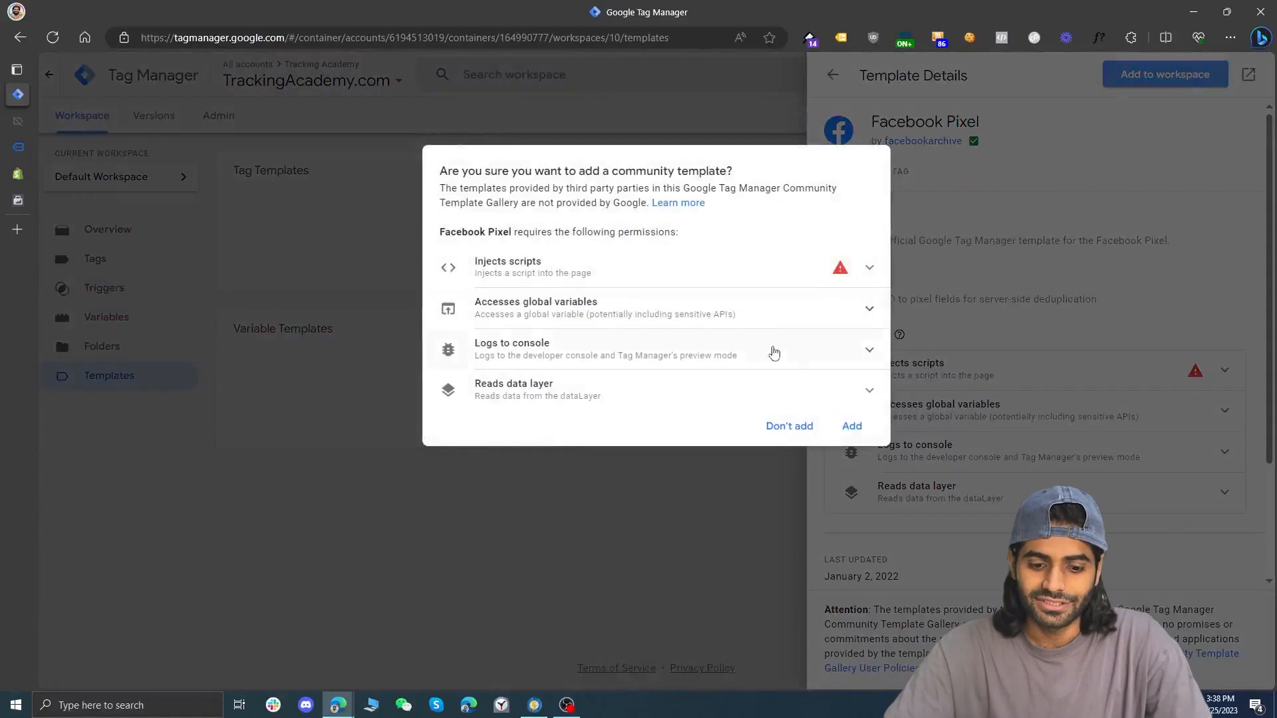
left_click(856, 426)
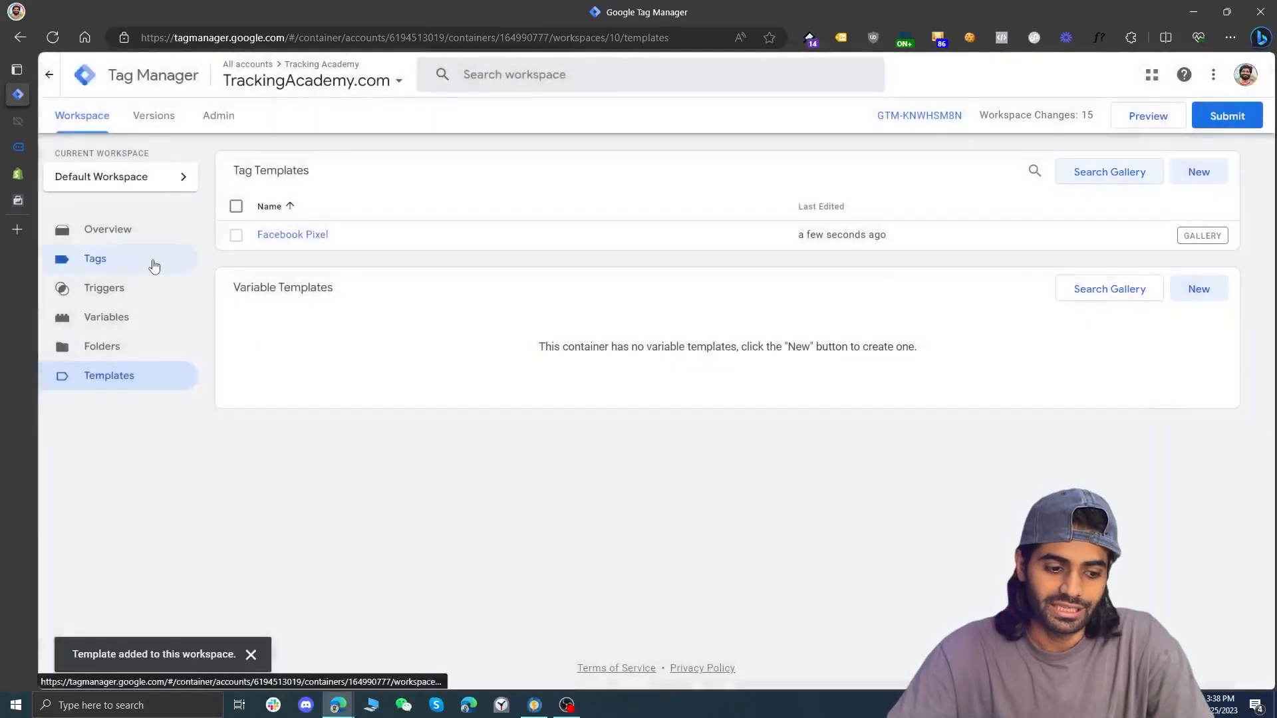
Create a new tag with the All Pages trigger and the Facebook Pixel tag type
left_click(153, 266)
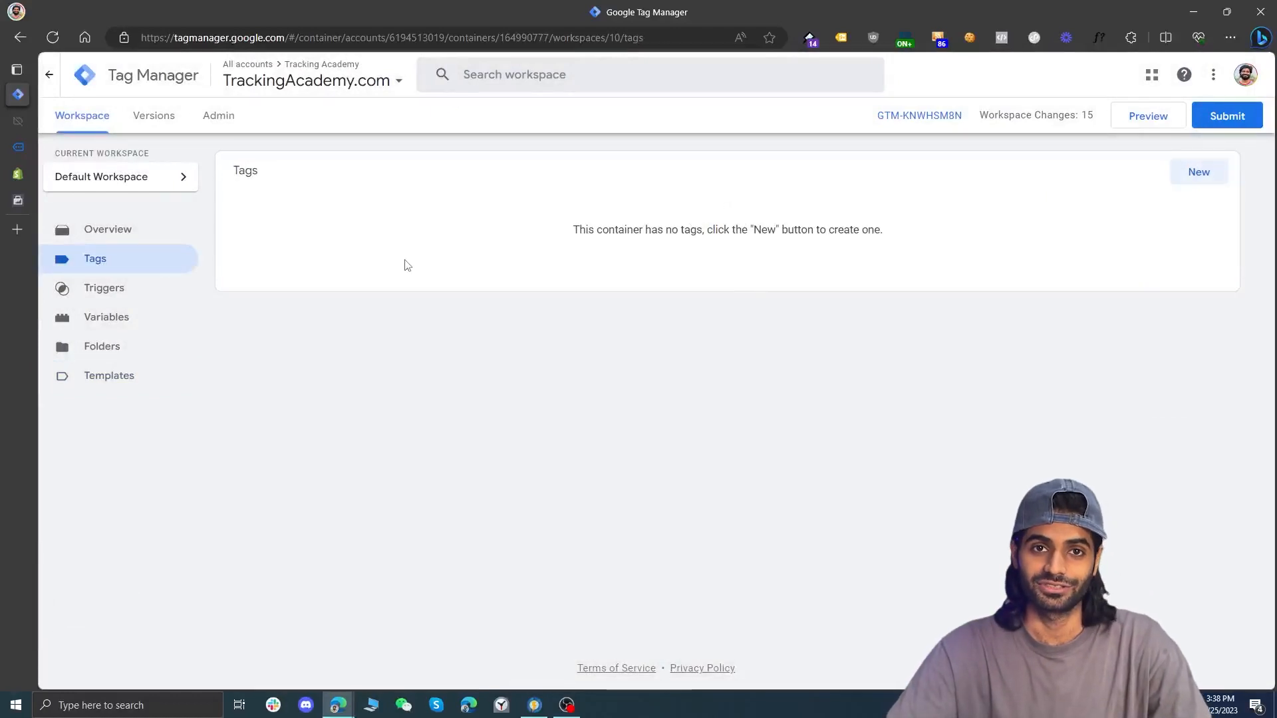
left_click(1199, 186)
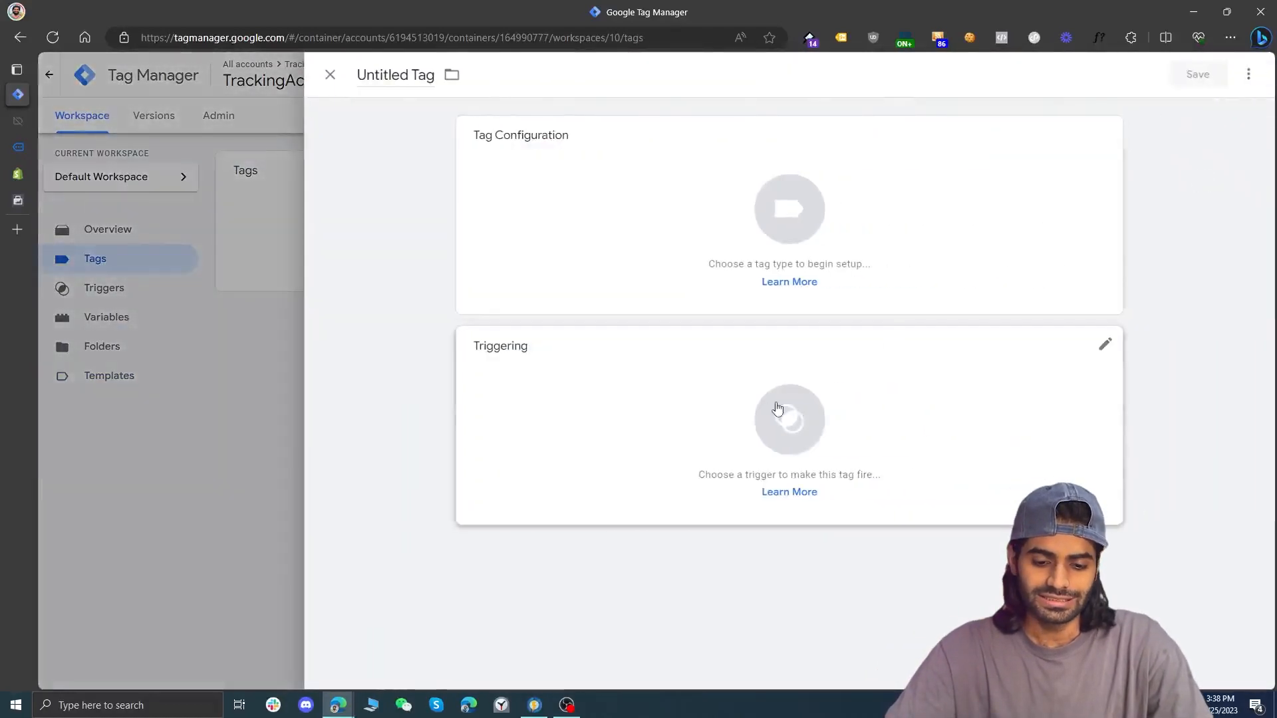
left_click(765, 415)
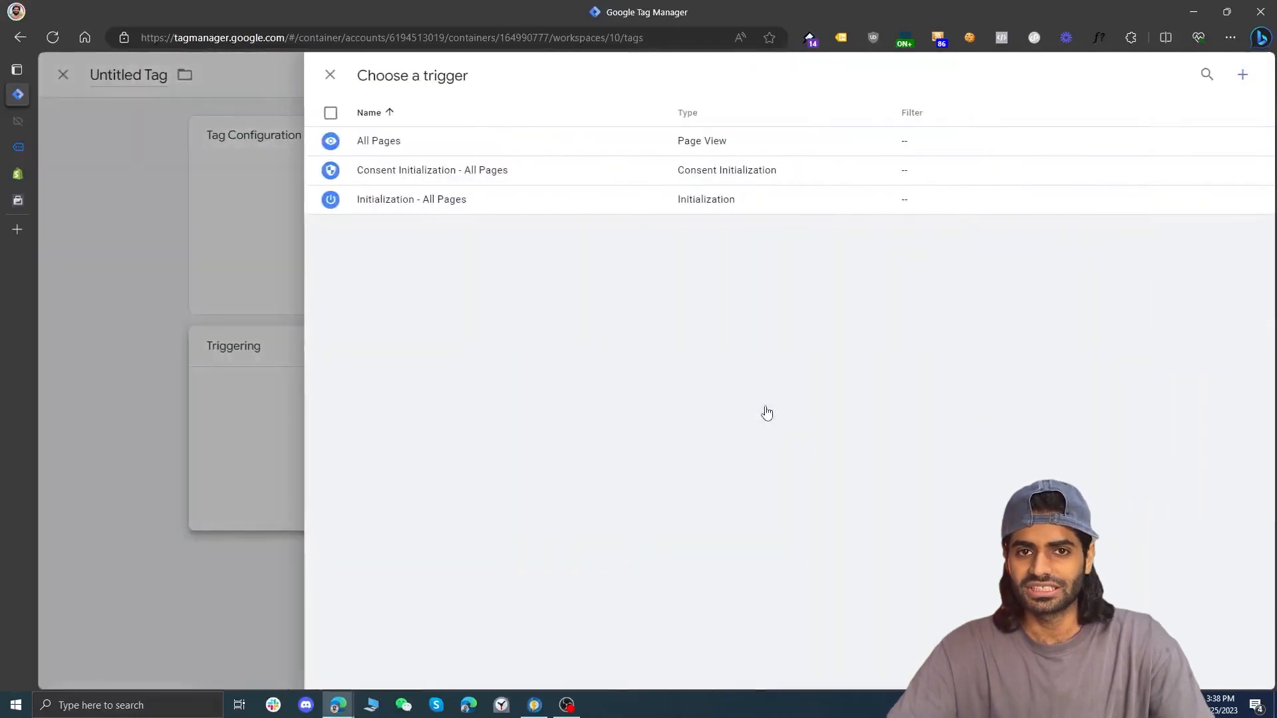
left_click(791, 137)
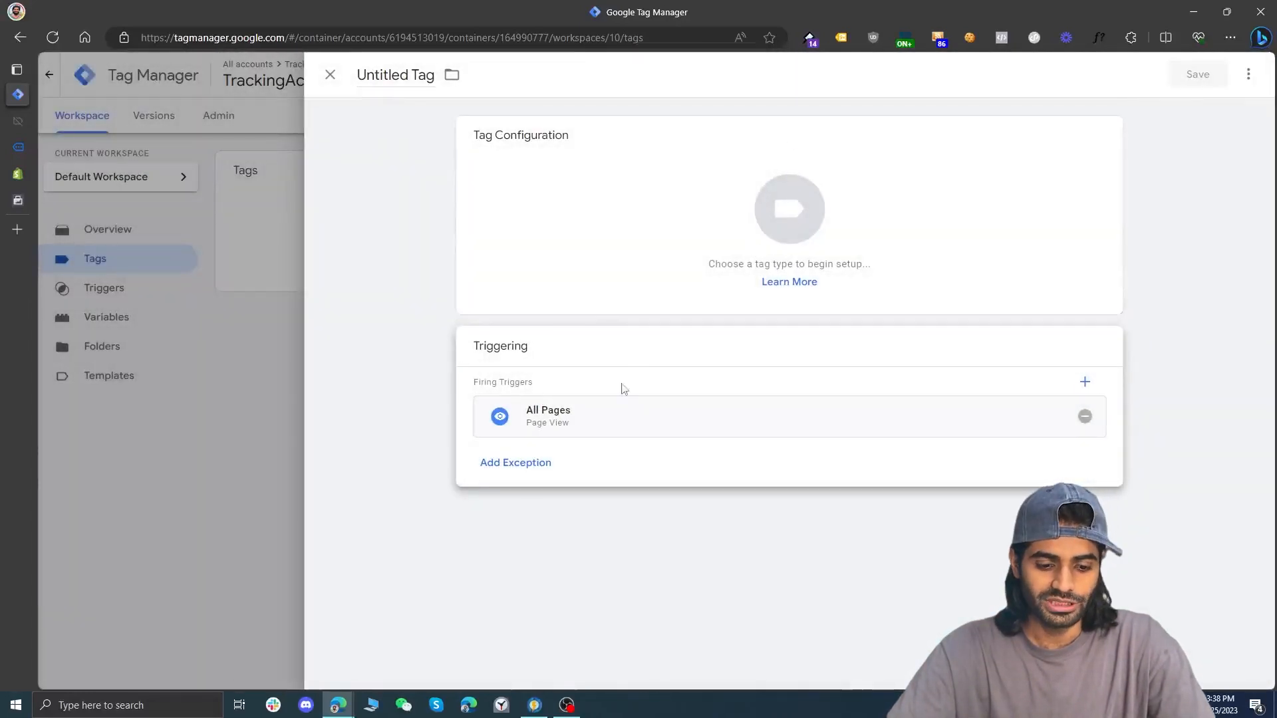
left_click(667, 238)
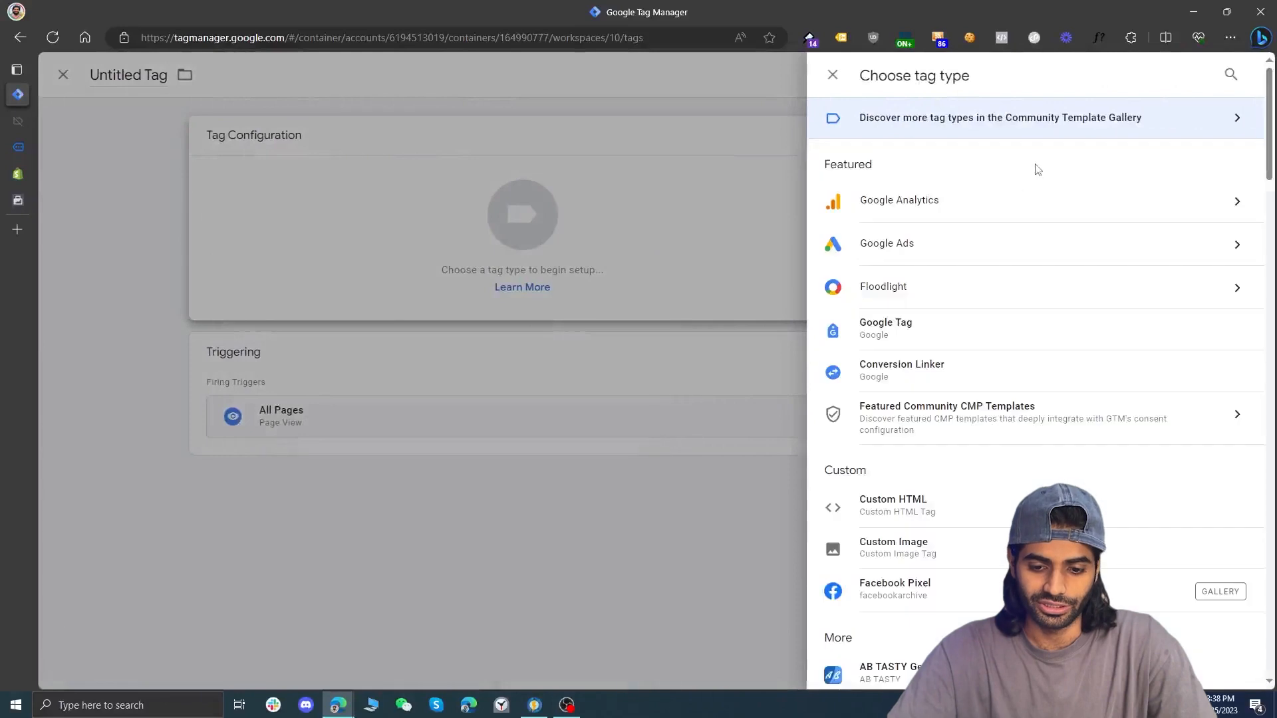
left_click(877, 600)
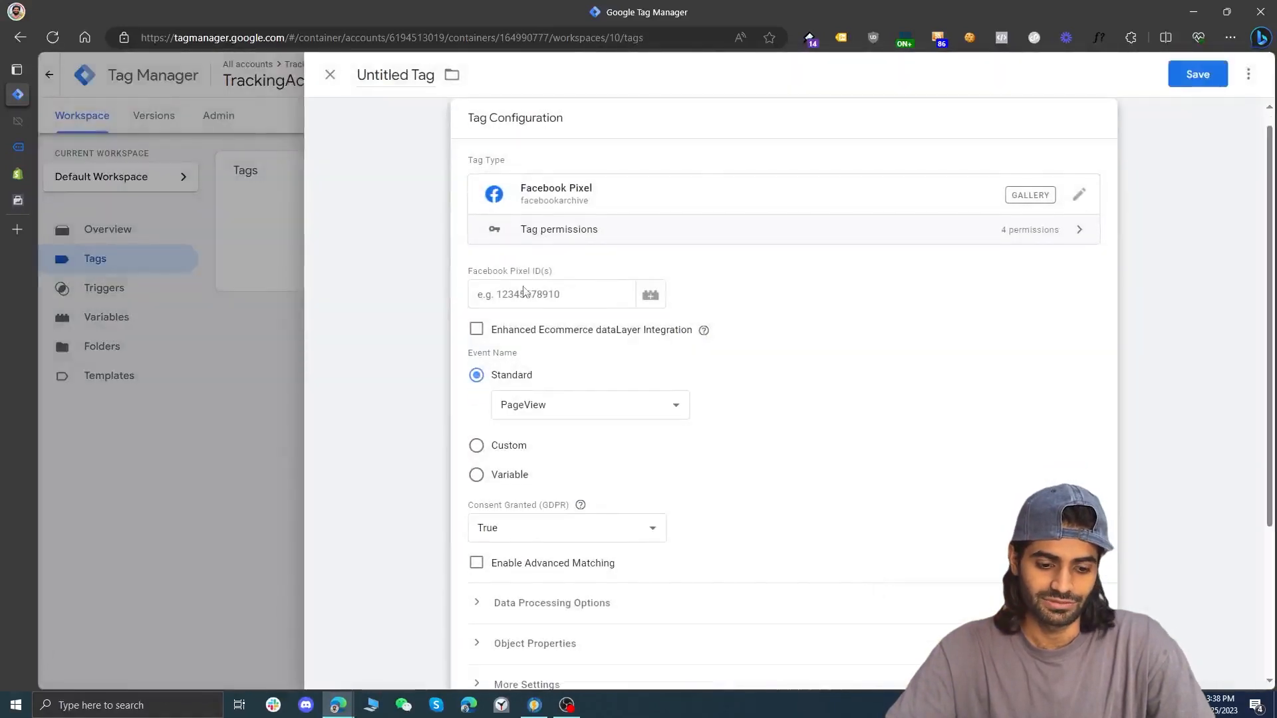
Create a new Constant variable for the Facebook Pixel ID field and paste the copied pixel ID as its value
left_click(587, 294)
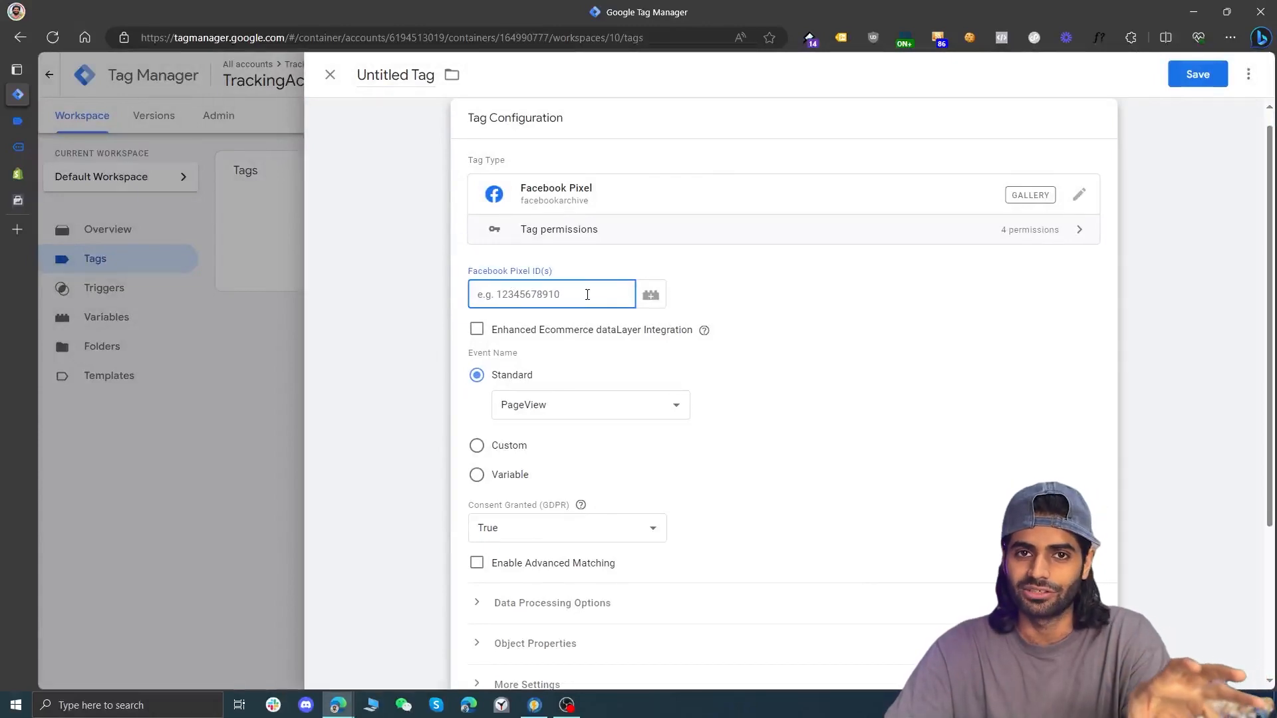
left_click(650, 294)
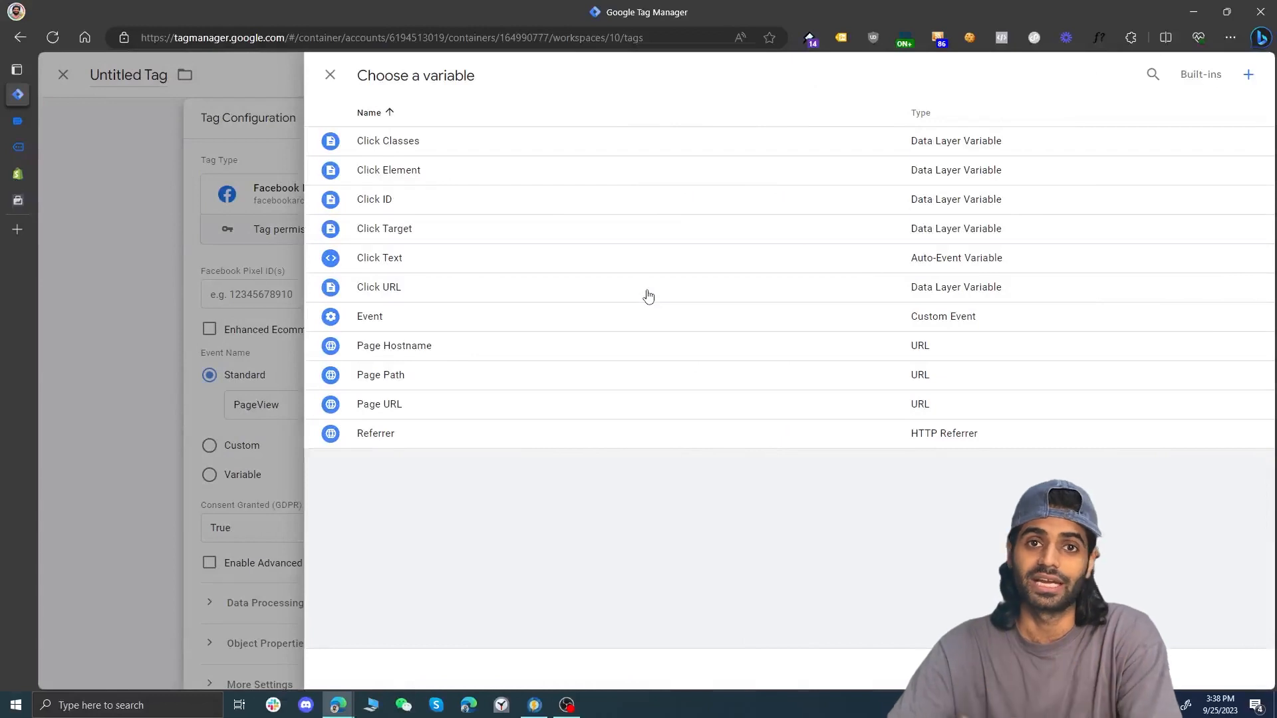
left_click(1248, 74)
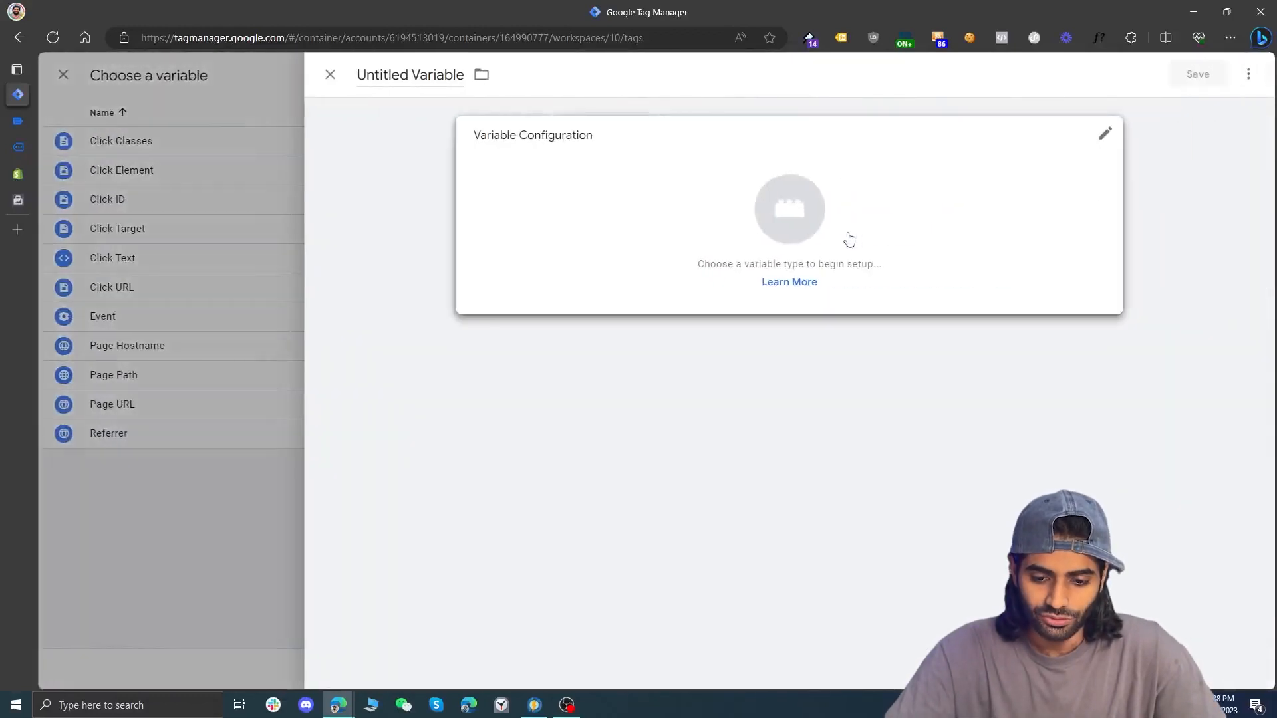
left_click(848, 236)
scroll(921, 259, "down", 3)
left_click(951, 574)
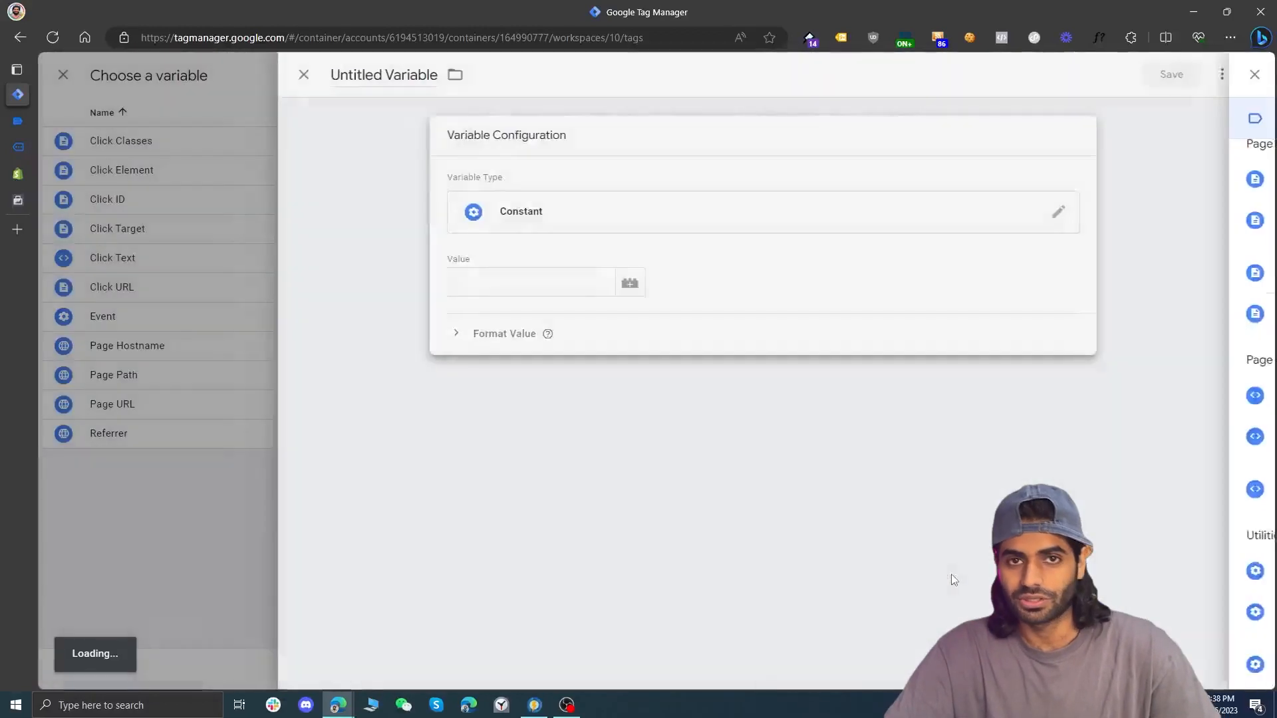
left_click(576, 272)
key("ctrl+v")
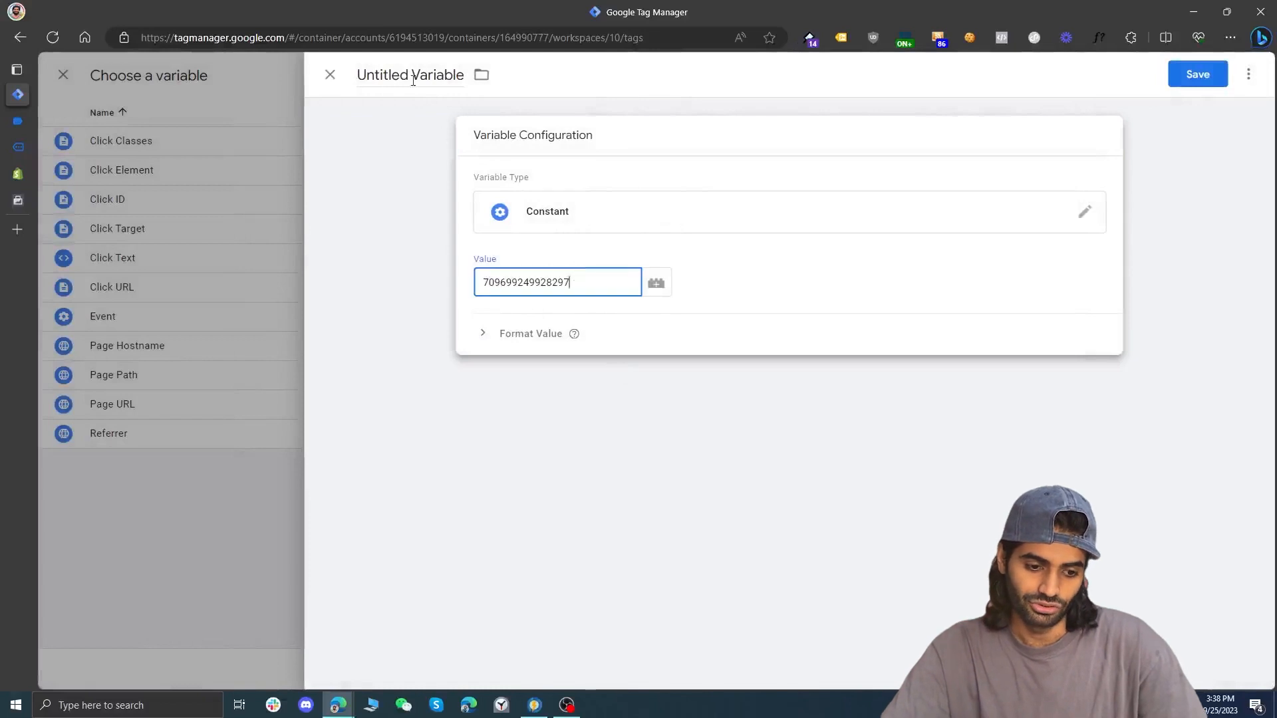
Name the variable "Meta Database ID" and save it into the tag's Facebook Pixel ID field
left_click(409, 74)
key("ctrl+a")
type("Meta ")
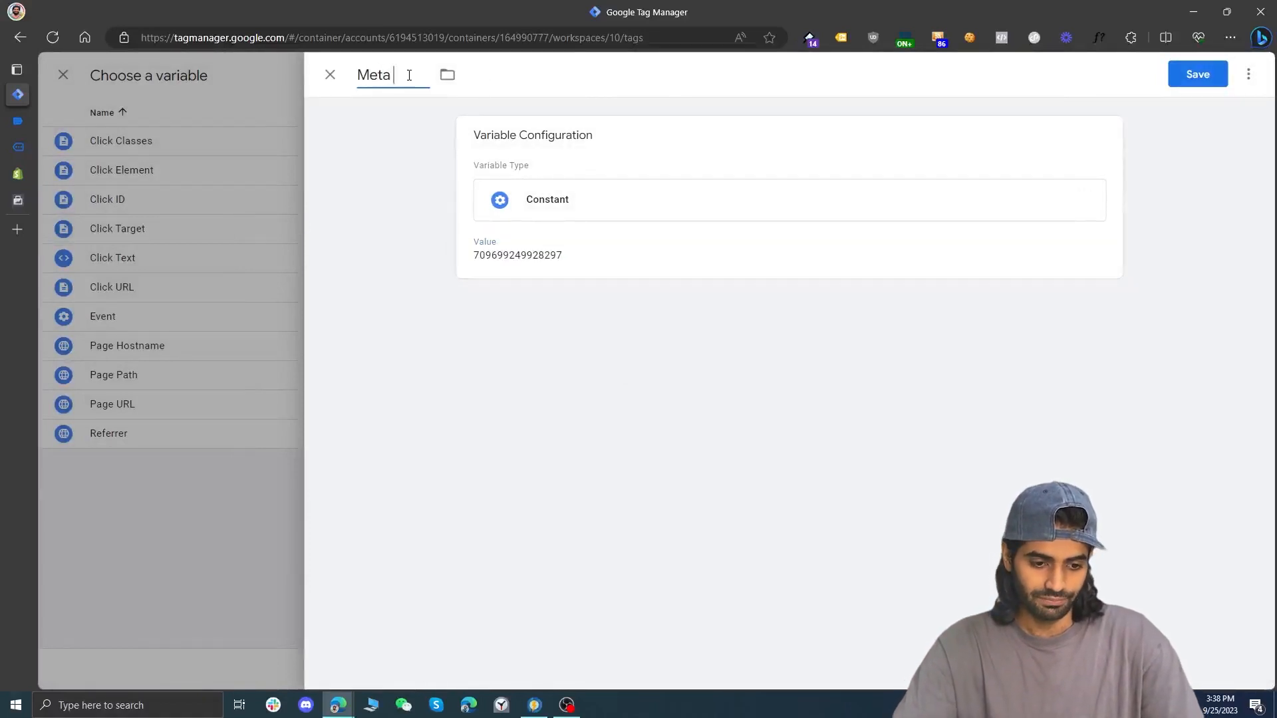
type("Database ID")
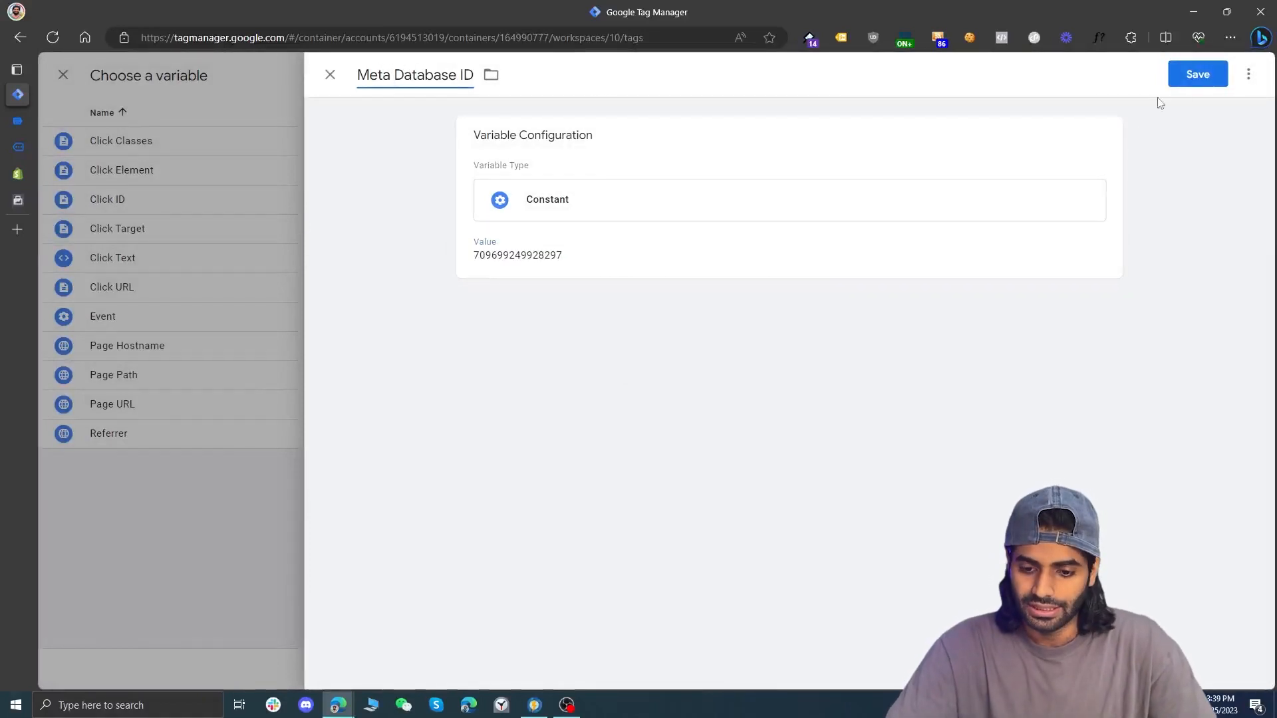
left_click(1207, 73)
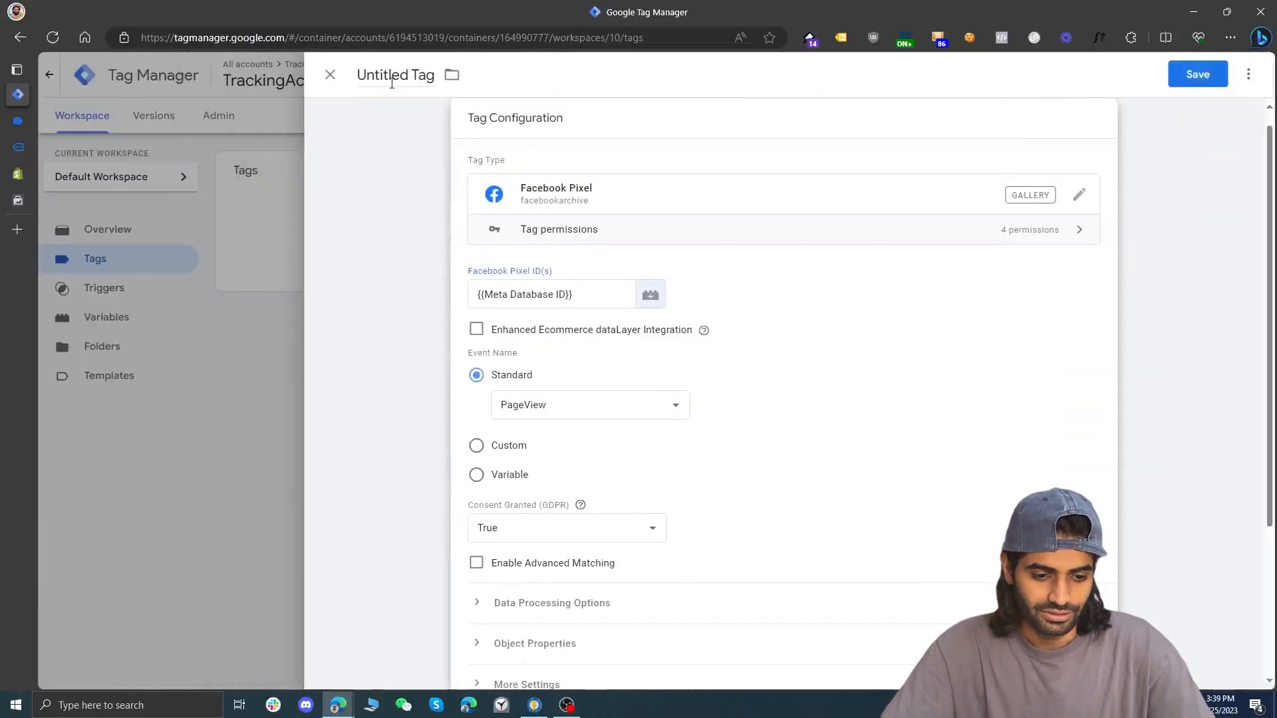
Name the tag "FB Pixel Configuration Tag" and save it
left_click(392, 78)
type("FB")
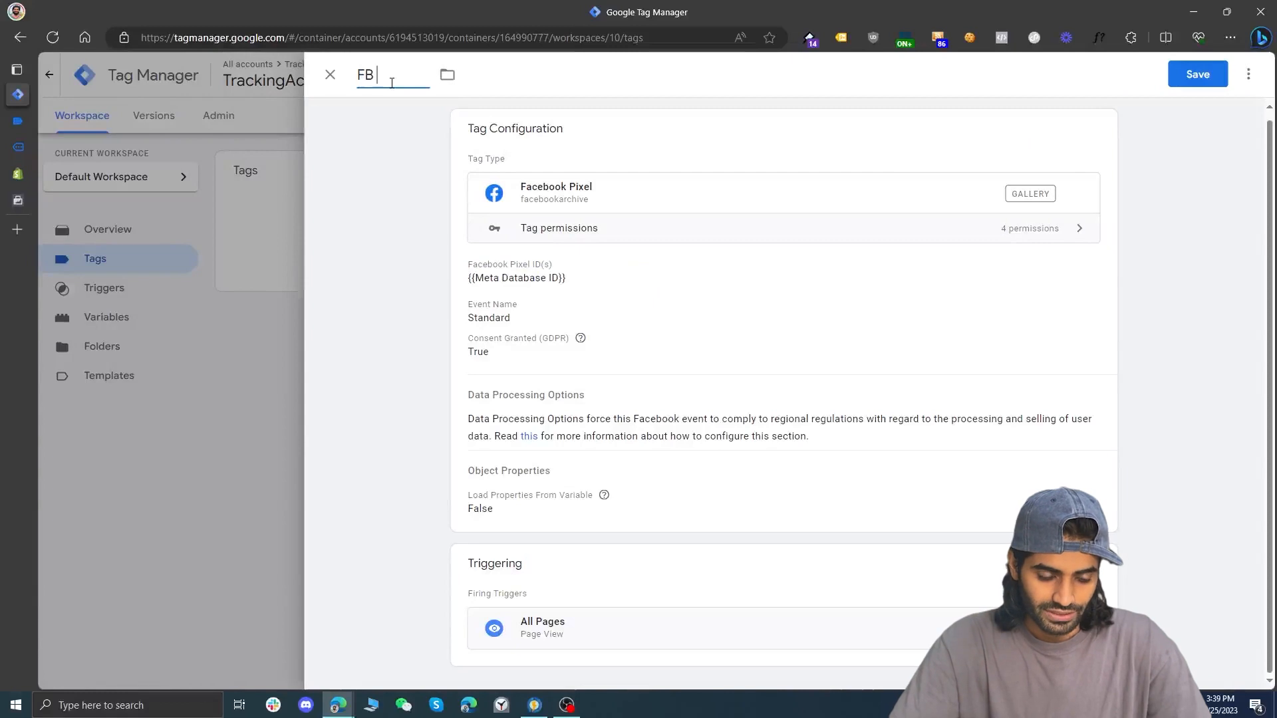
type(" Pixel Configurat")
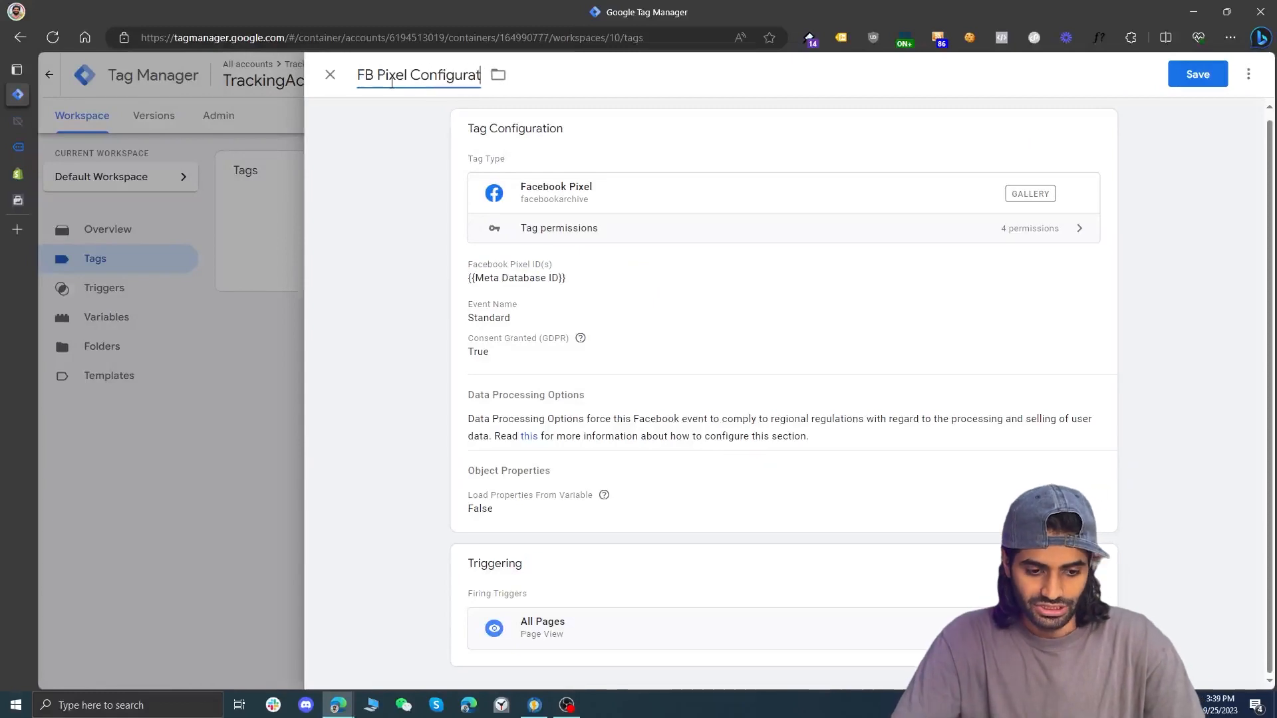
type("ion Tag")
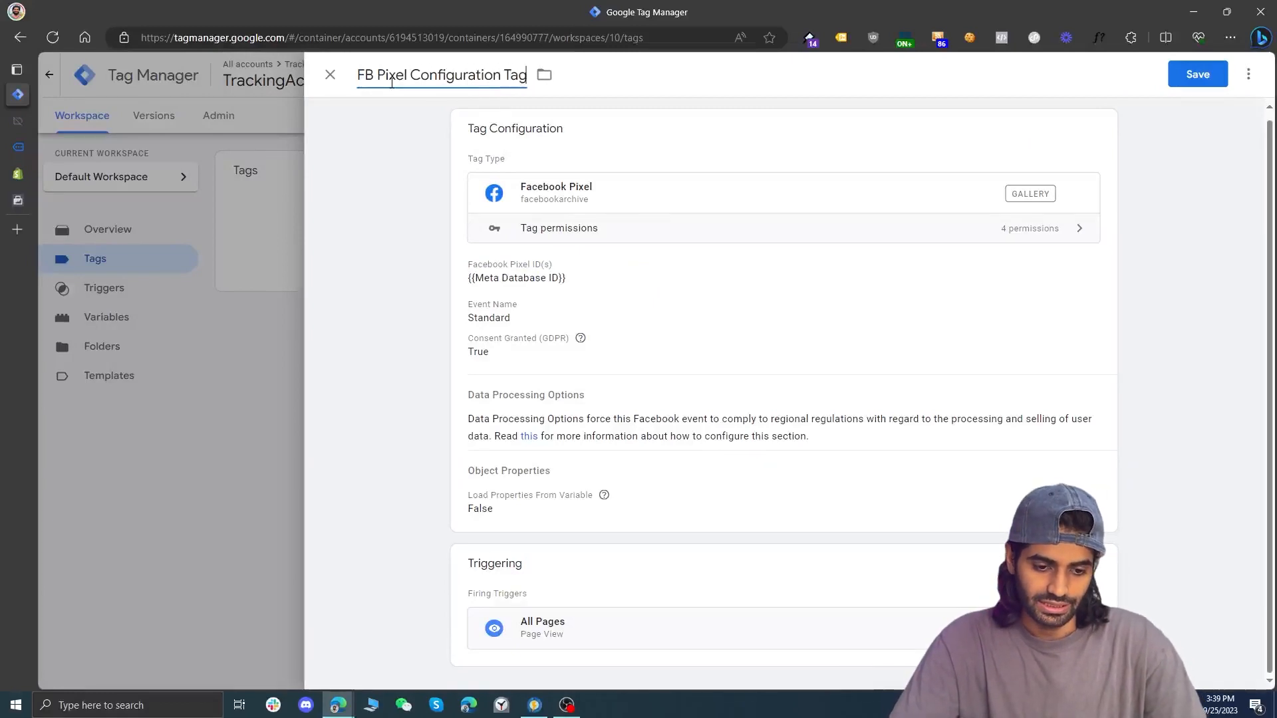
left_click(1190, 75)
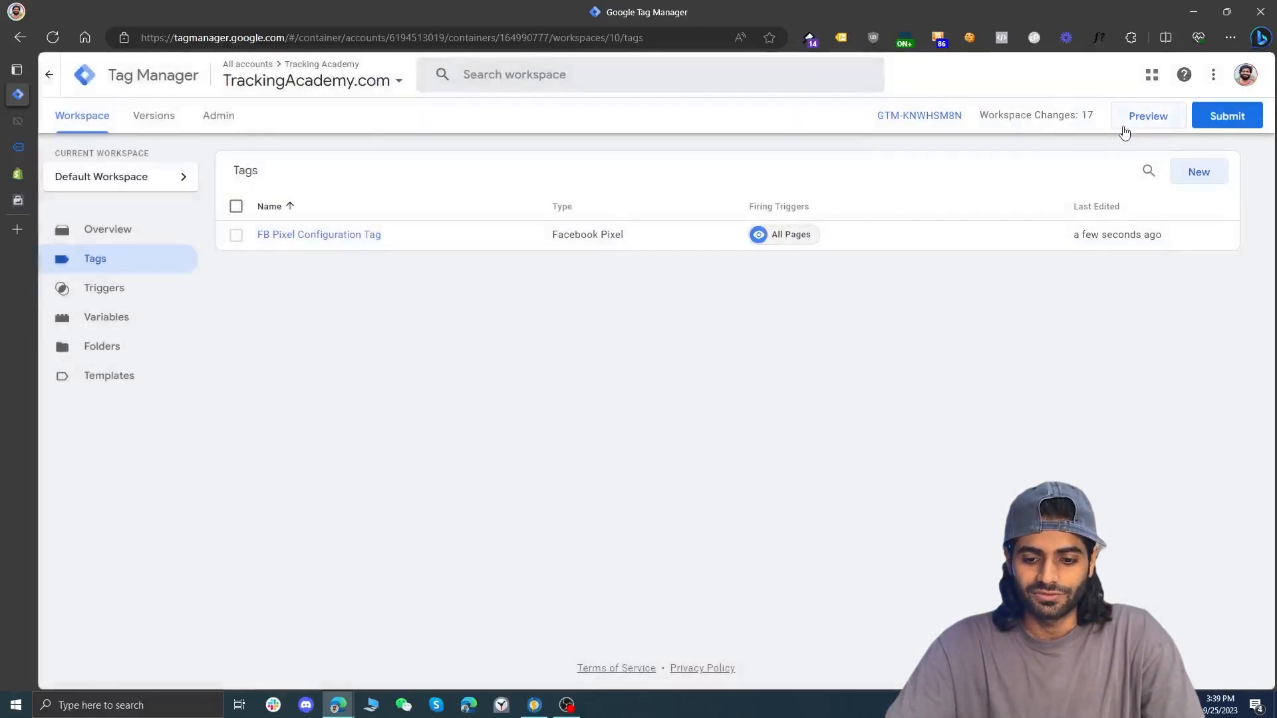
Preview the container on the Shopify store and examine the PageView event details in Meta Pixel Helper
left_click(1146, 118)
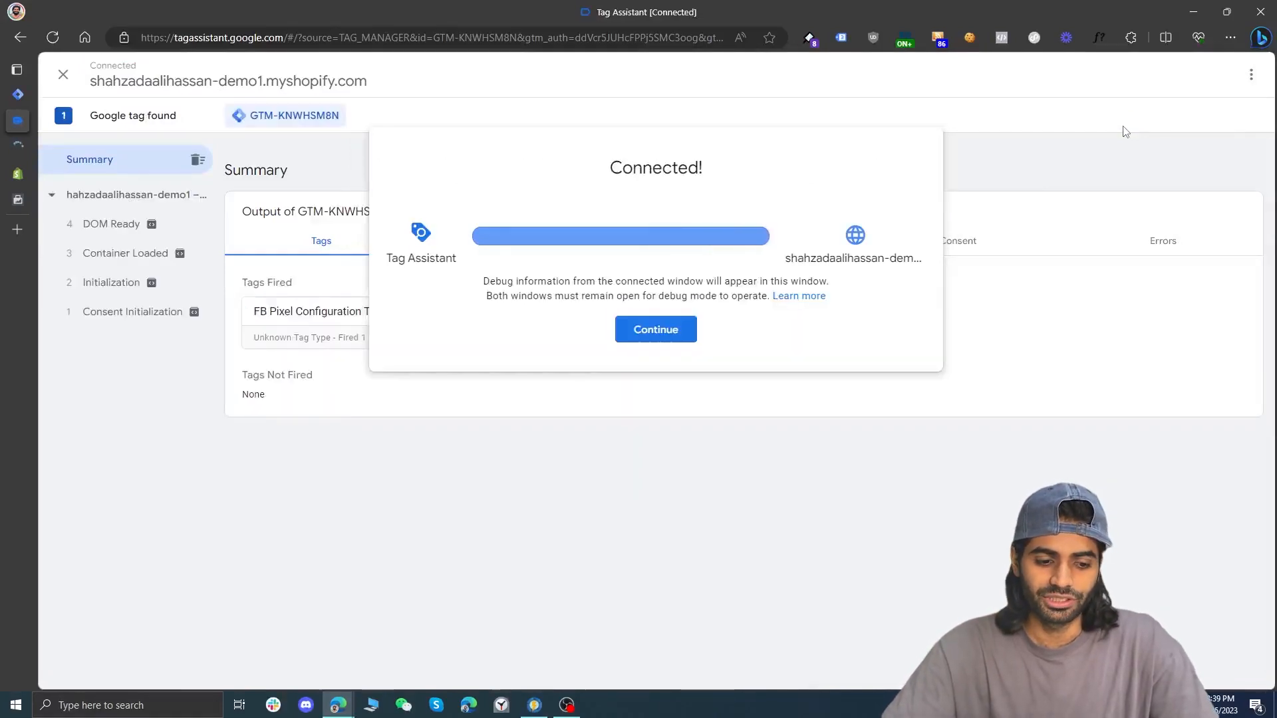
left_click(29, 148)
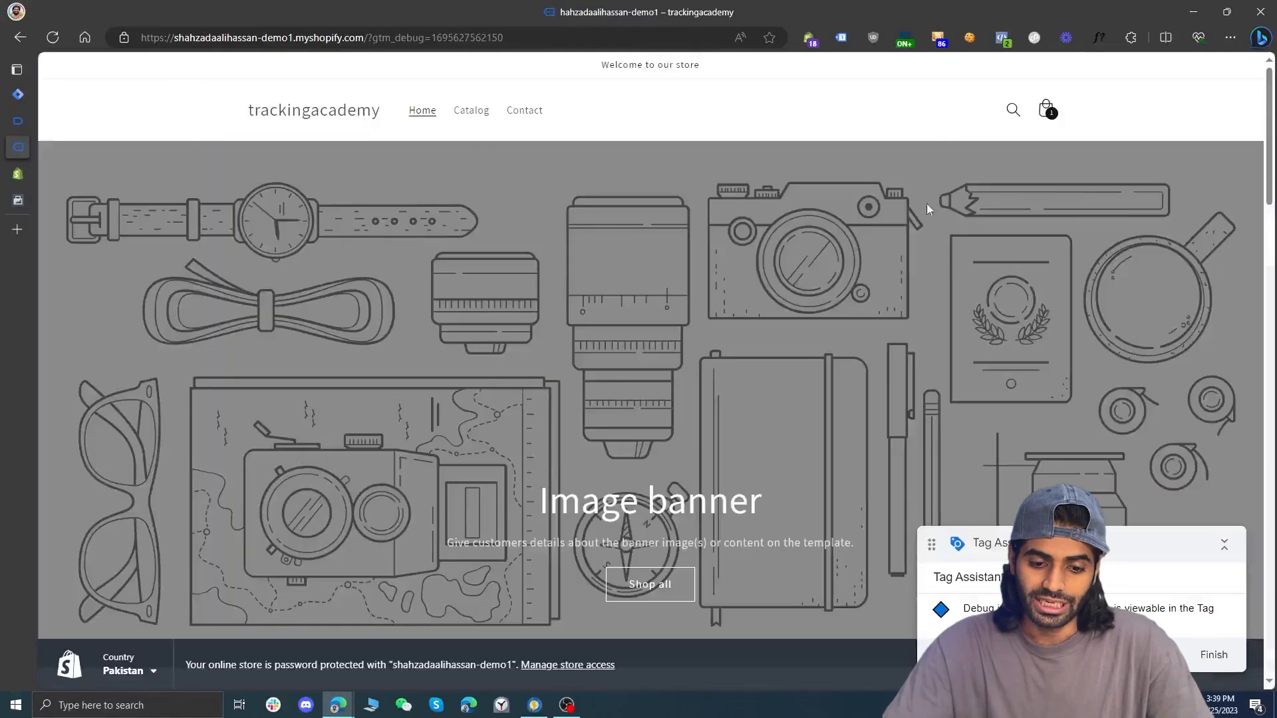
left_click(1003, 37)
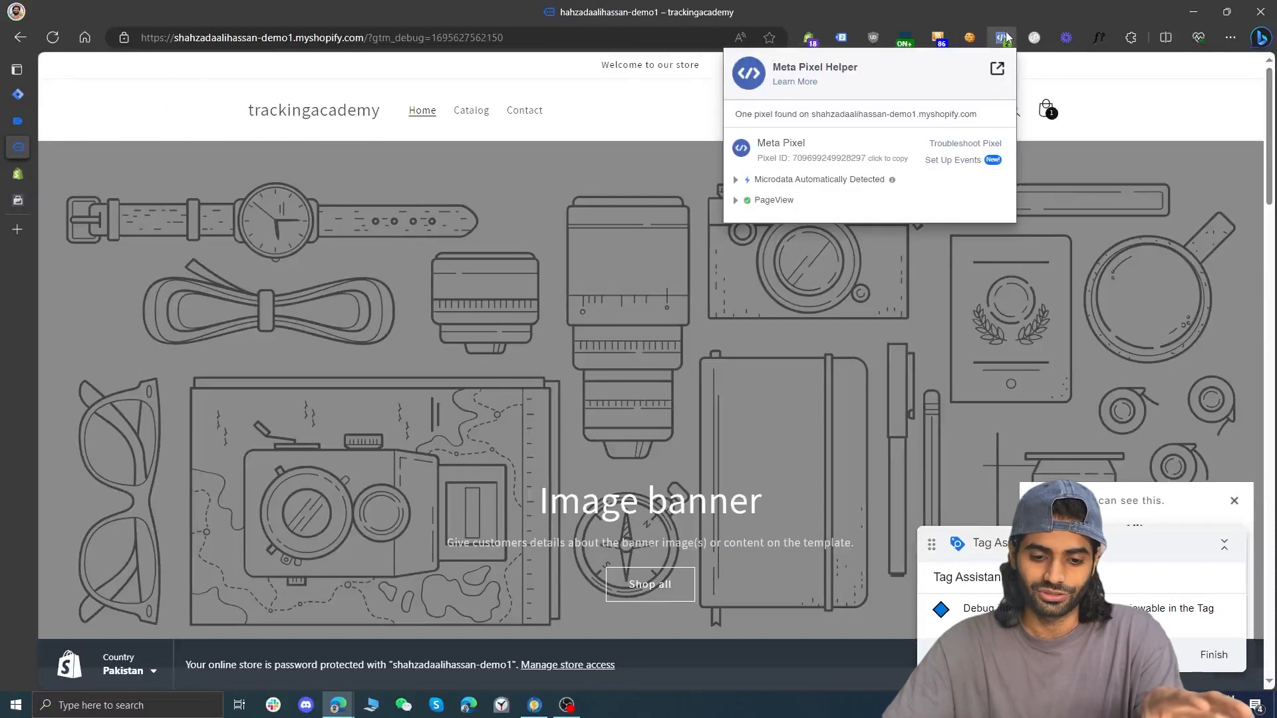
left_click(778, 202)
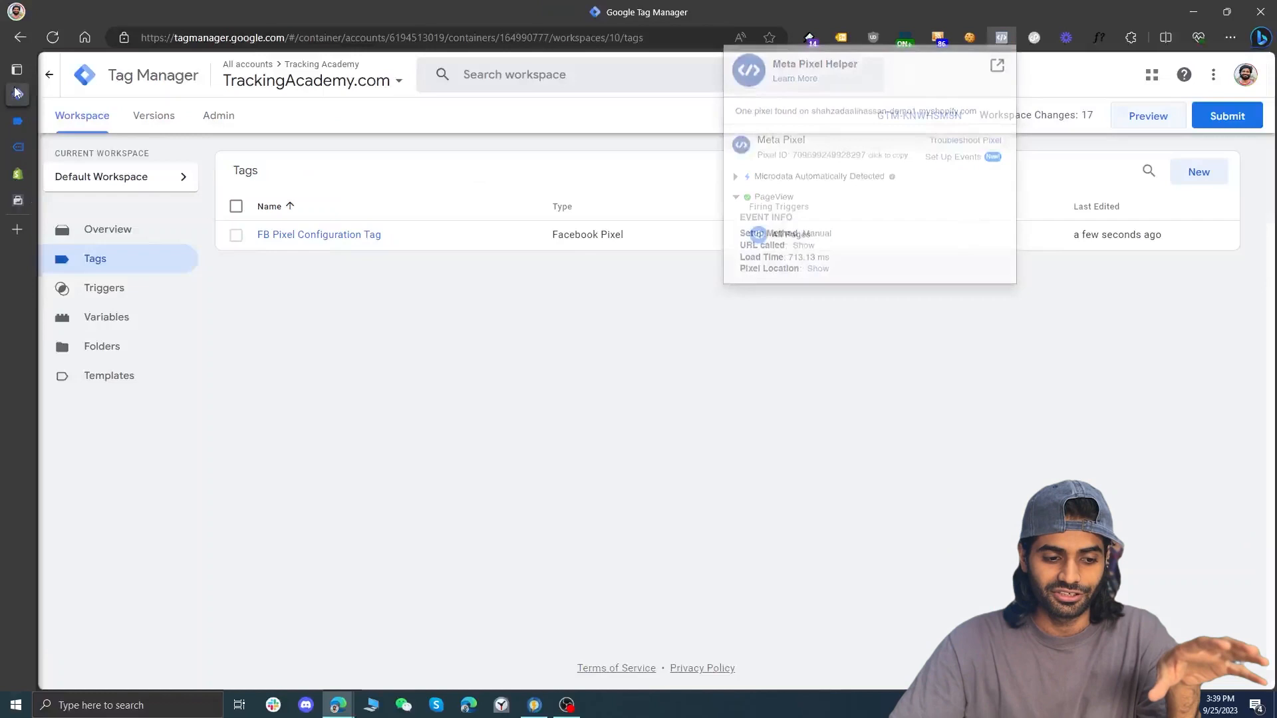
Switch to the Shopify theme code editor, search the files for "snipp", and add a snippet named haed-datalayer
left_click(18, 94)
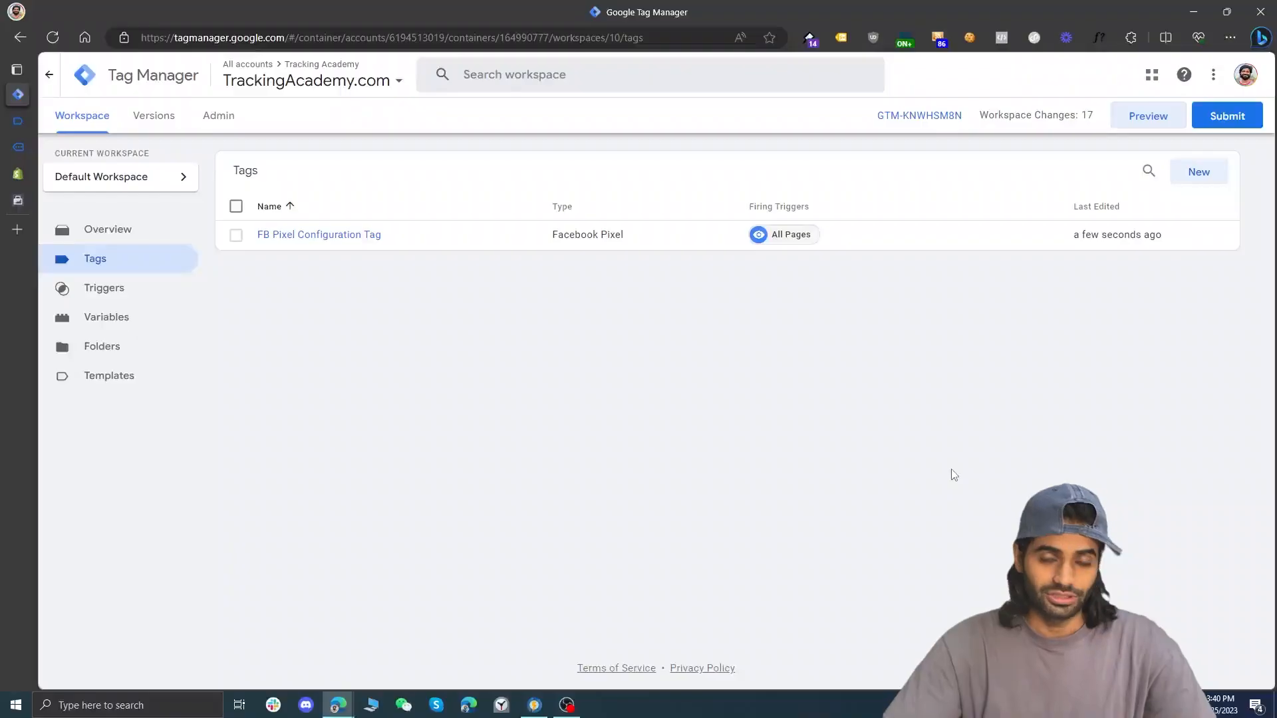
left_click(18, 173)
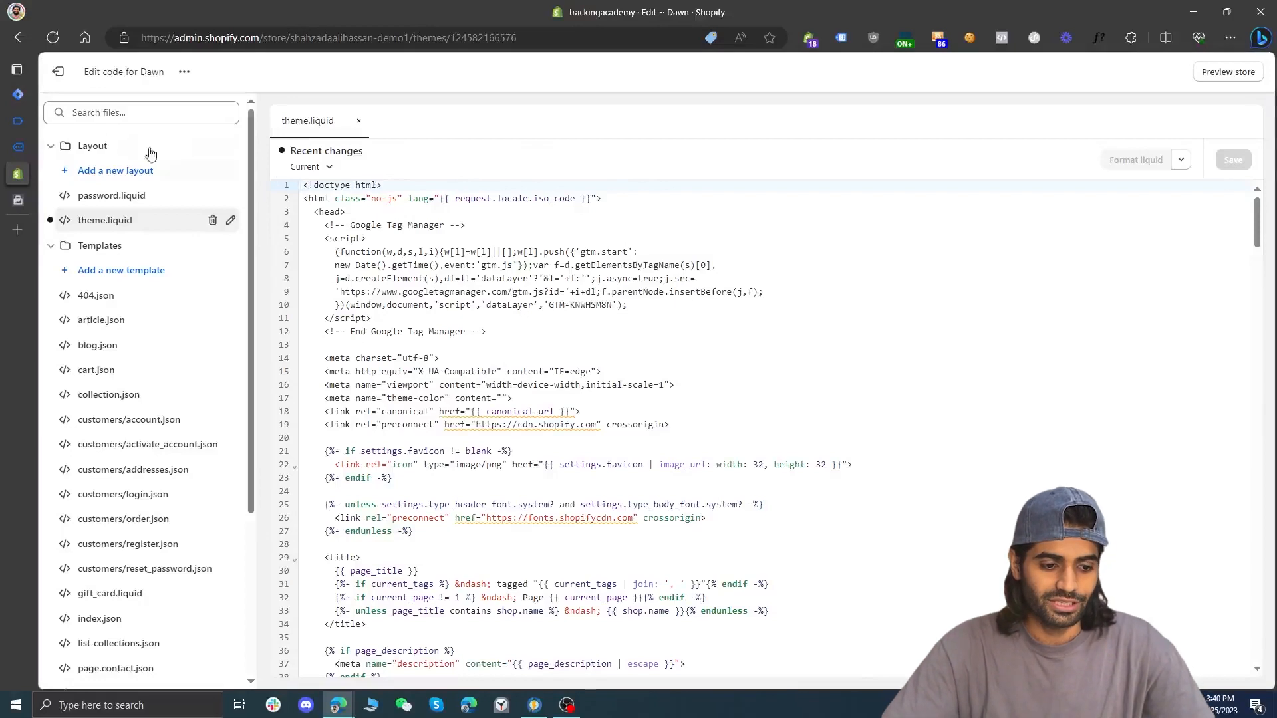
left_click(109, 114)
type("snipp")
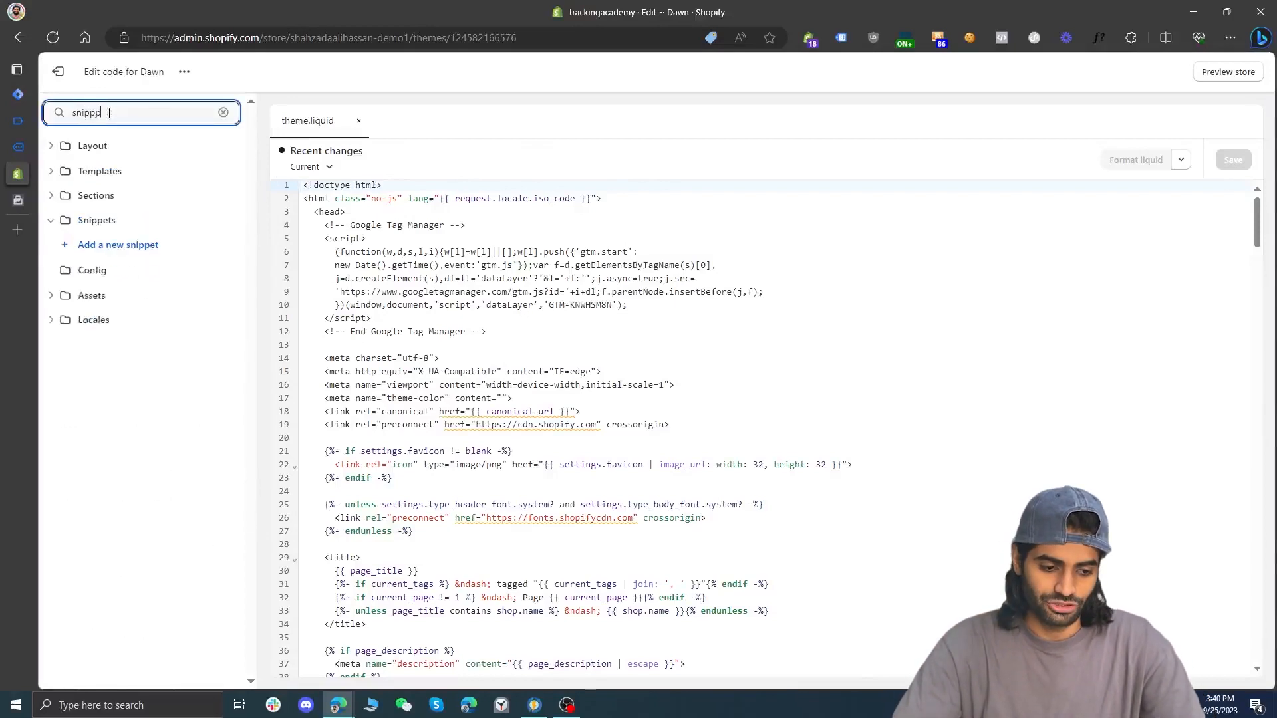
left_click(120, 246)
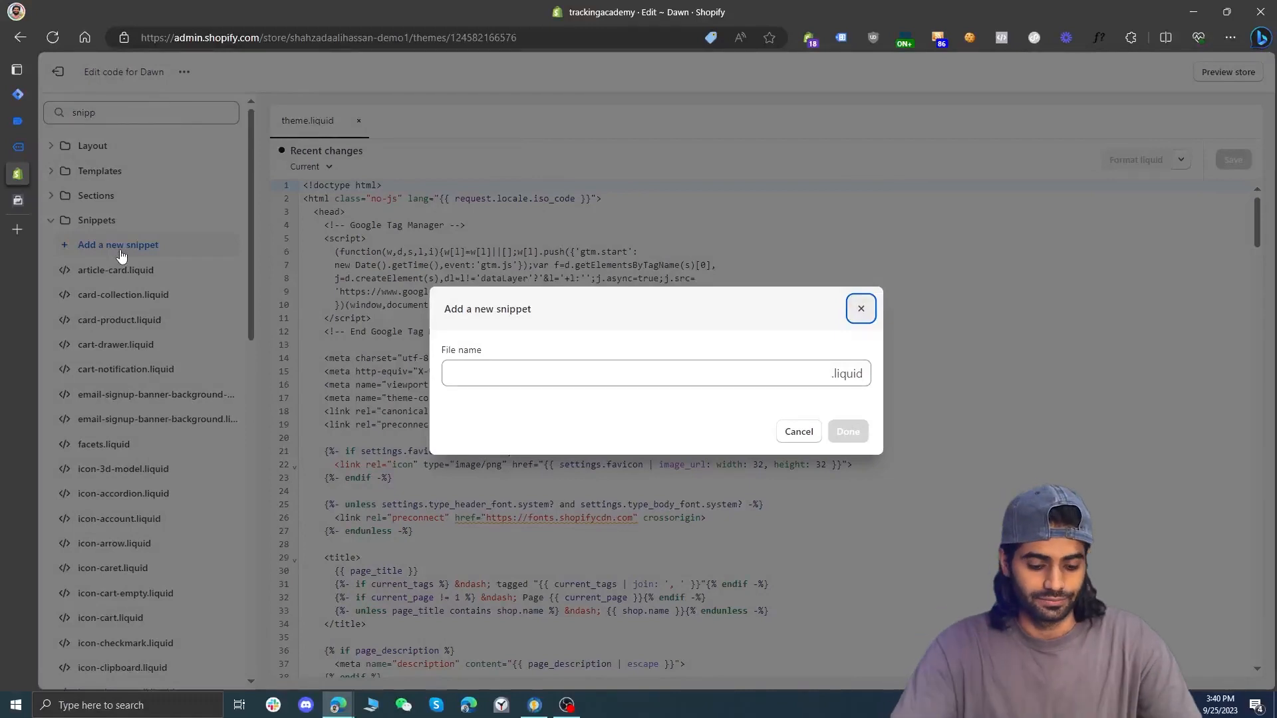
left_click(475, 384)
type("haed-datalayer")
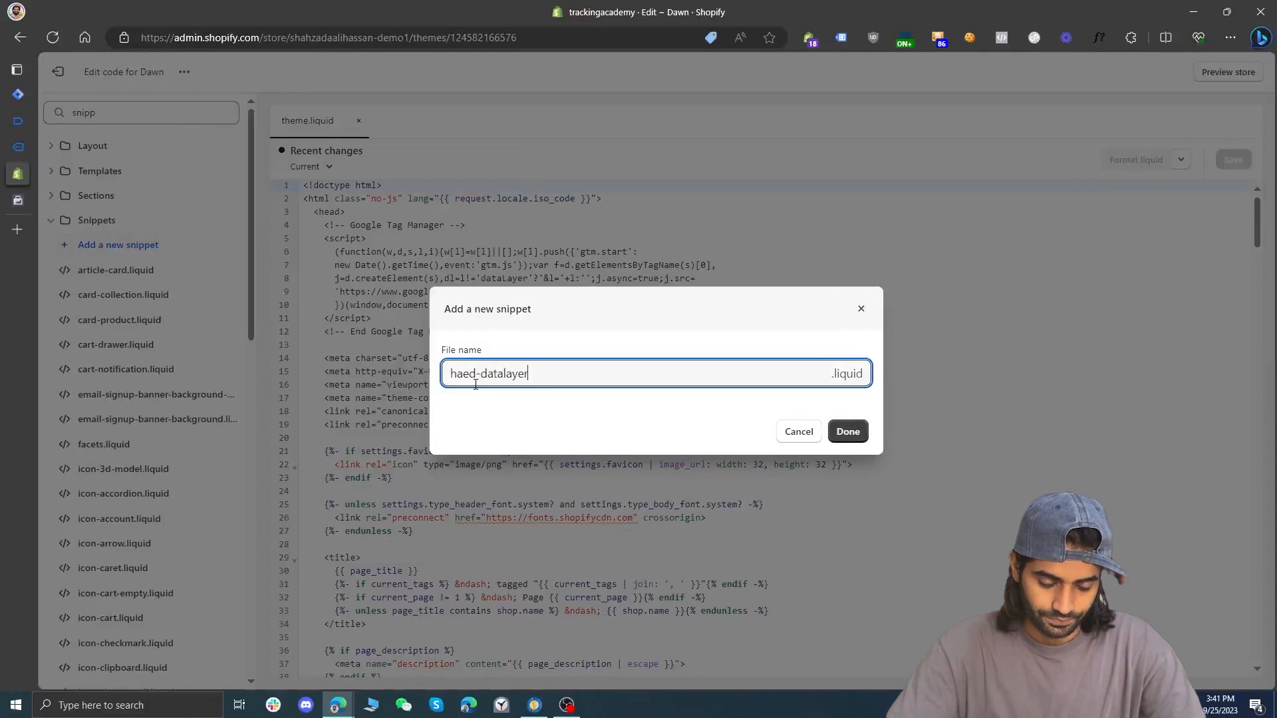
left_click(847, 432)
Add a second snippet named datalayer-product and paste the copied product data layer script into it
left_click(90, 245)
left_click(590, 381)
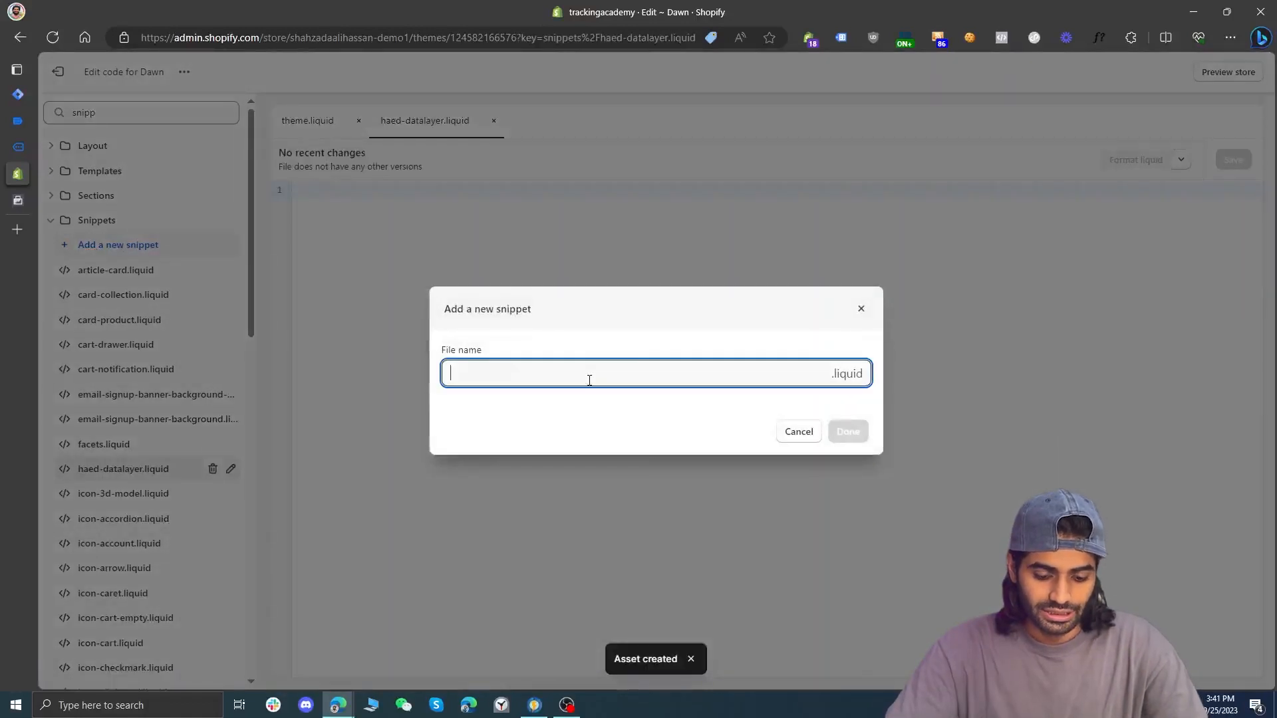
type("produc")
key("ctrl+BackSpace")
type("datala")
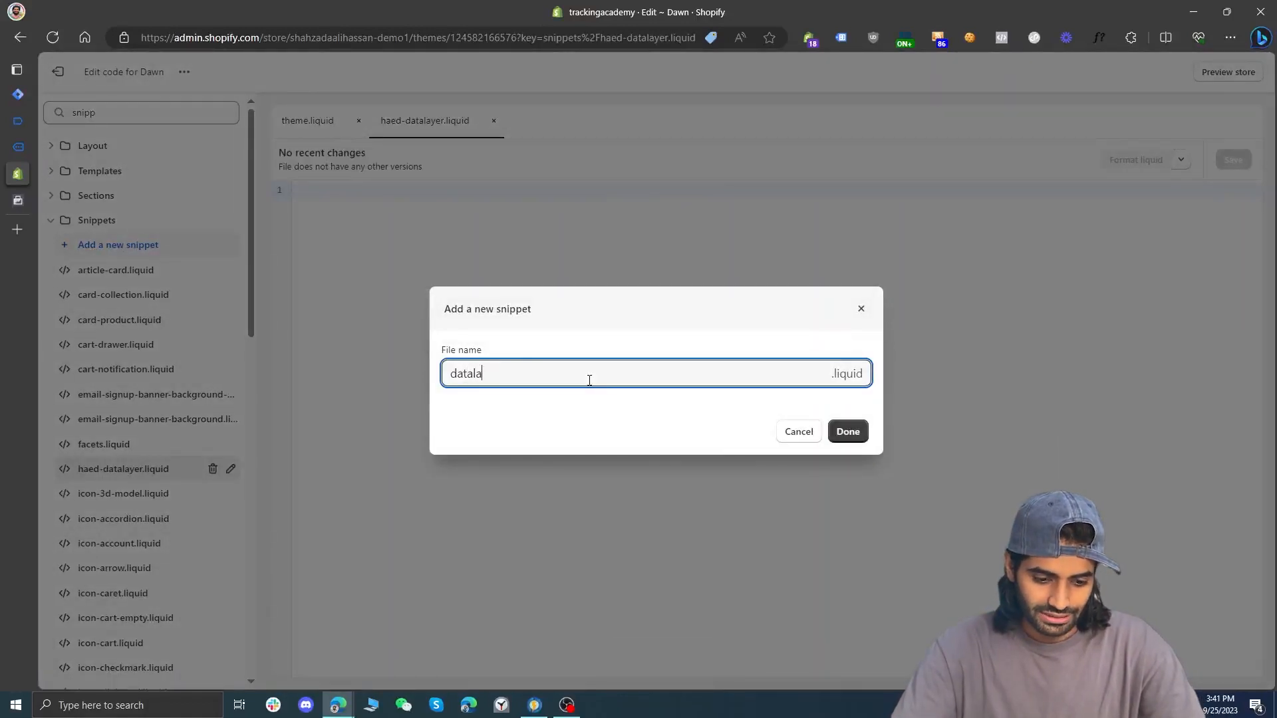
type("yer-product")
left_click(846, 431)
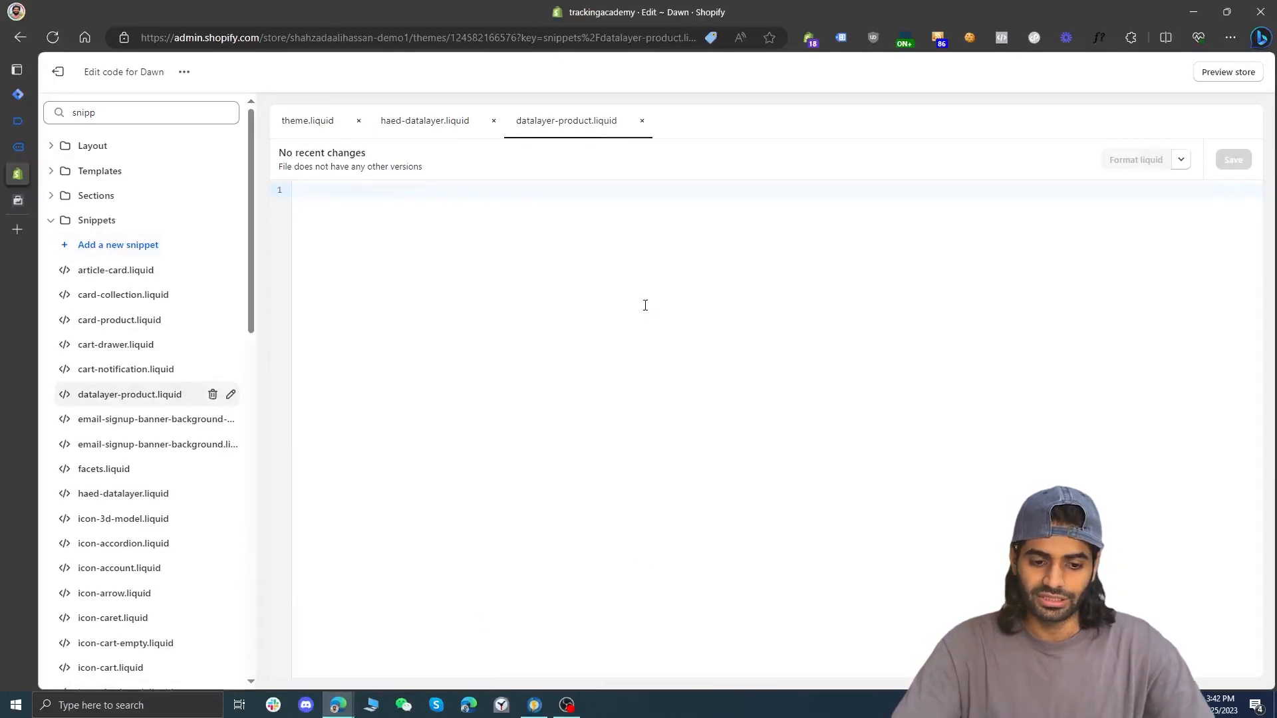
key("ctrl+v")
scroll(645, 306, "up", 2)
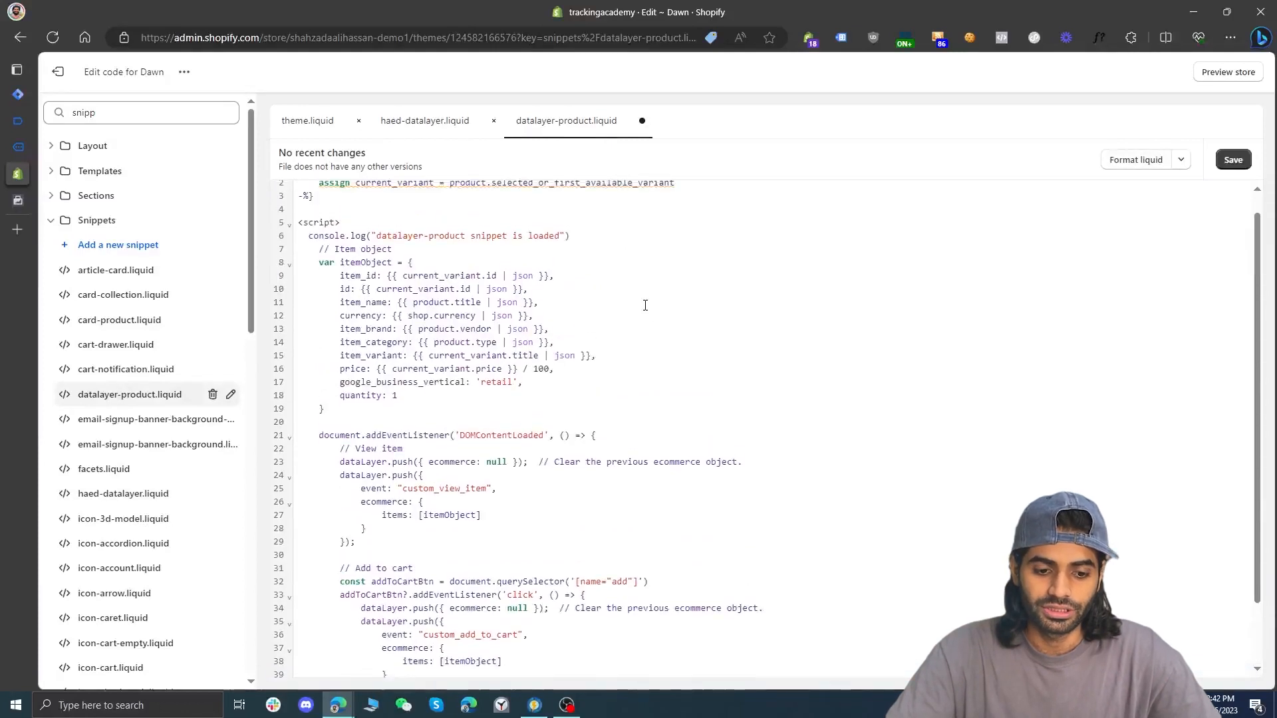
Paste the customer user_data data layer script into the haed-datalayer snippet, and save both snippet files
left_click(427, 120)
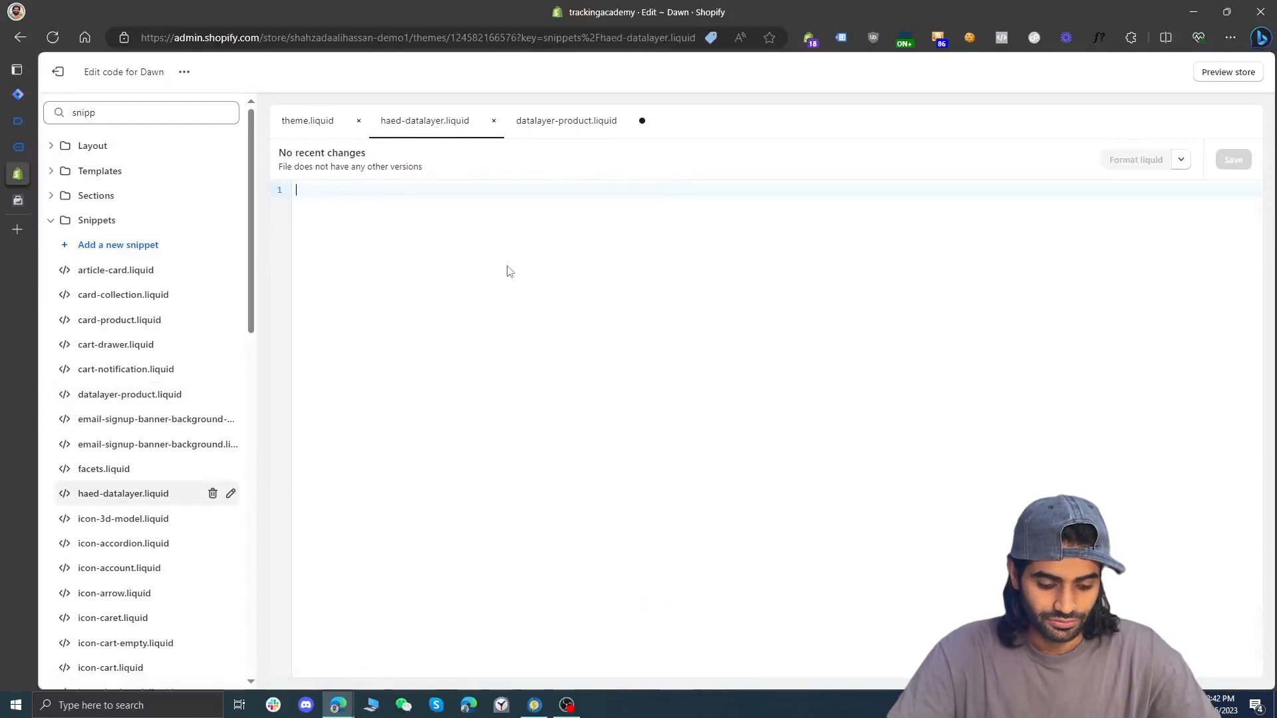
key("super+v")
left_click(371, 307)
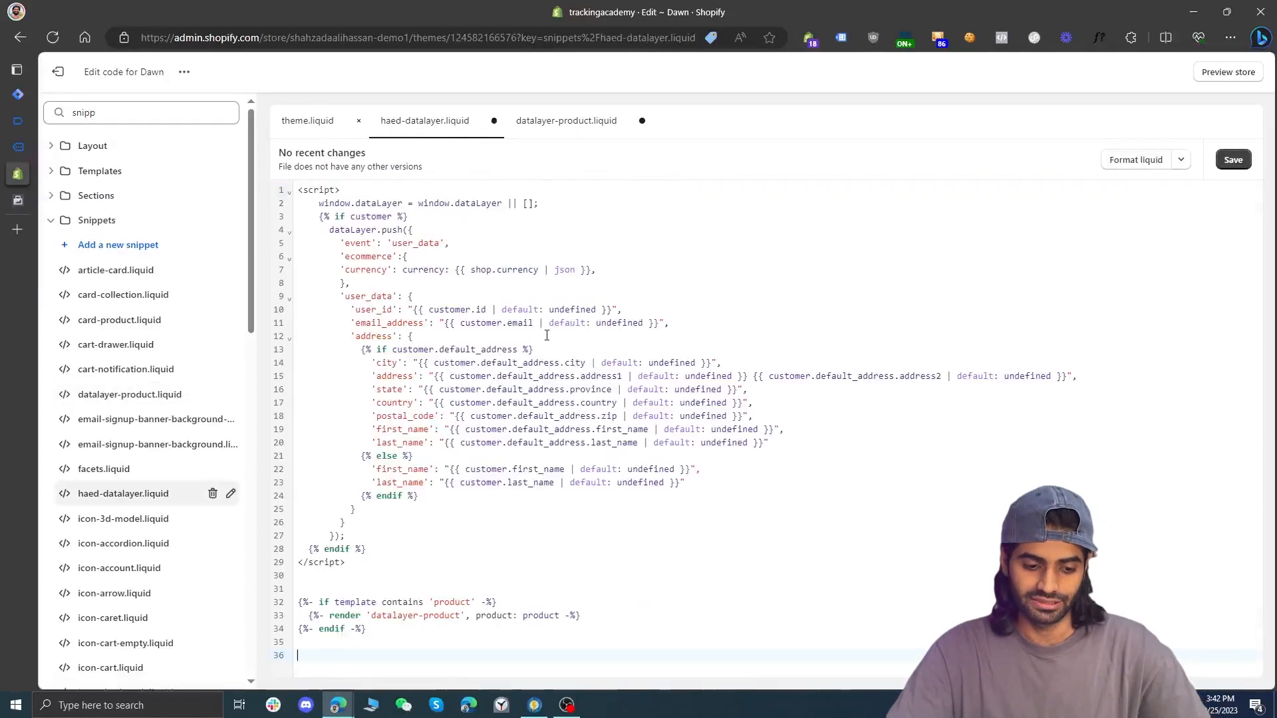
key("ctrl+s")
left_click(583, 121)
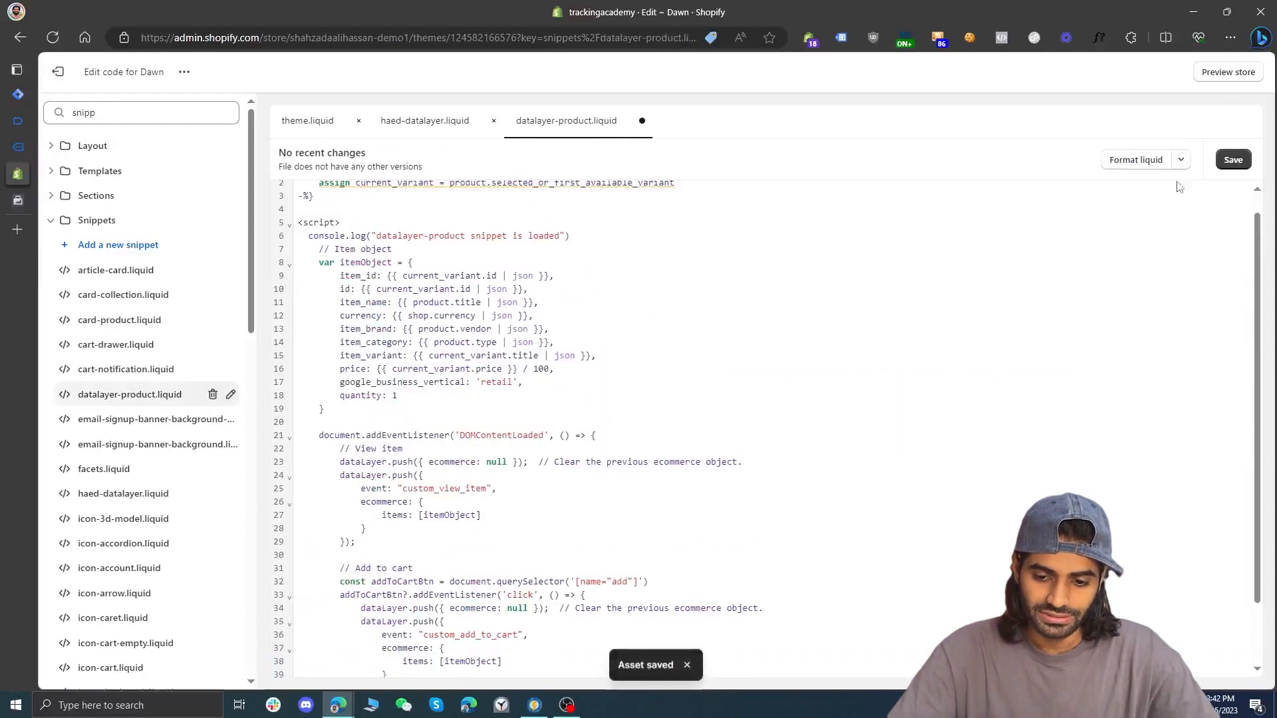
key("ctrl+s")
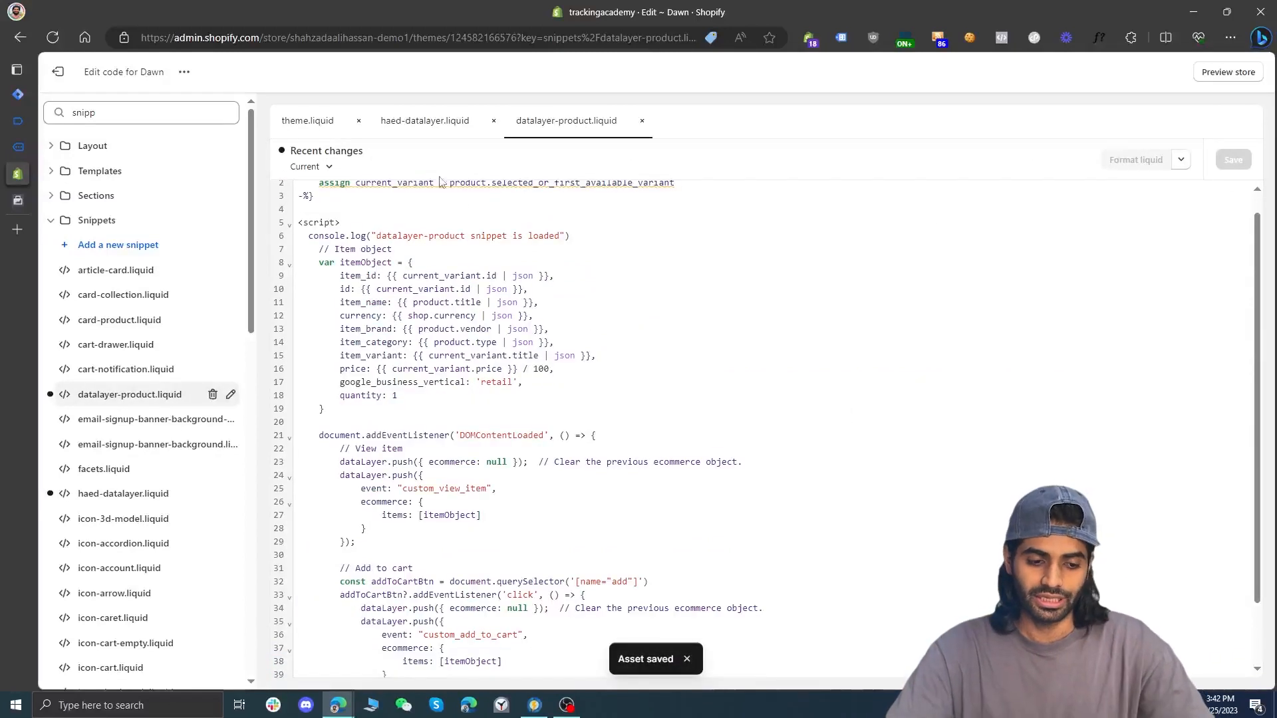
In theme.liquid, add the line {% include 'head-datalayer' %} below the Google Tag Manager noscript block in the body
left_click(302, 127)
scroll(453, 336, "down", 20)
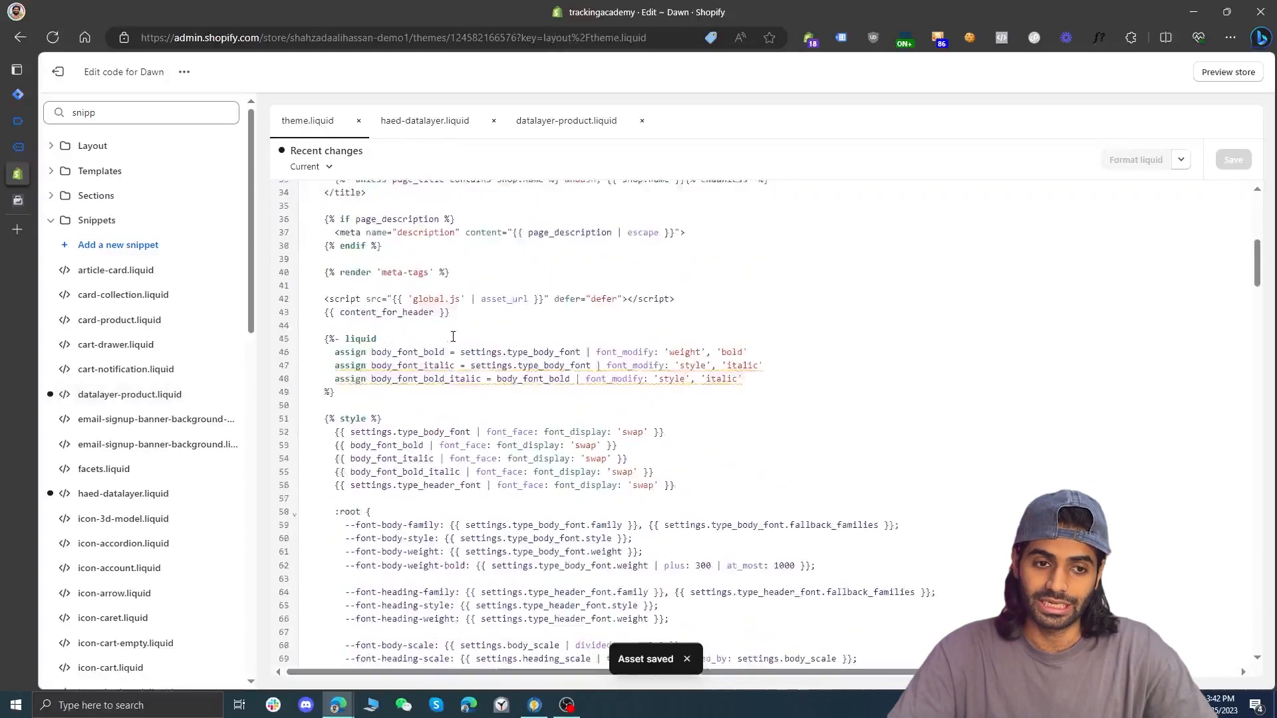
scroll(453, 337, "down", 9)
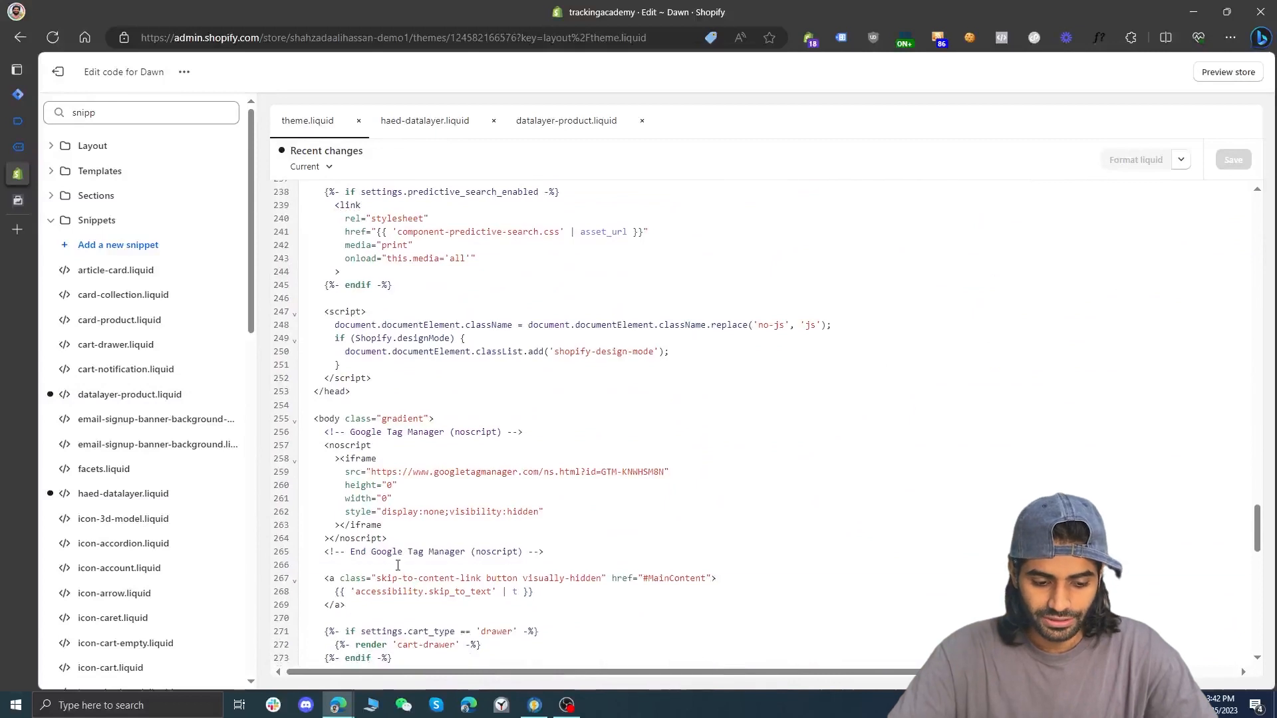
left_click(398, 564)
key("Return")
type("{")
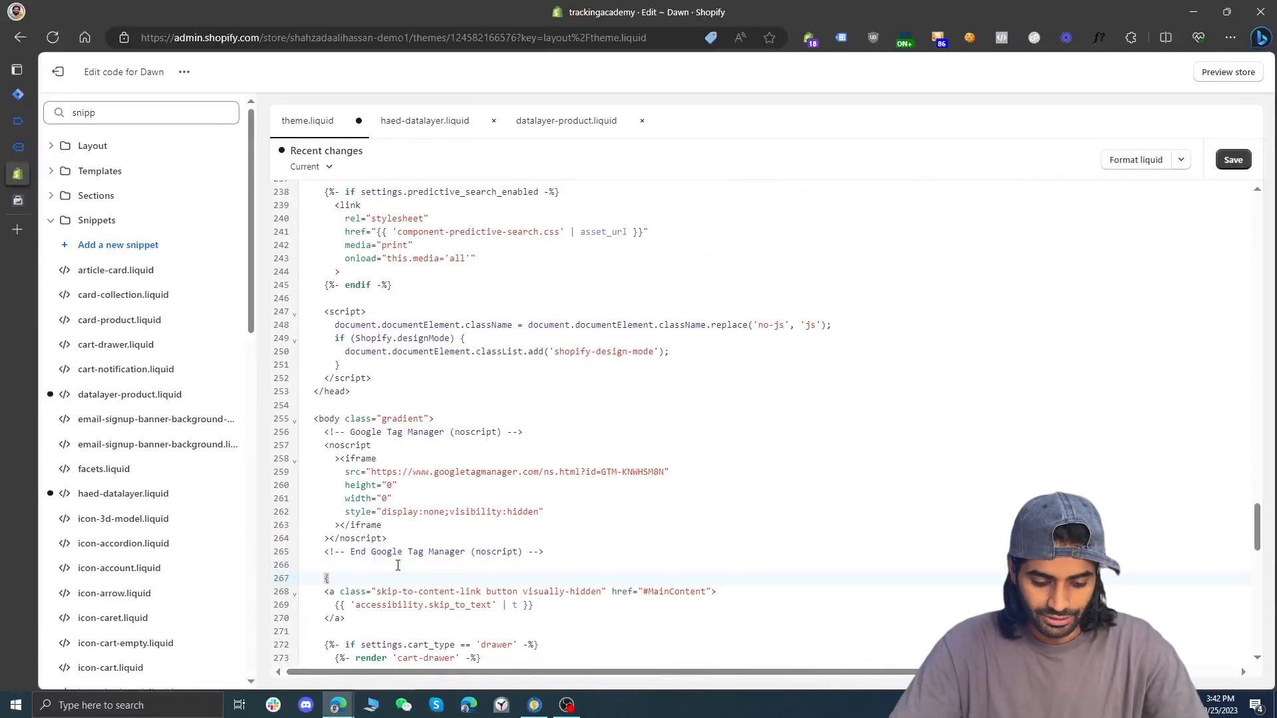
type("% ")
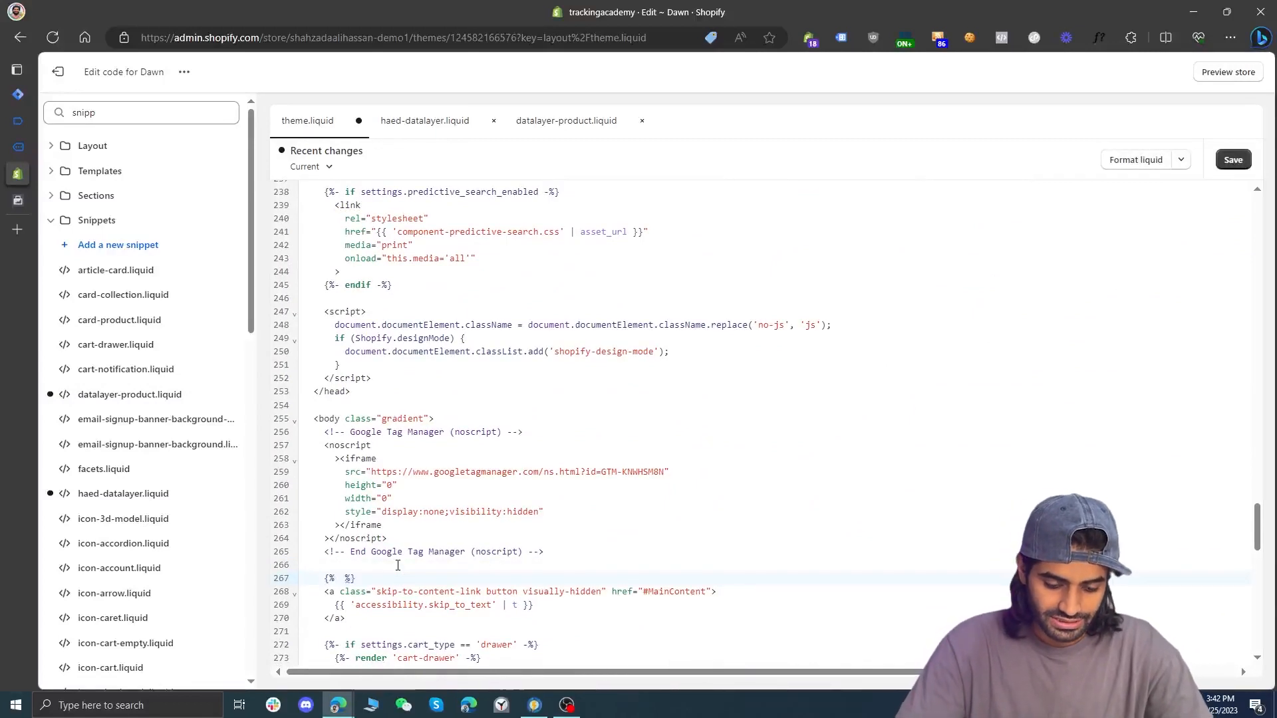
type("include 'head")
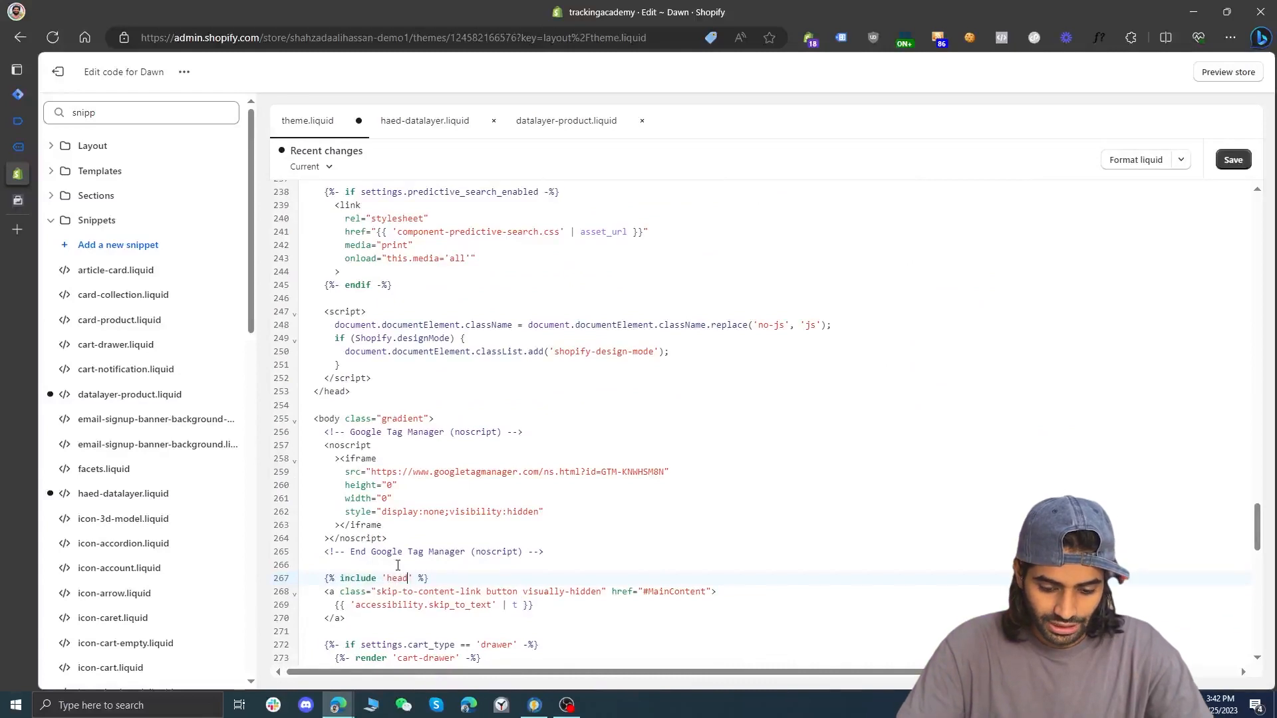
type("-")
type("datalayer")
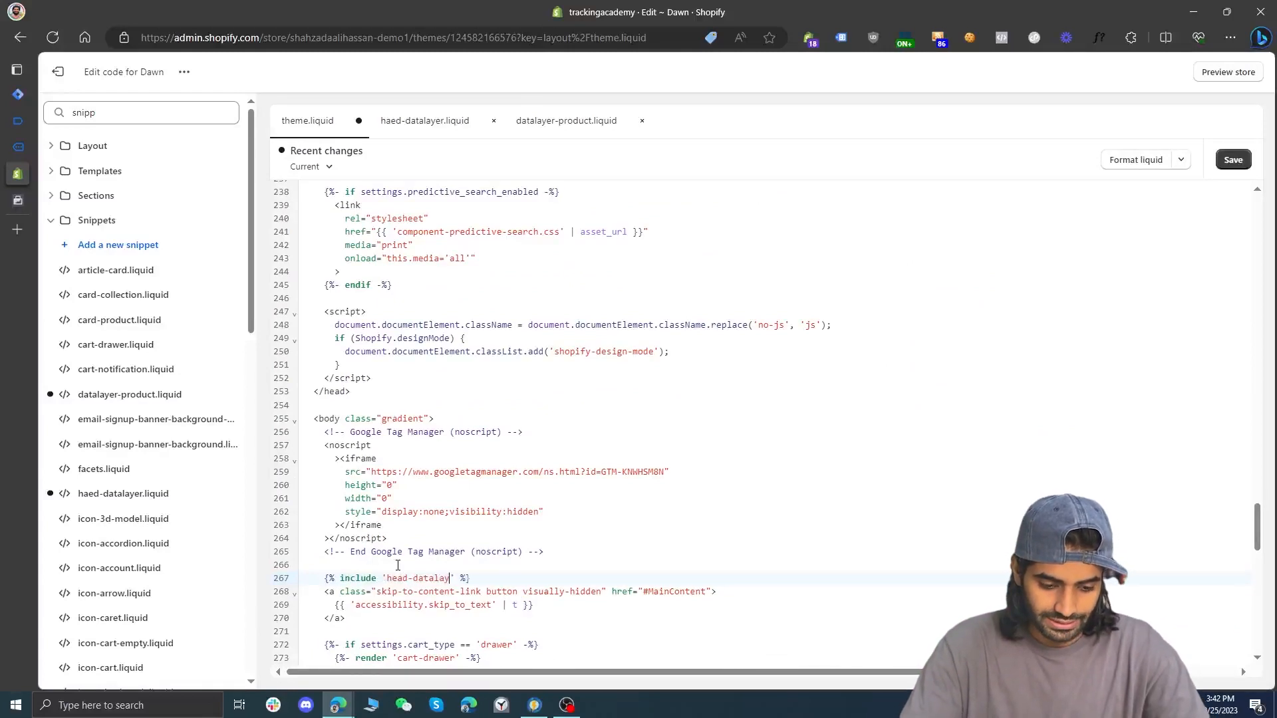
Save theme.liquid and review its head-datalayer include line and the product render condition in head-datalayer.liquid
key("ctrl+s")
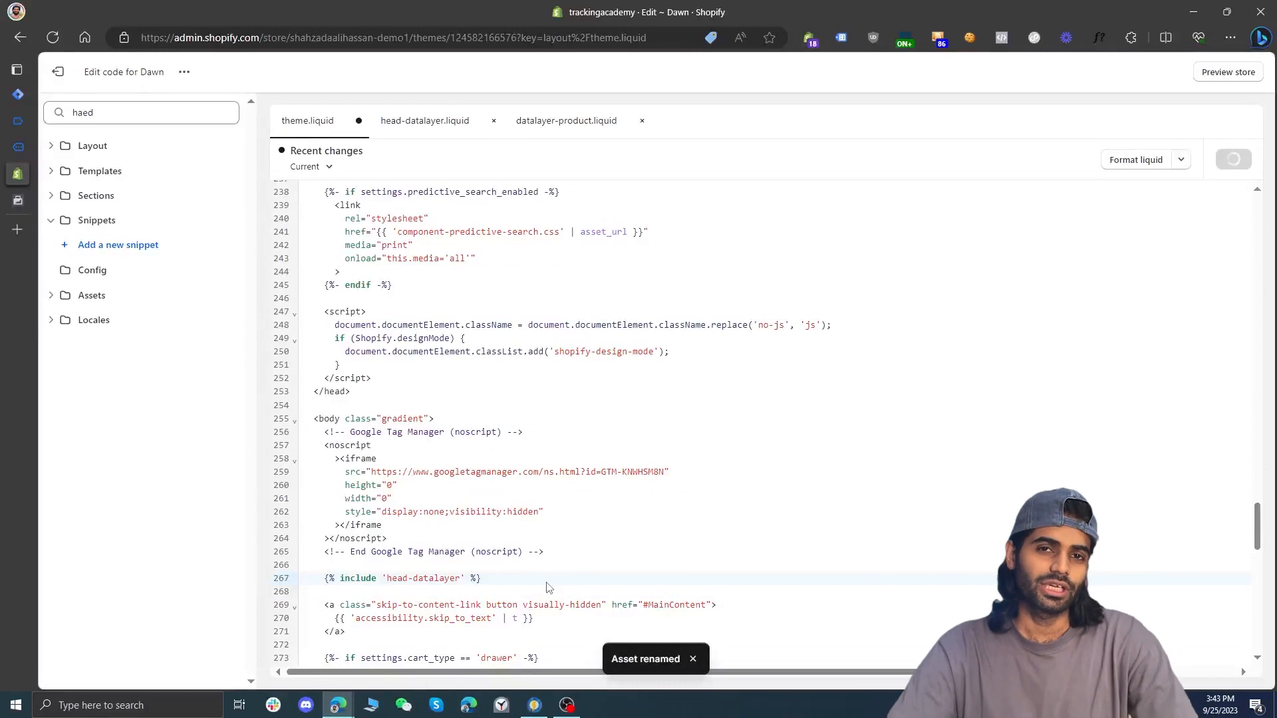
left_click(521, 578)
left_click_drag(521, 578, 299, 580)
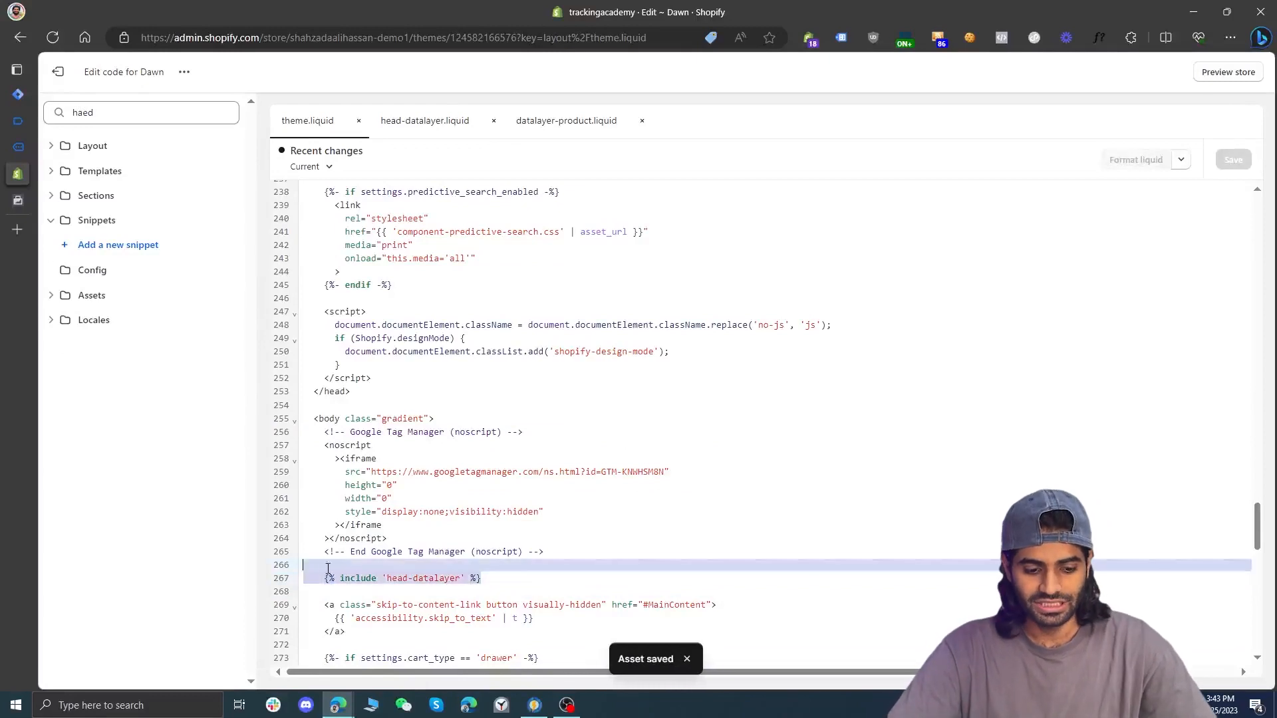
left_click(423, 120)
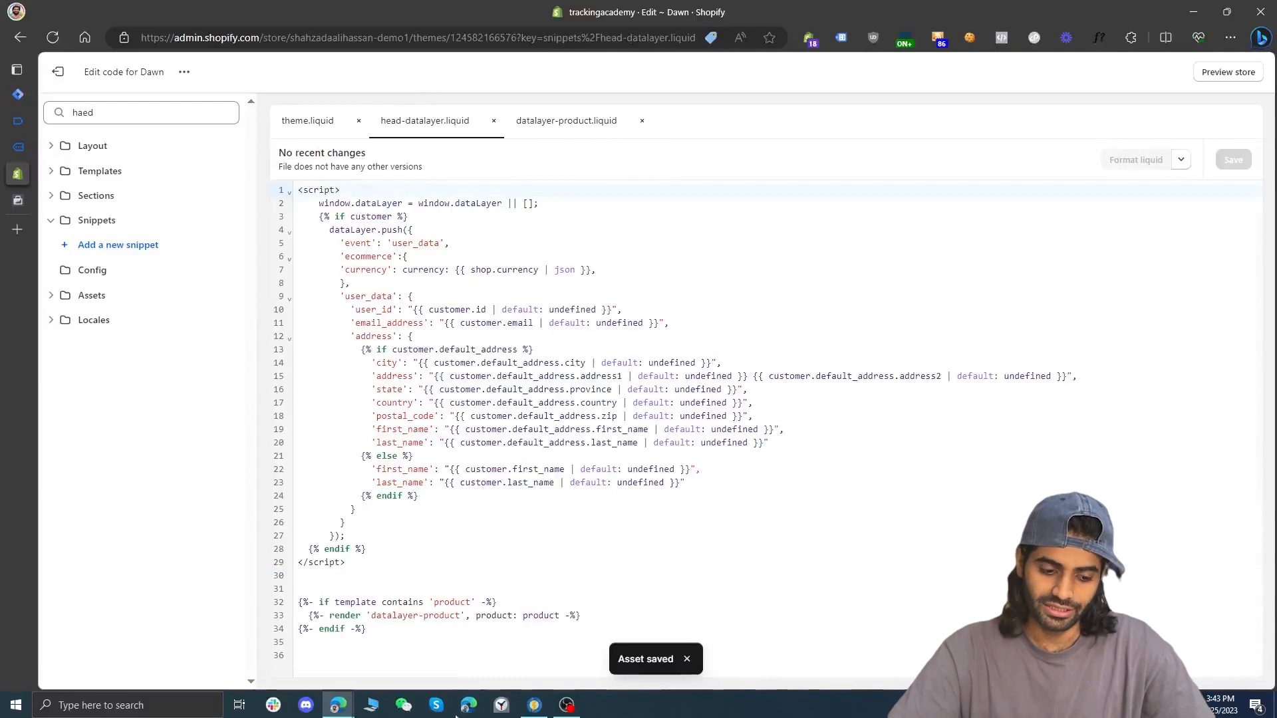
left_click_drag(379, 637, 297, 603)
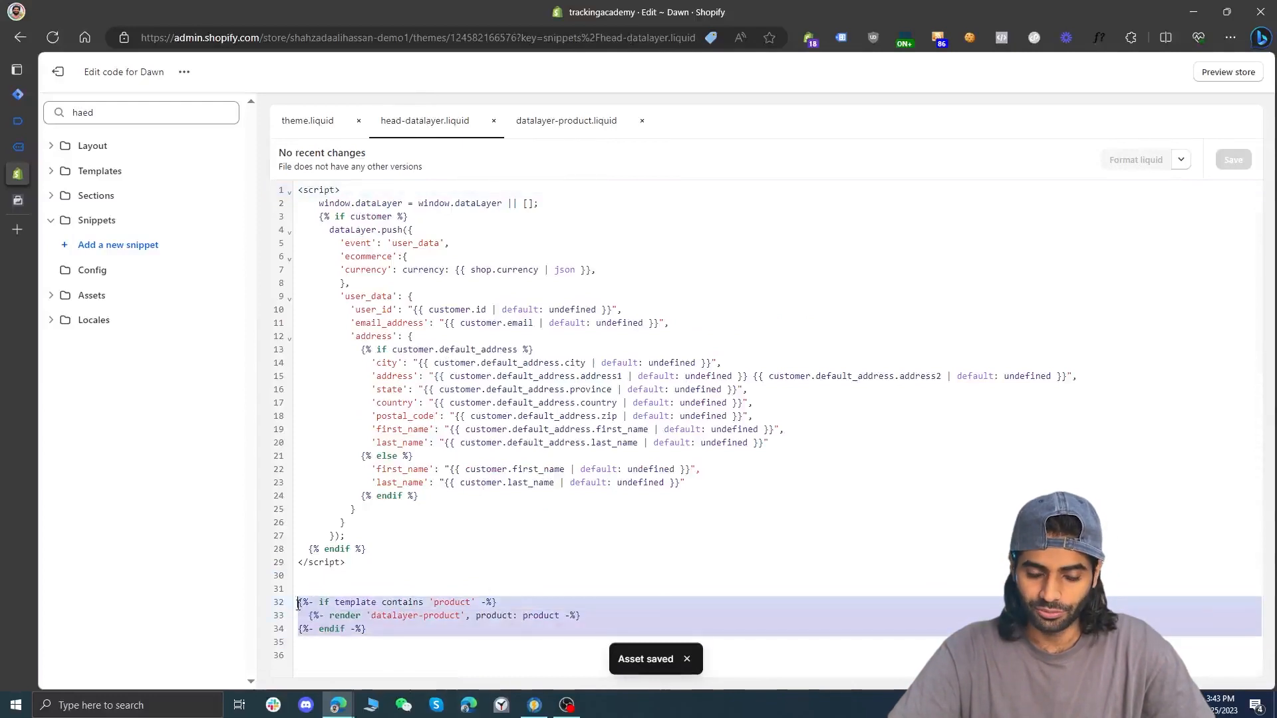
Examine the add-to-cart code in datalayer-product.liquid, including the button selector and the custom_add_to_cart event name
left_click(565, 120)
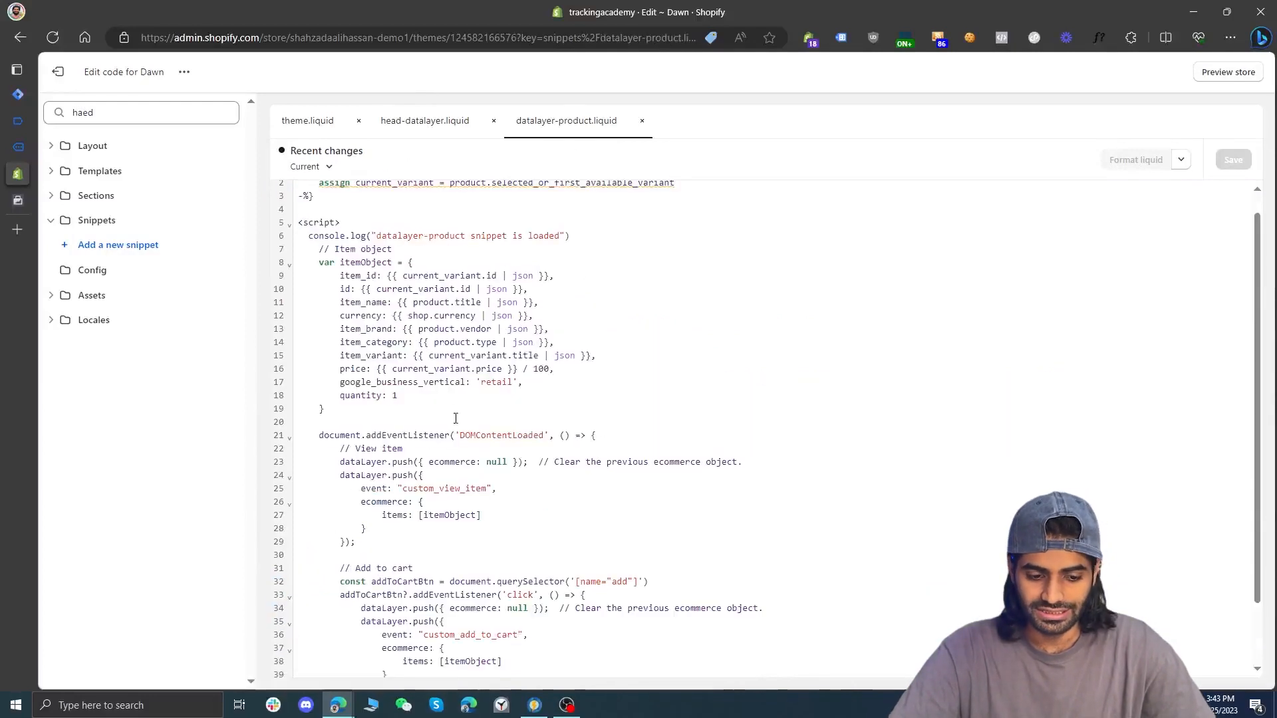
scroll(455, 417, "down", 2)
left_click_drag(365, 630, 298, 508)
left_click(621, 525)
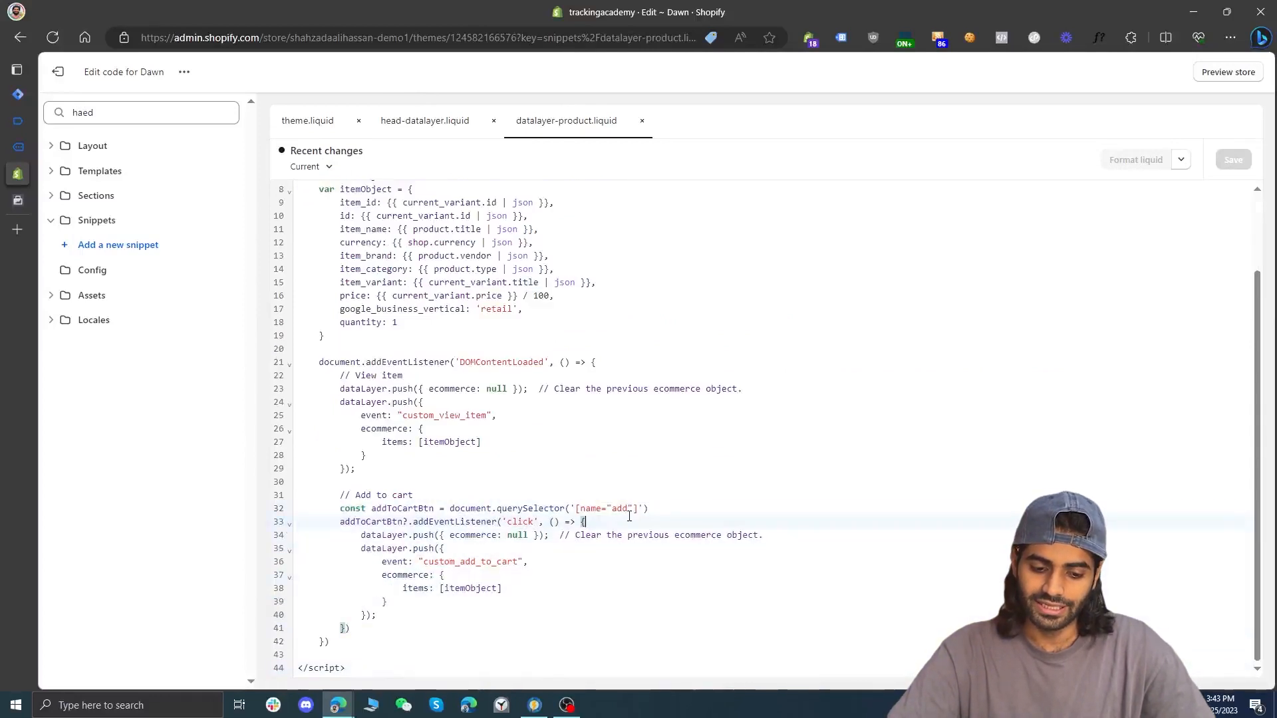
left_click_drag(637, 509, 587, 510)
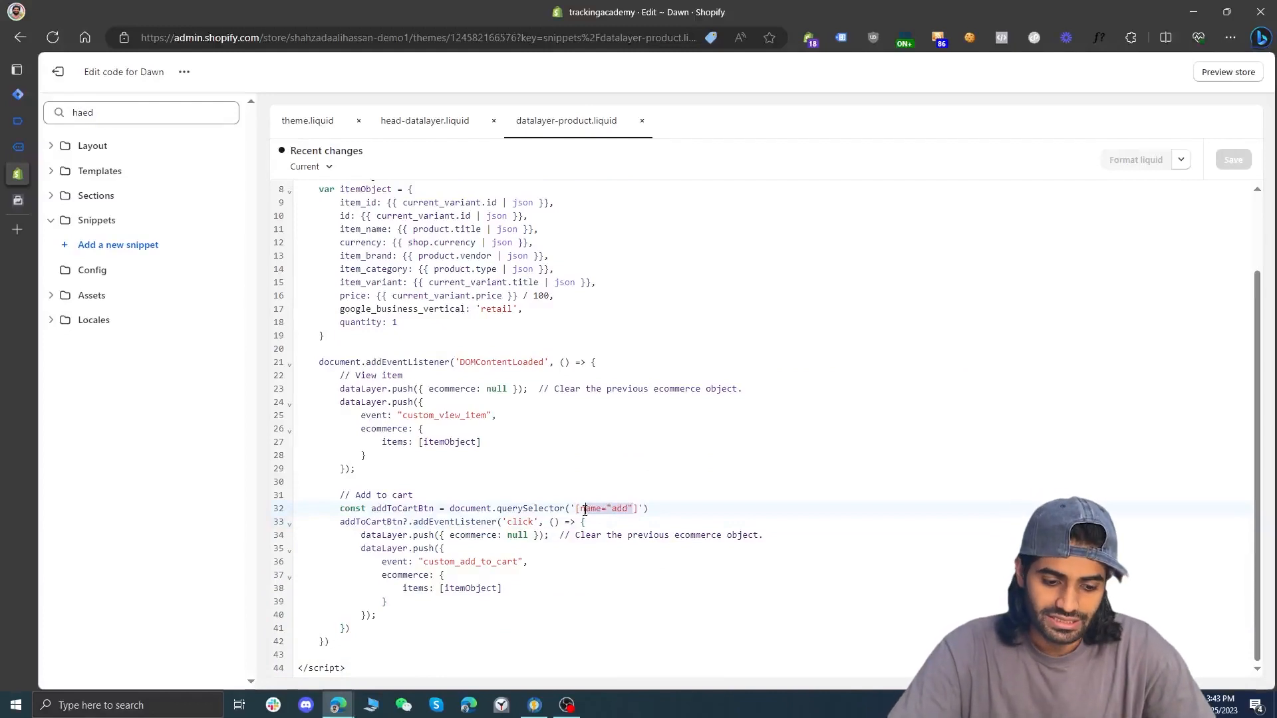
double_click(494, 561)
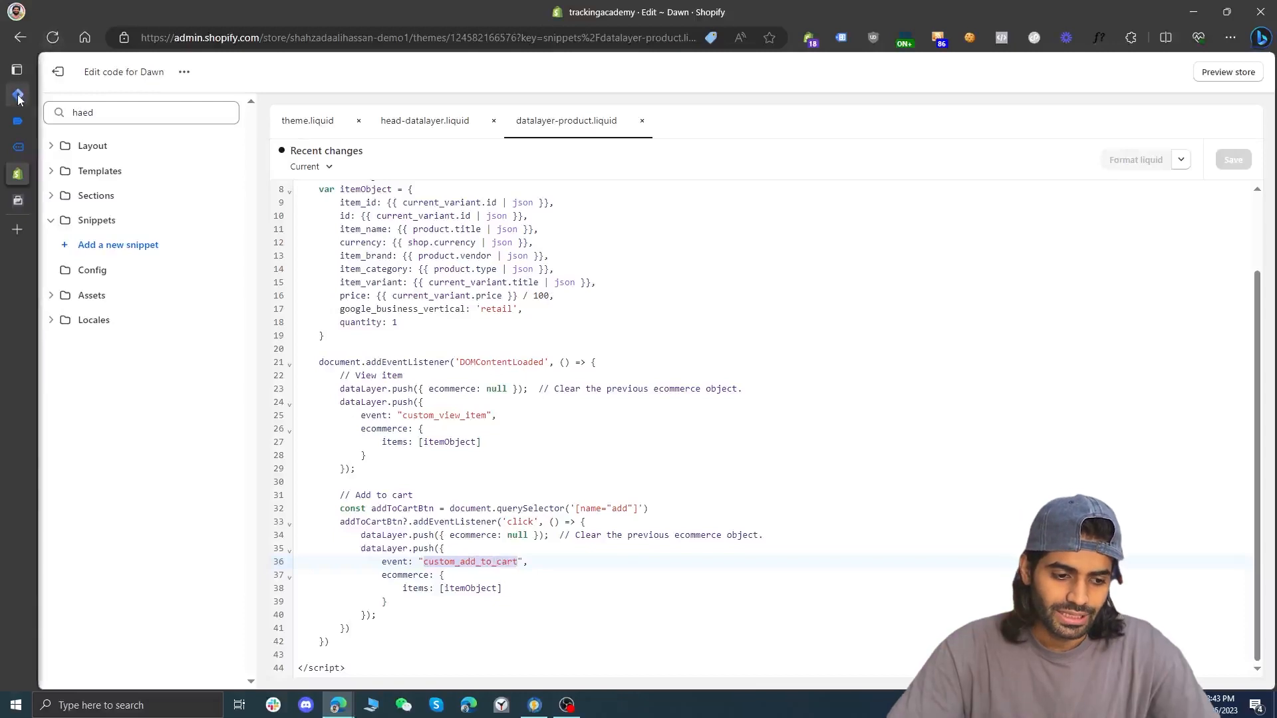
Switch to the storefront in debug mode, open the Product 002 Title page, and add the product to the cart
mouse_move(18, 147)
left_click(80, 147)
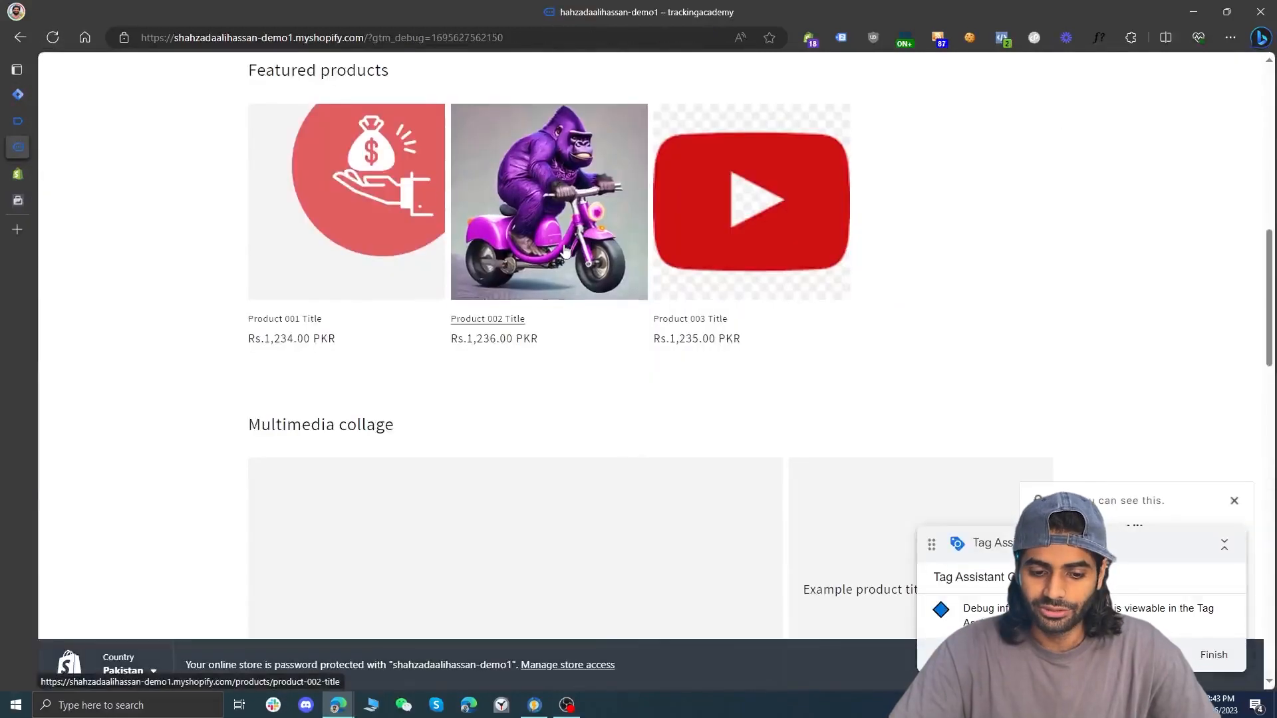
left_click(565, 250)
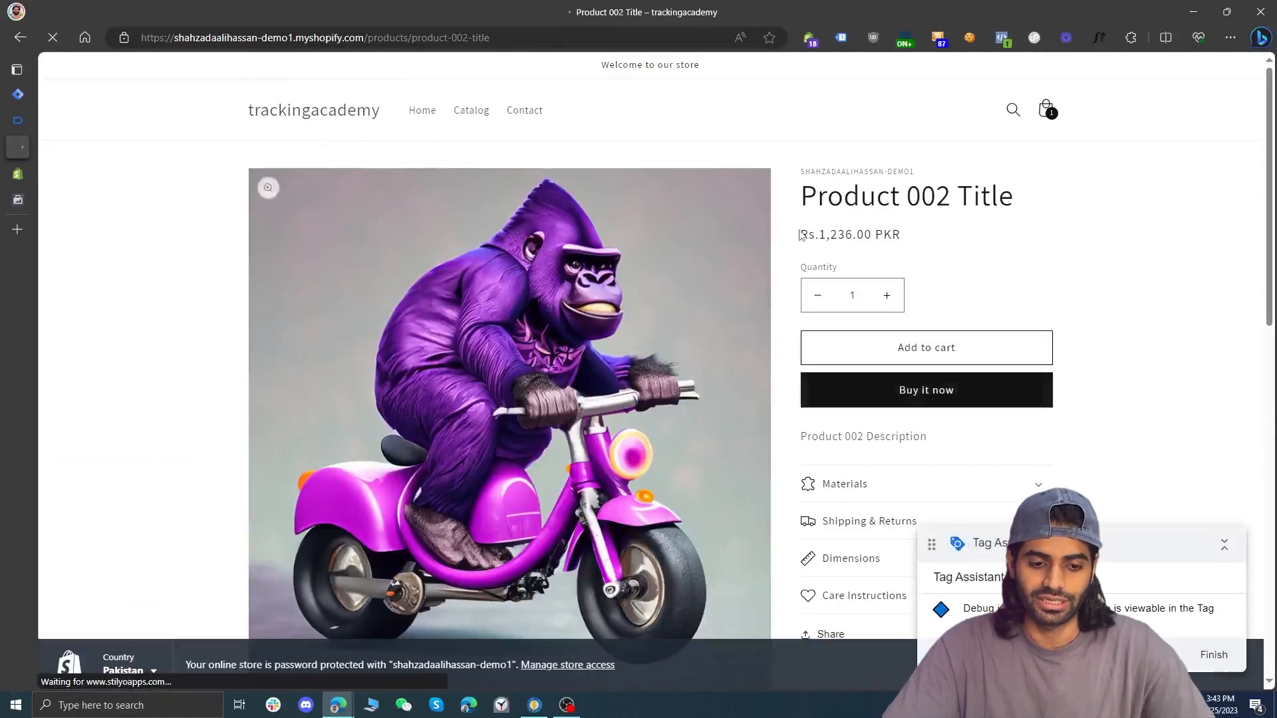
left_click(923, 362)
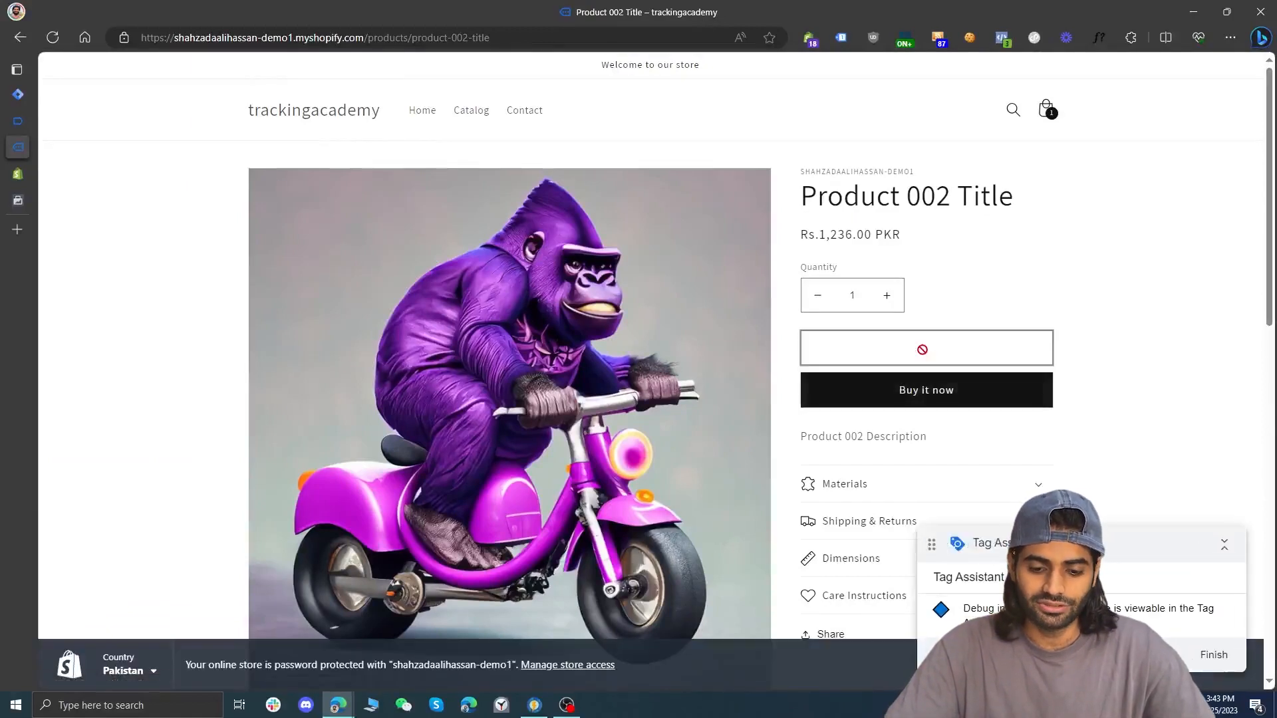
Switch to Tag Assistant and examine the items array in the custom_add_to_cart event's data layer push
left_click(18, 125)
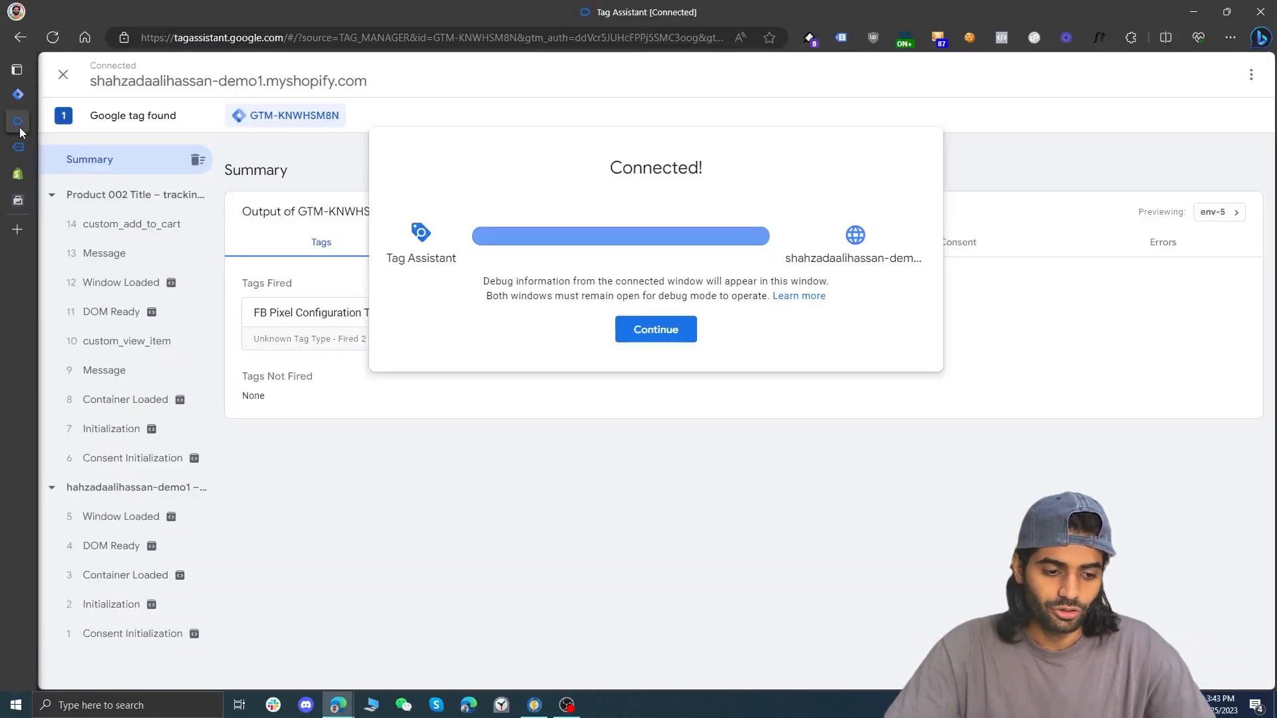
left_click(171, 237)
left_click(172, 237)
left_click(685, 245)
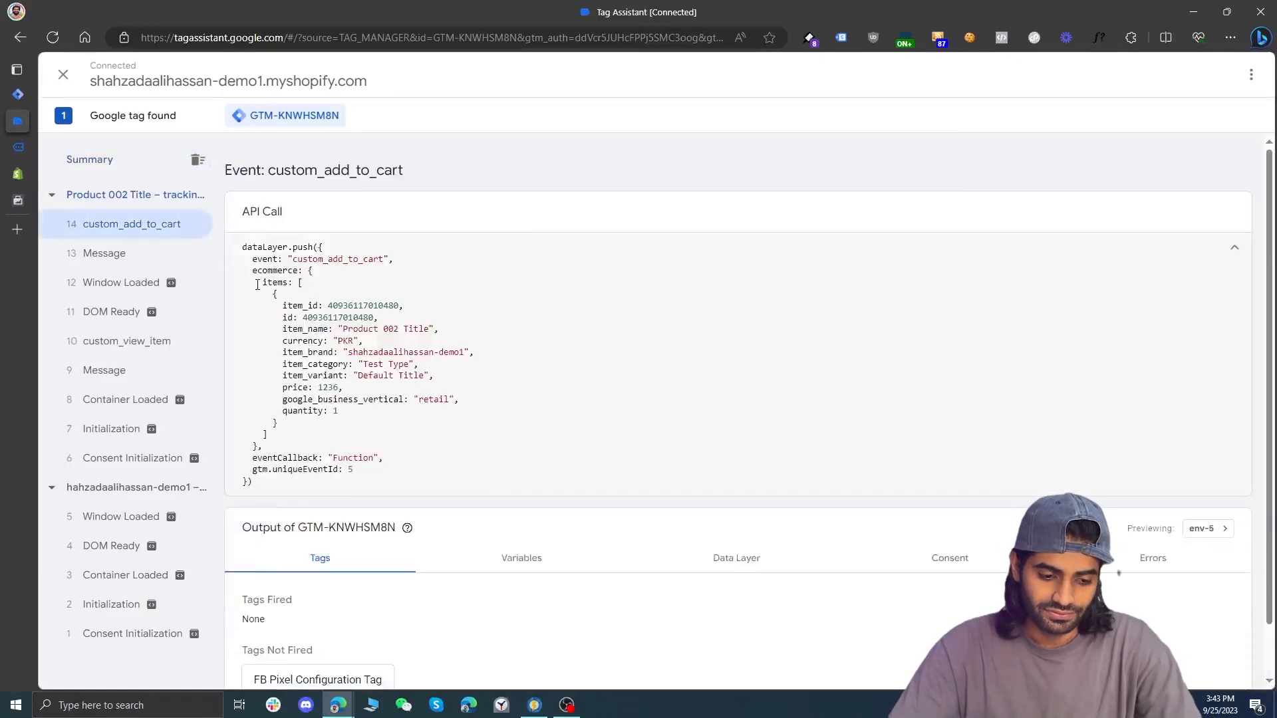
left_click_drag(257, 284, 300, 438)
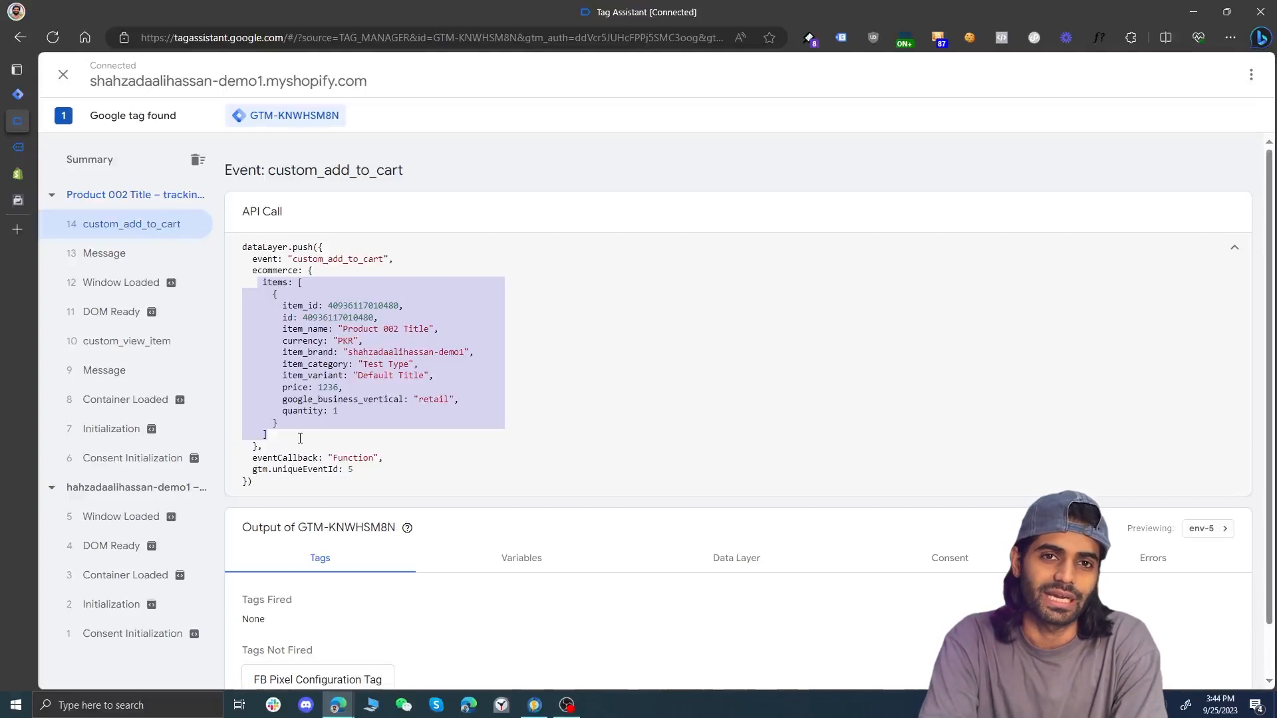
Move Tag Assistant into its own window beside Google Tag Manager, select the custom_add_to_cart event name, and widen the Tag Manager window
mouse_move(17, 131)
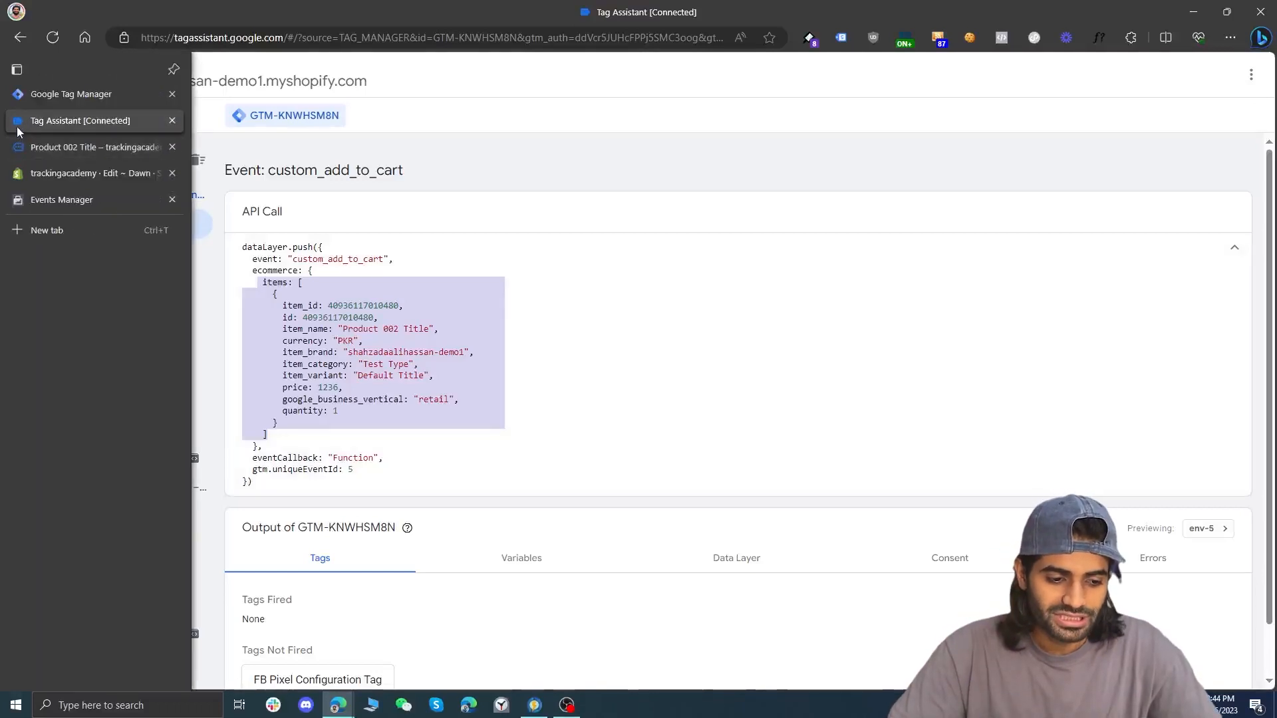
left_click_drag(17, 125, 1273, 356)
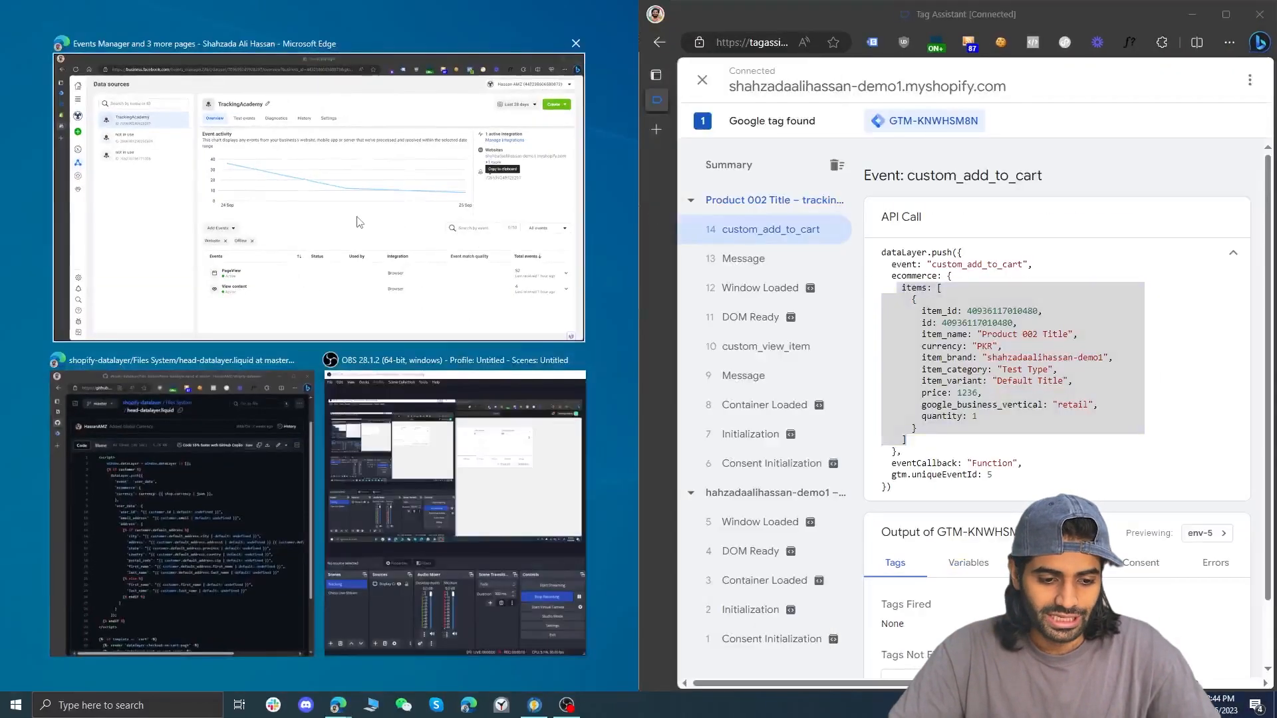
left_click(326, 186)
left_click(17, 95)
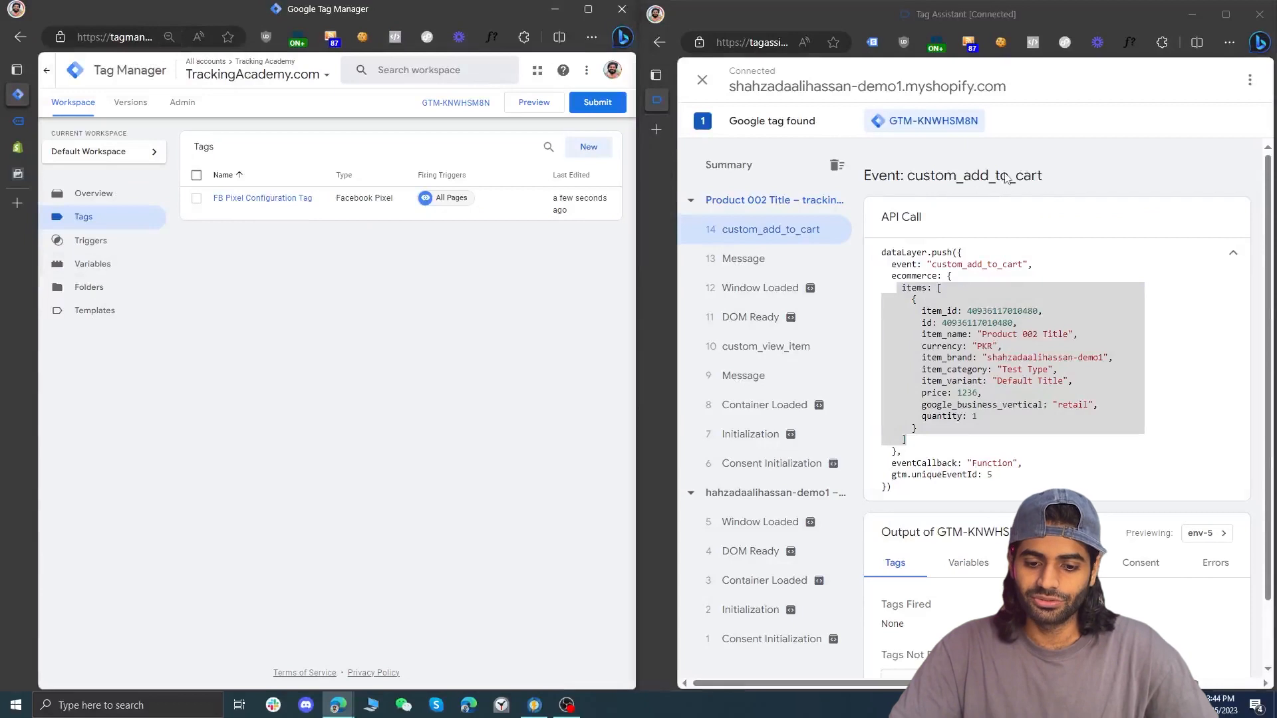
double_click(975, 176)
left_click_drag(635, 264, 705, 264)
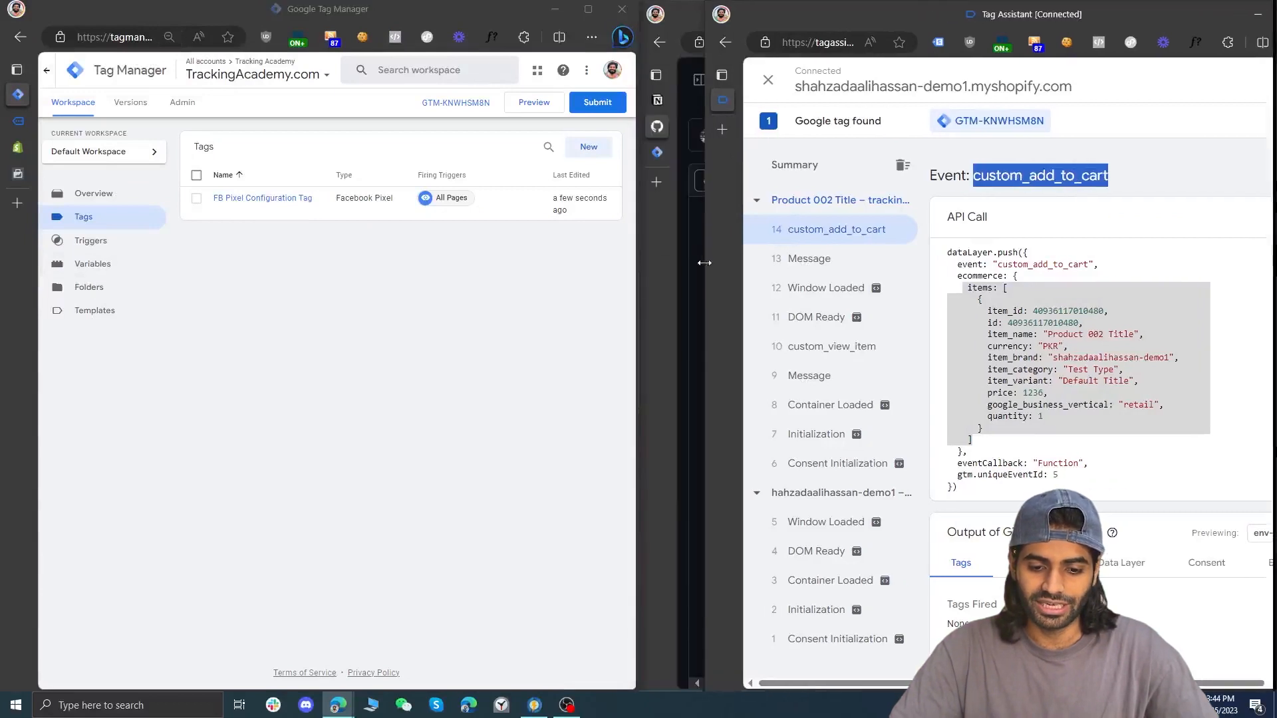
Create a Custom Event trigger in Google Tag Manager, using the event name custom_add_to_cart copied from Tag Assistant
left_click(91, 245)
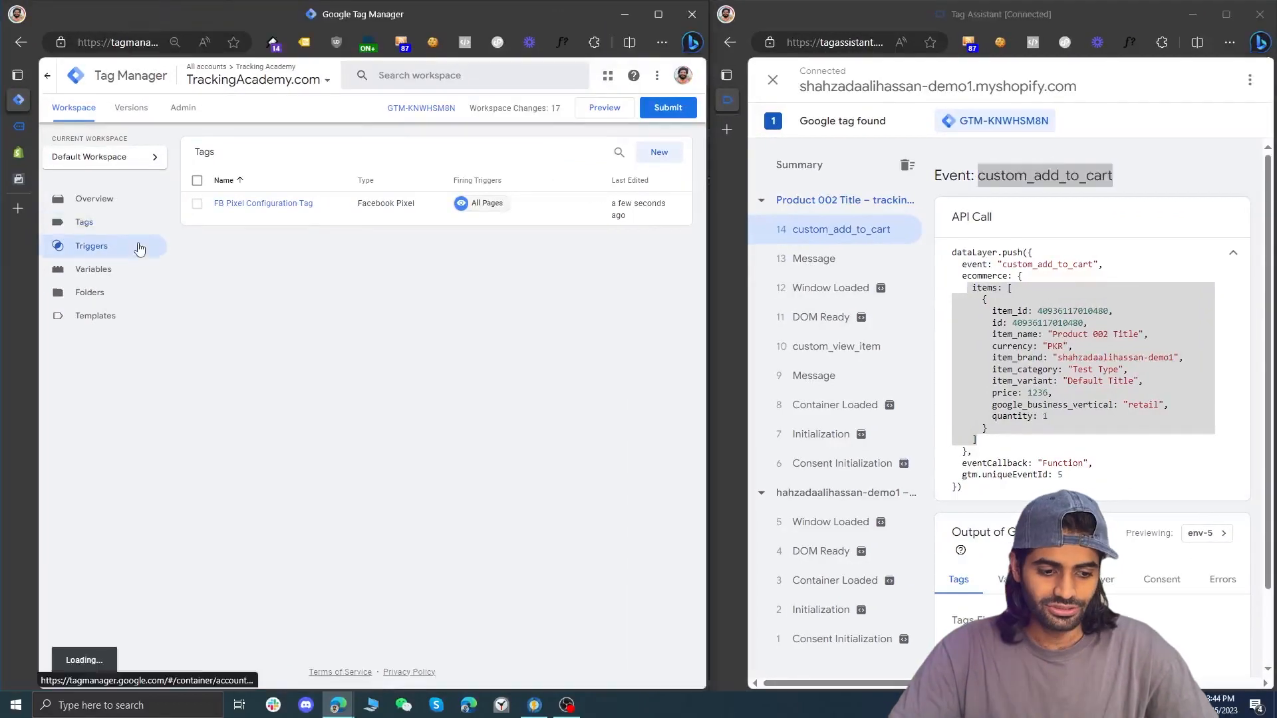
right_click(1048, 185)
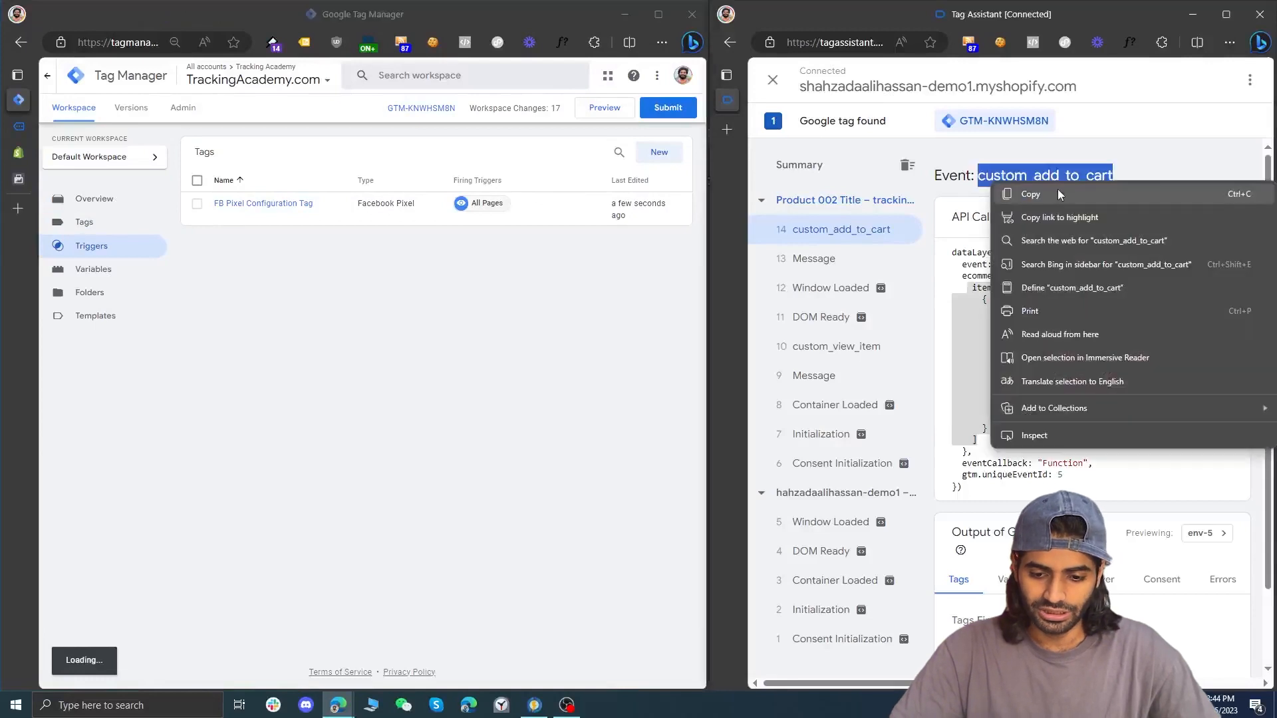
left_click(1059, 194)
left_click(652, 151)
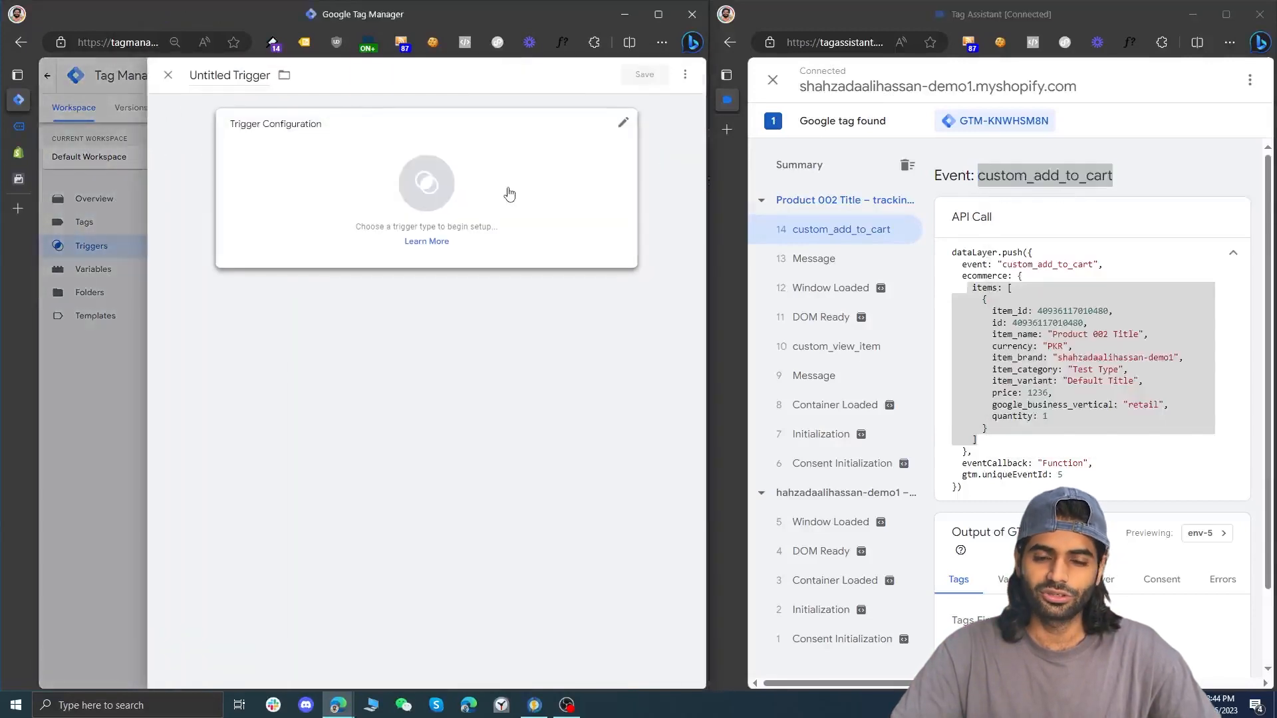
left_click(509, 194)
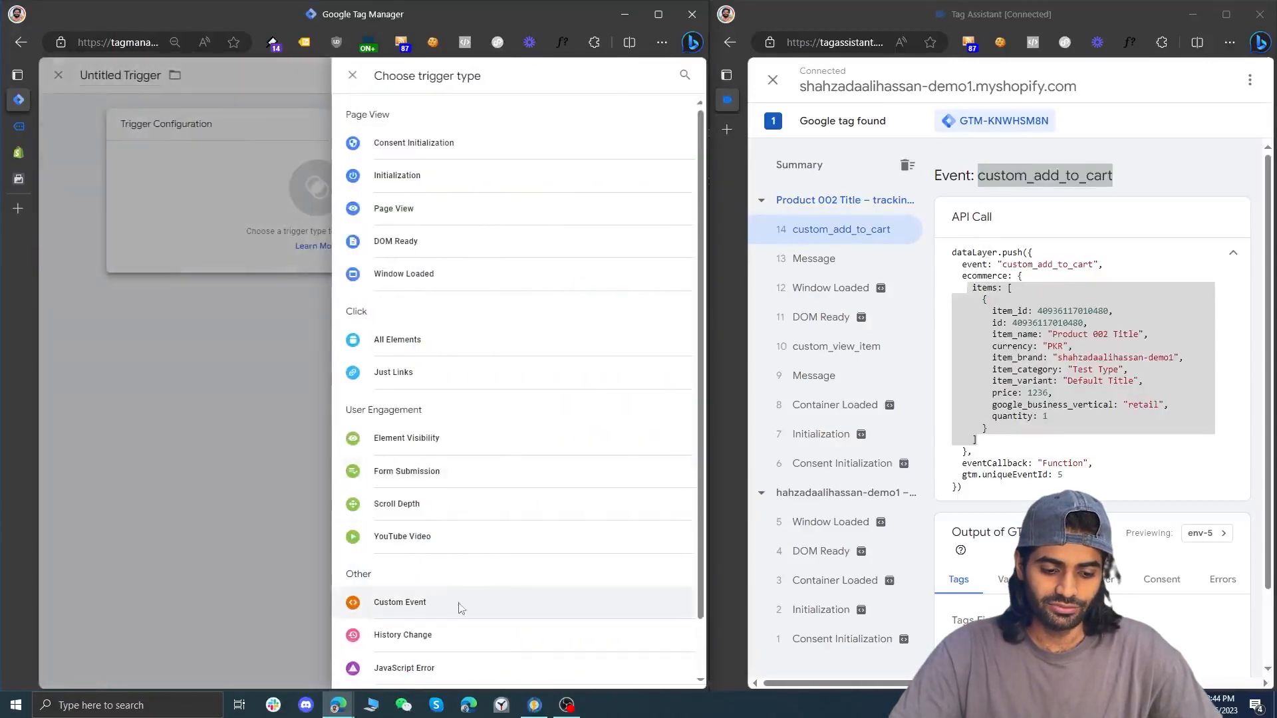
left_click(463, 602)
left_click(344, 242)
key("ctrl+v")
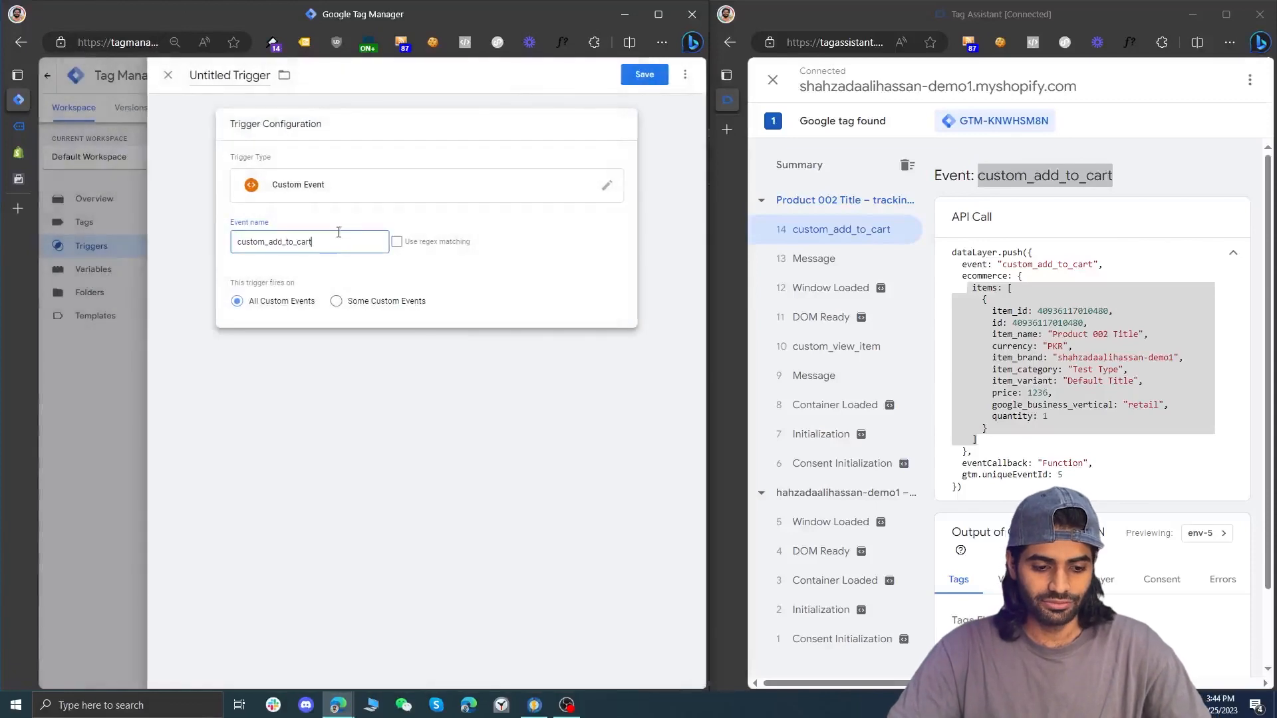
Name the trigger CE custom_add_to_cart and save it
left_click(229, 73)
type("CE")
key("ctrl+v")
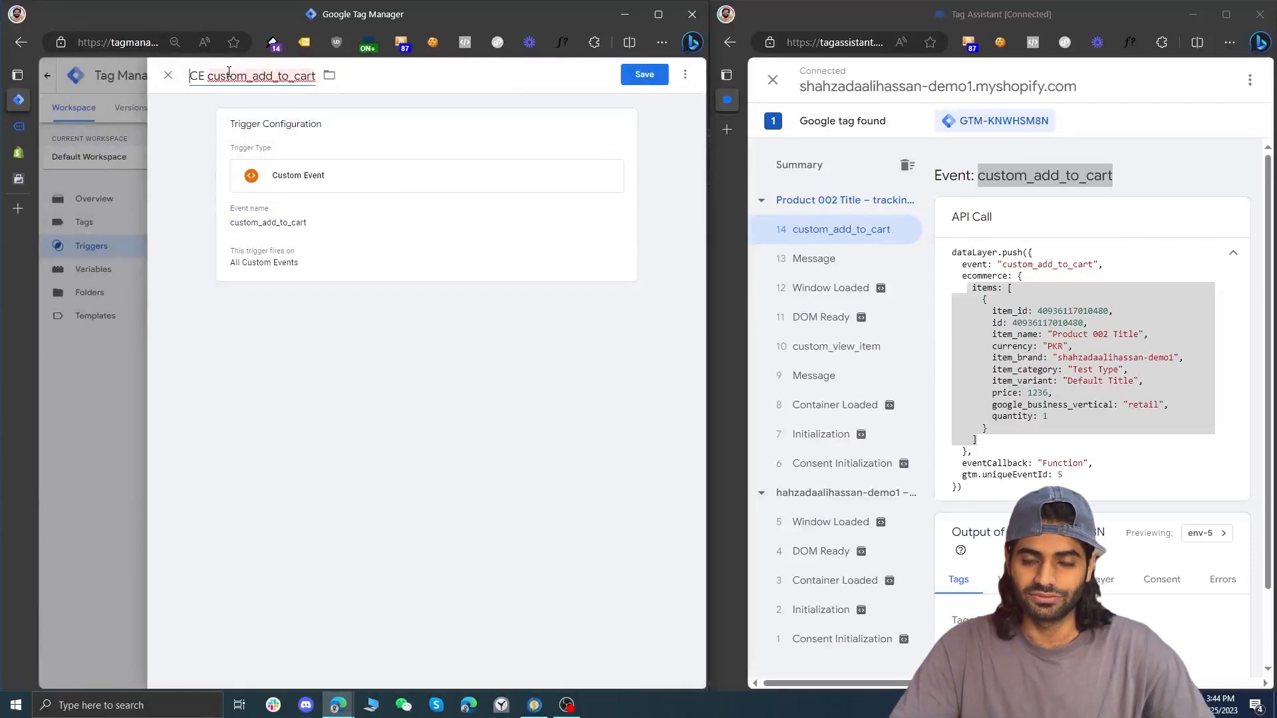
left_click(628, 80)
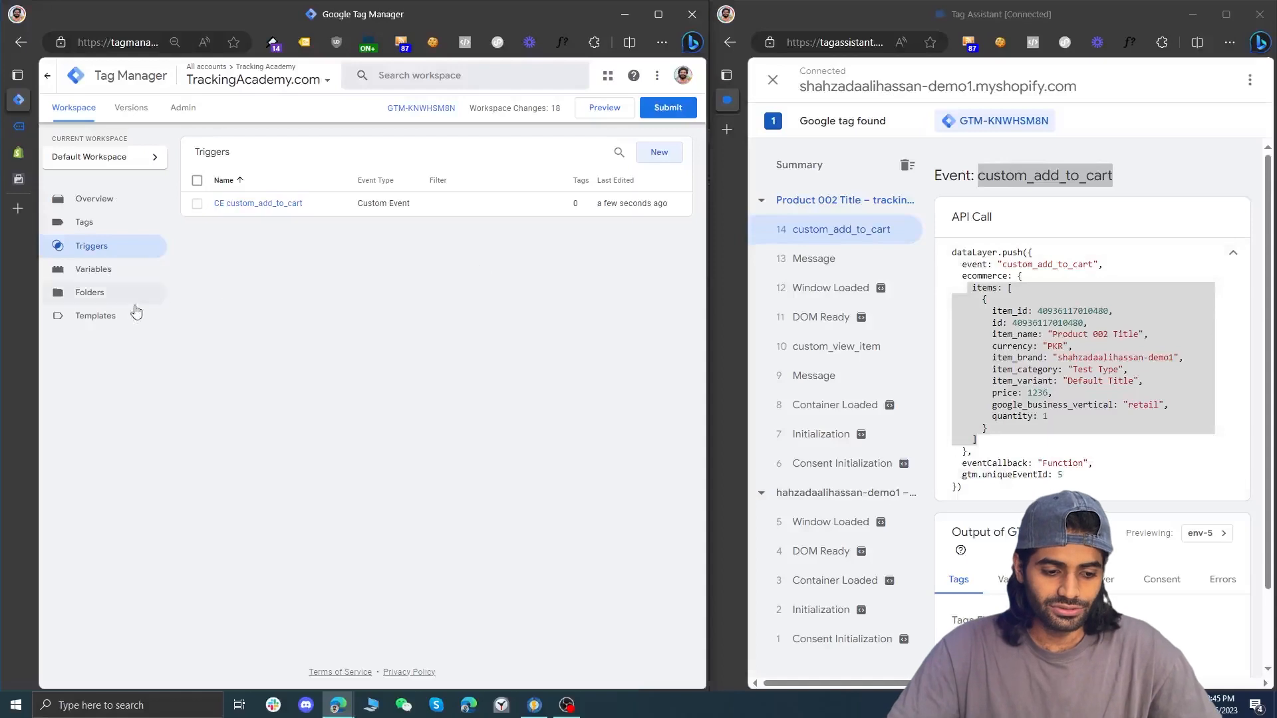
Search the variable template gallery for "face" and add the Facebook Parameter Generator template by stape-io to the workspace
left_click(116, 318)
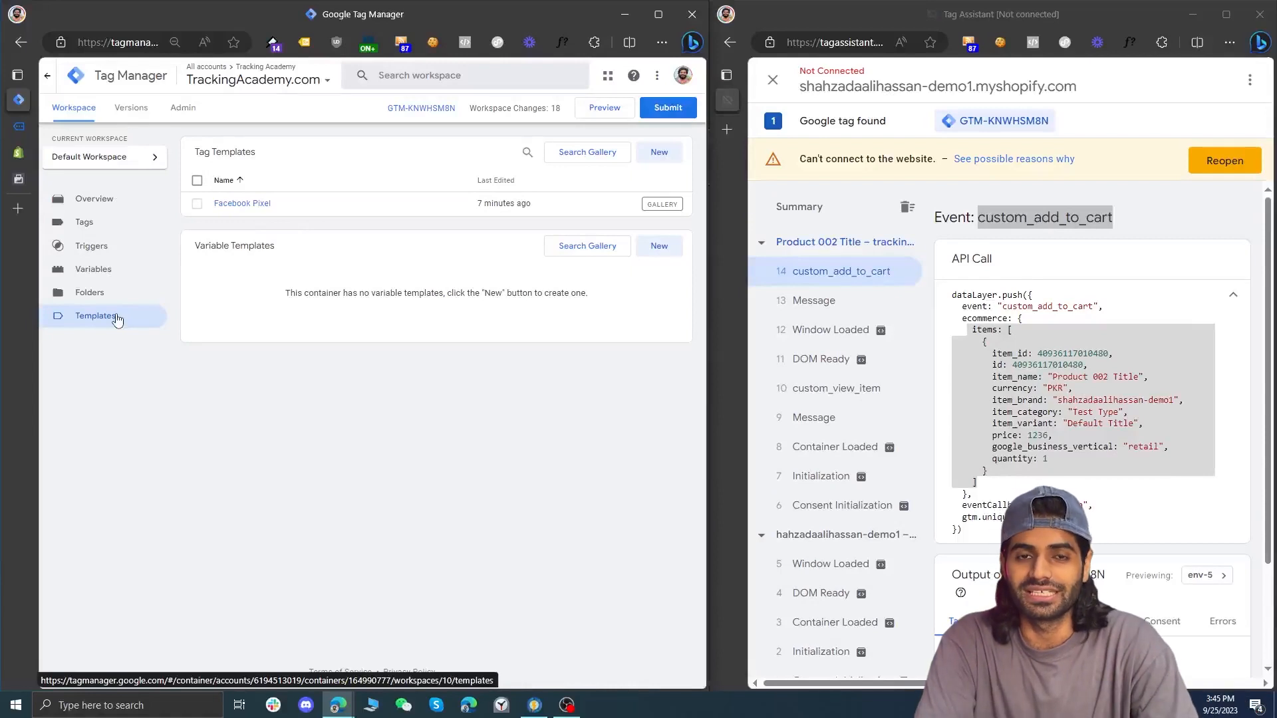
left_click(614, 249)
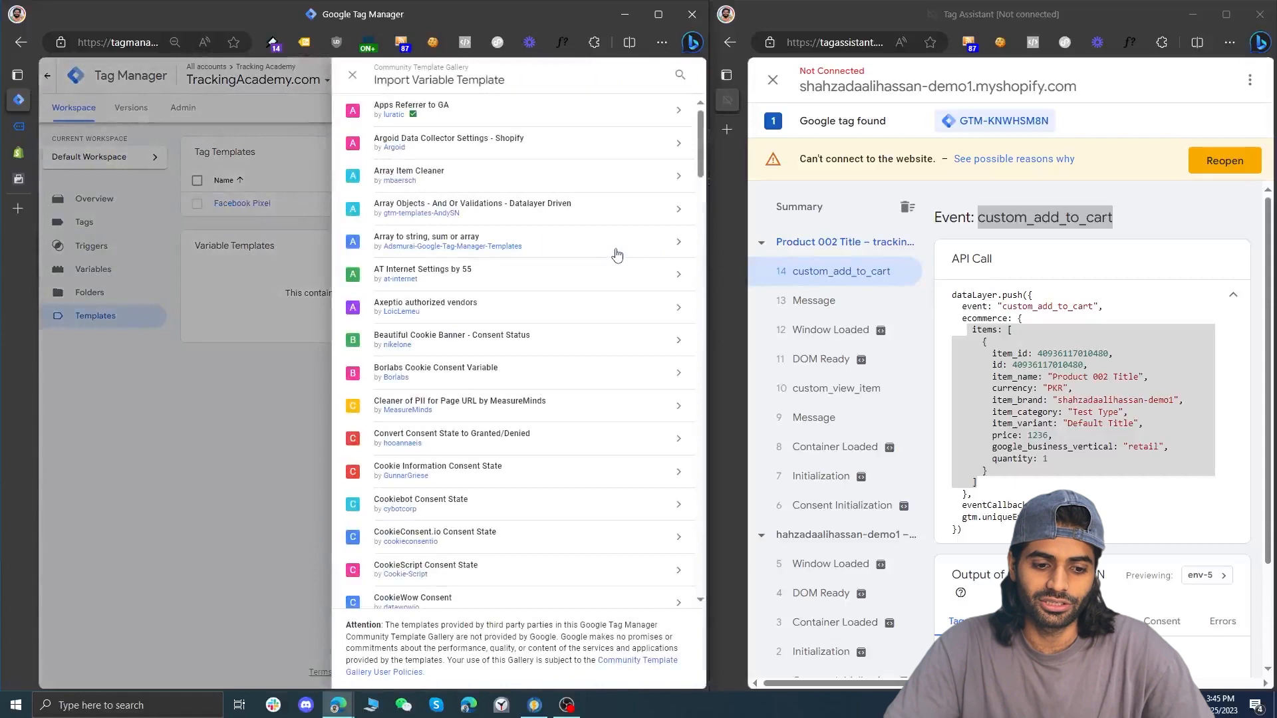
left_click(678, 76)
type("face")
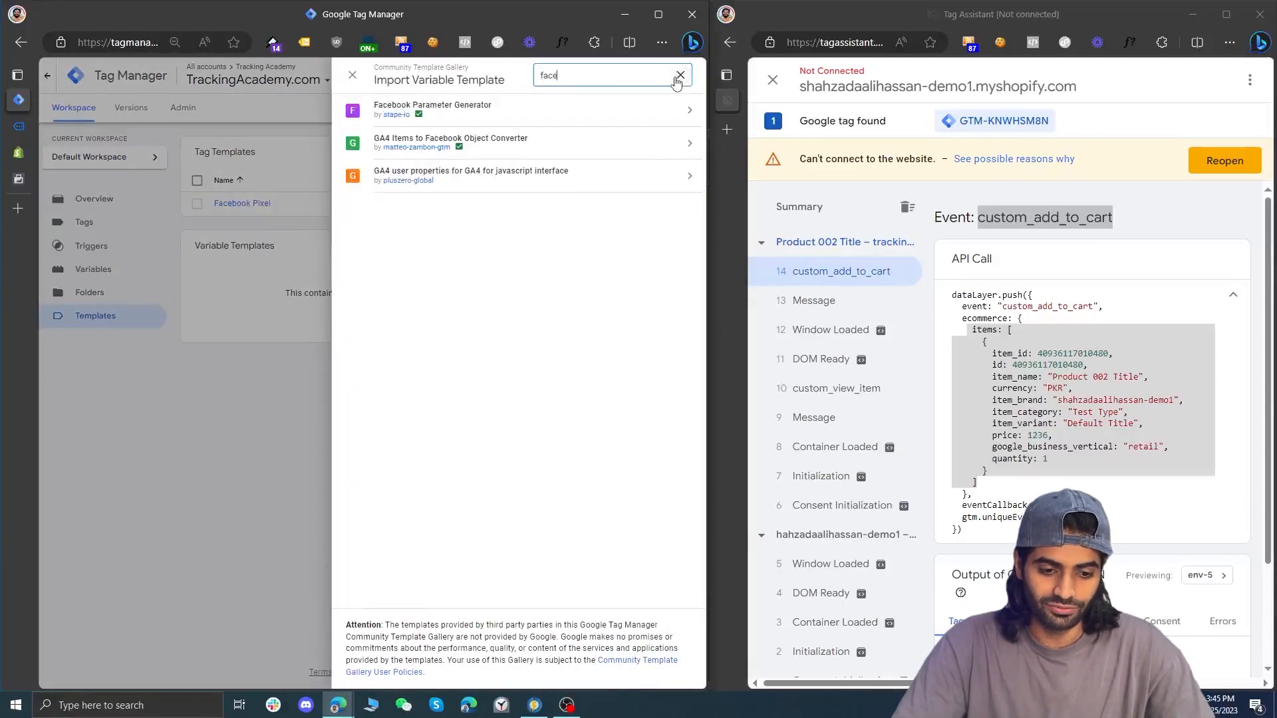
left_click(618, 109)
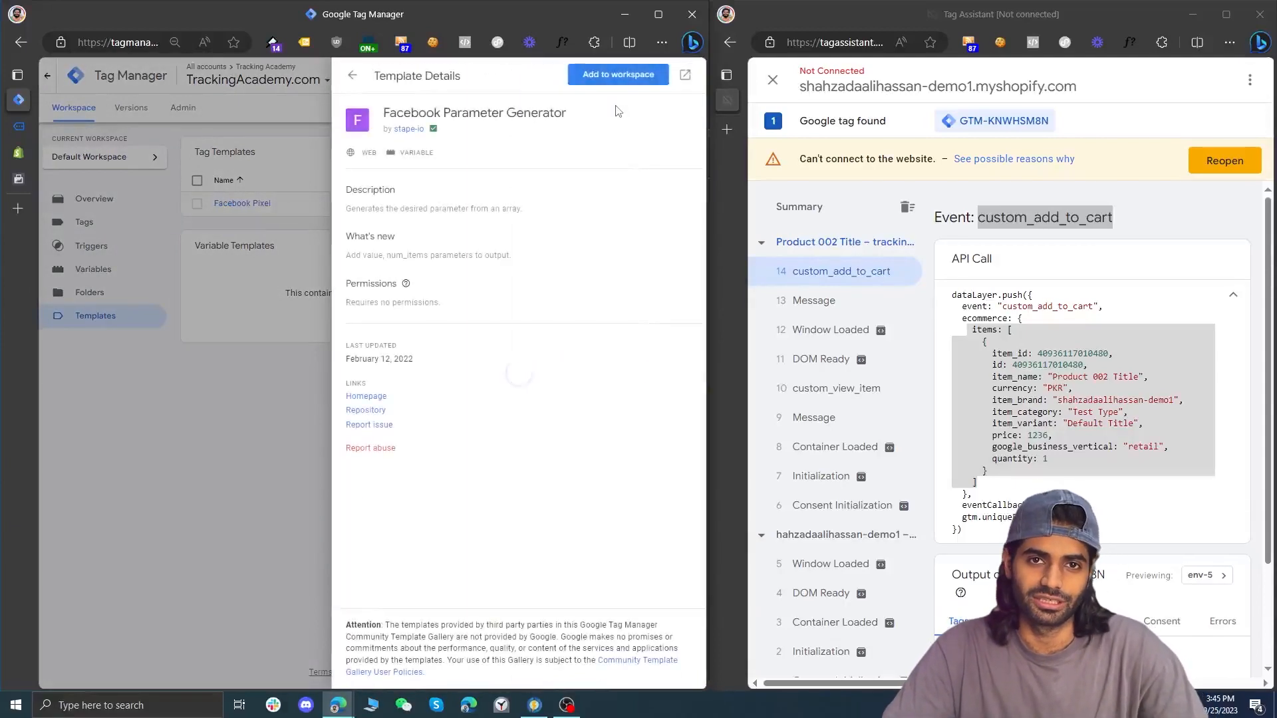
left_click(615, 74)
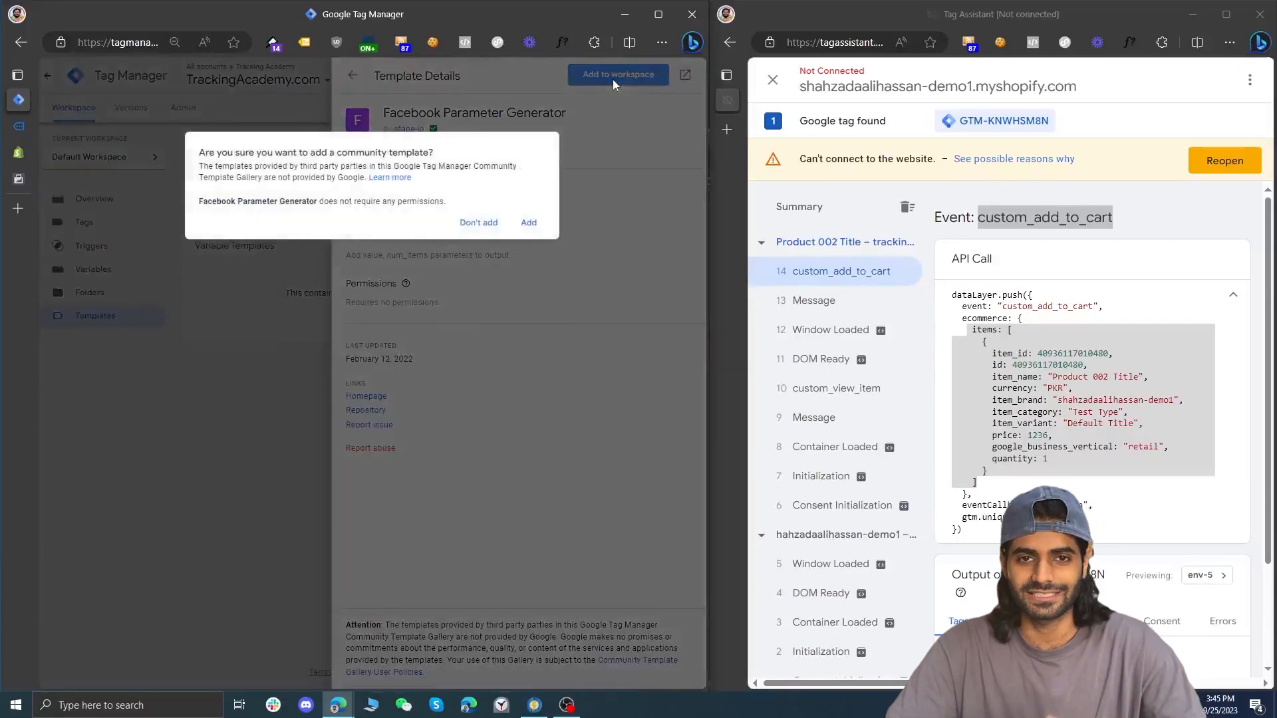
left_click(535, 225)
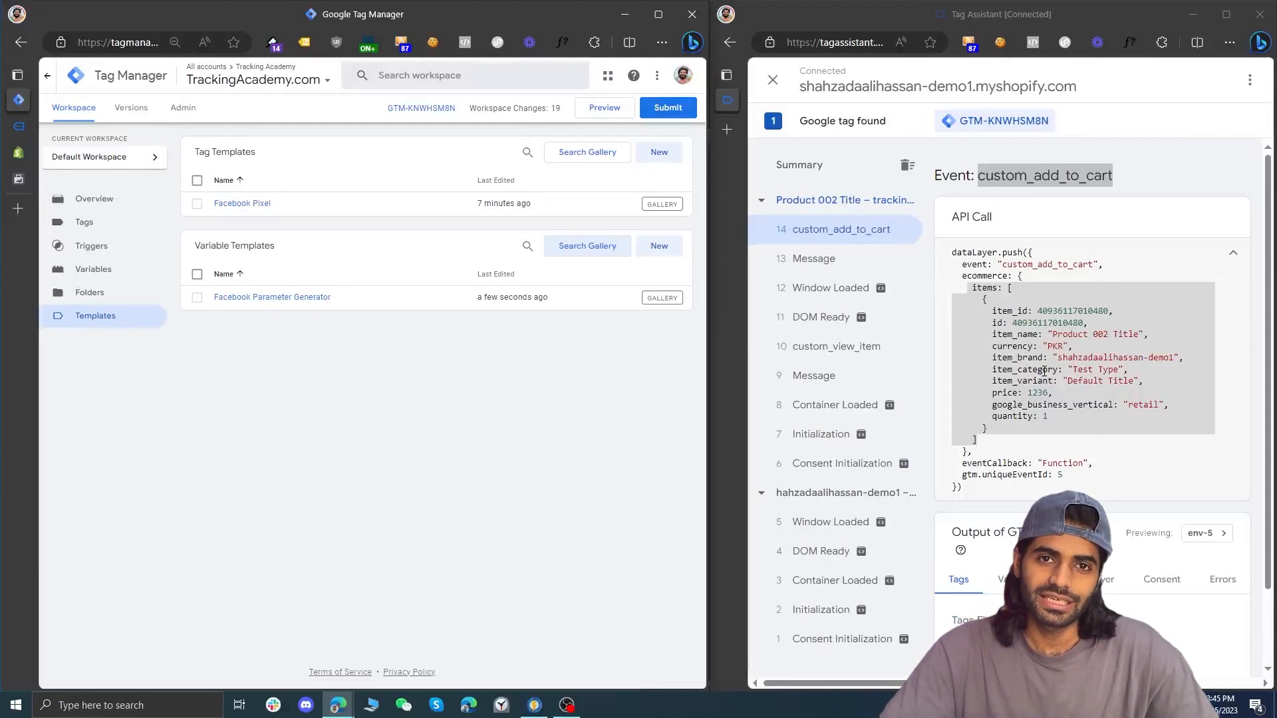
Create a user-defined Data Layer Variable in Google Tag Manager with the data layer variable name ecommerce.items
left_click(119, 279)
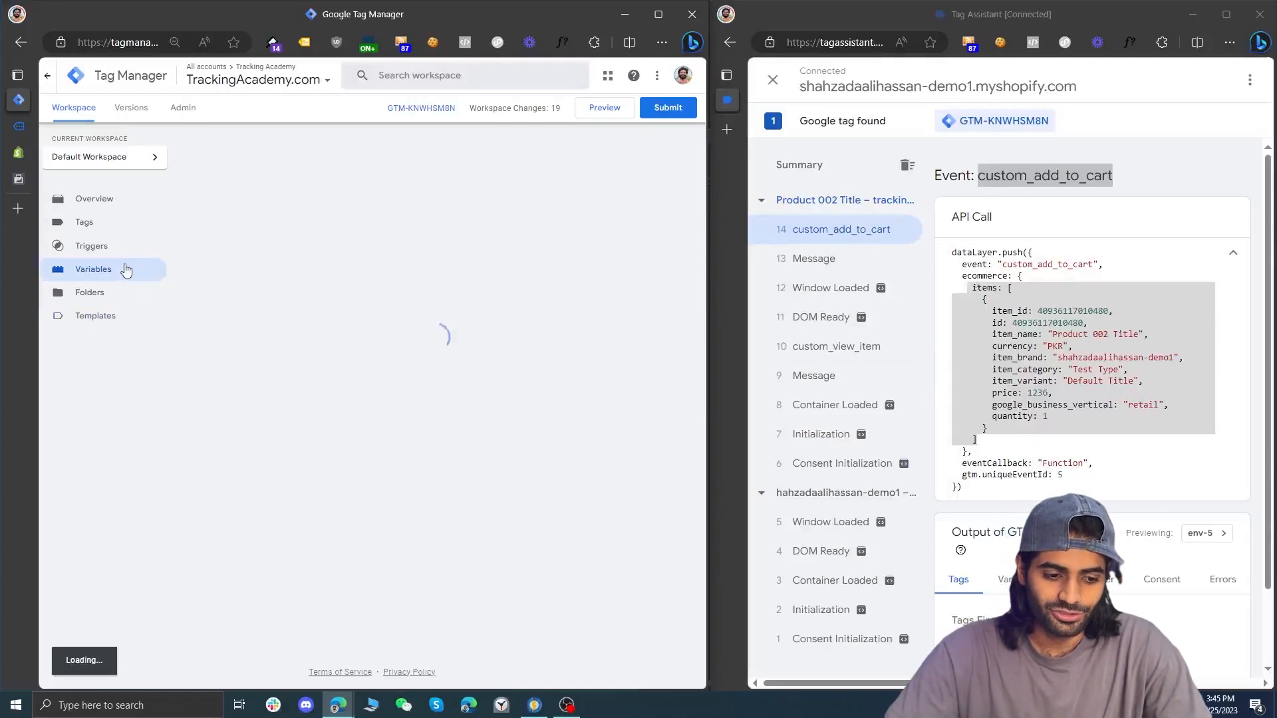
left_click(654, 476)
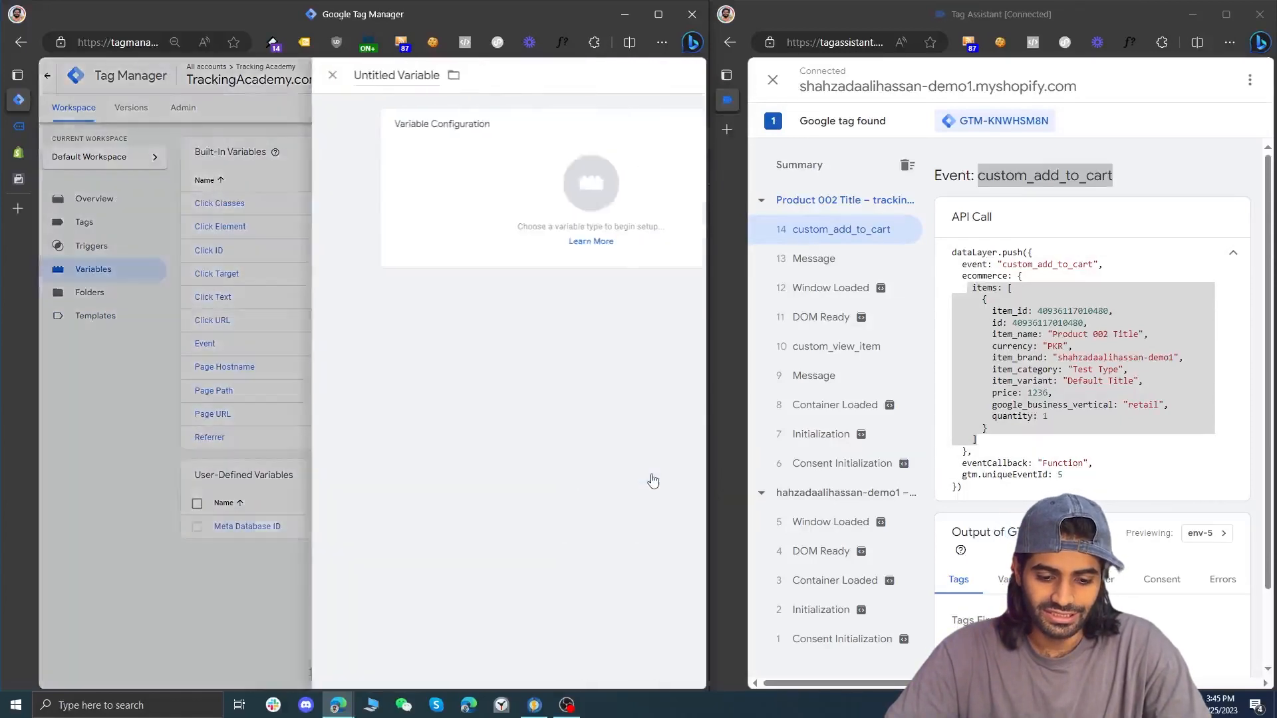
left_click(519, 136)
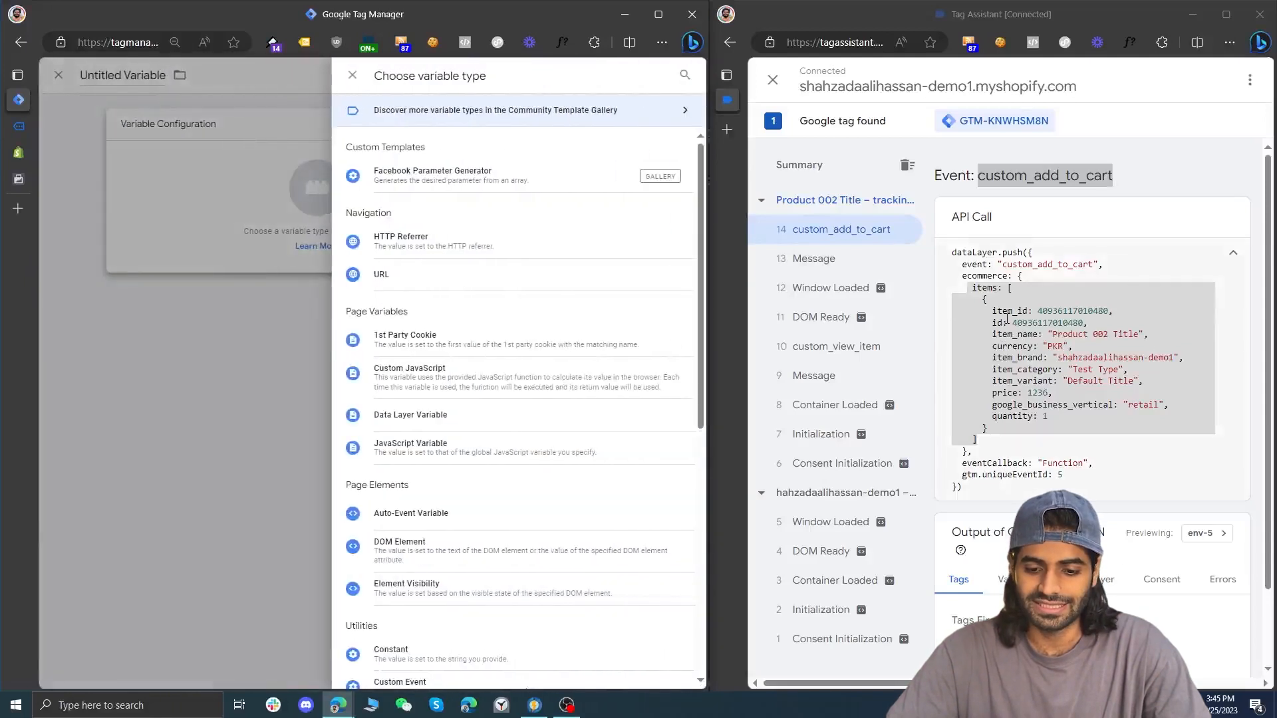
left_click(496, 418)
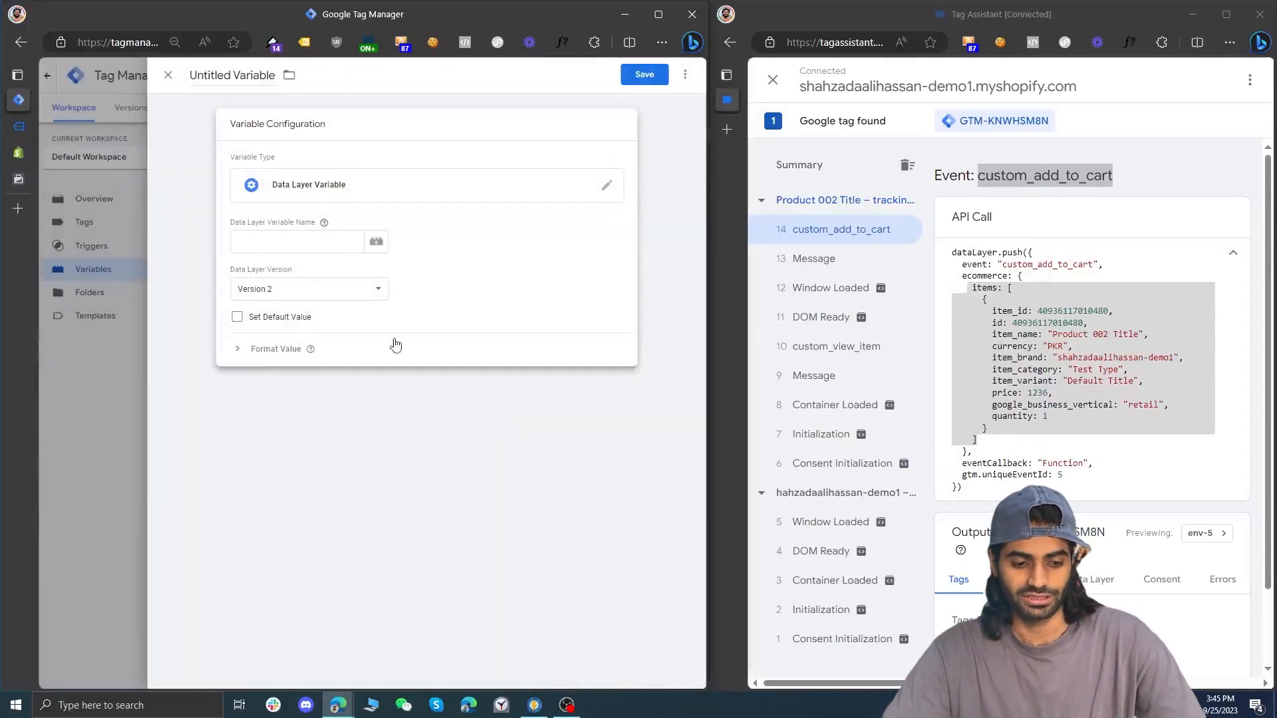
left_click(302, 243)
type("ecommerce.items")
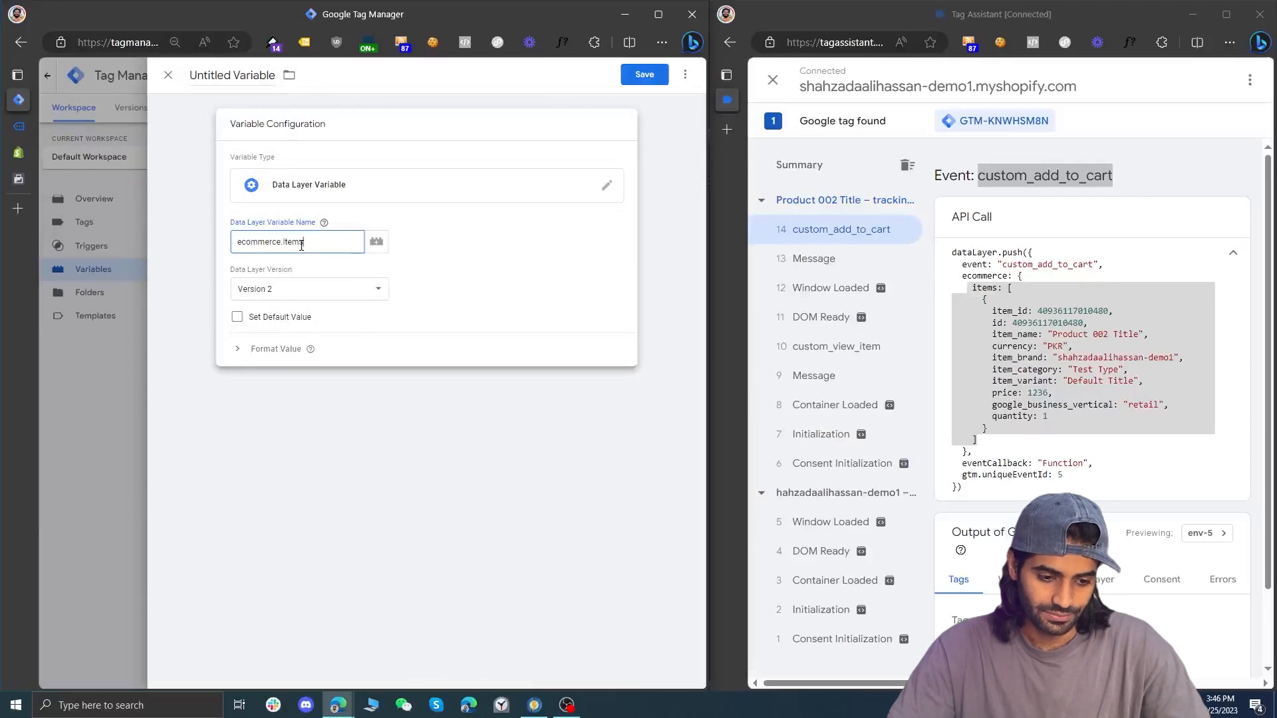
Name the data layer variable DLV ecommerce.items and save it
left_click(209, 79)
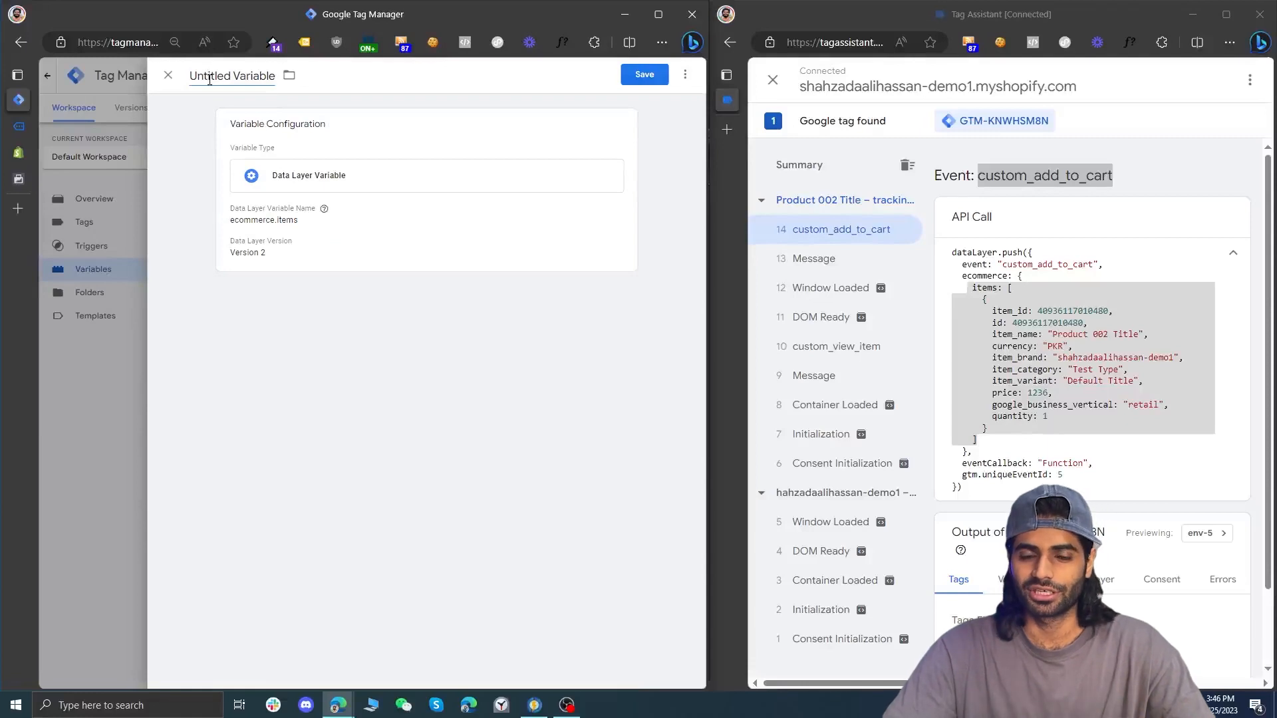
key("ctrl+a")
type("DLV")
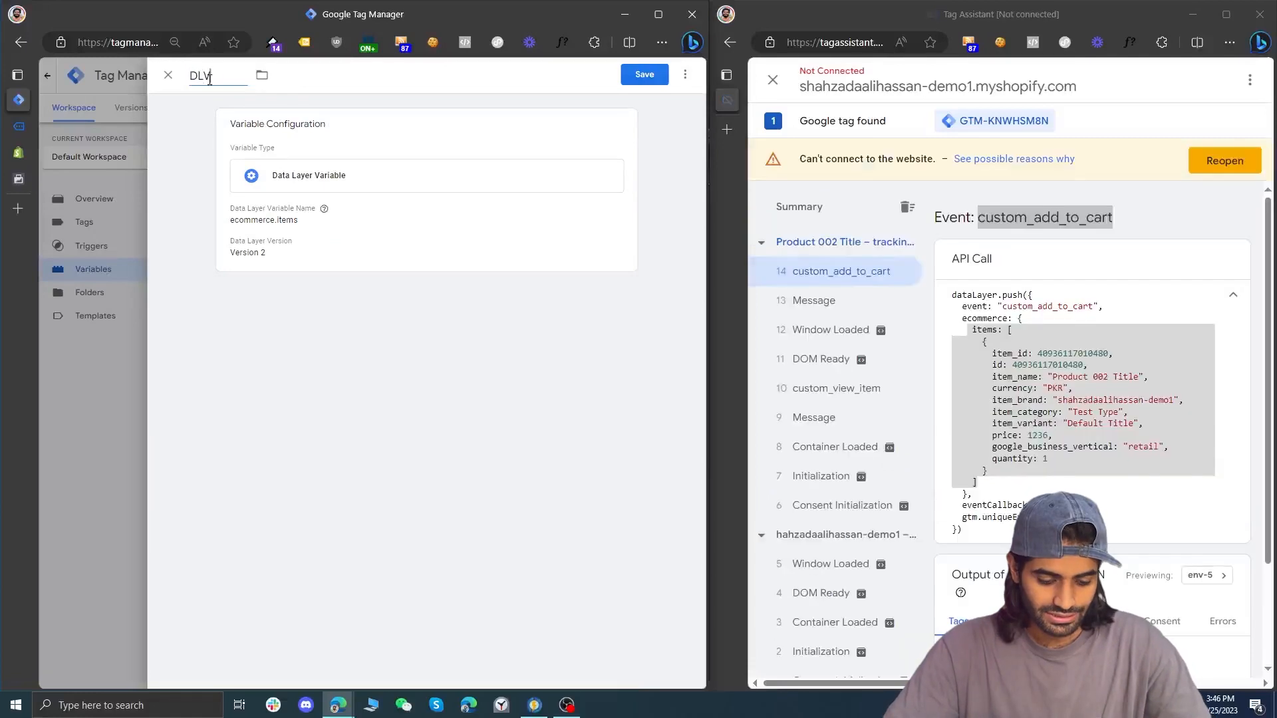
key("ctrl+v")
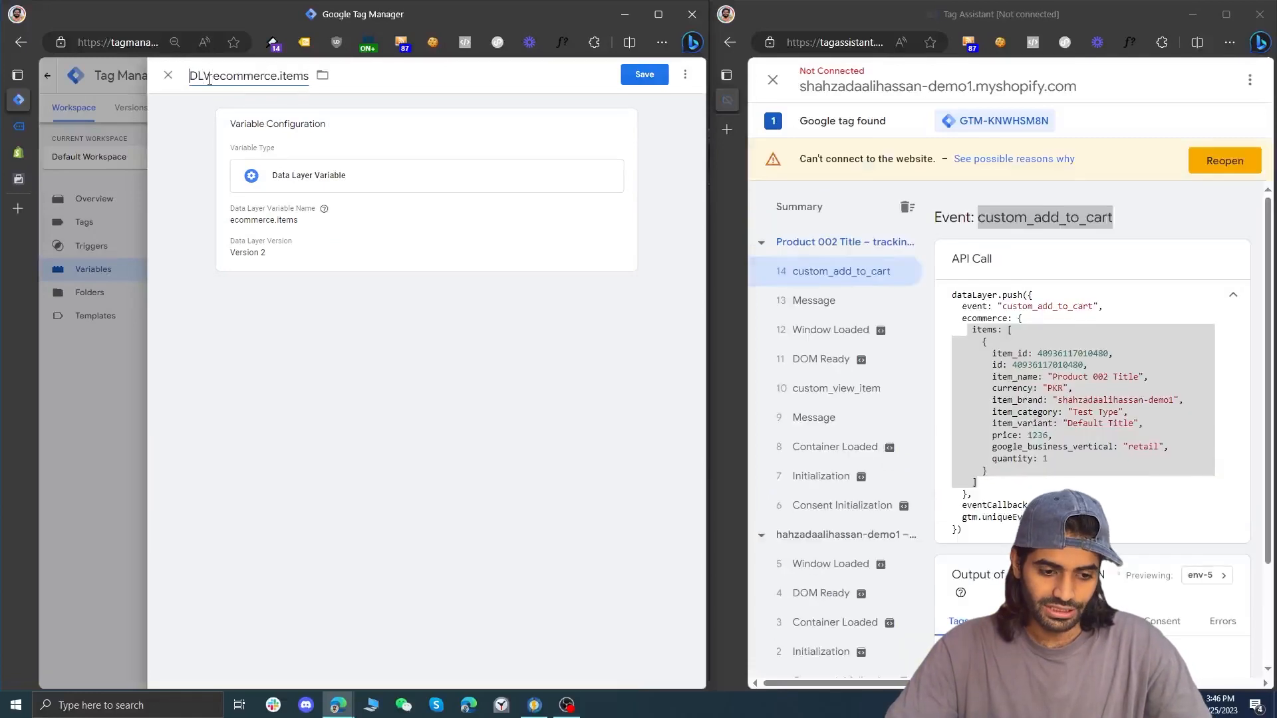
left_click(635, 80)
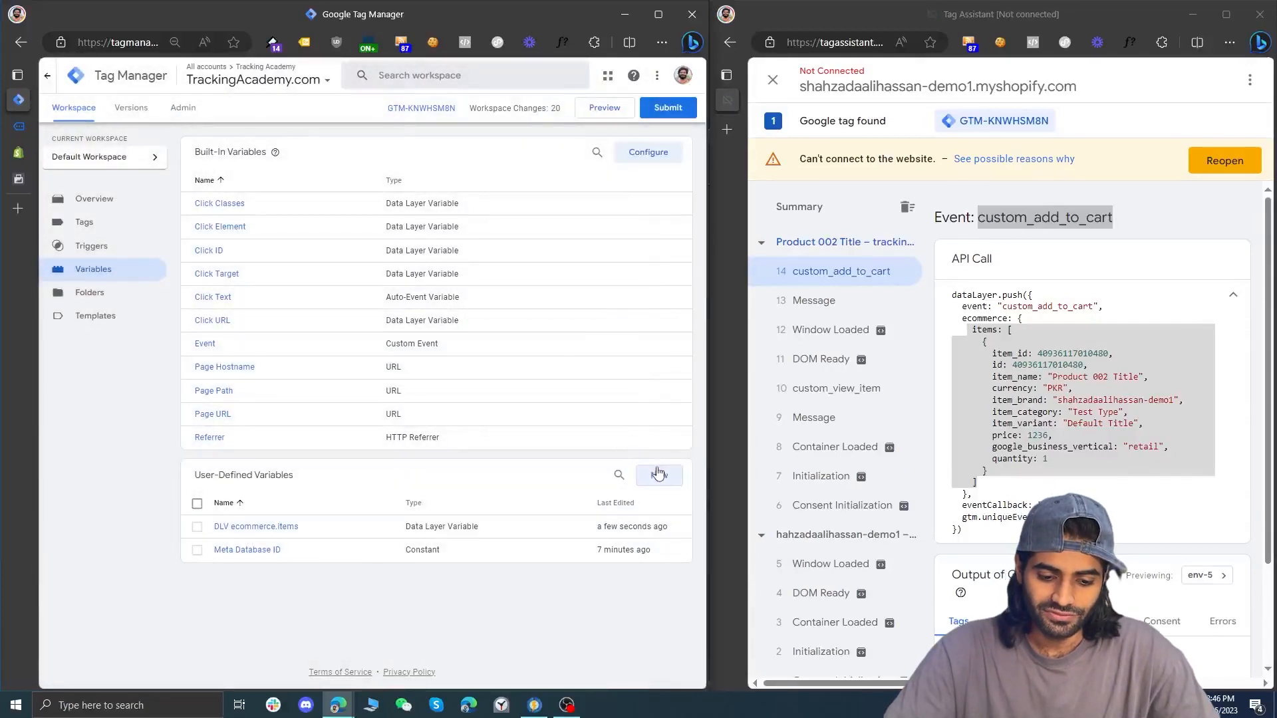
Create a Facebook Parameter Generator variable with {{DLV ecommerce.items}} as its array of objects, returning value
left_click(656, 474)
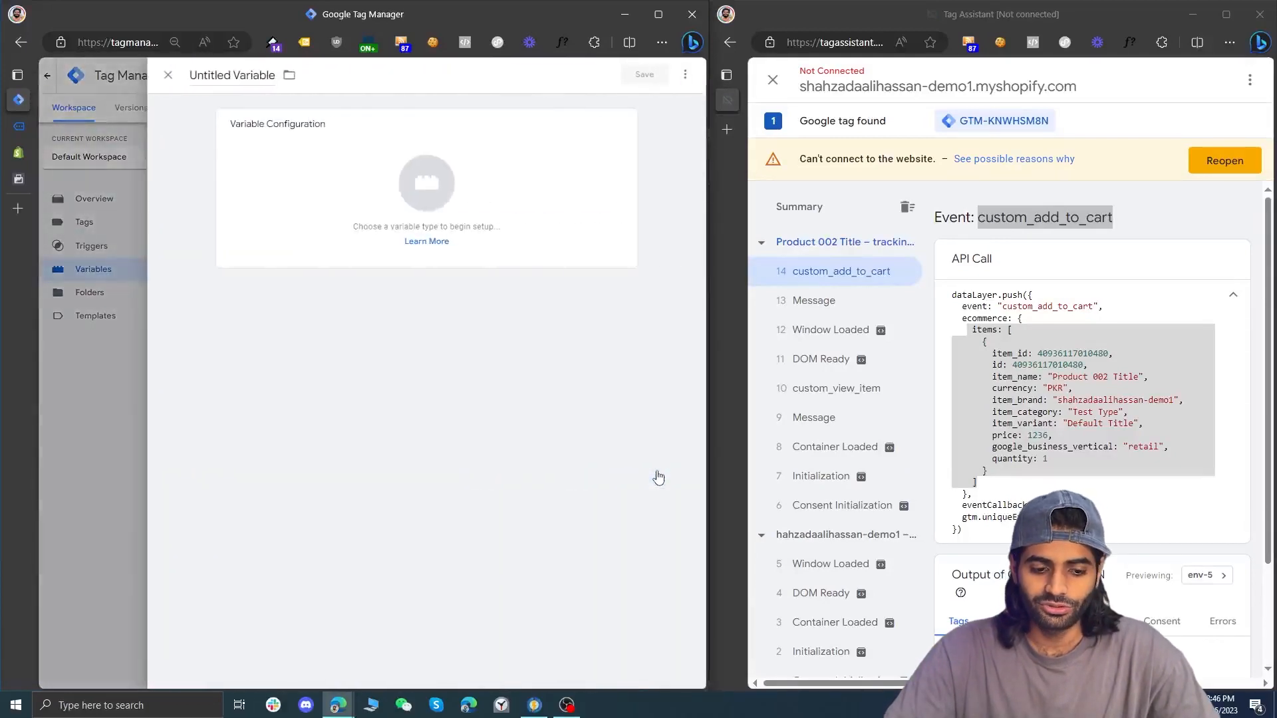
left_click(567, 134)
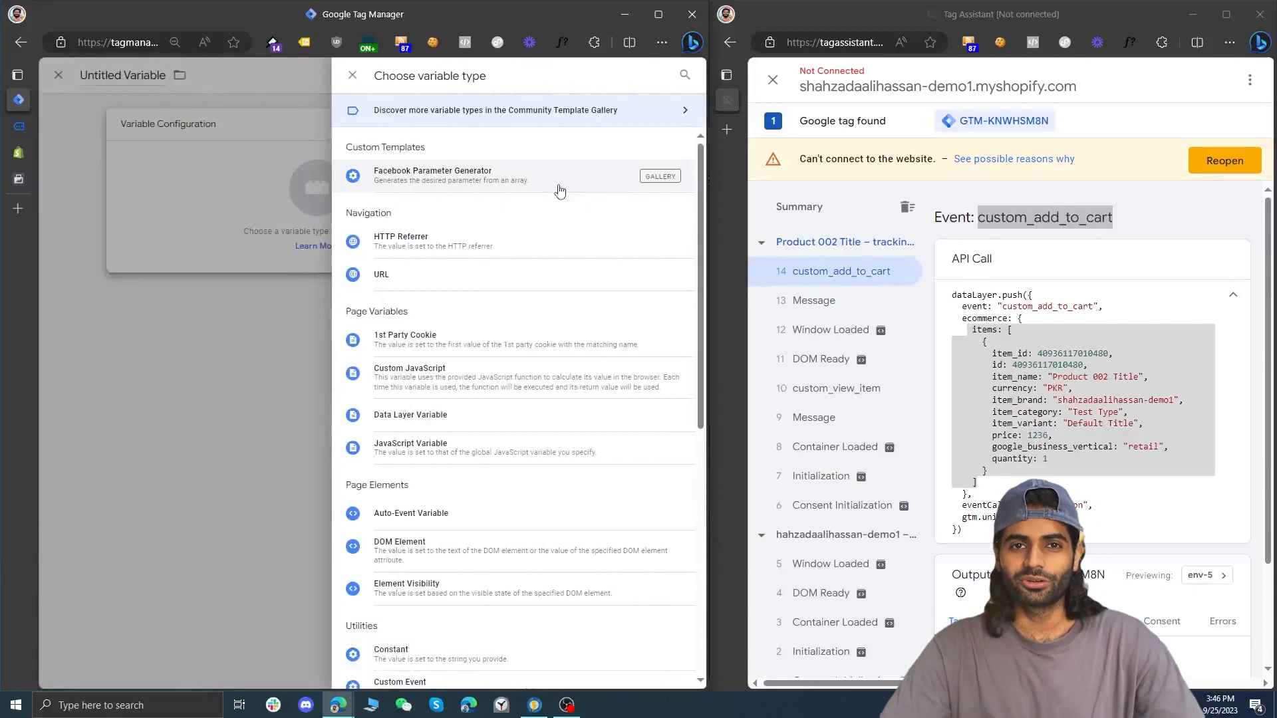
left_click(559, 191)
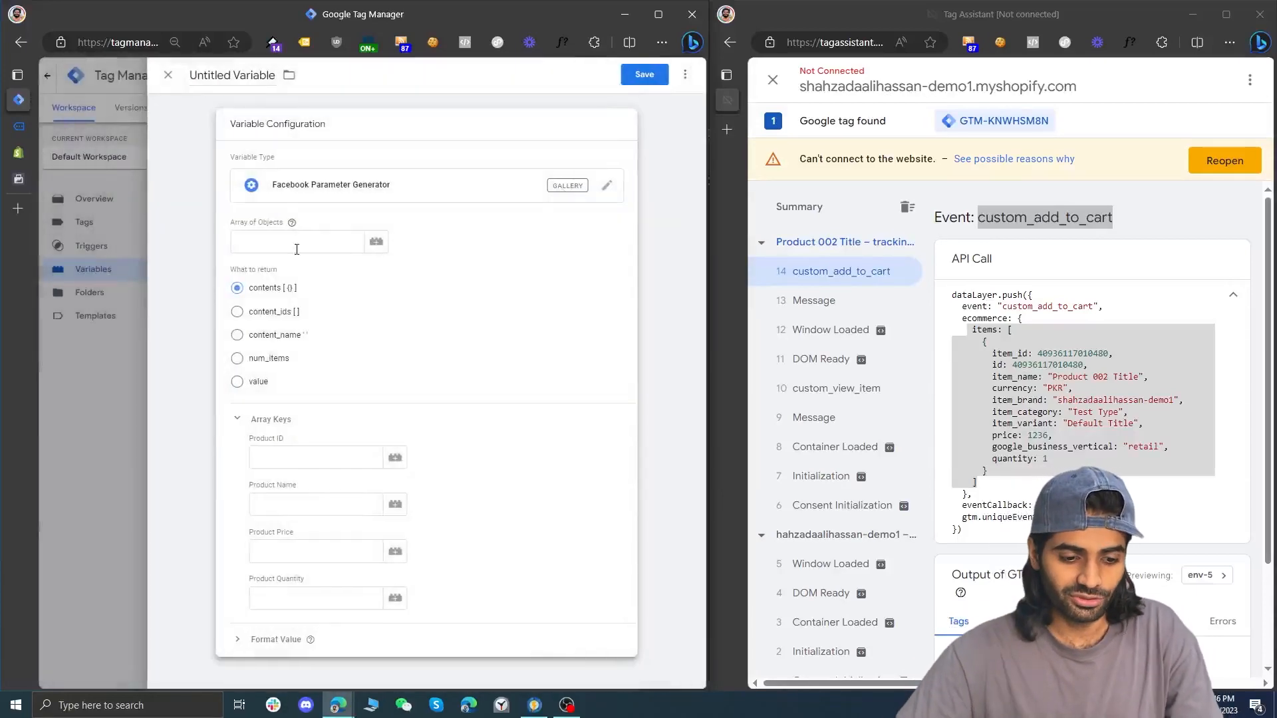
left_click(372, 245)
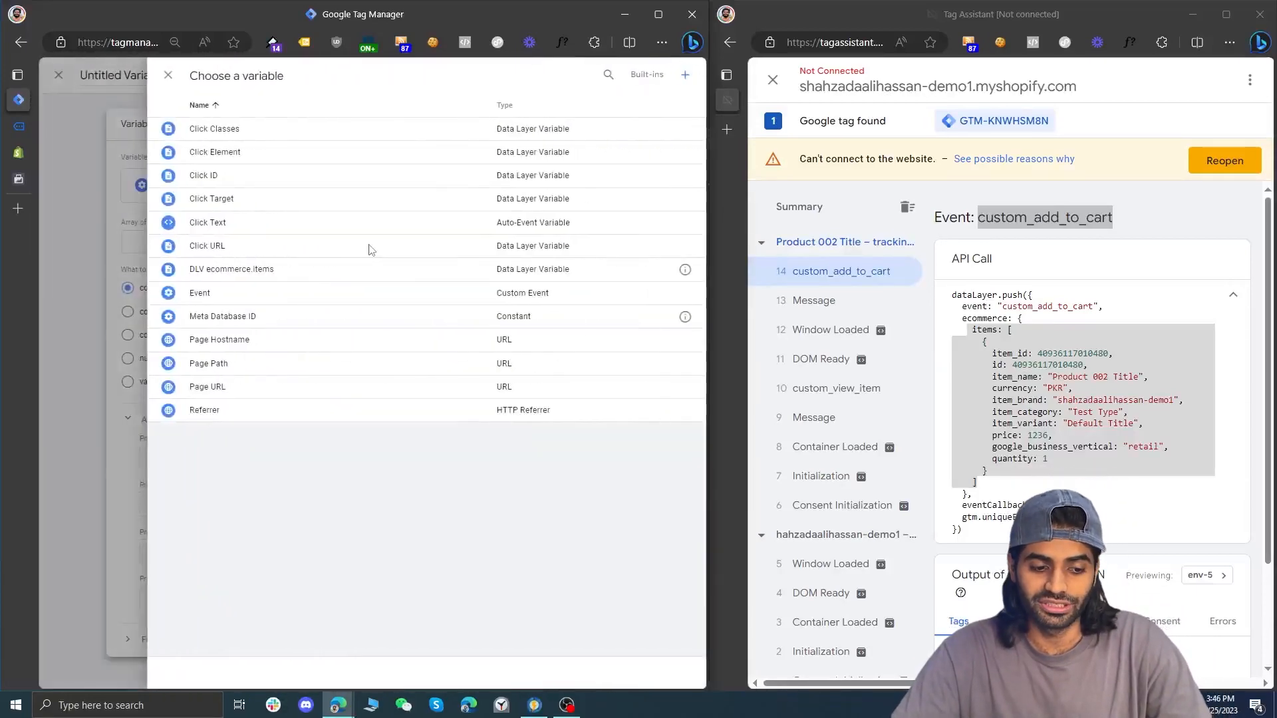
left_click(320, 271)
left_click(263, 383)
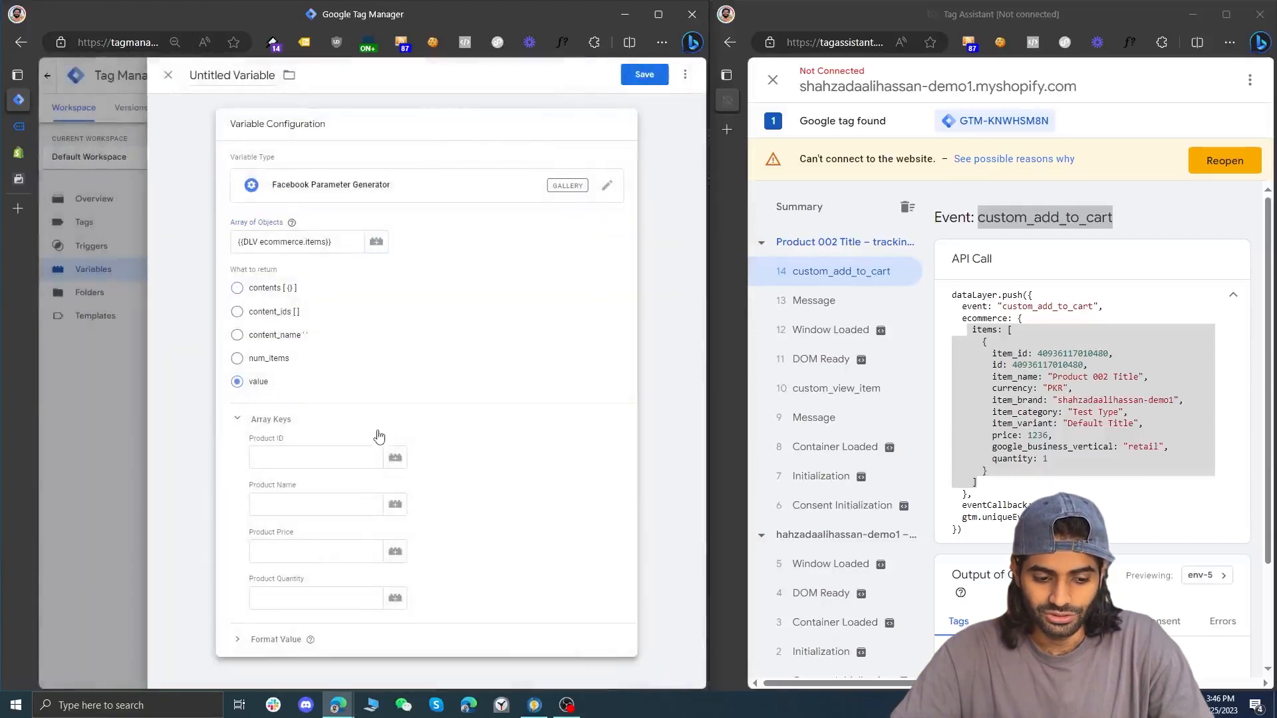
Set the Product ID array key to item_id, comparing it with the id keys in Tag Assistant's custom_add_to_cart event
left_click(325, 459)
type("i")
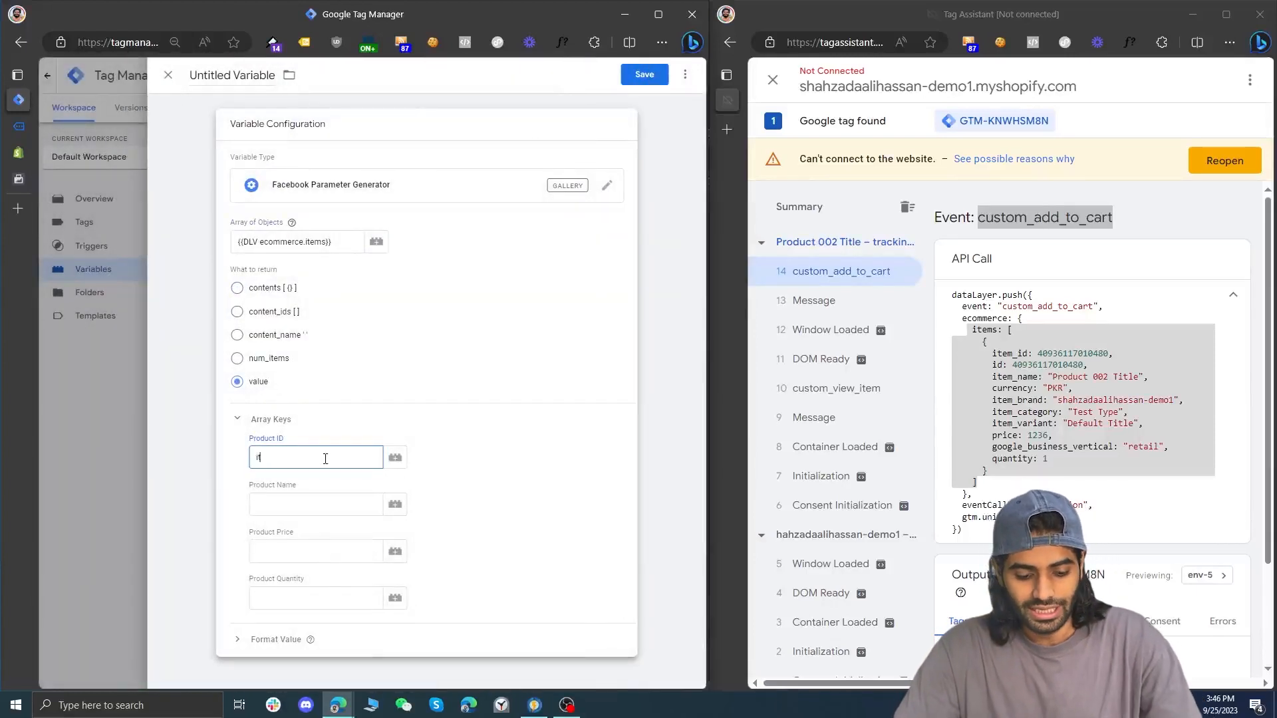
type("tem_id")
key("ctrl+a")
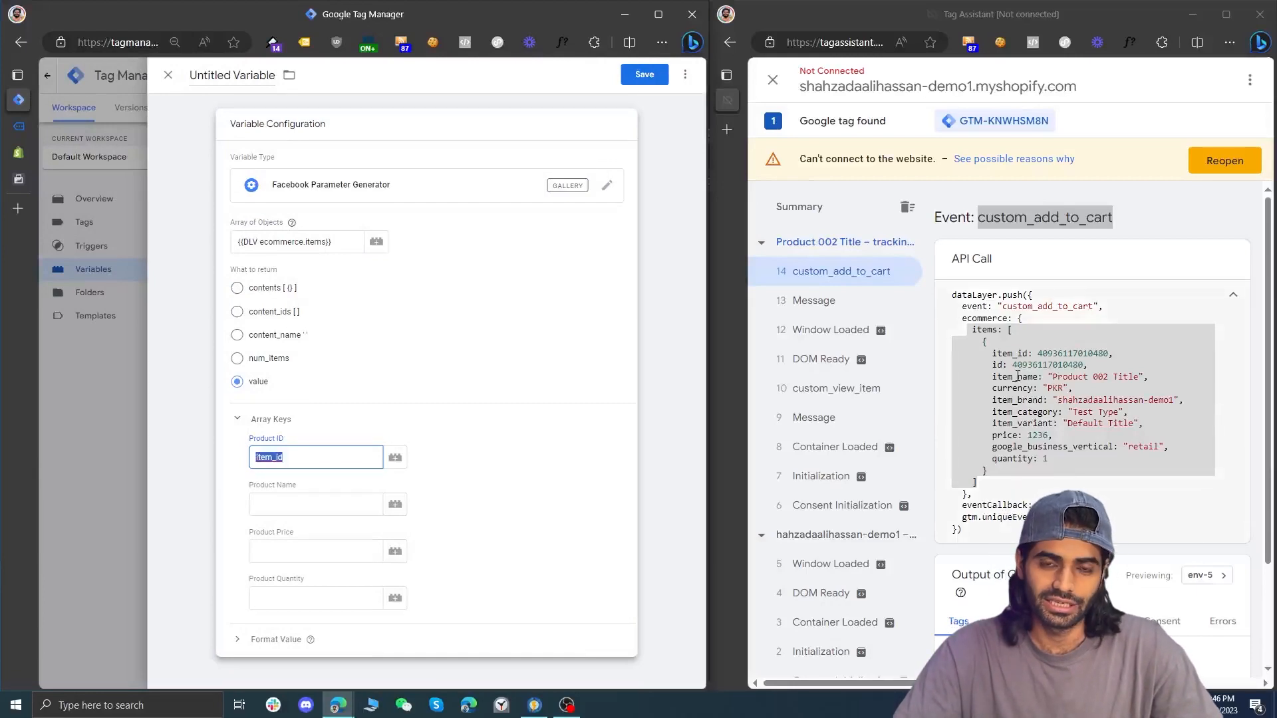
left_click(997, 364)
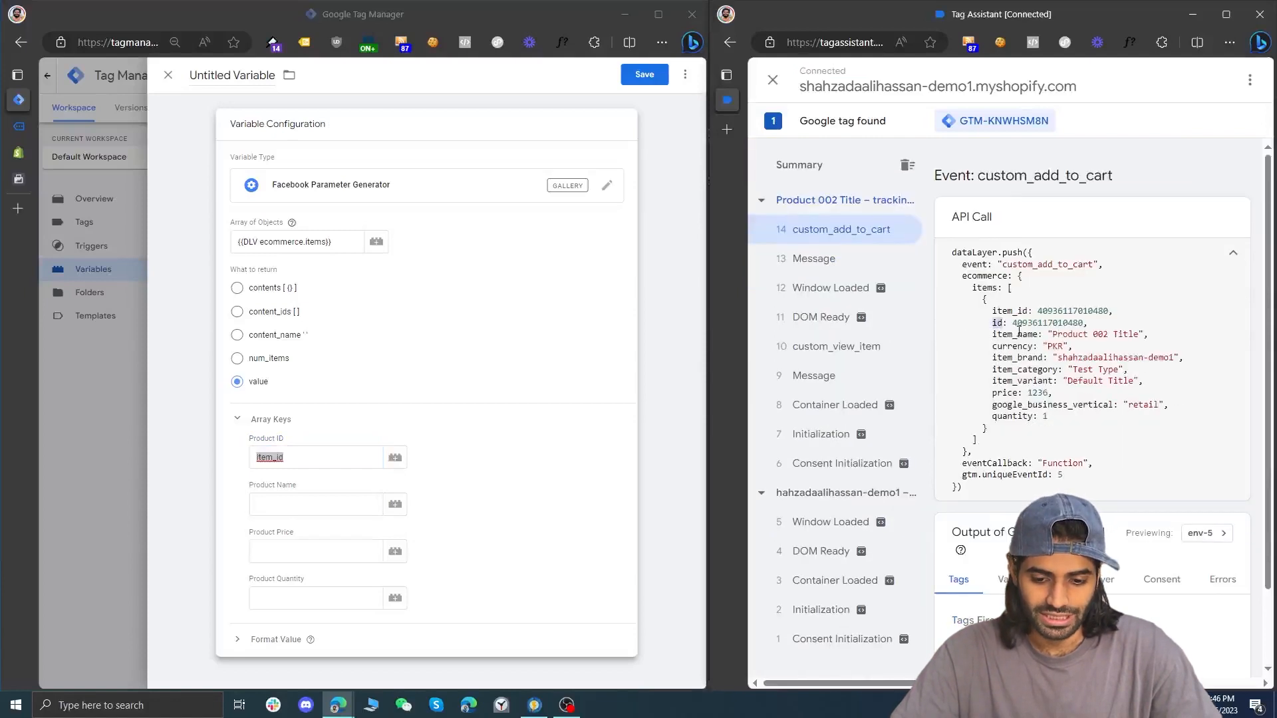
double_click(1014, 312)
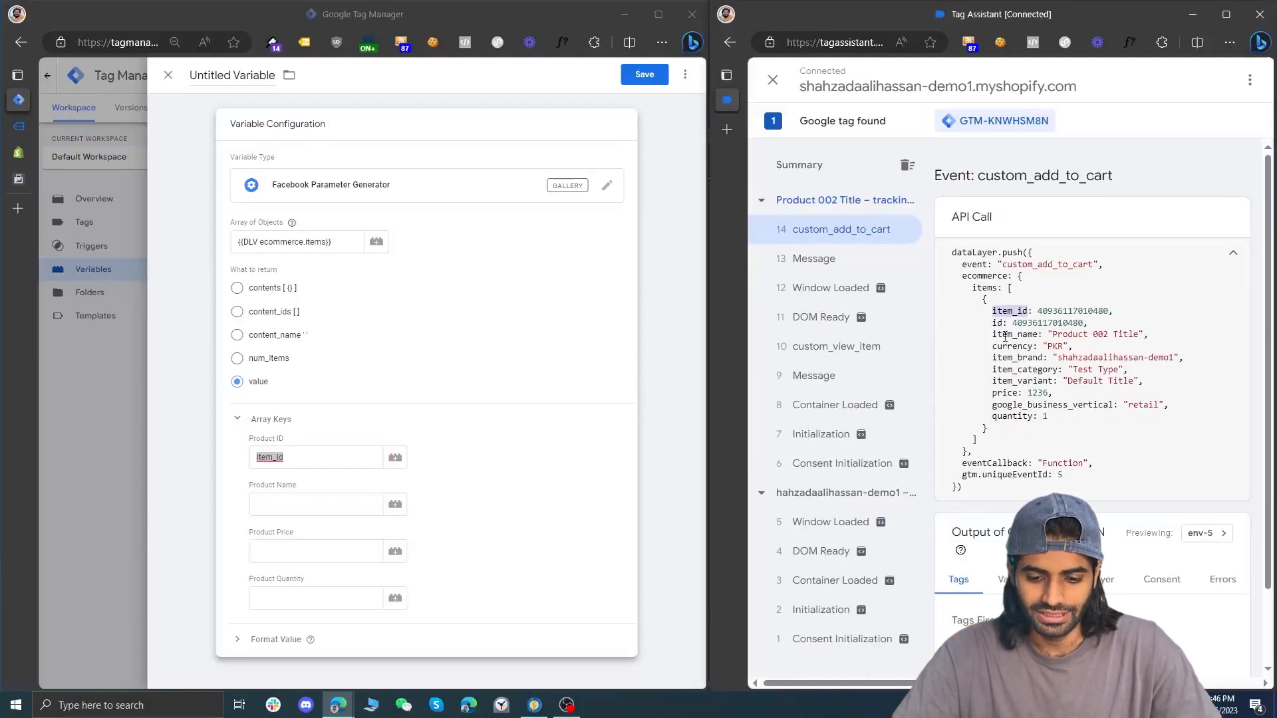
Set the remaining array keys: Product Name to item_name, Product Price to price and Product Quantity to quantity
left_click(348, 503)
type("item")
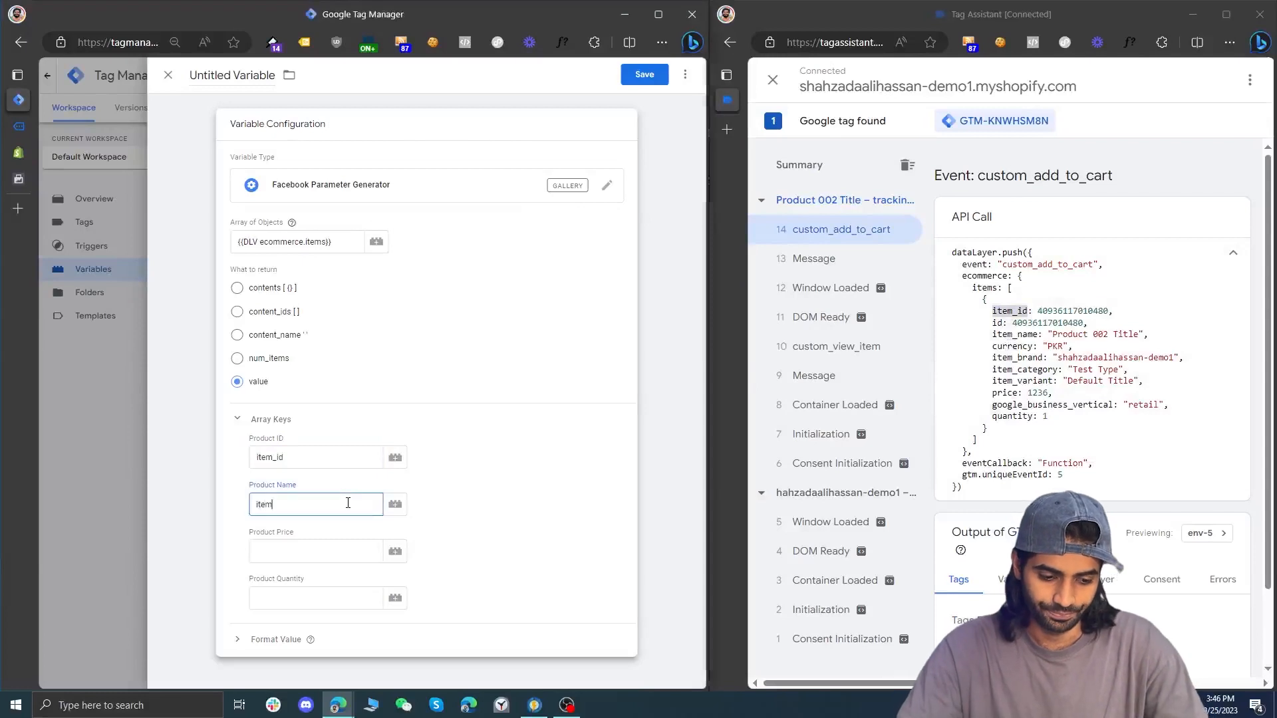
type("_name")
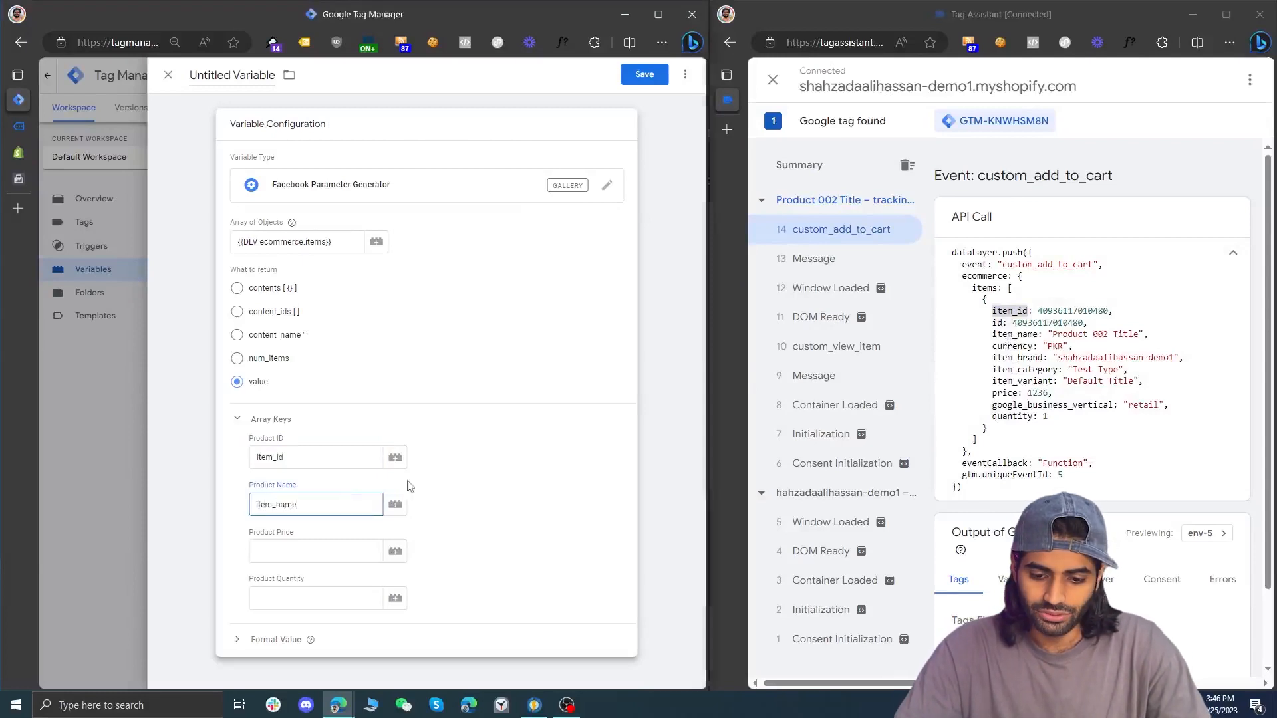
left_click(330, 549)
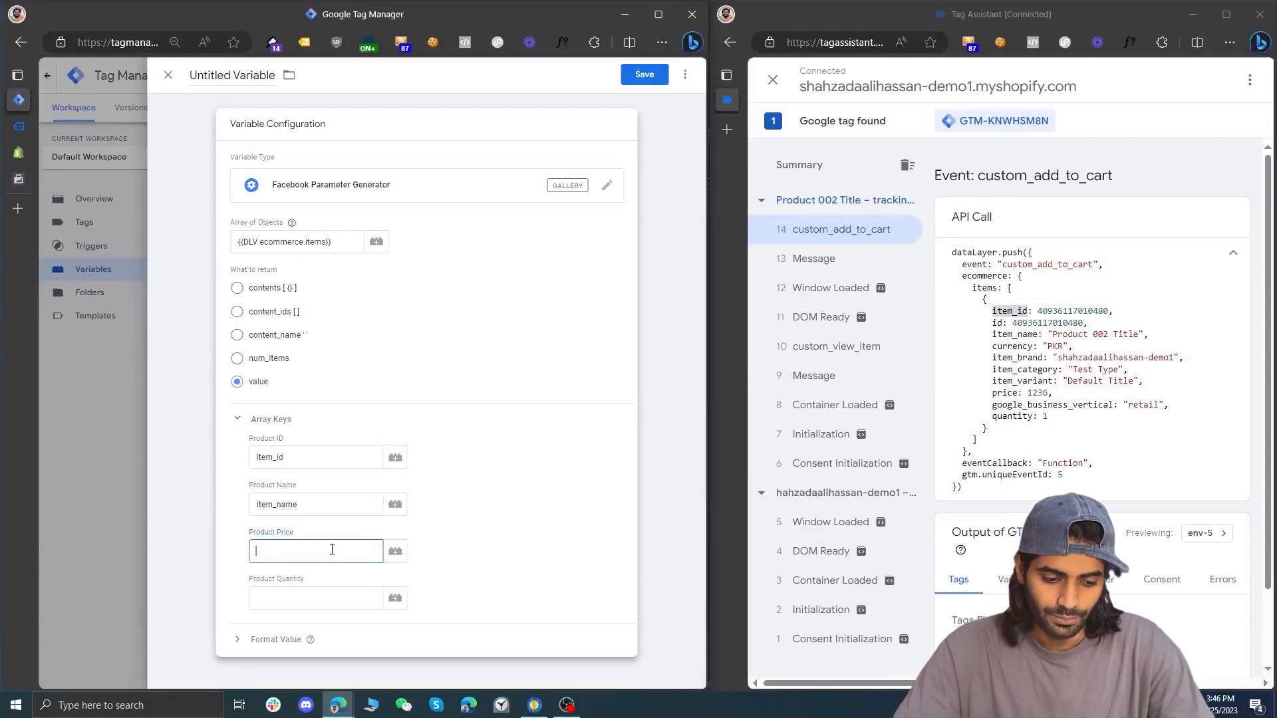
left_click(332, 598)
type("quantity")
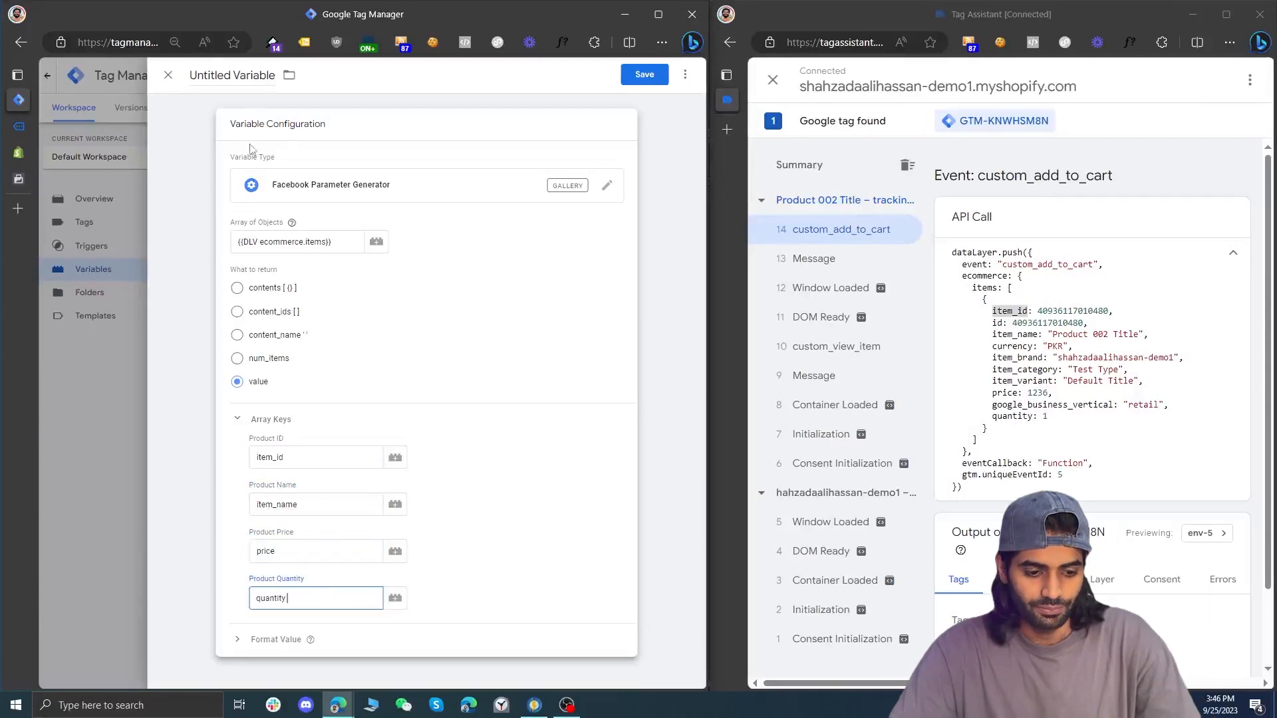
Name the Facebook Parameter Generator variable FPG EI Value and save it
left_click(215, 77)
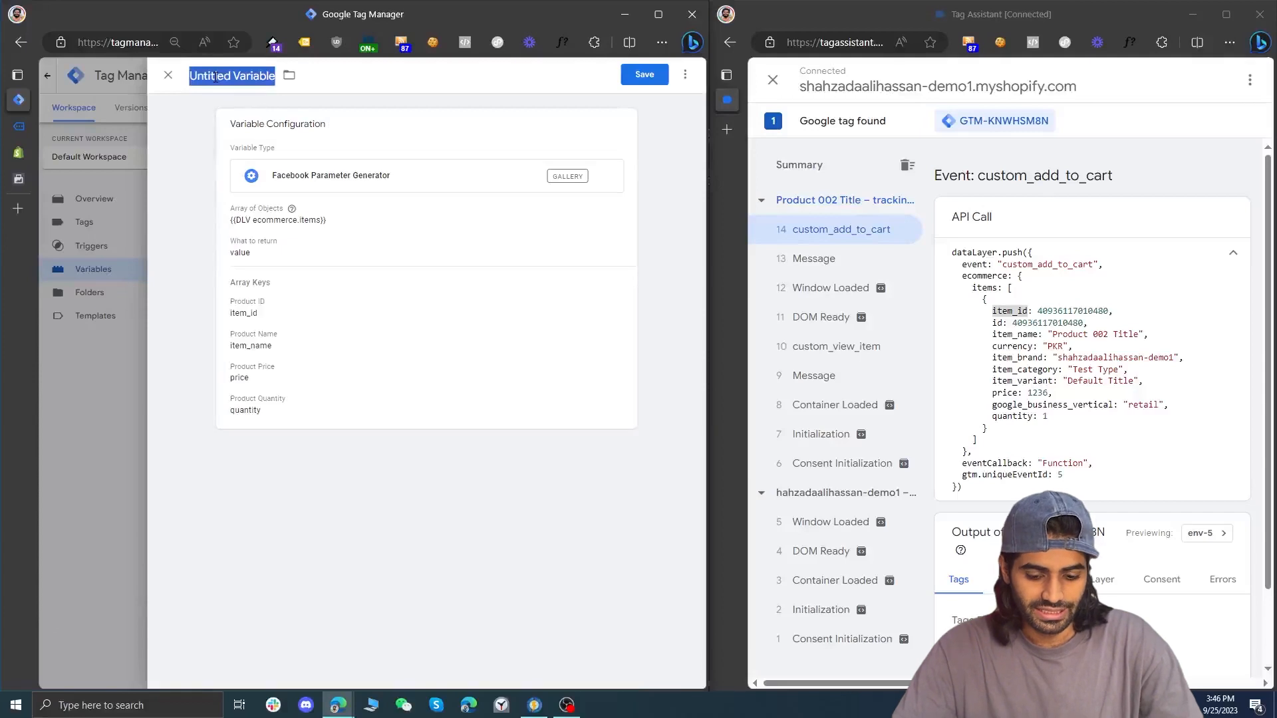
type("FPG I")
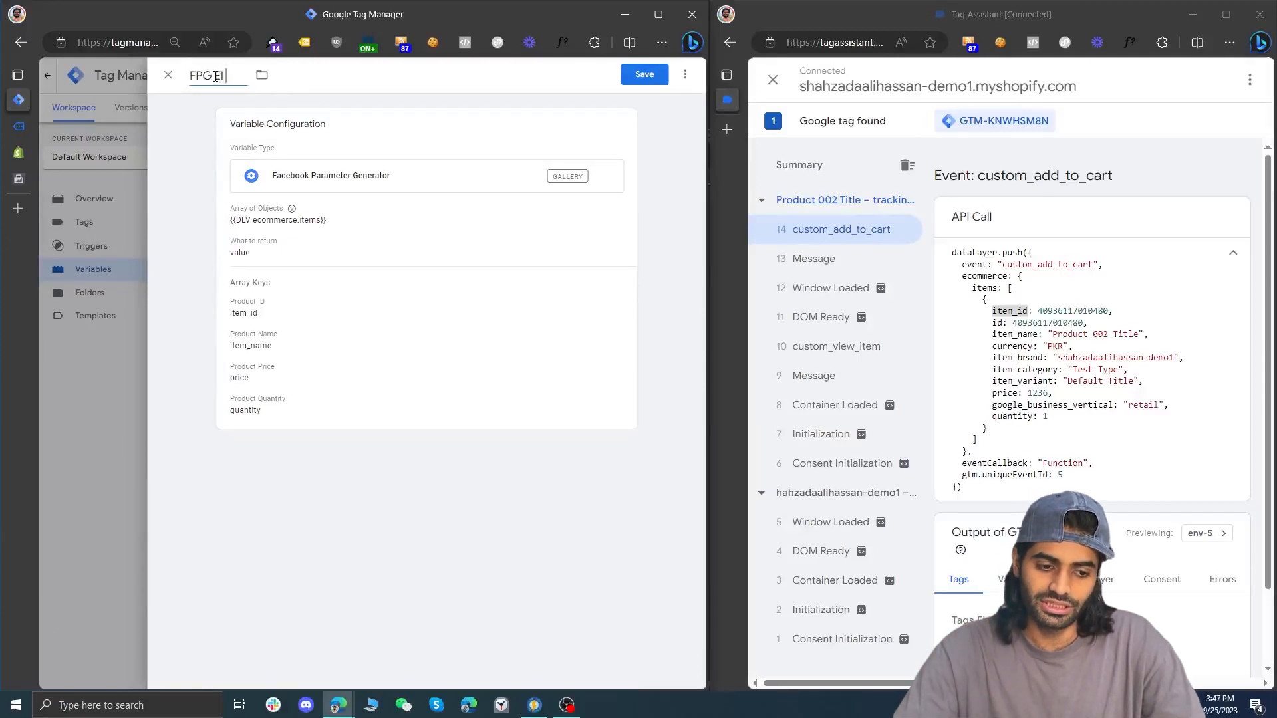
left_click_drag(215, 76, 223, 78)
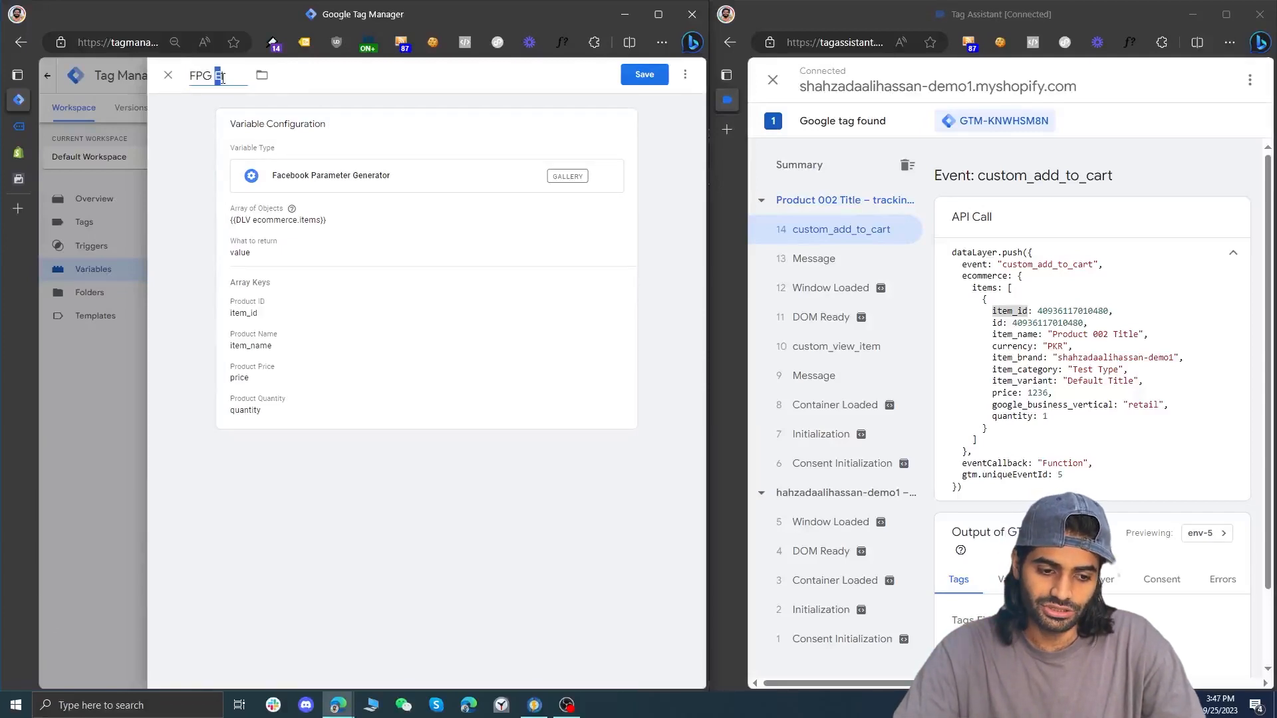
key("End")
type("Value")
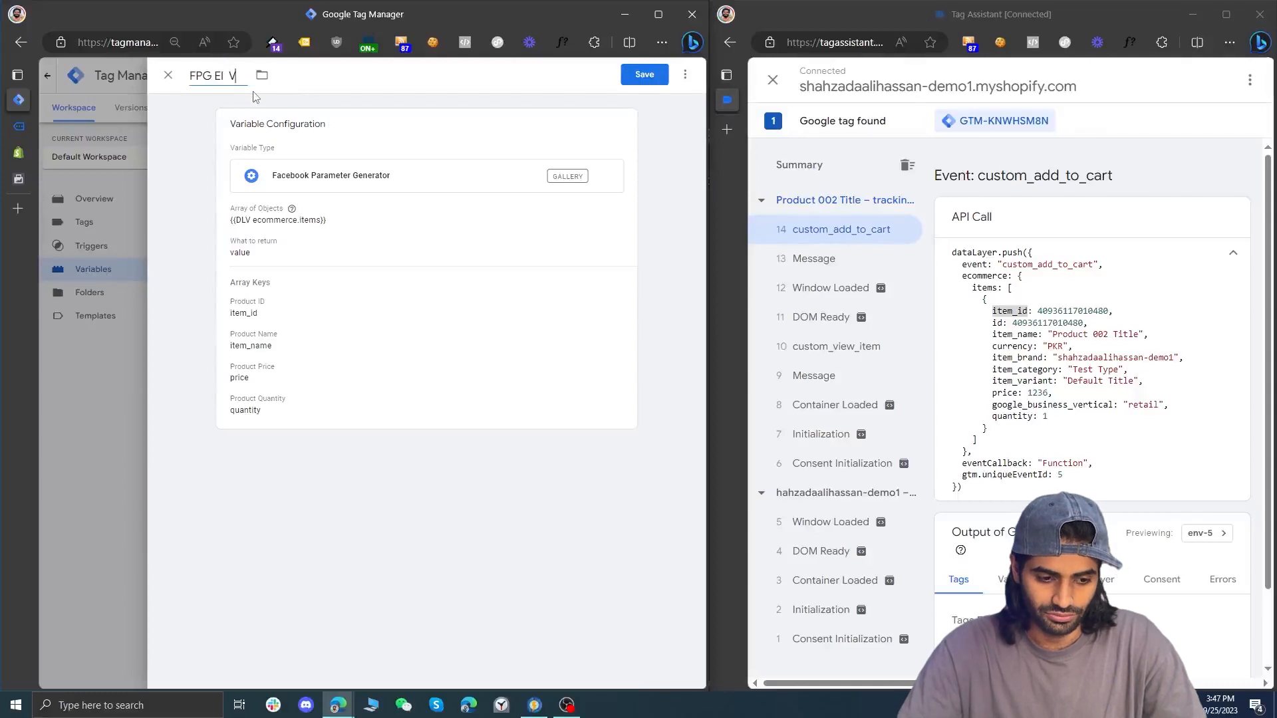
left_click(655, 78)
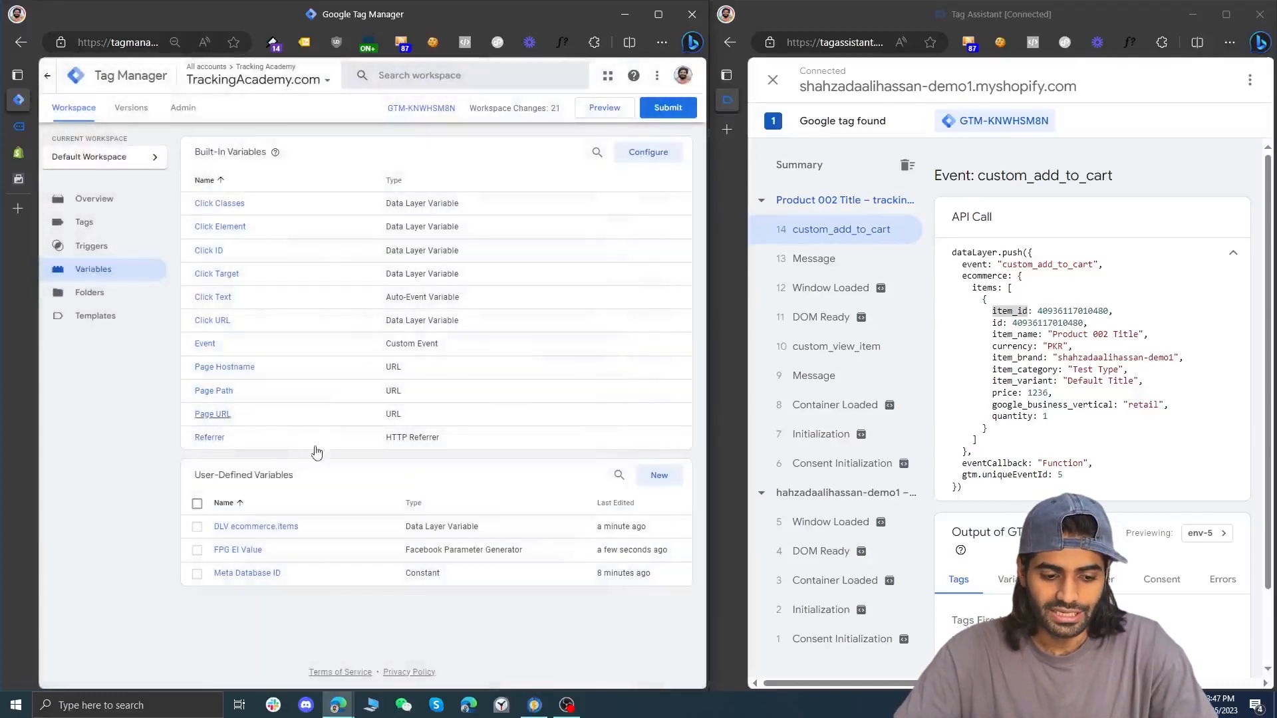
Duplicate the FPG EI Value variable and set the copy to return num_items
left_click(255, 553)
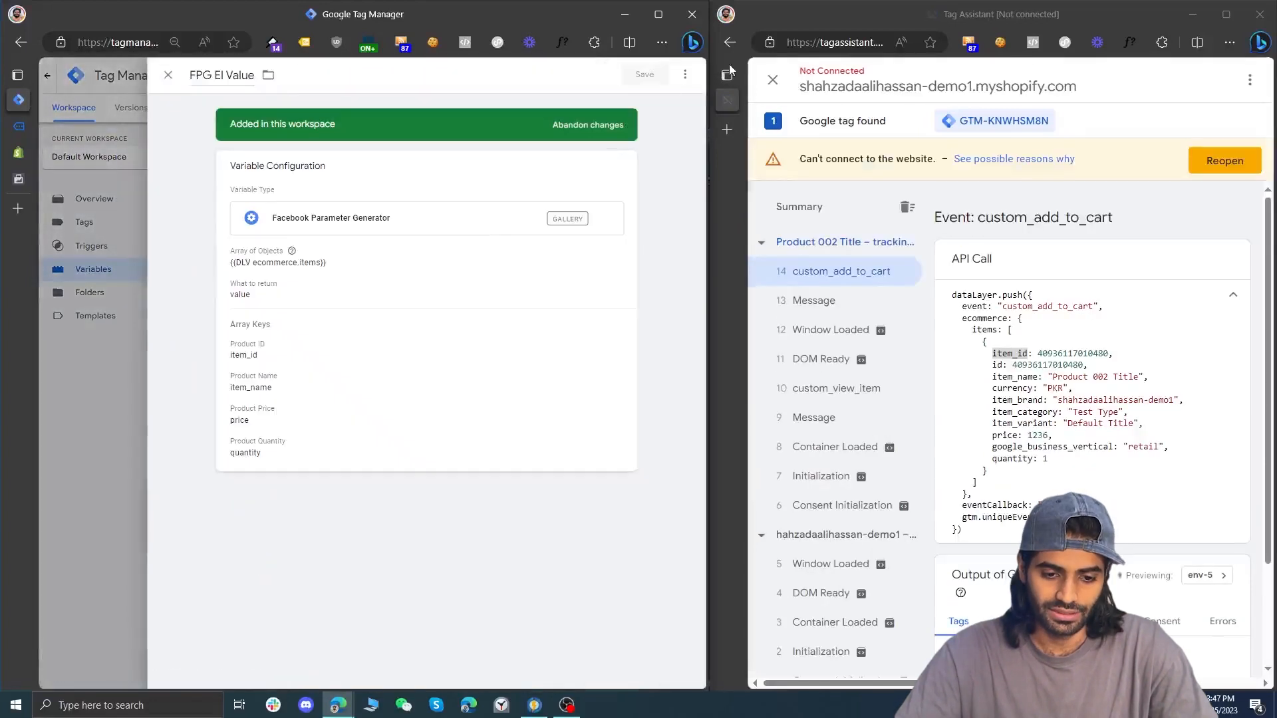
left_click(685, 74)
left_click(674, 103)
left_click(525, 257)
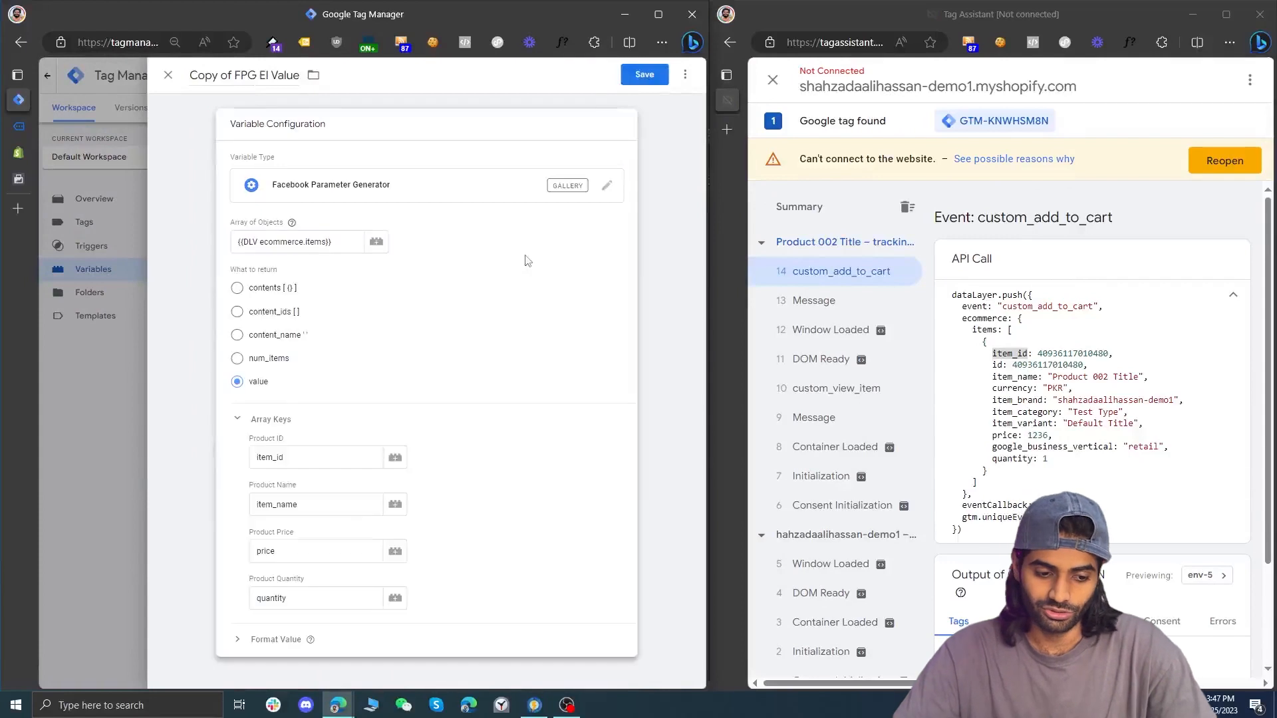
left_click(237, 358)
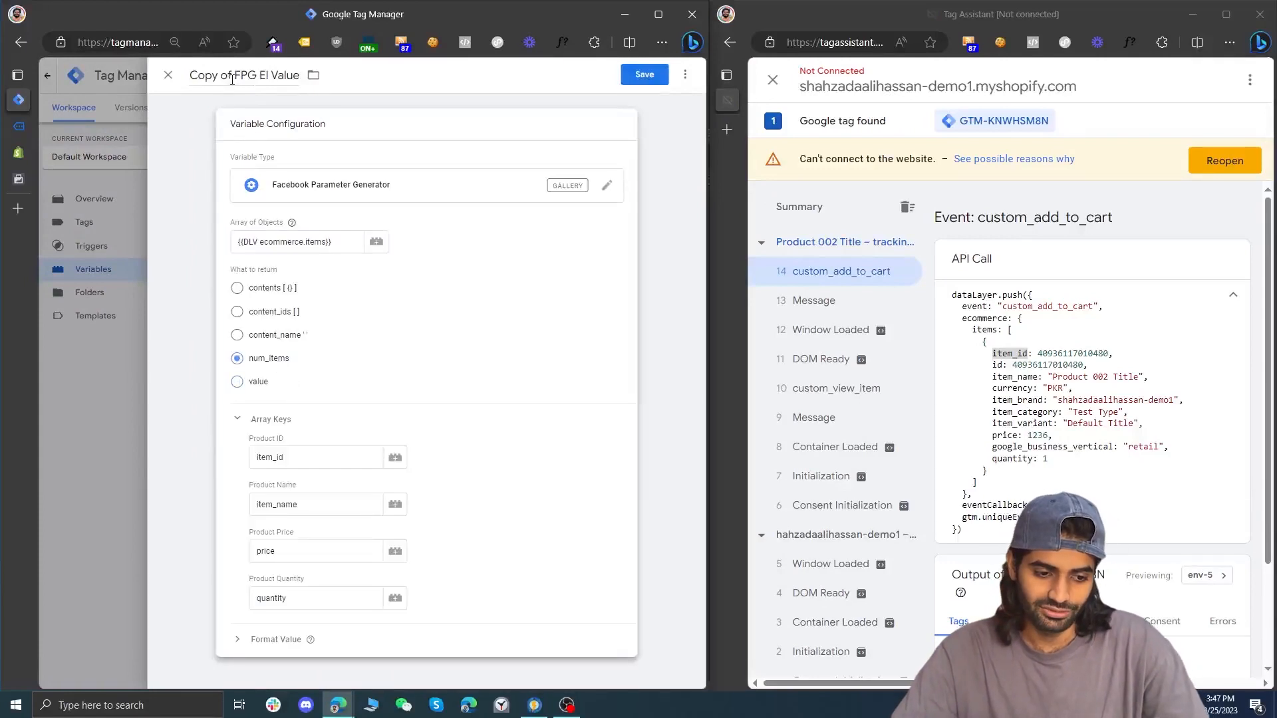
Rename the copied variable FPG EI Num Items and save it
left_click_drag(220, 75, 193, 76)
key("BackSpace")
type("Num Items")
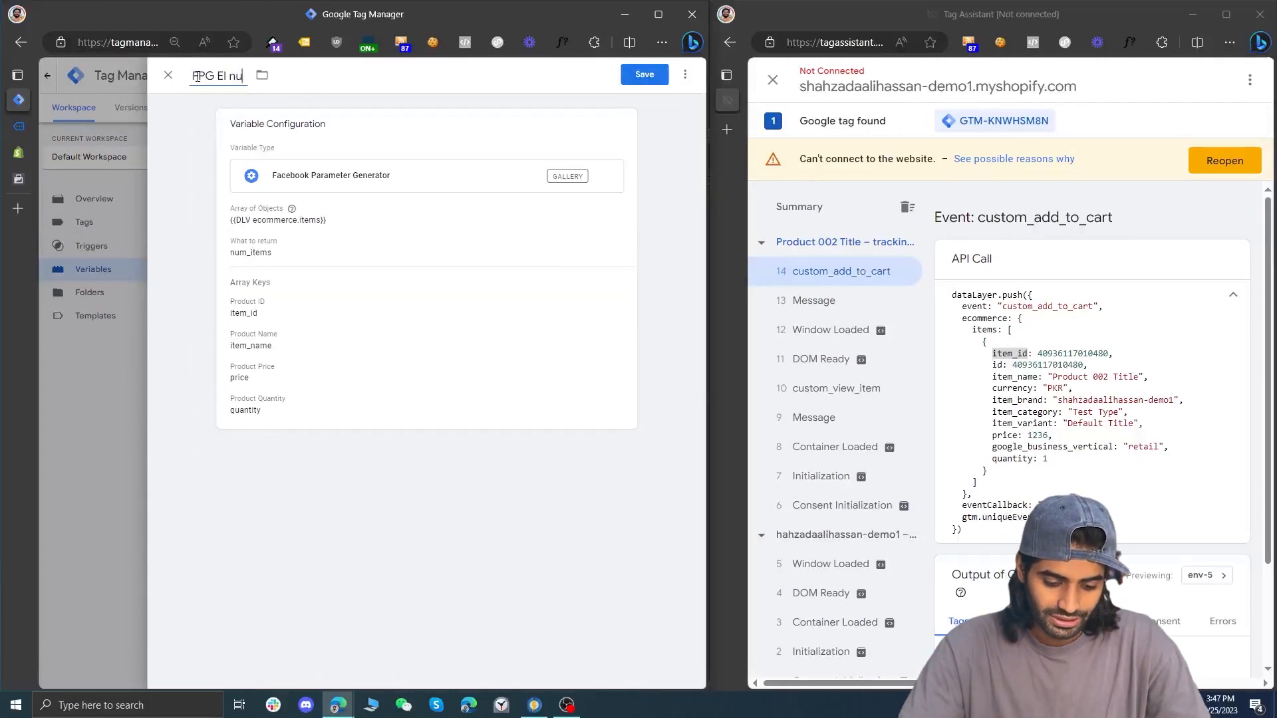
left_click(651, 81)
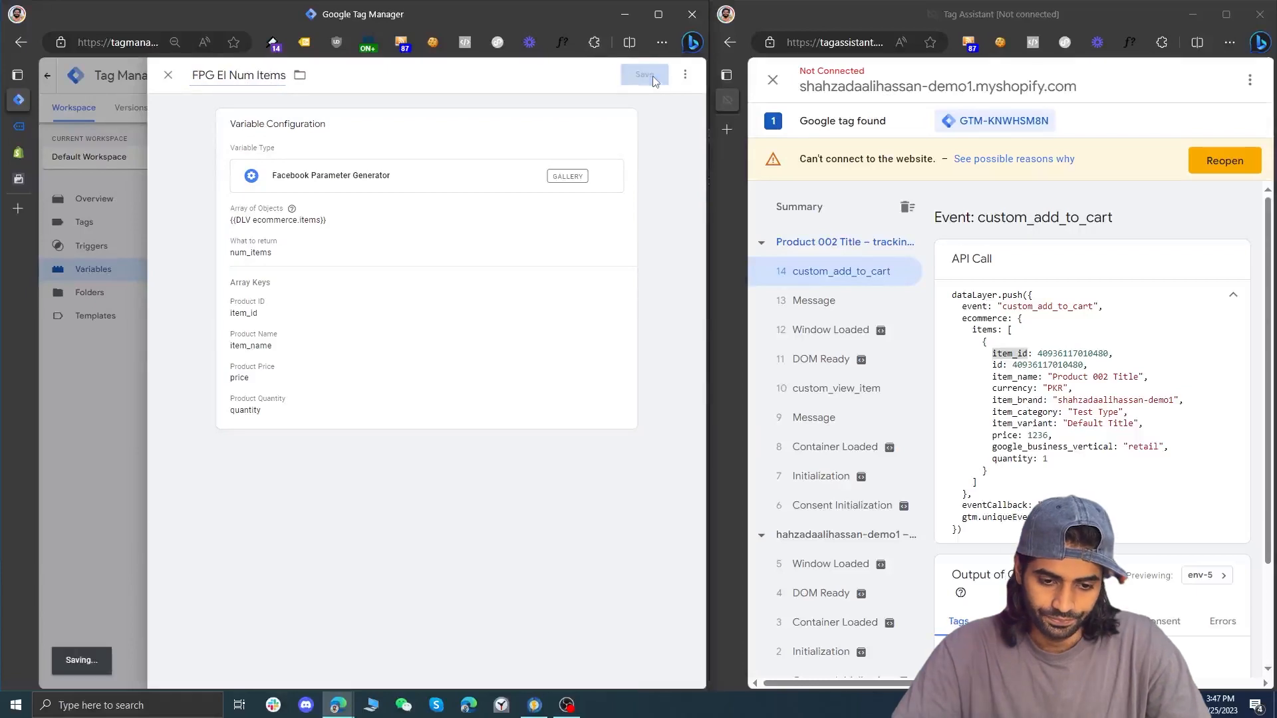
Duplicate the FPG EI Num Items variable and set the copy to return contents
left_click(249, 559)
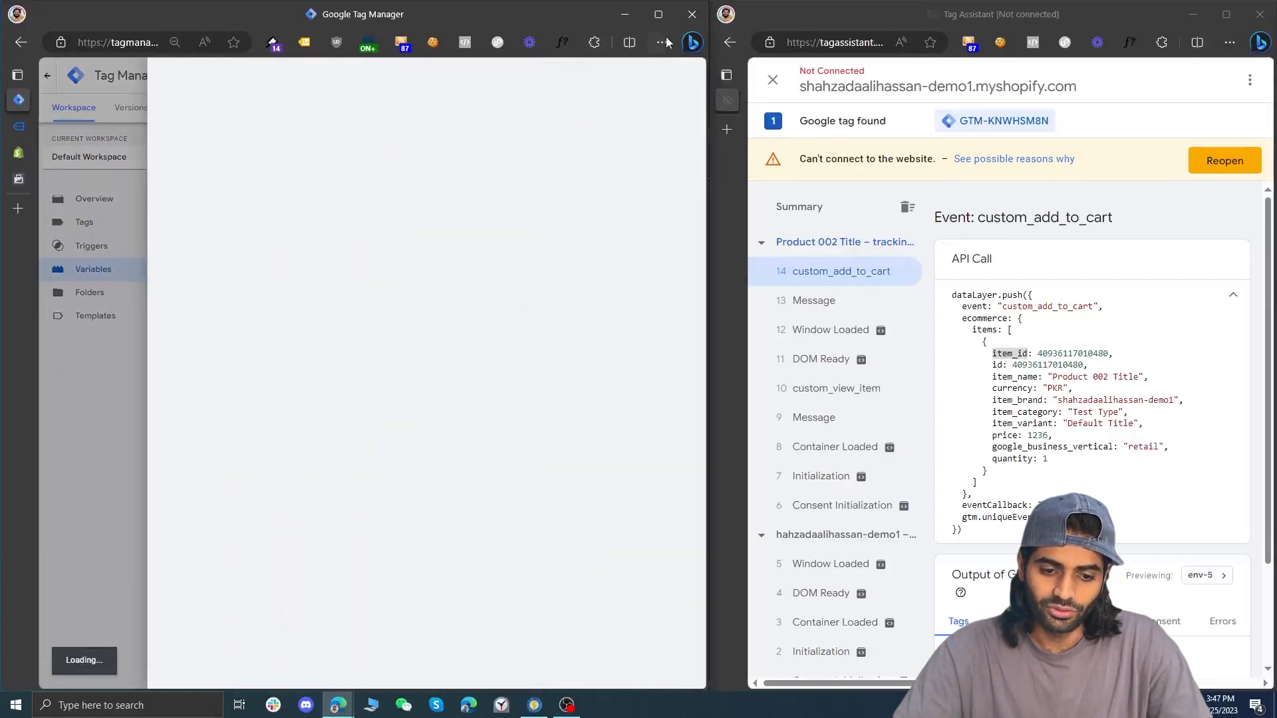
left_click(685, 74)
left_click(670, 100)
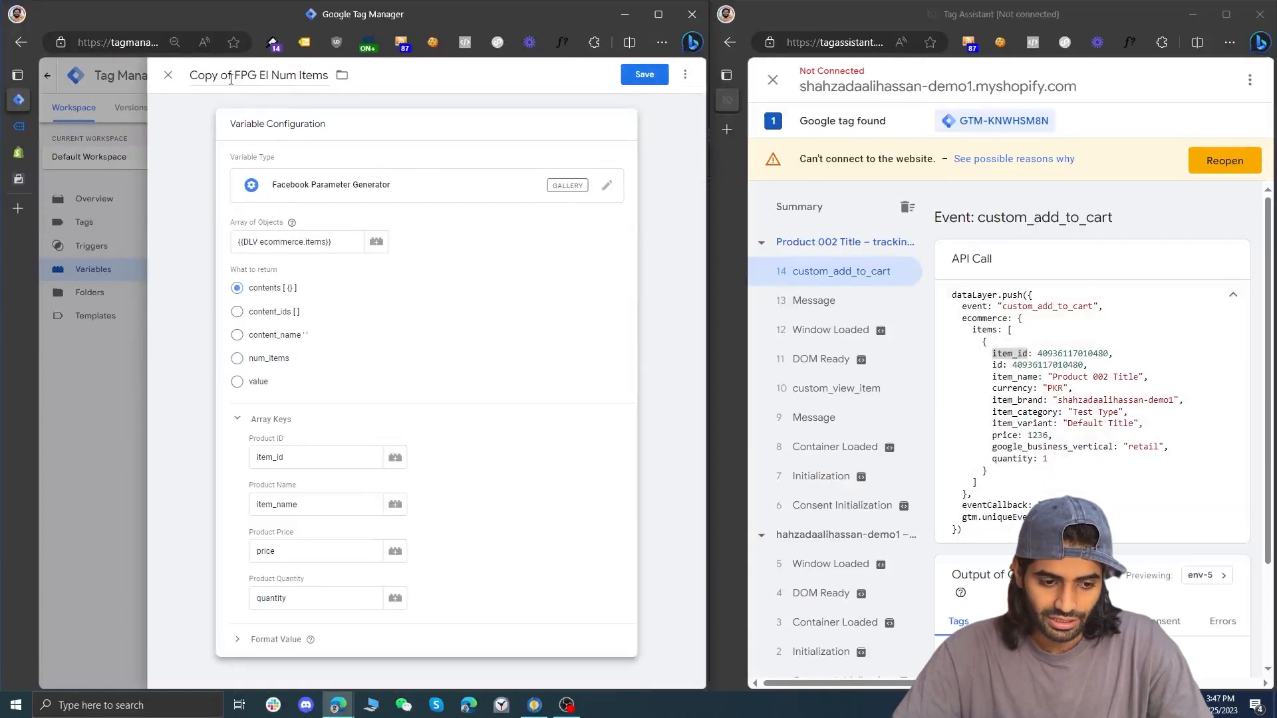
Rename the copied variable FPG EI Contents and save it
left_click_drag(230, 79, 186, 78)
key("BackSpace")
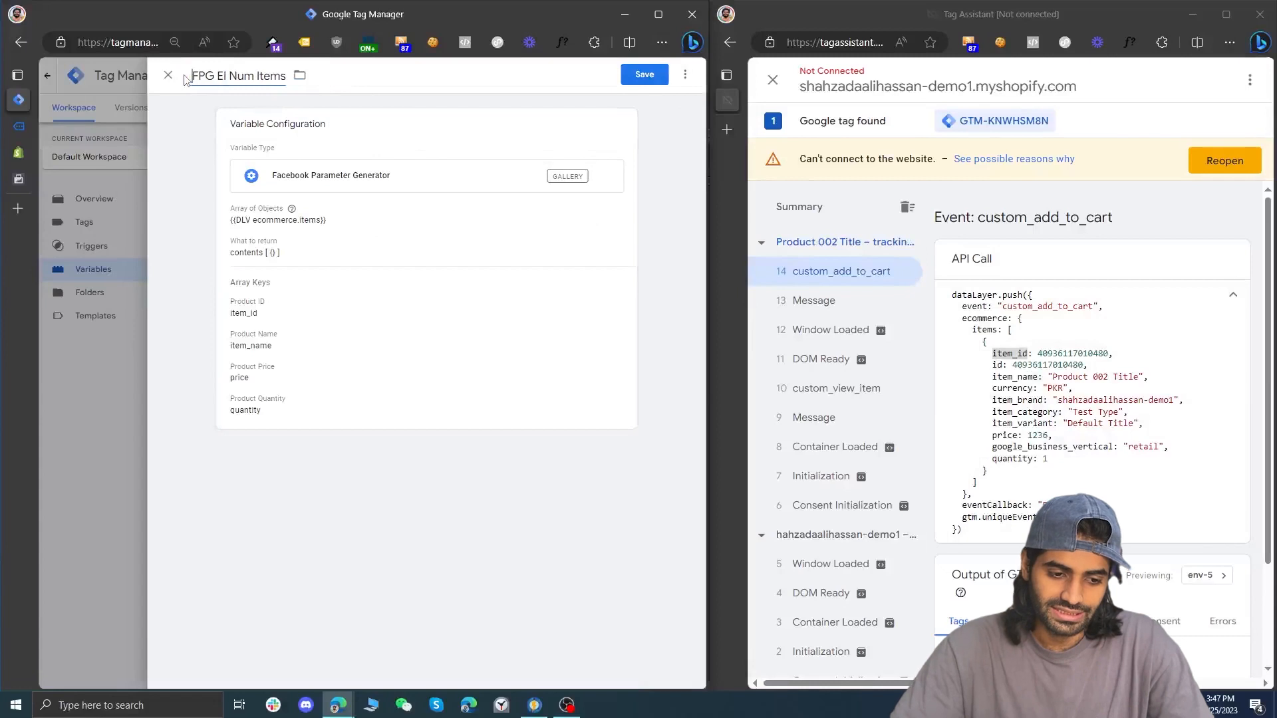
key("shift+End")
type("Co")
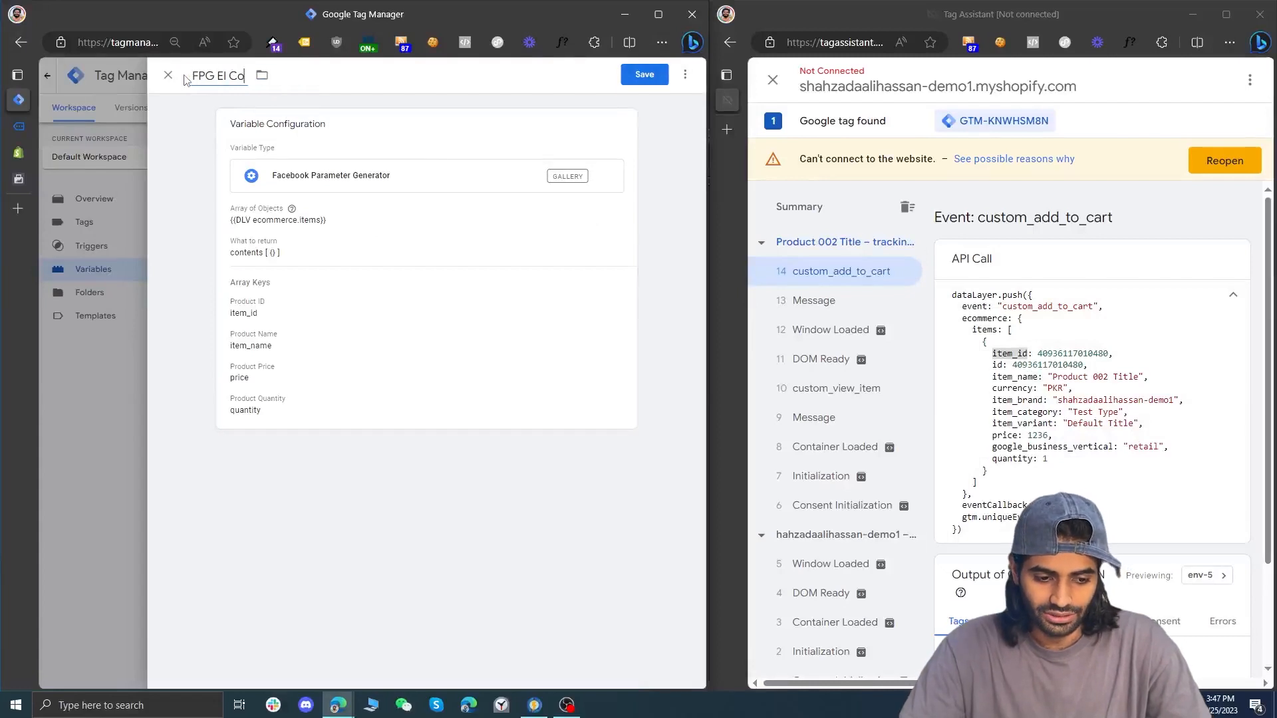
type("ntents")
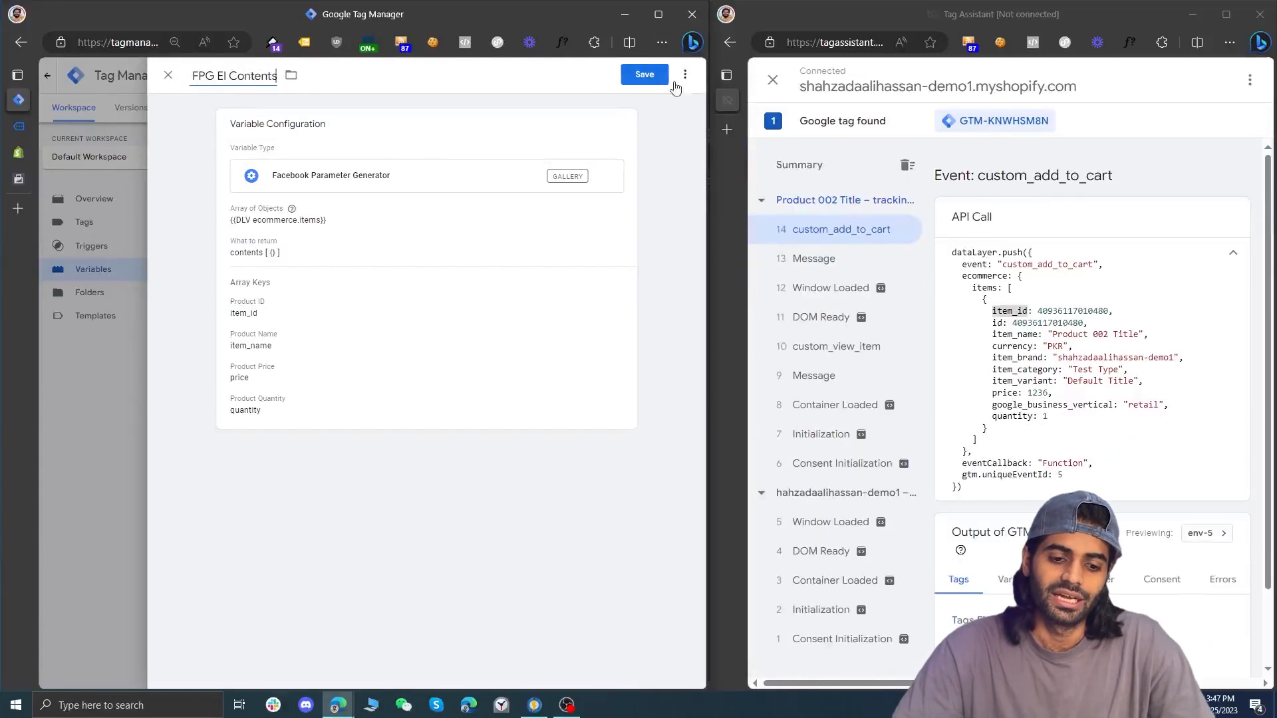
left_click(665, 87)
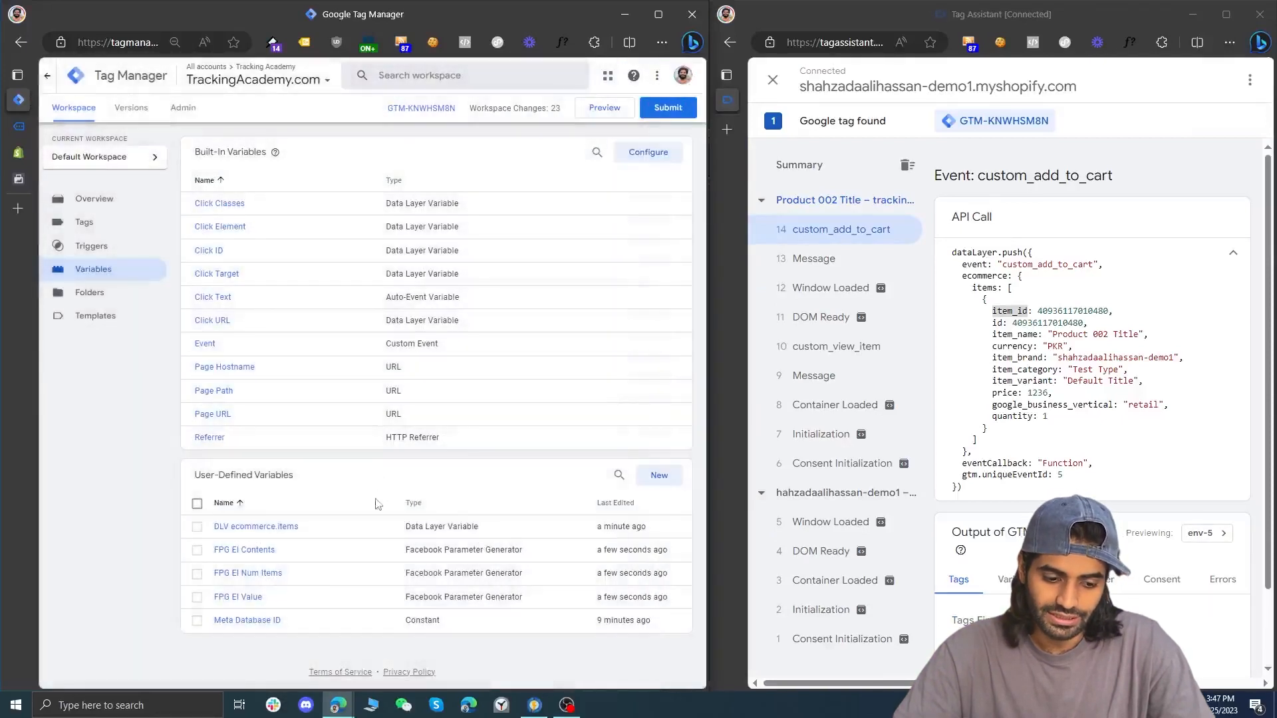
Duplicate the FPG EI Contents variable and set the copy to return content_ids
left_click(264, 556)
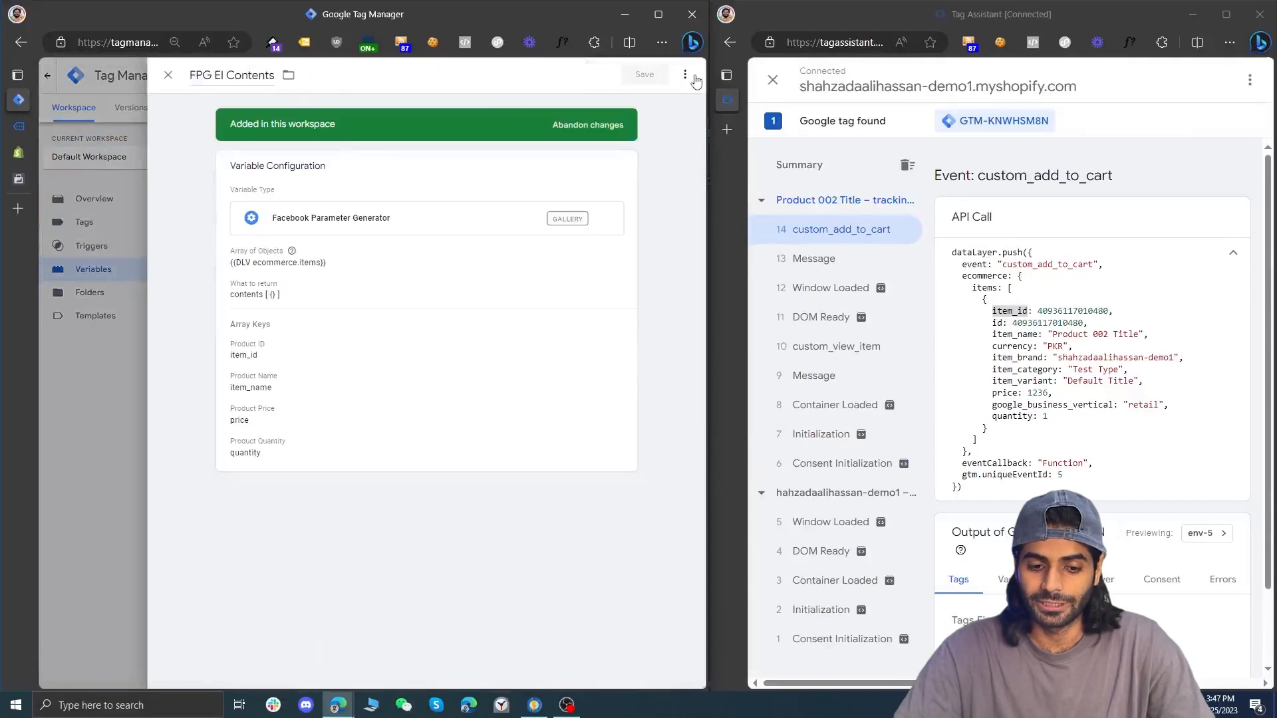
left_click(685, 74)
left_click(640, 99)
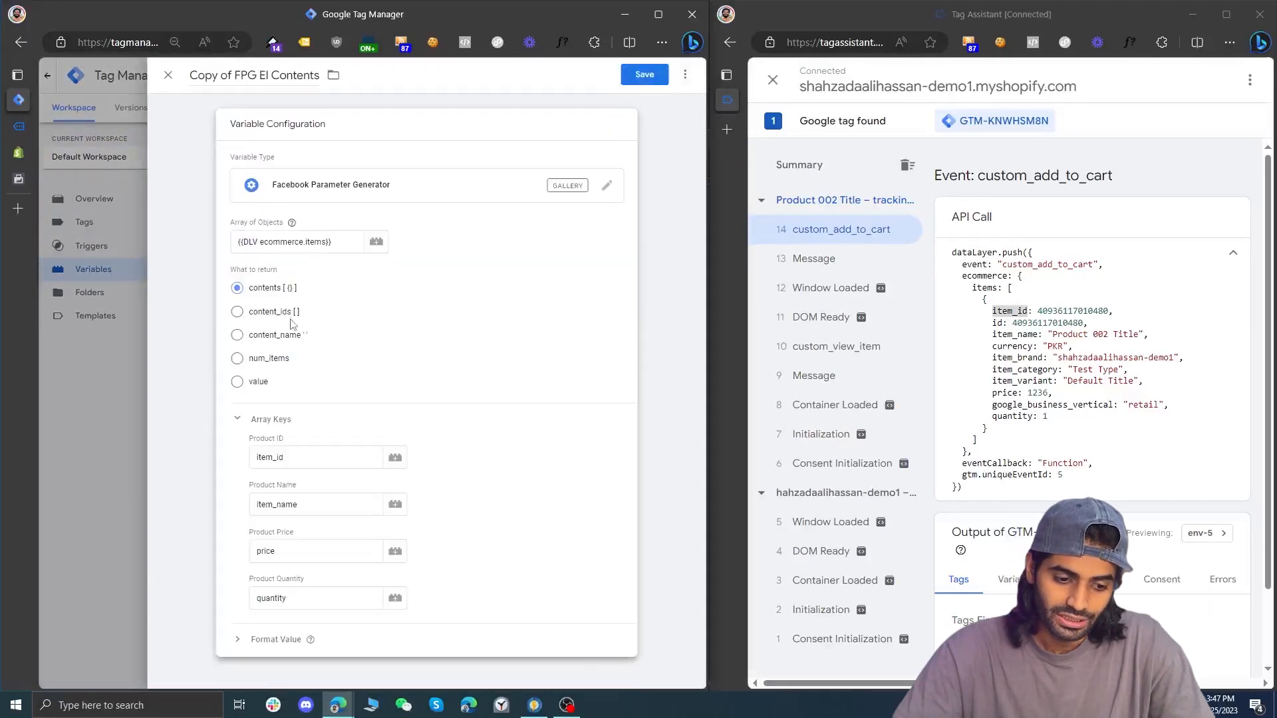
left_click(286, 312)
Rename the copied variable FPG EI Content Ids and save it
left_click_drag(234, 73, 189, 76)
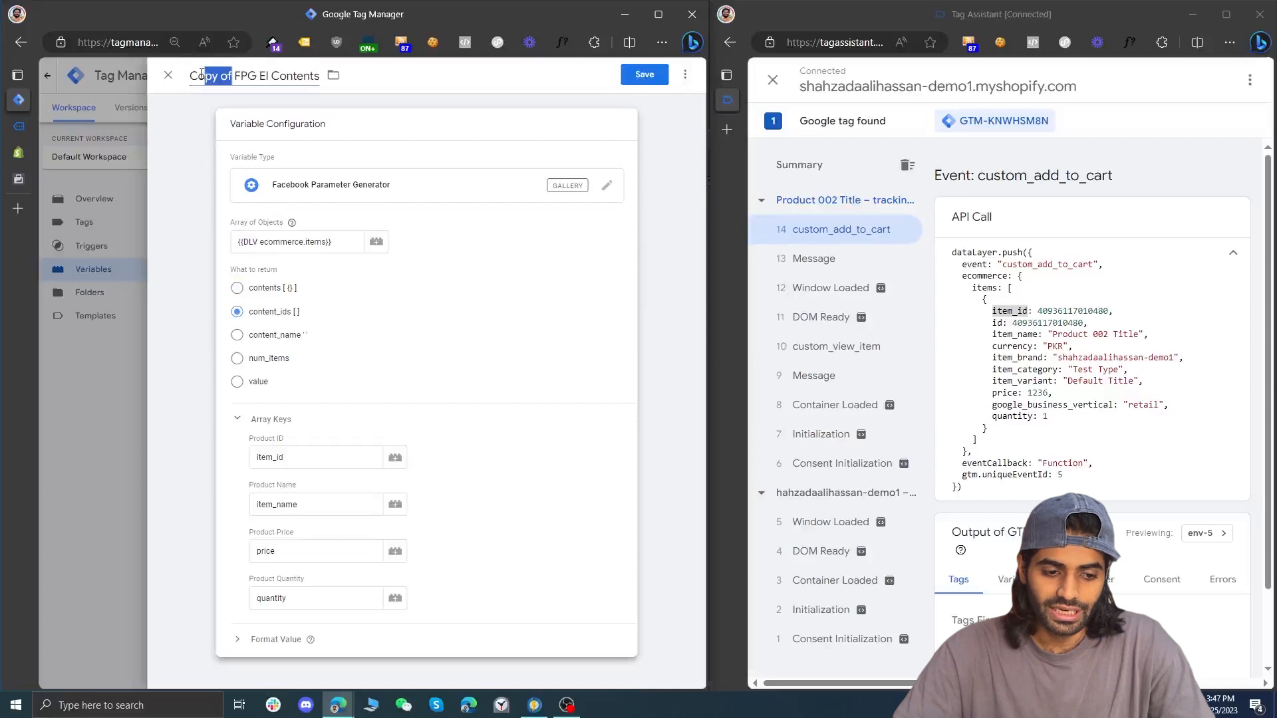
key("BackSpace")
key("ctrl+shift+Right")
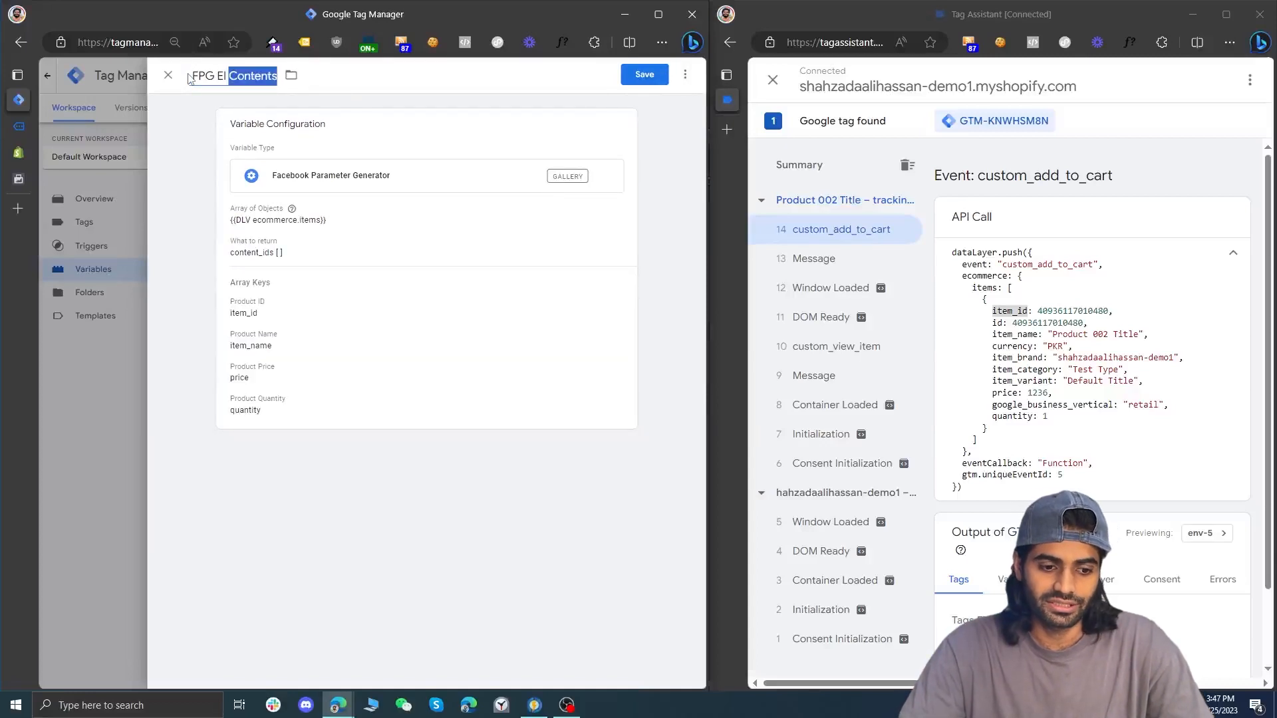
type("Content Ids")
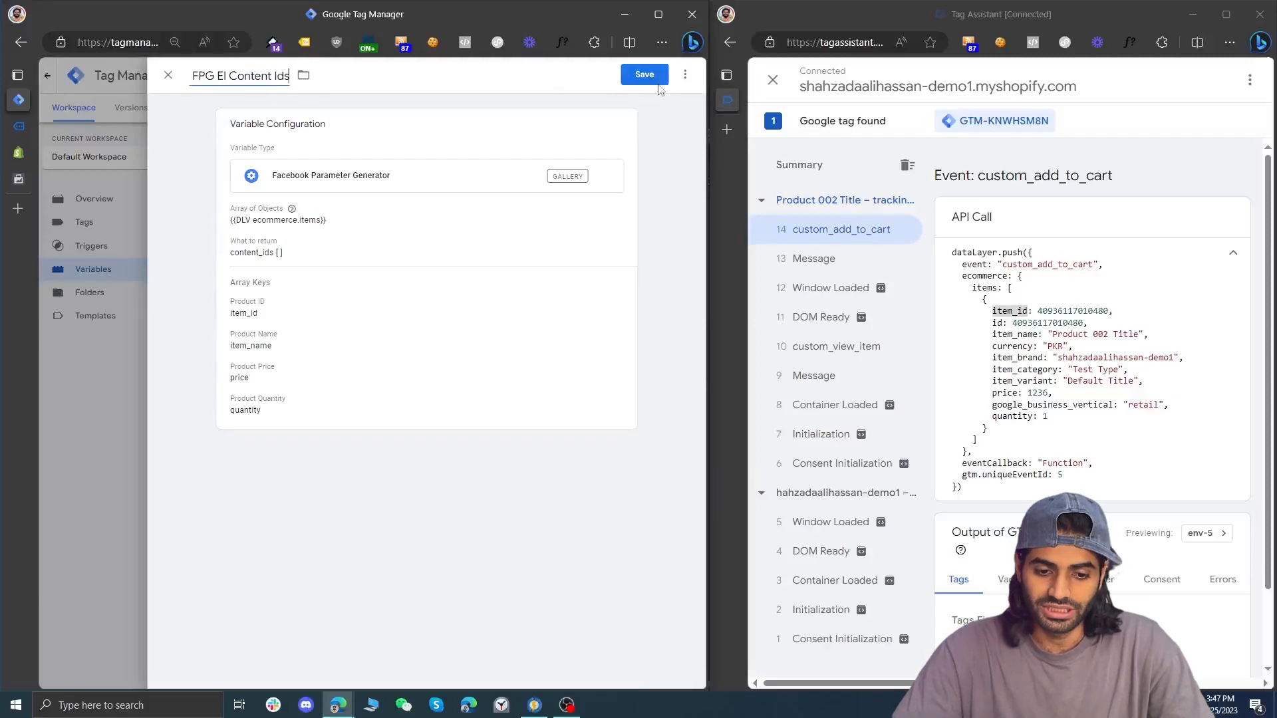
left_click(658, 82)
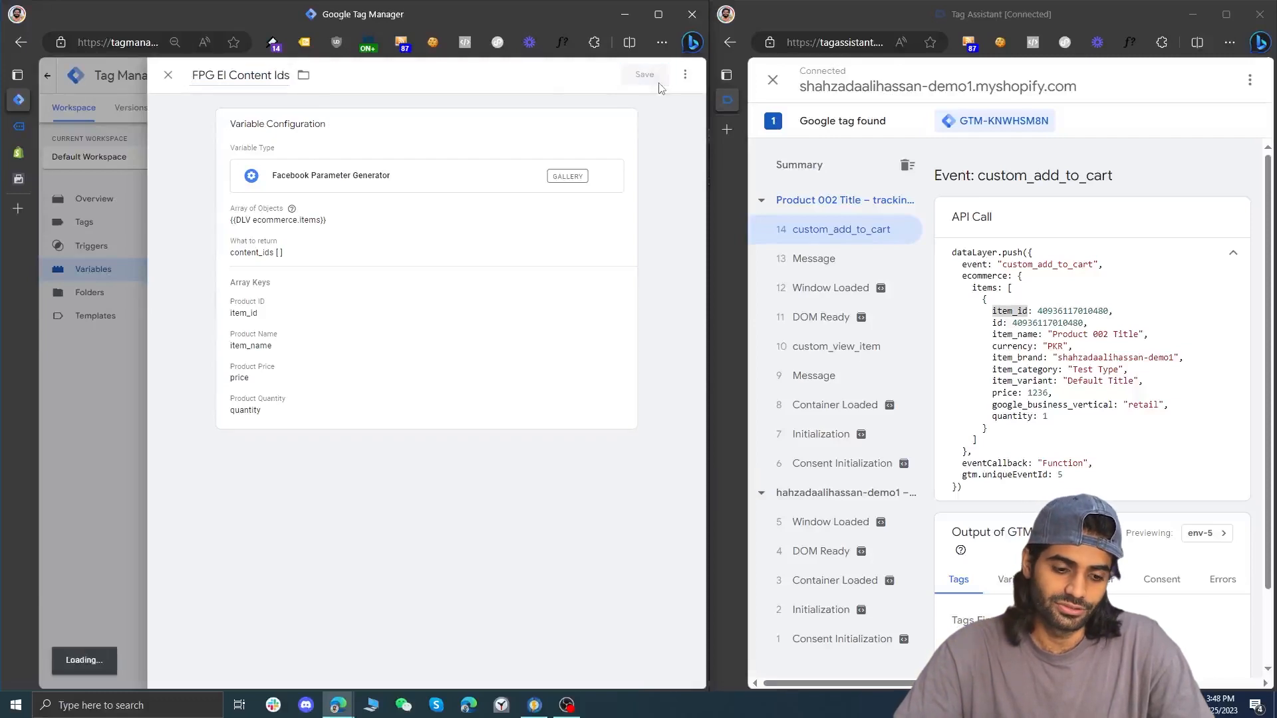
Duplicate the FPG EI Contents variable and set the copy to return content_name
left_click(262, 575)
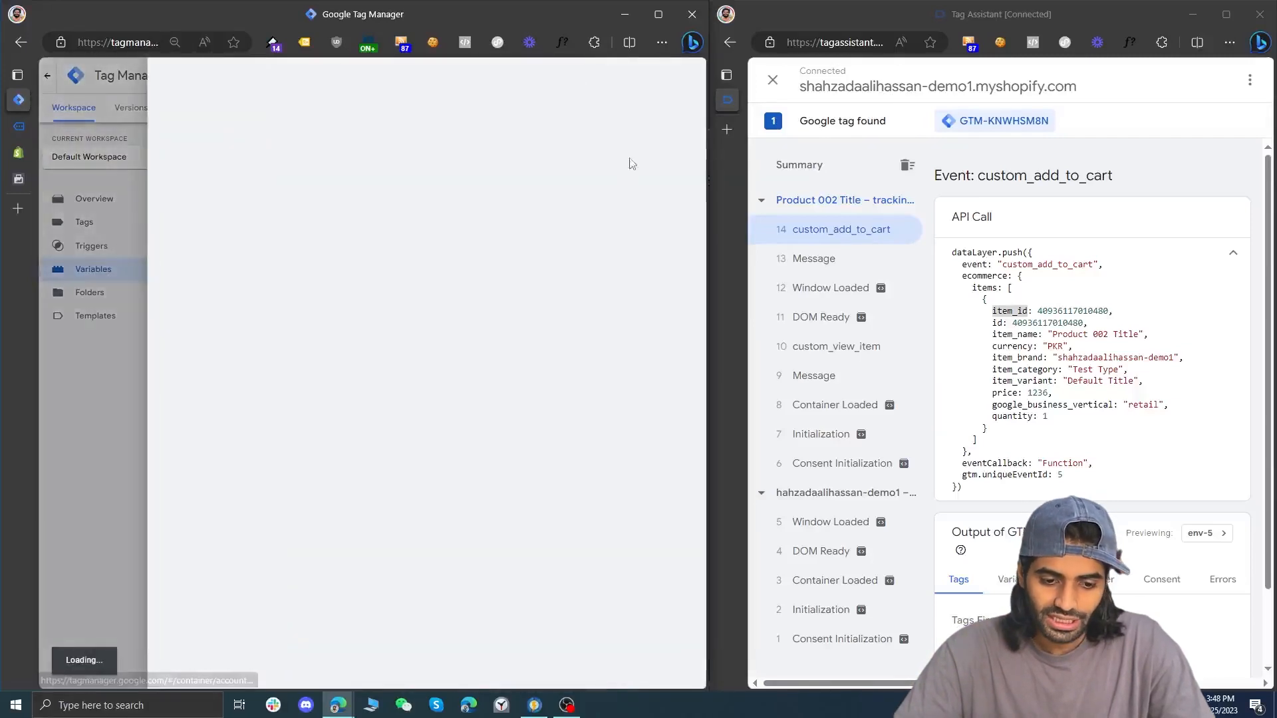
left_click(685, 75)
left_click(635, 101)
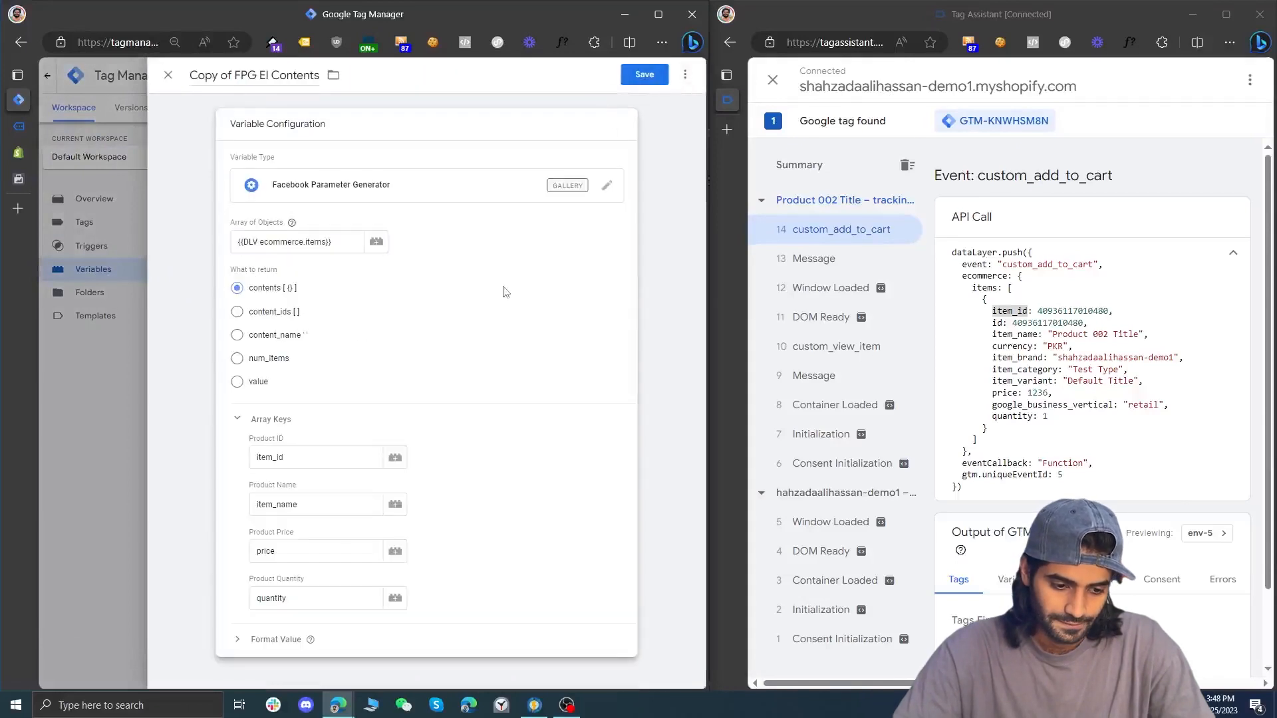
left_click(284, 336)
Rename the copied variable FPG EI Content Name and save it
double_click(289, 75)
key("Right")
key("BackSpace")
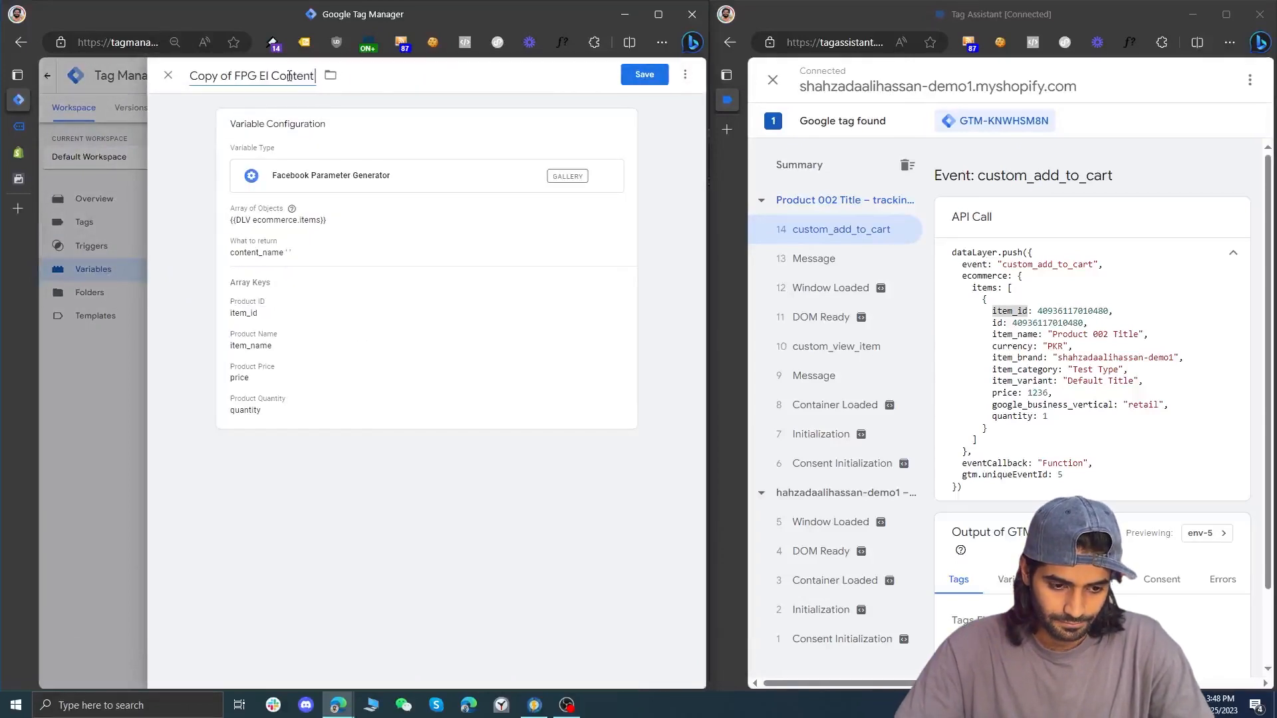
type("Name")
left_click_drag(233, 76, 186, 86)
key("BackSpace")
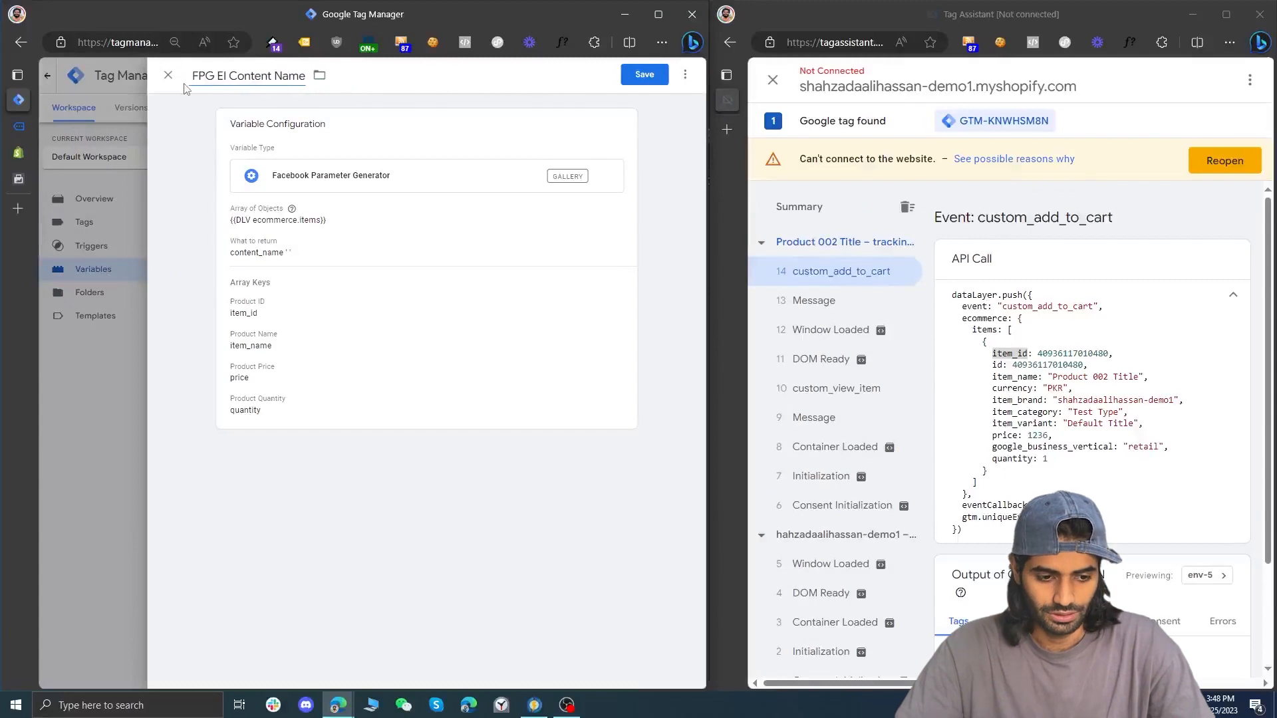
left_click(651, 78)
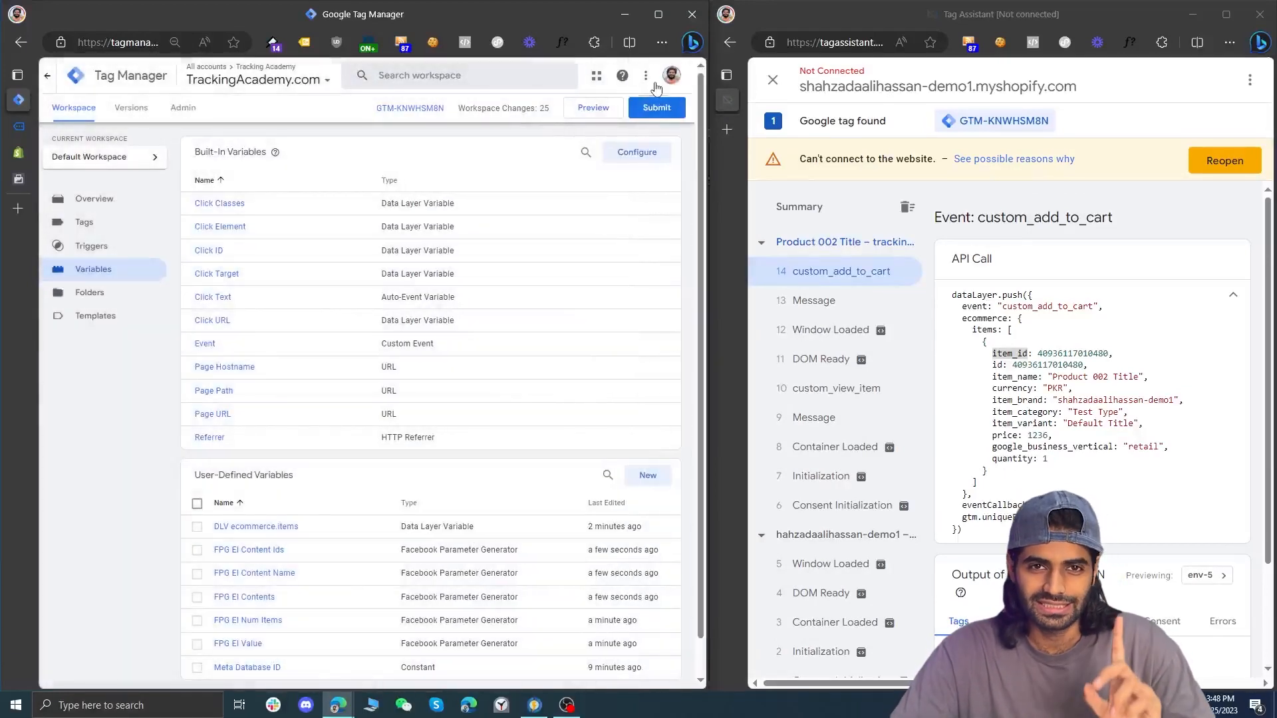
Open a new variable, switch to Shopify's code editor, and save currency : {{ shop.currency | json }}, in the custom_add_to_cart ecommerce object of datalayer-product.liquid
left_click(647, 474)
left_click_drag(1028, 318, 980, 329)
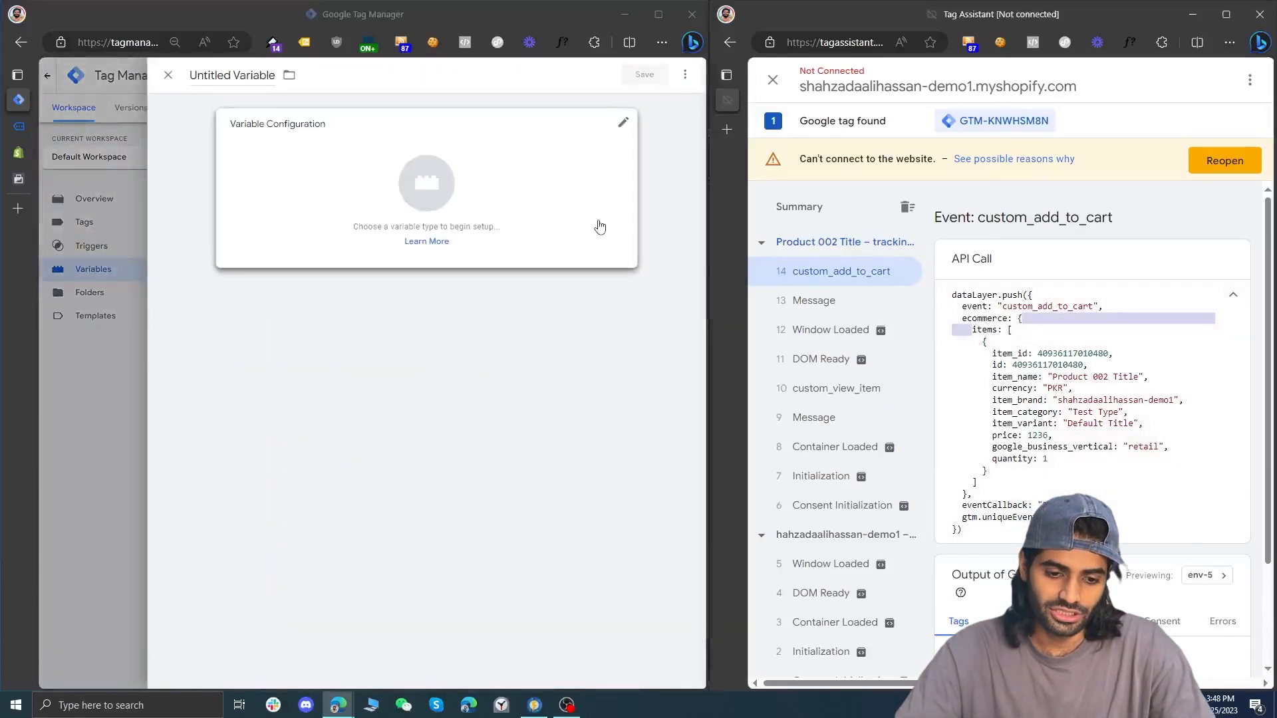
left_click(19, 153)
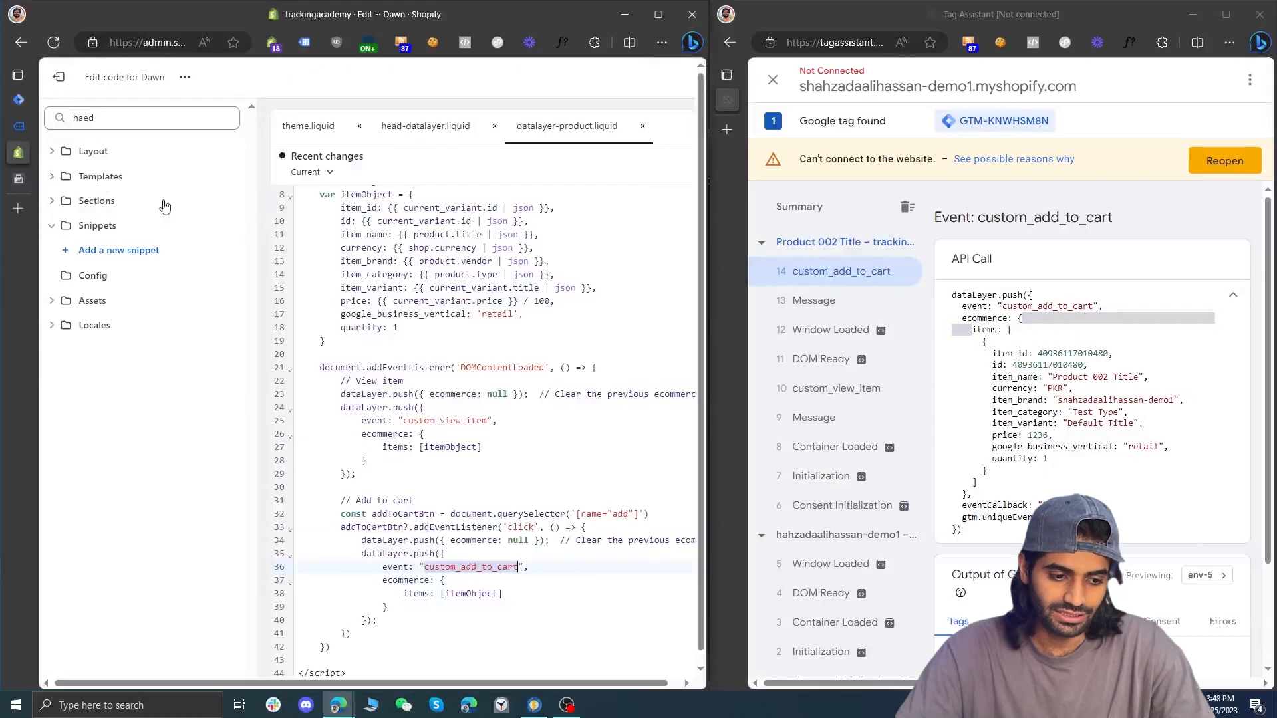
scroll(518, 341, "down", 1)
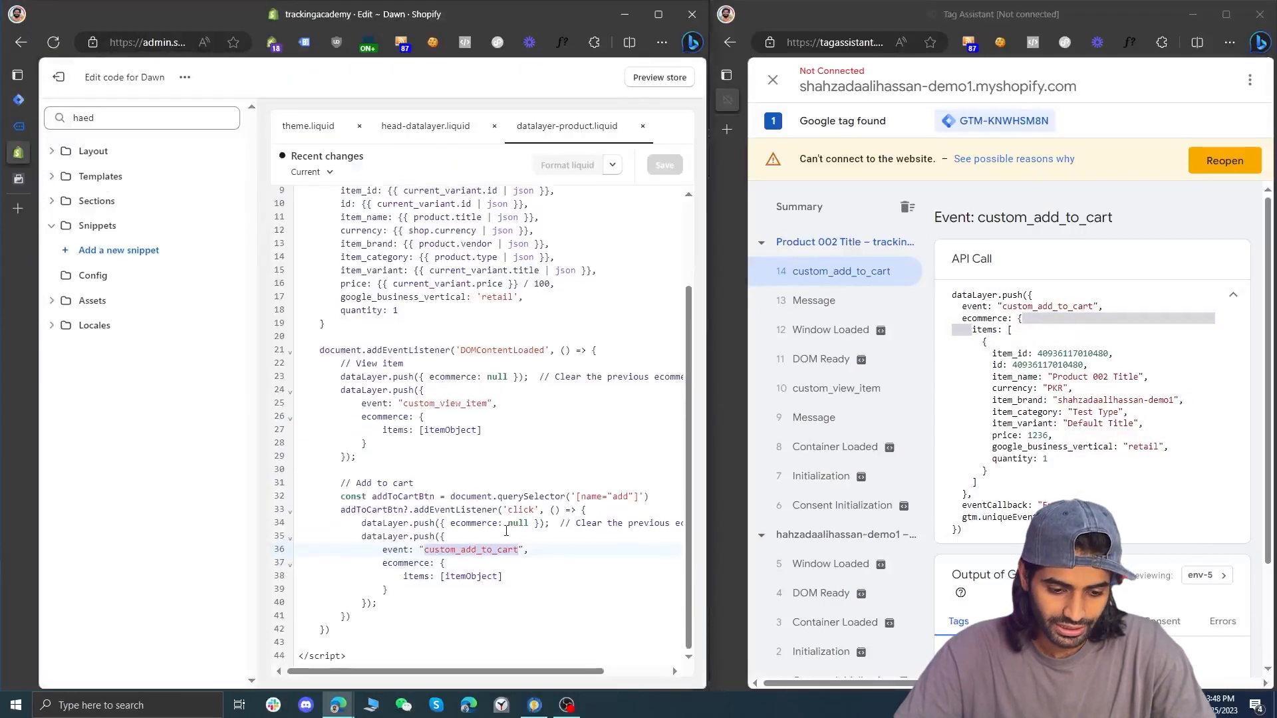
left_click(526, 561)
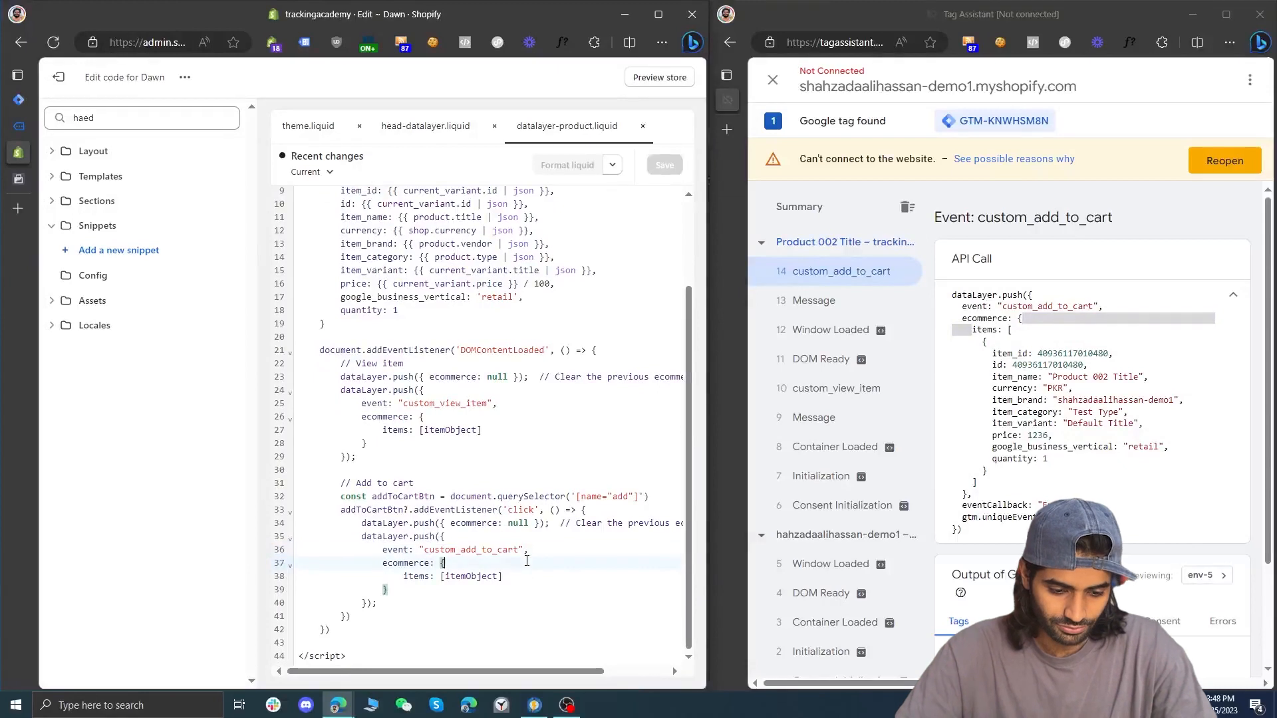
key("Return")
type("currency")
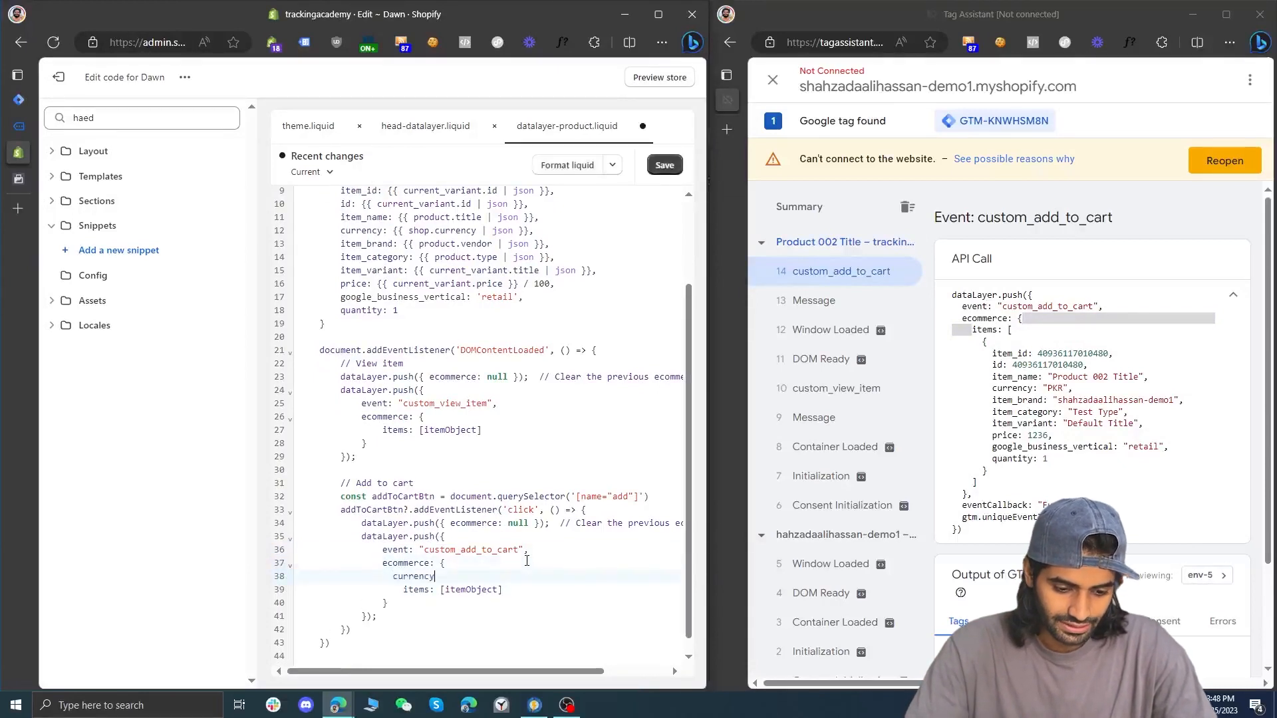
type(" : {{")
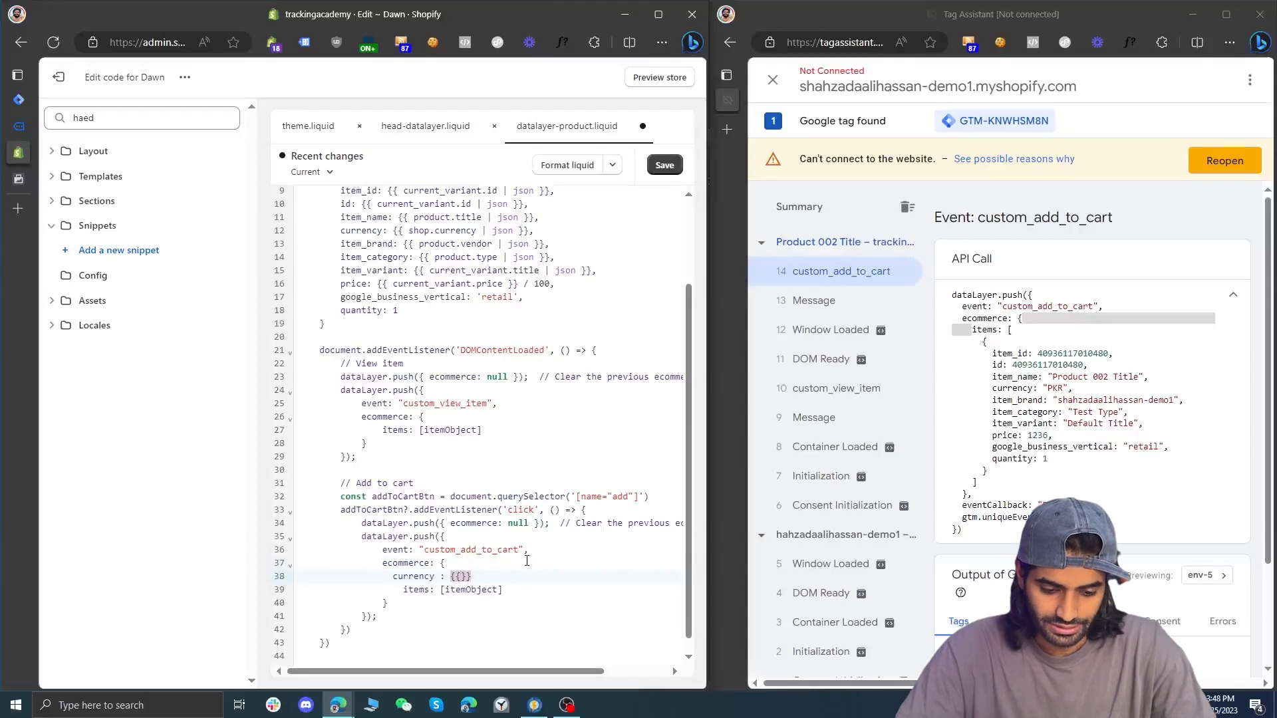
key("ctrl+v")
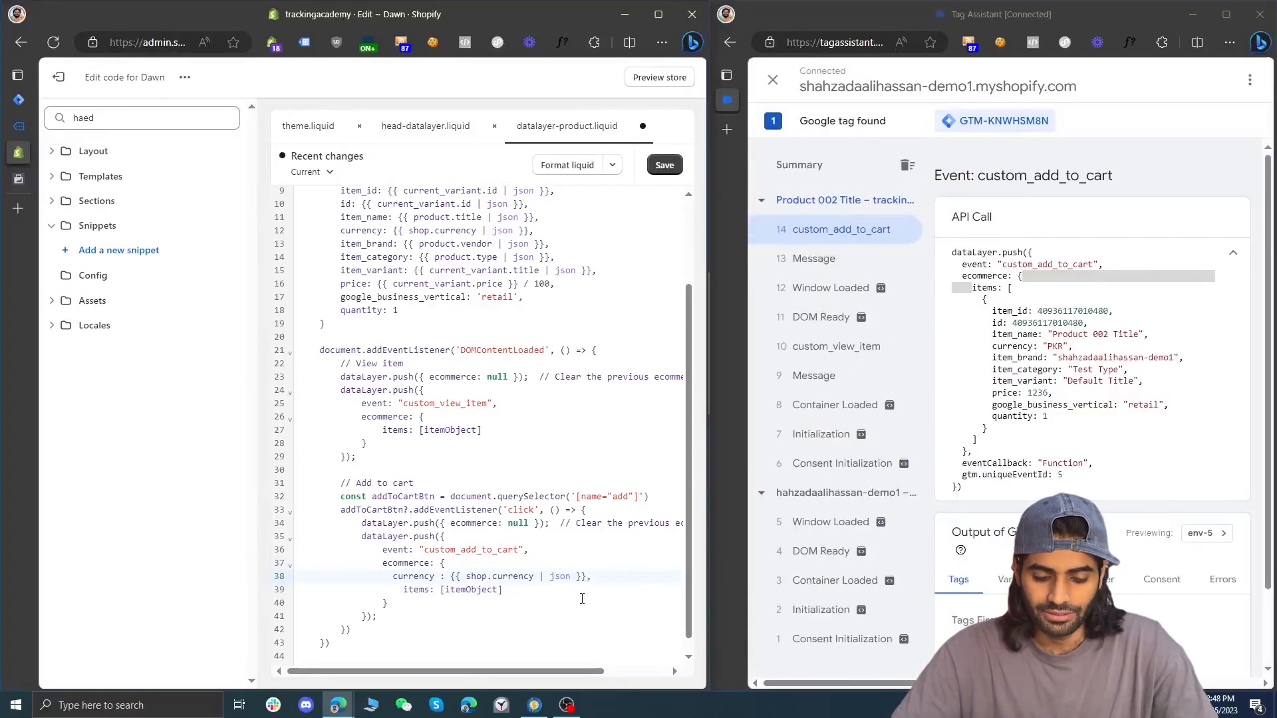
left_click(663, 170)
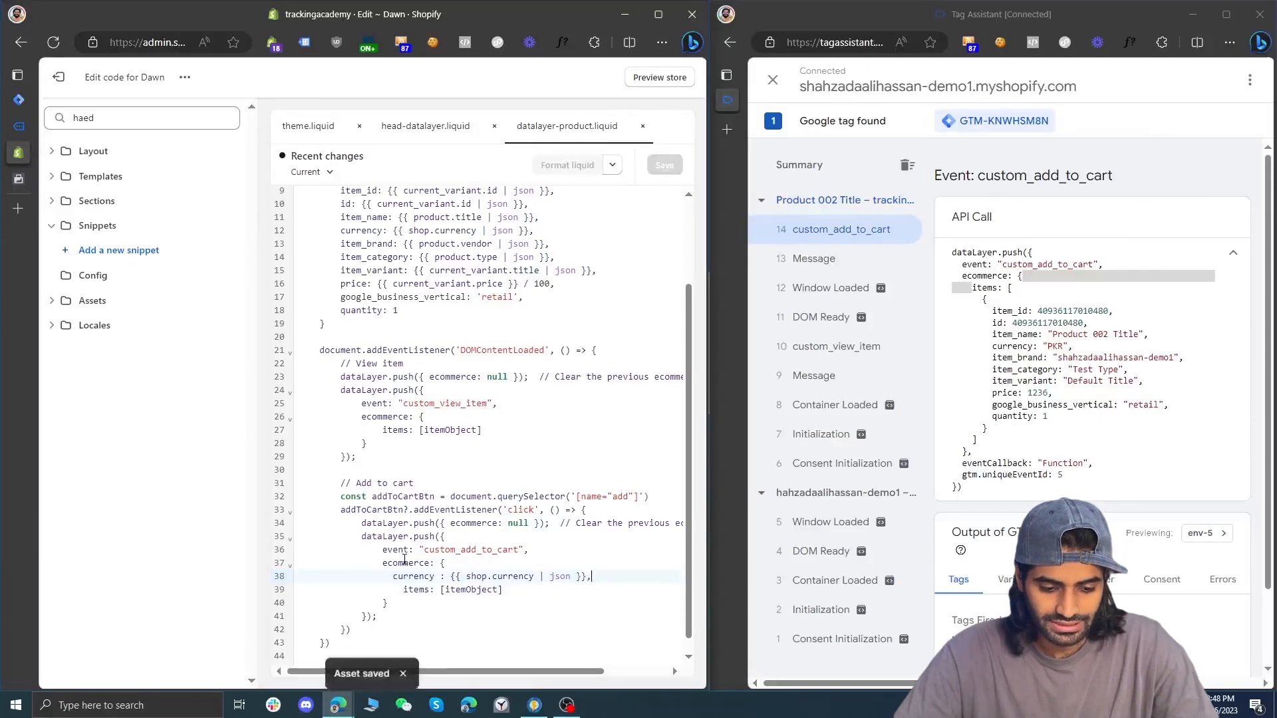
Switch to Google Tag Manager and configure the new variable as a Data Layer Variable reading ecommerce.currency
mouse_move(26, 122)
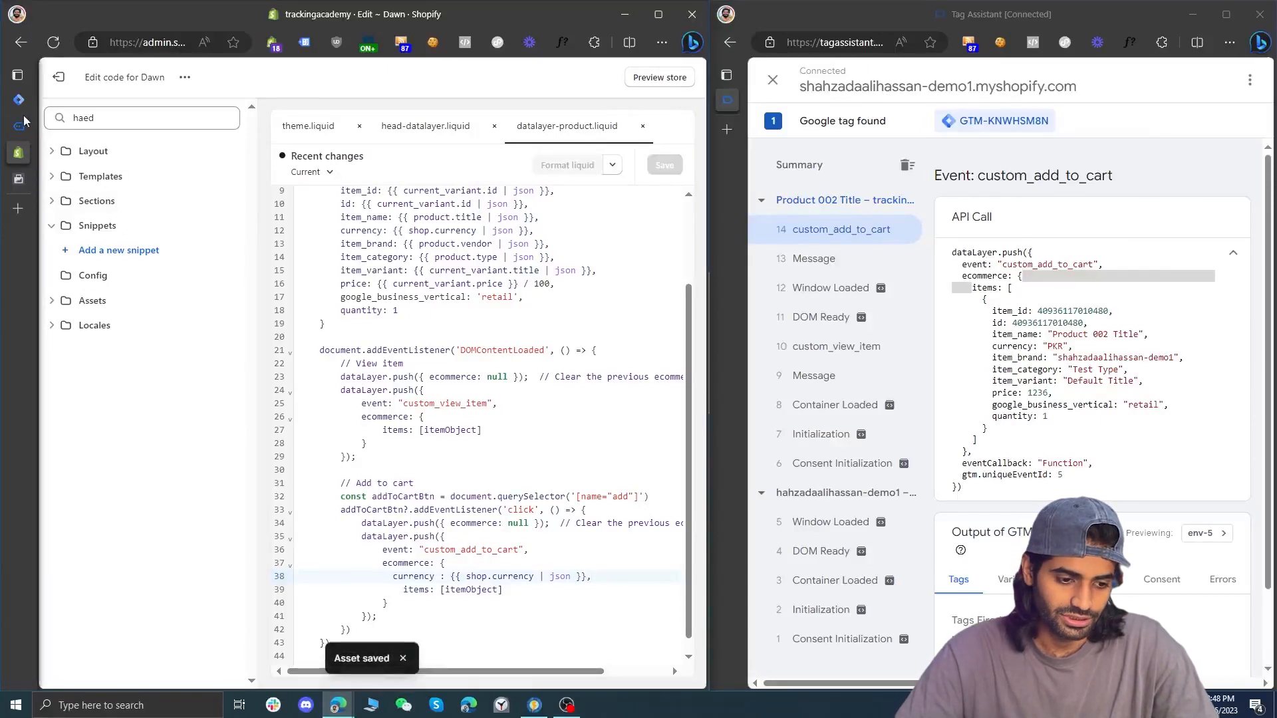
left_click(72, 99)
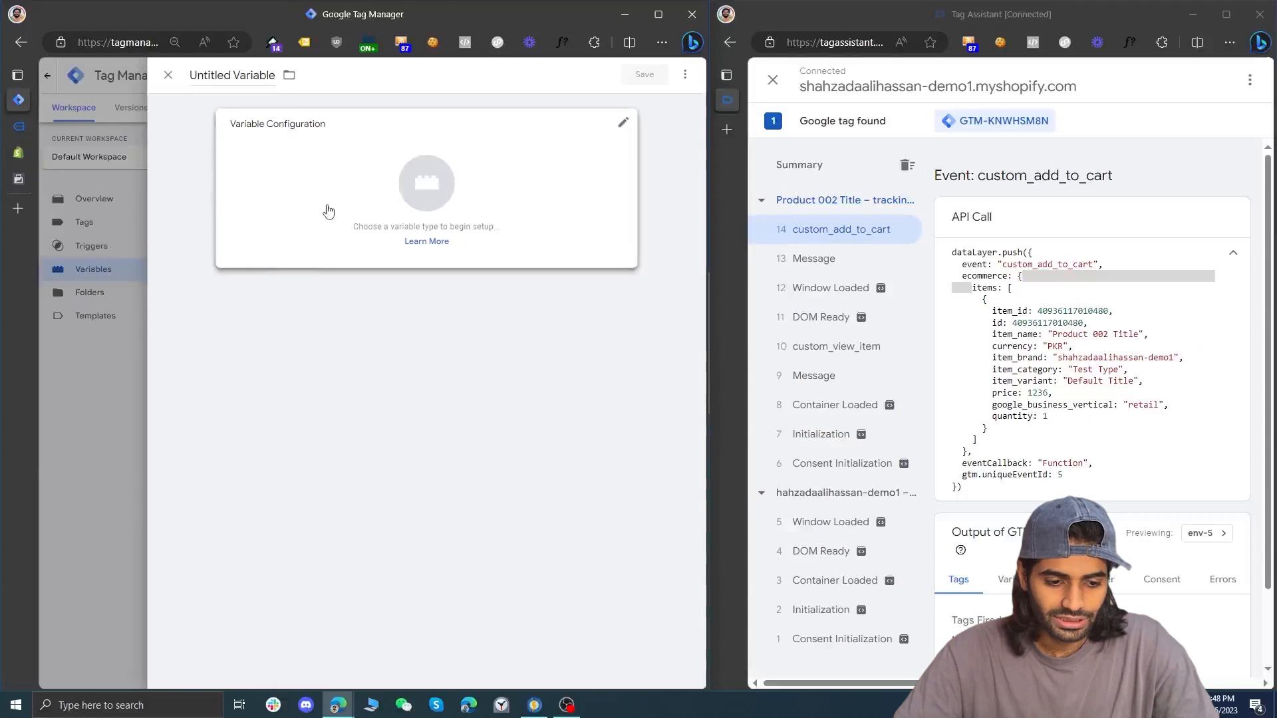
left_click(330, 199)
left_click(463, 416)
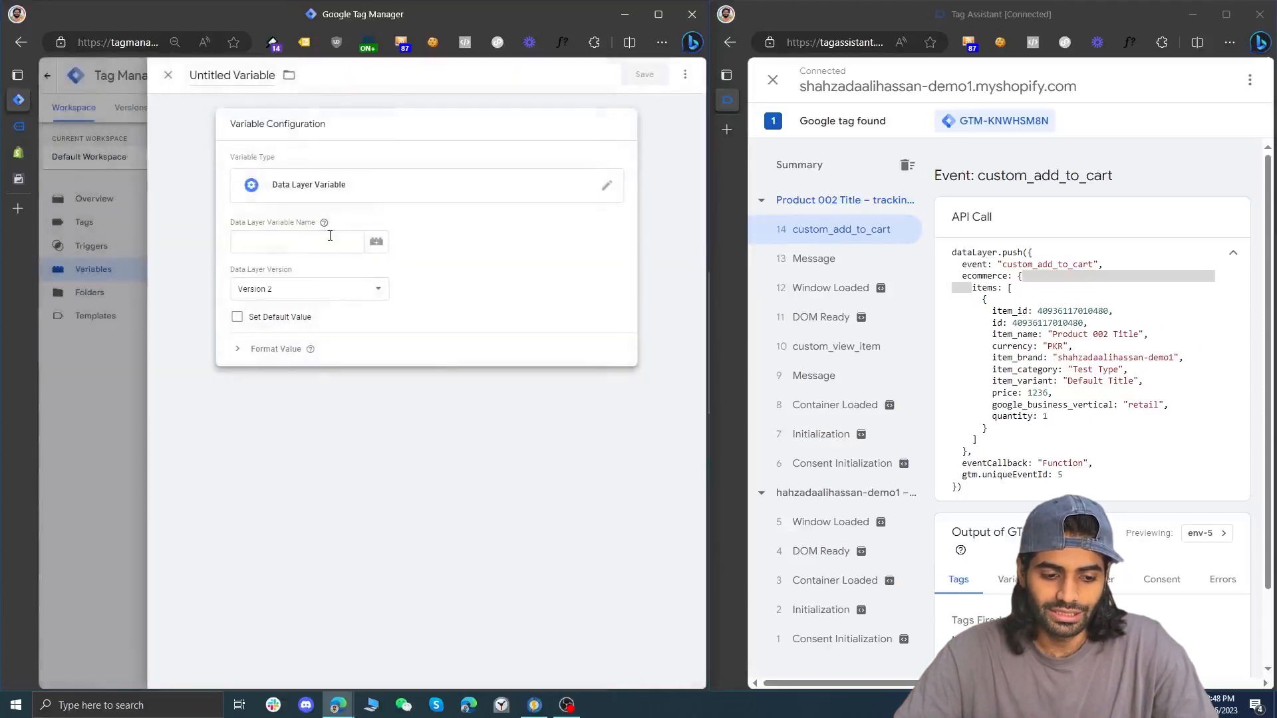
type("ecommerce.currency")
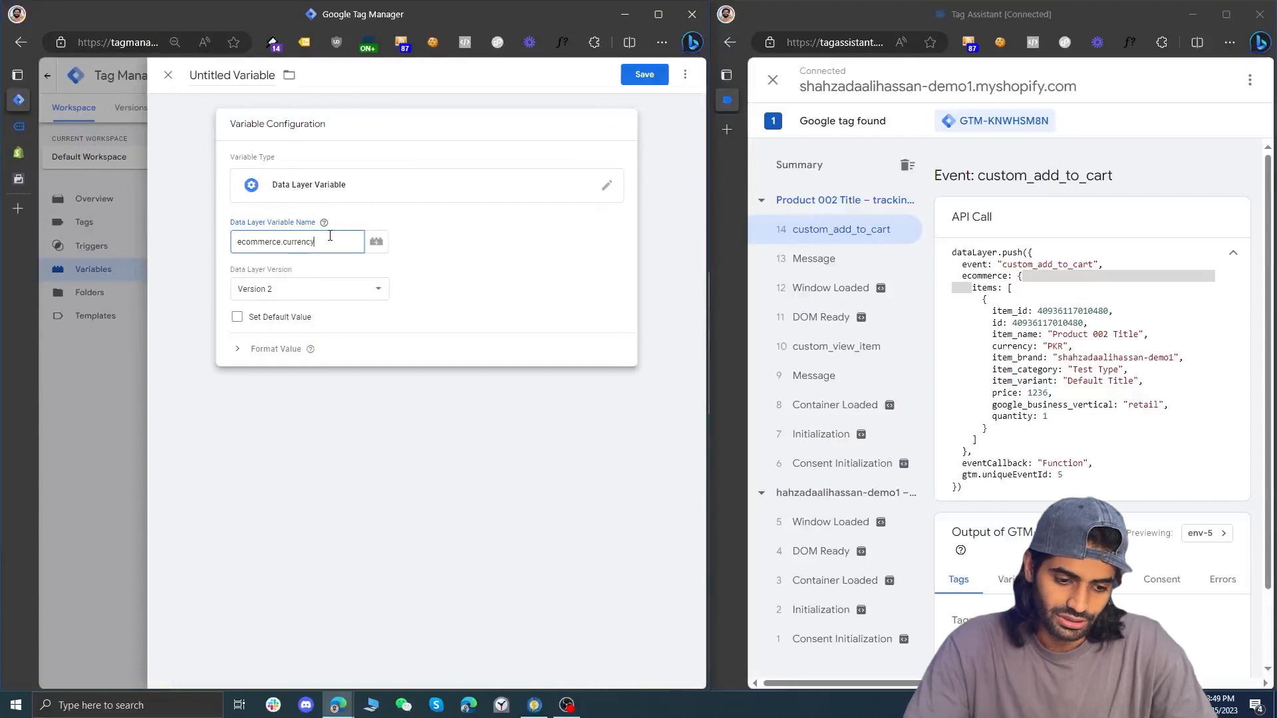
Name the data layer variable DLV ecommerce.currency and save it
key("ctrl+a")
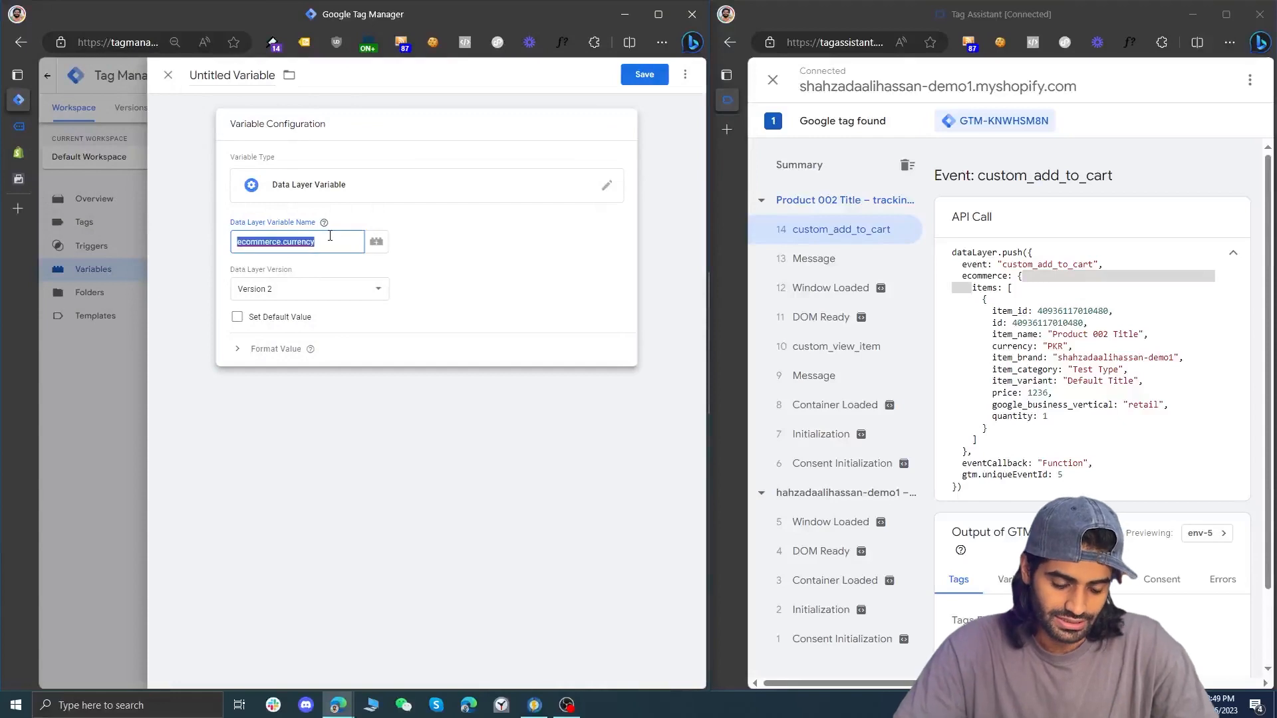
left_click(239, 72)
type("DLV")
key("ctrl+v")
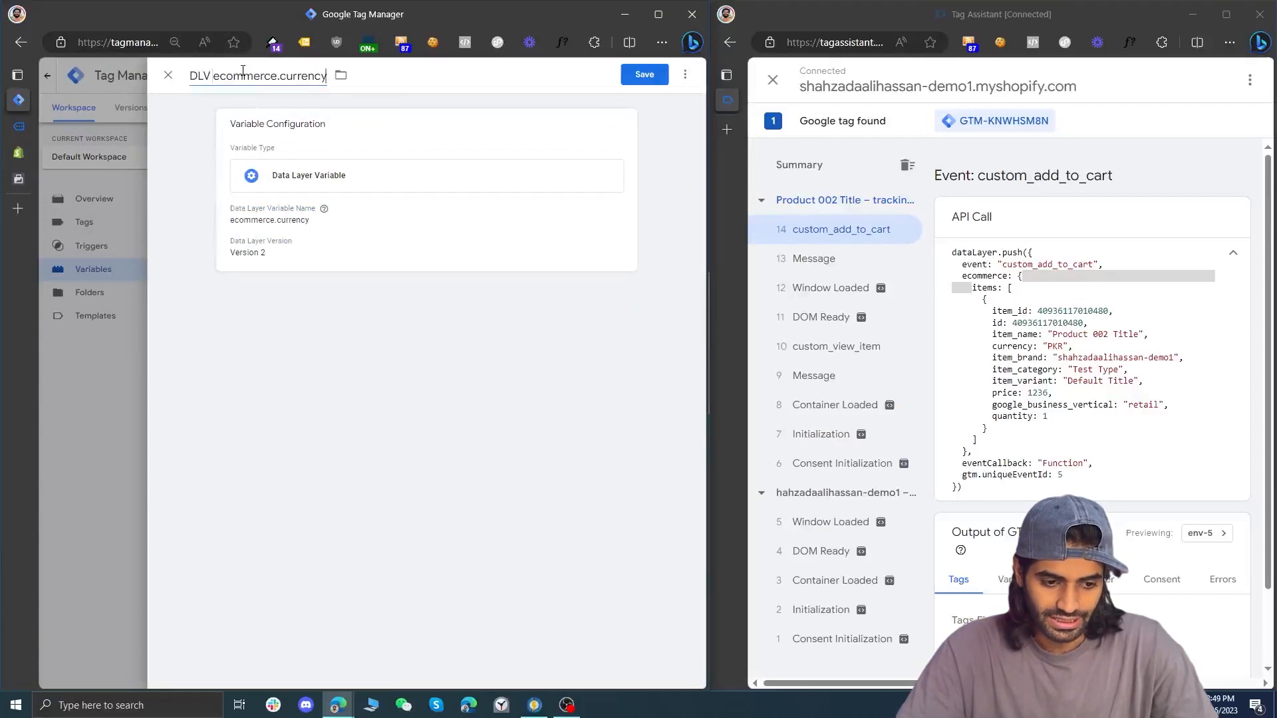
left_click(642, 75)
Reload the store's Product 002 page, add the product to the cart, and check the currency line of the new custom_add_to_cart event in Tag Assistant
left_click(19, 153)
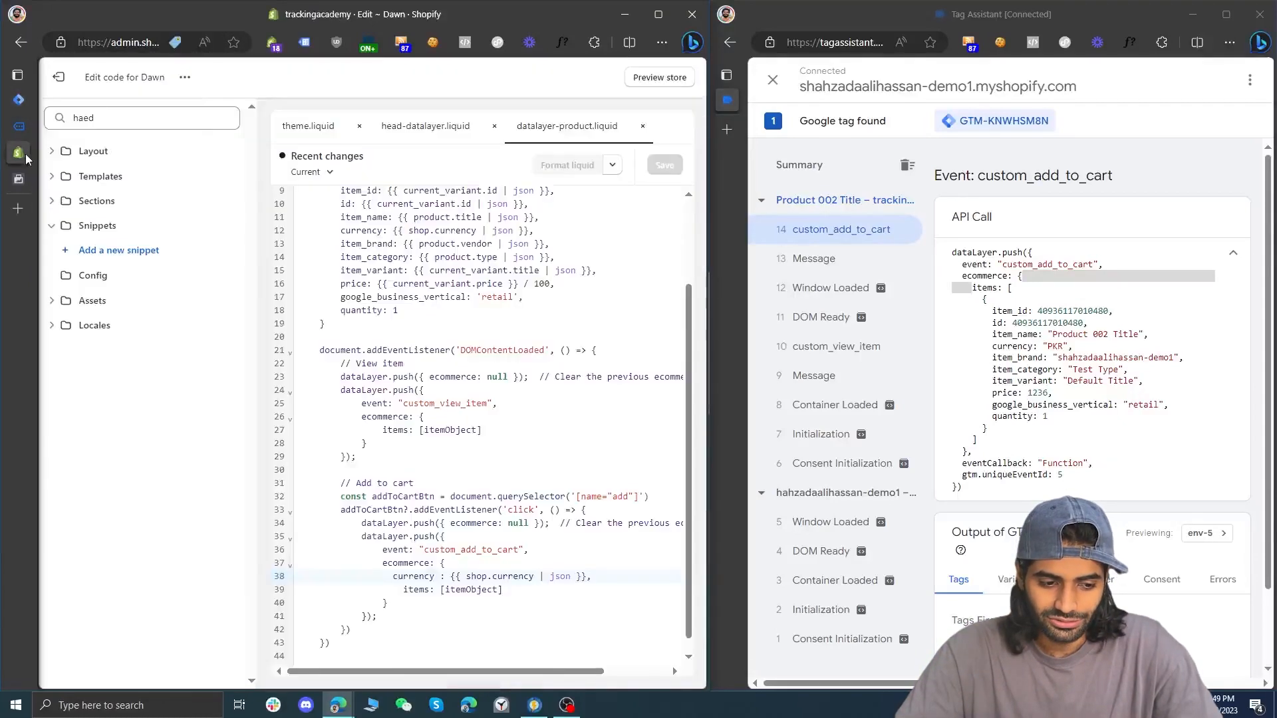
left_click(24, 131)
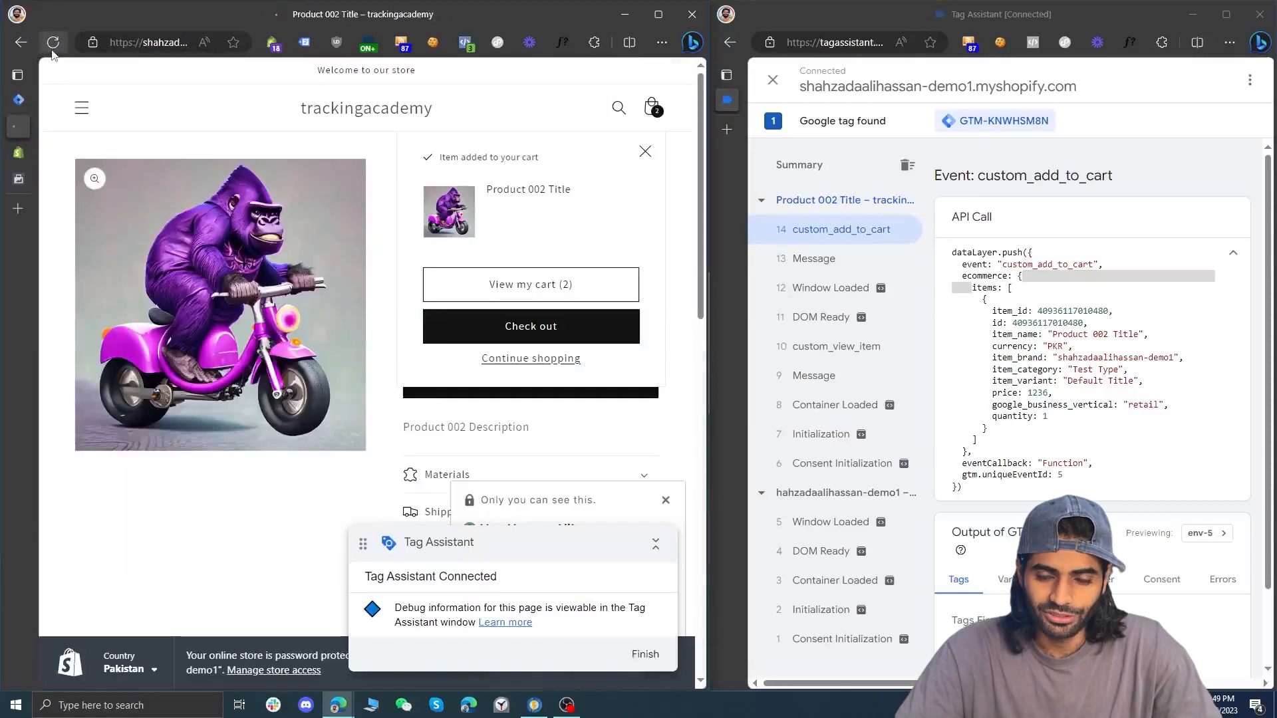
left_click(52, 45)
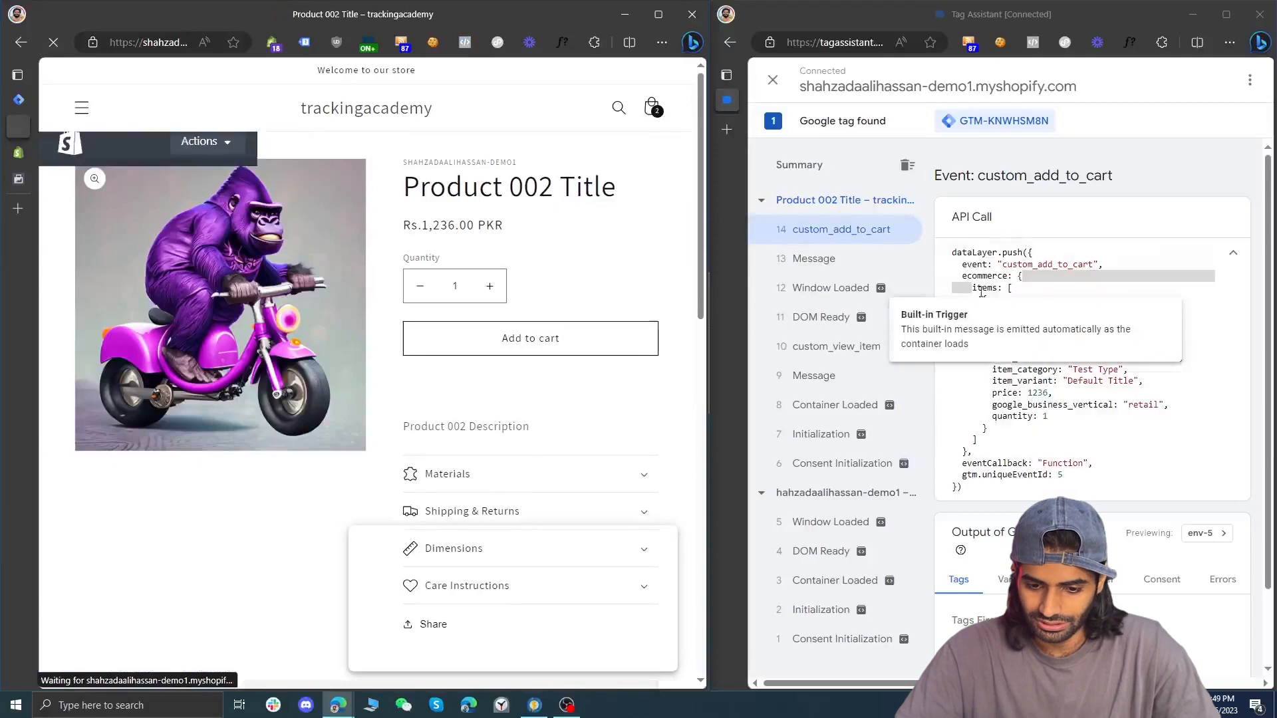
left_click(570, 337)
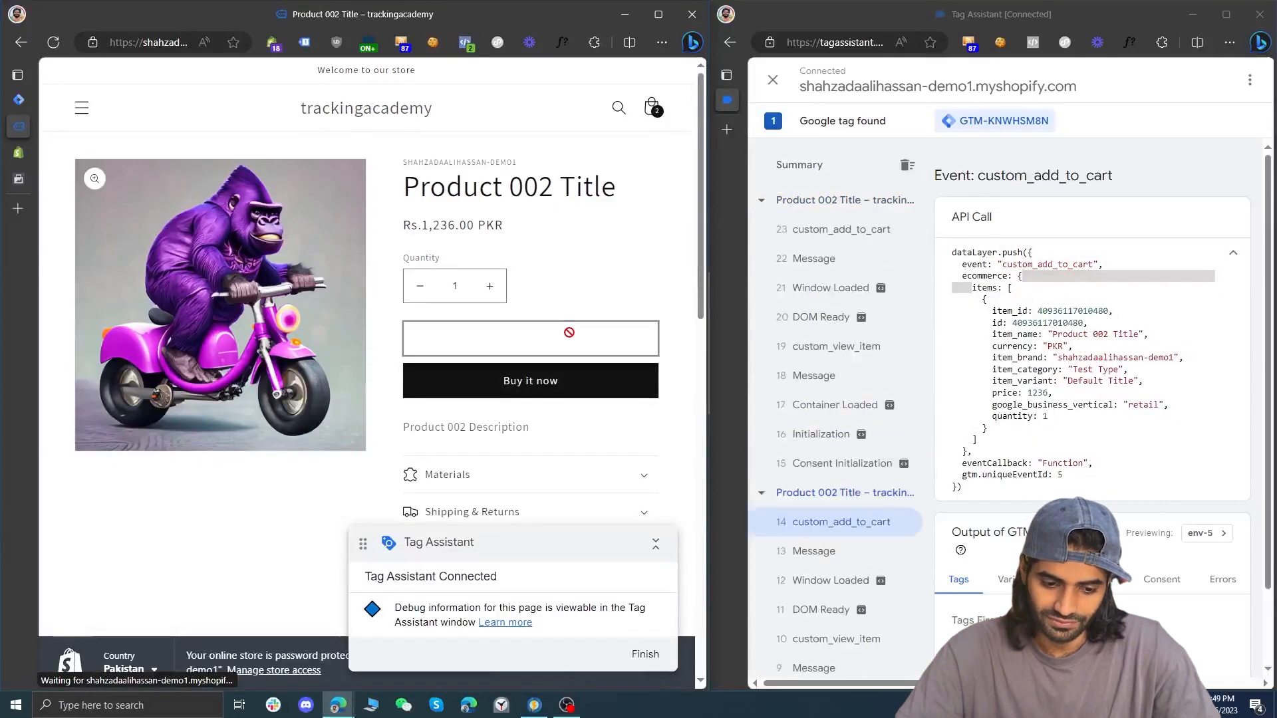
left_click(844, 241)
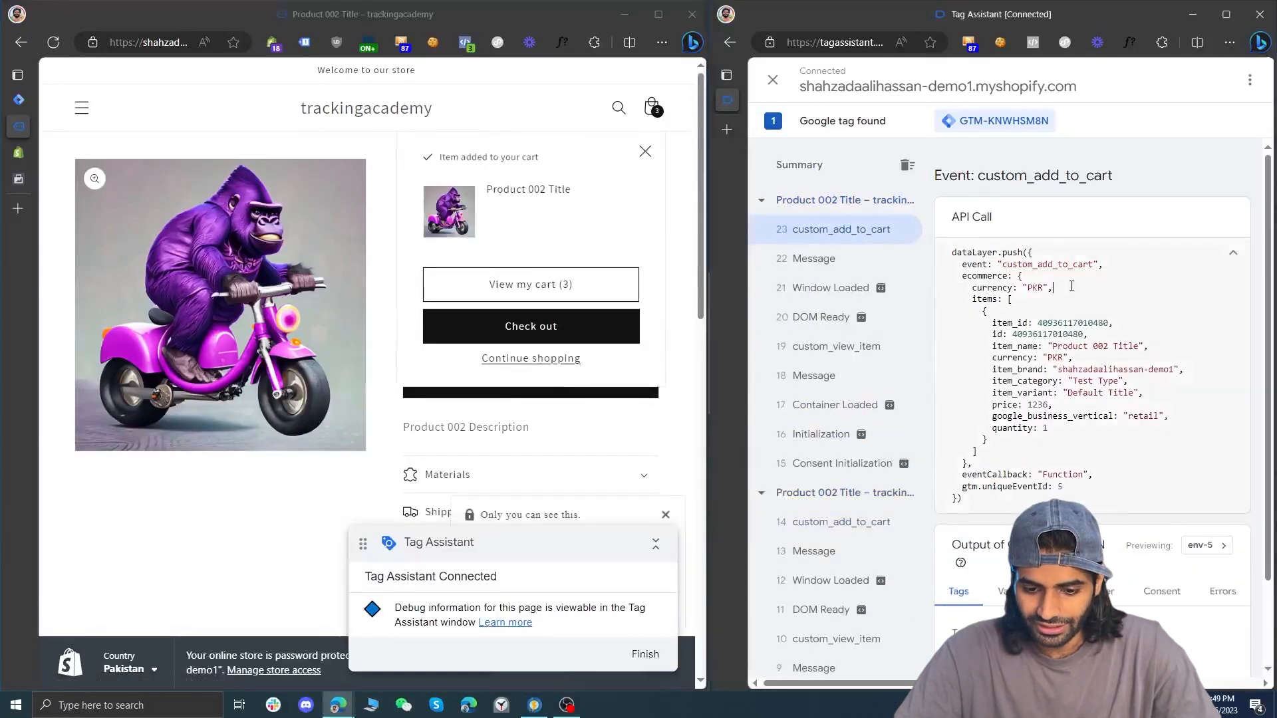
left_click_drag(1072, 286, 943, 293)
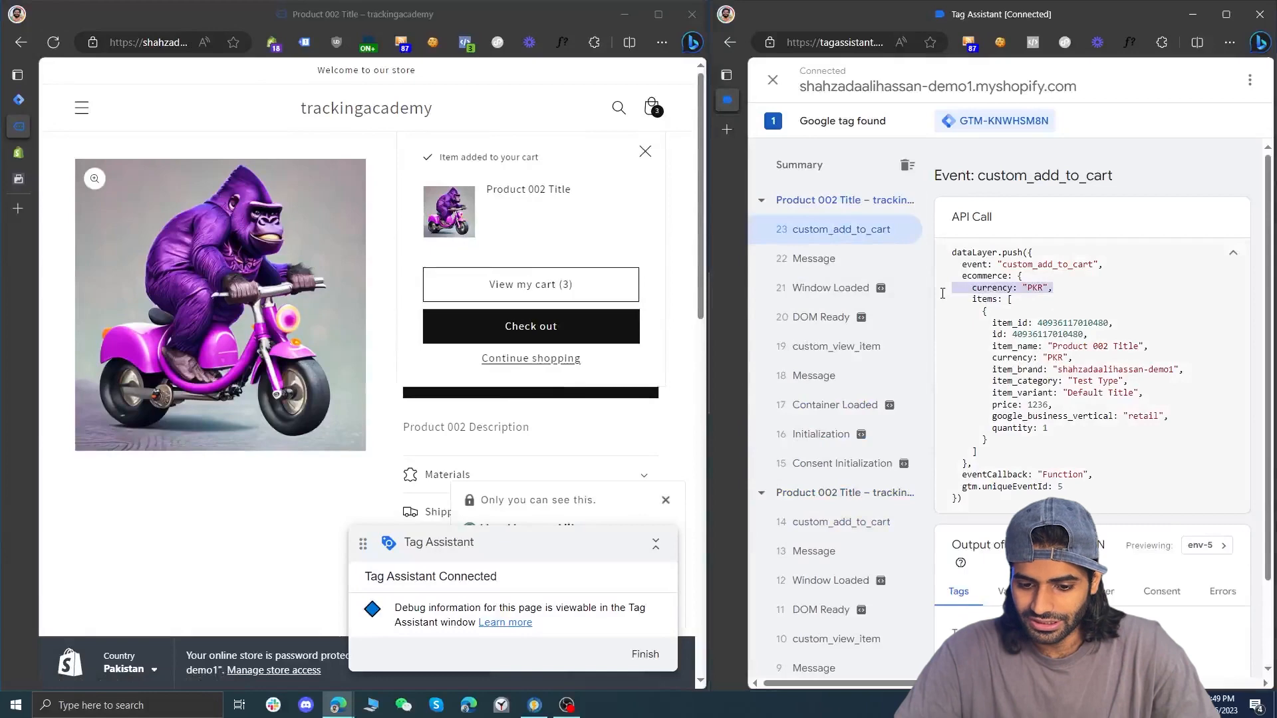
Switch to Google Tag Manager and create a new Facebook Pixel tag that fires on the CE custom_add_to_cart trigger
left_click(19, 99)
left_click(108, 233)
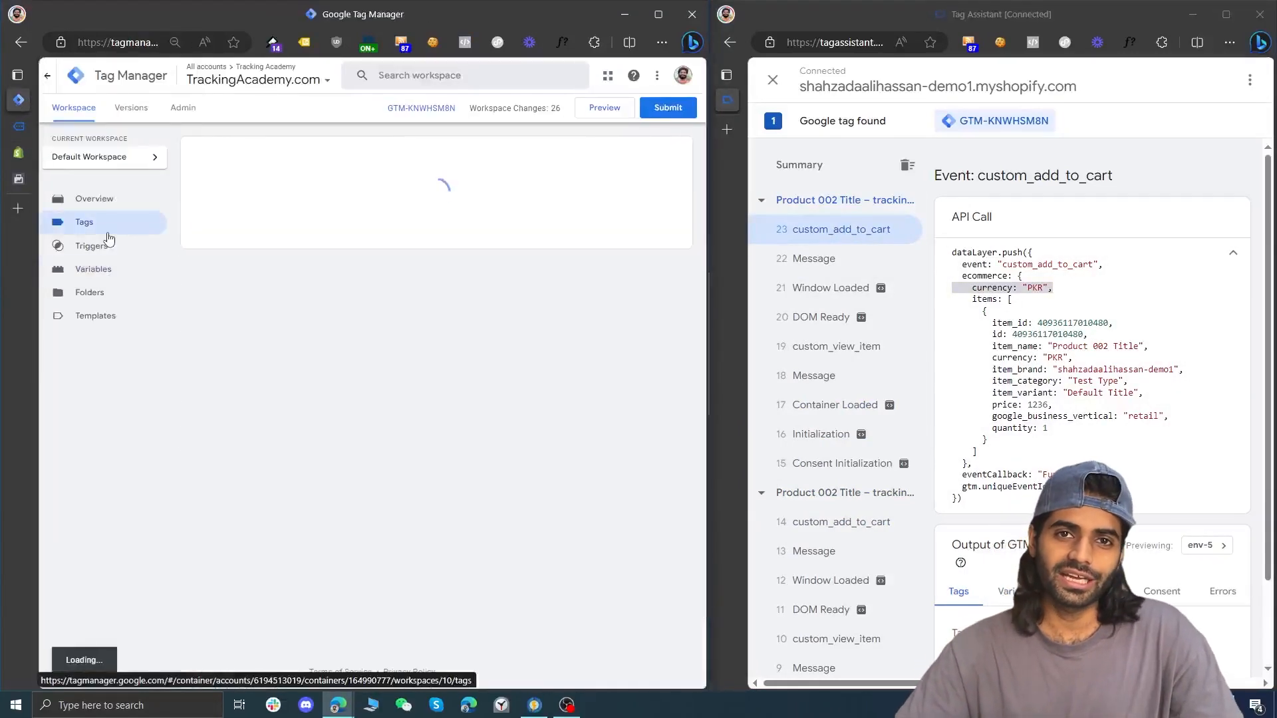
left_click(659, 151)
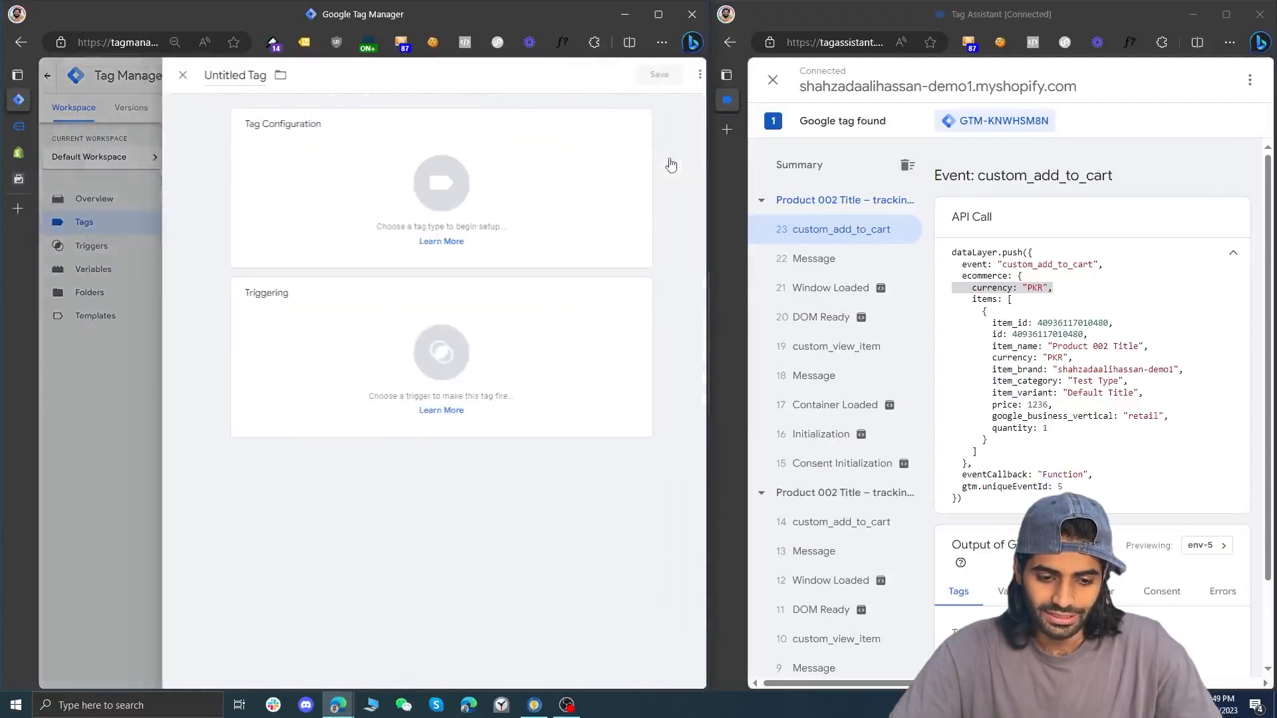
left_click(428, 300)
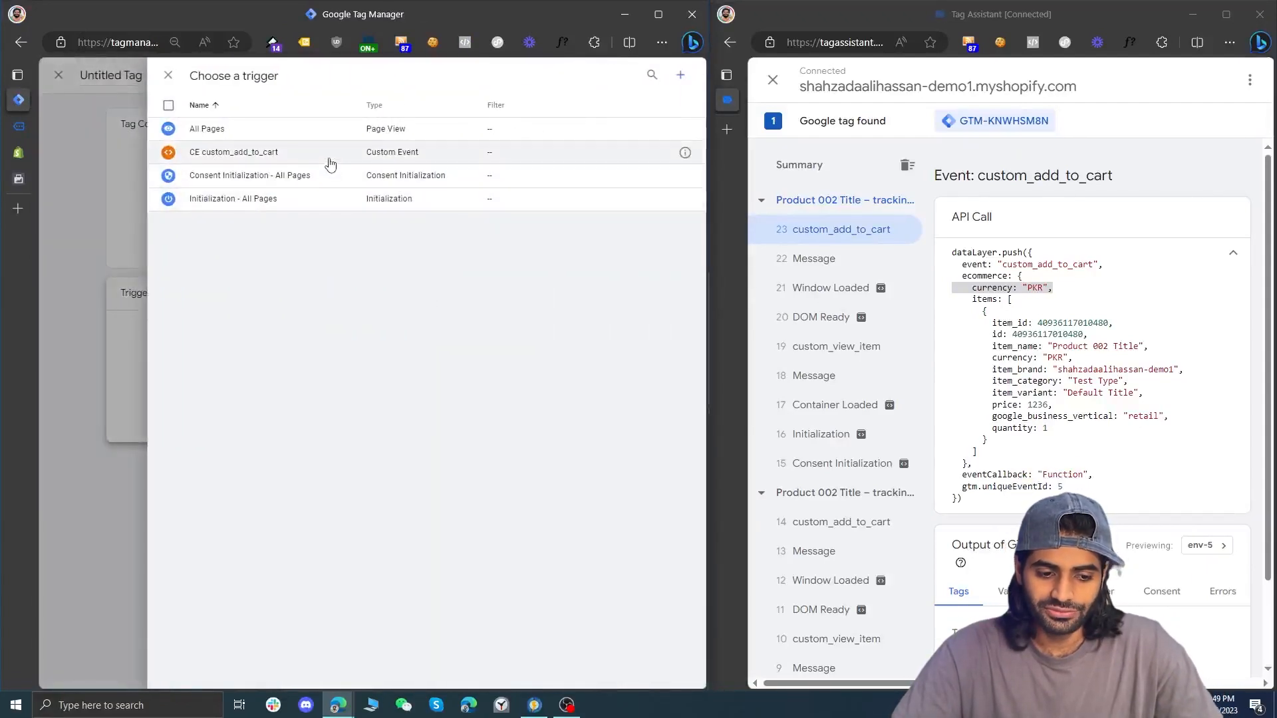
left_click(325, 154)
left_click(352, 206)
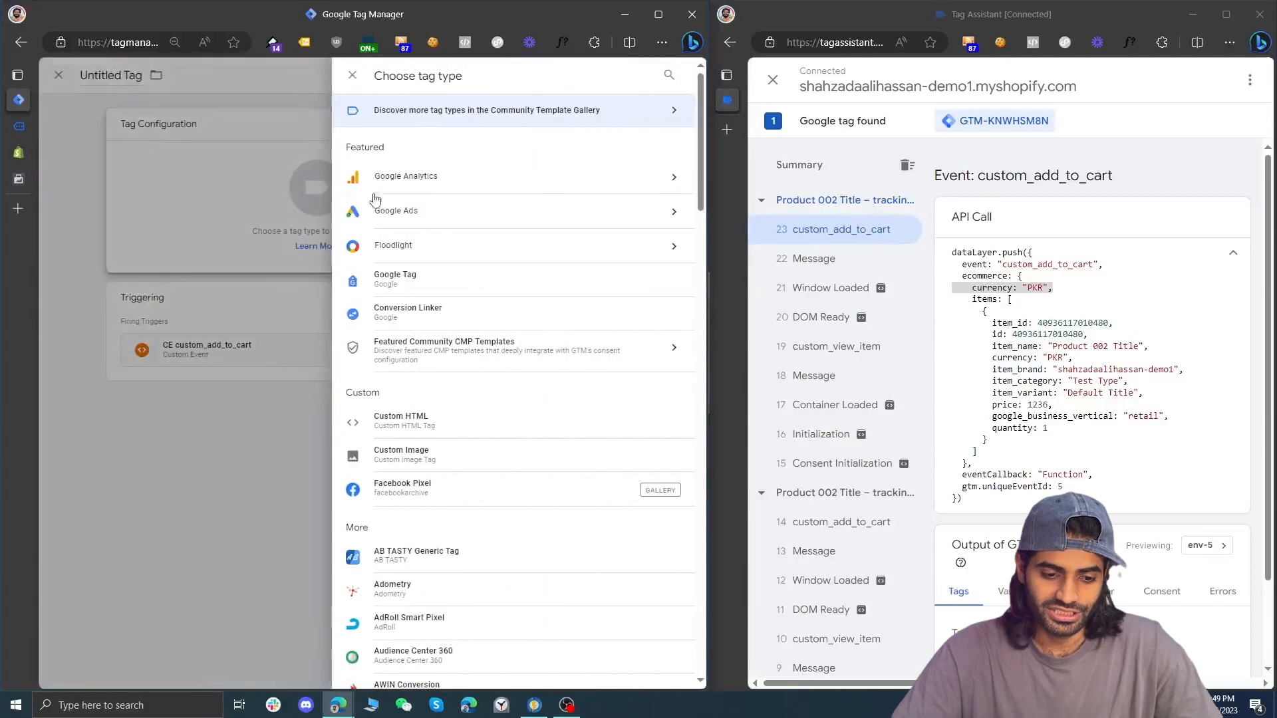
left_click(450, 505)
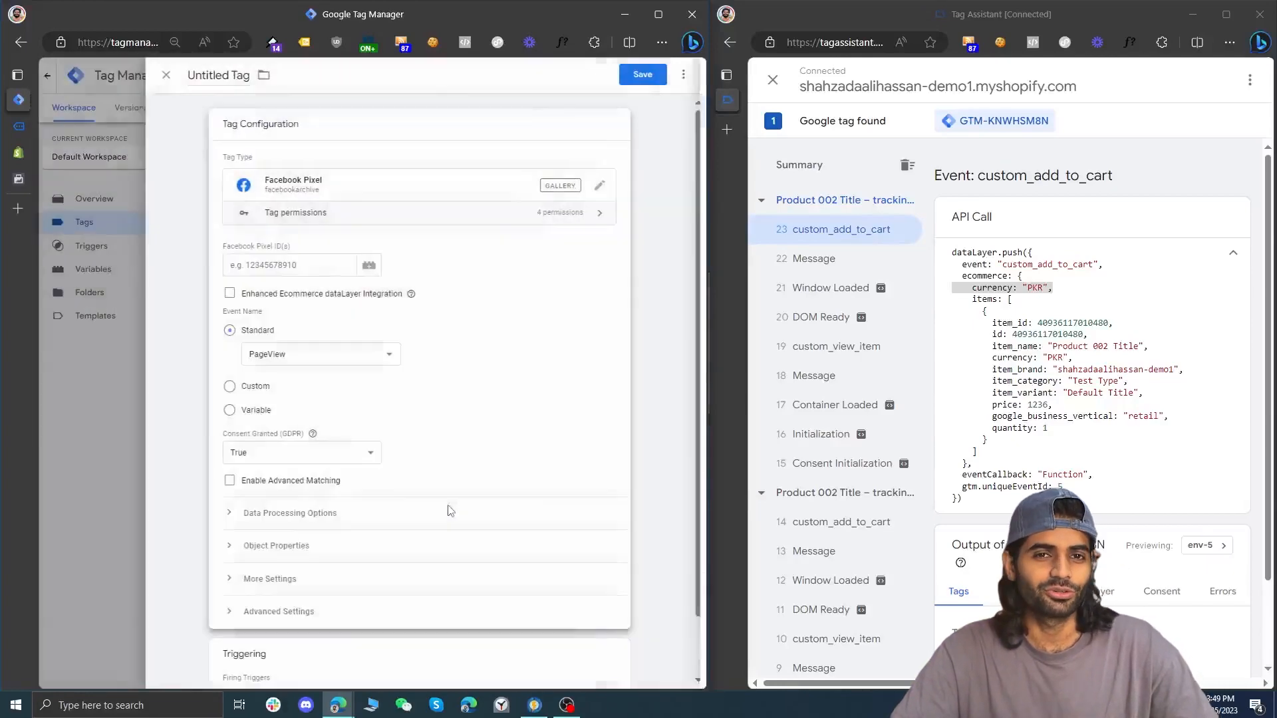
Set the tag's Facebook Pixel ID to the Meta Database ID variable and its standard event to AddToCart
left_click(371, 265)
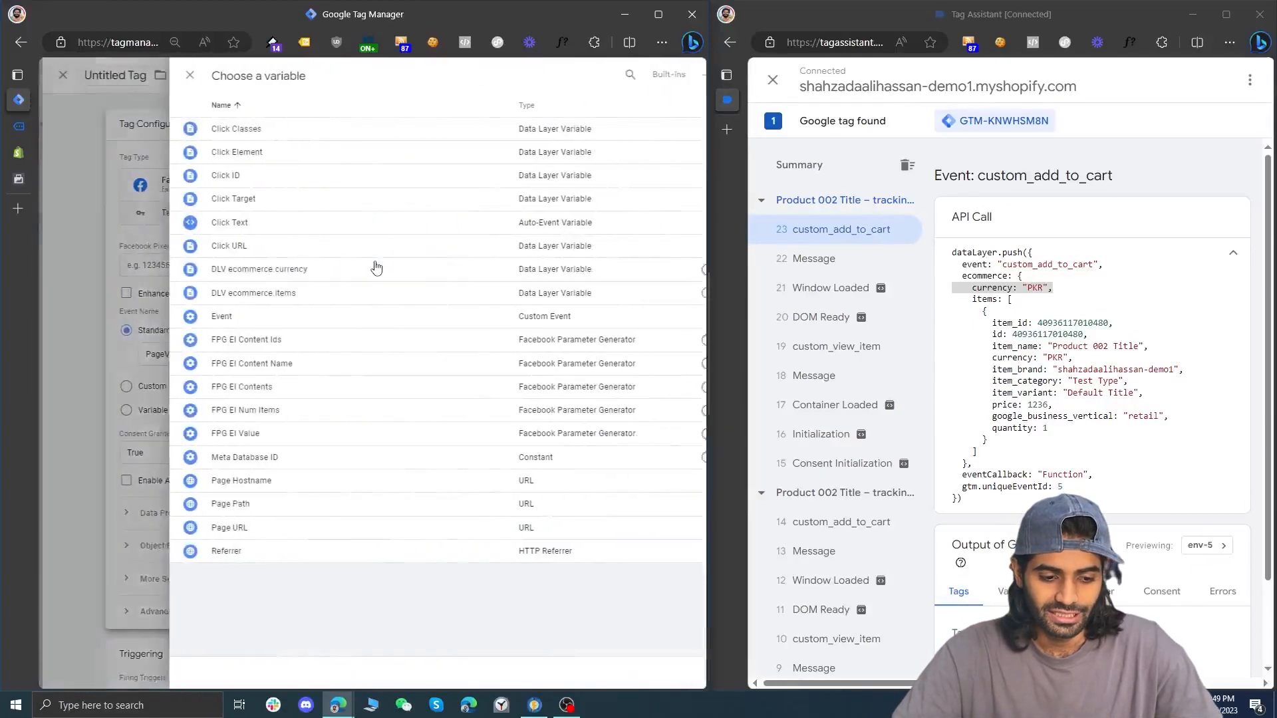
left_click(260, 465)
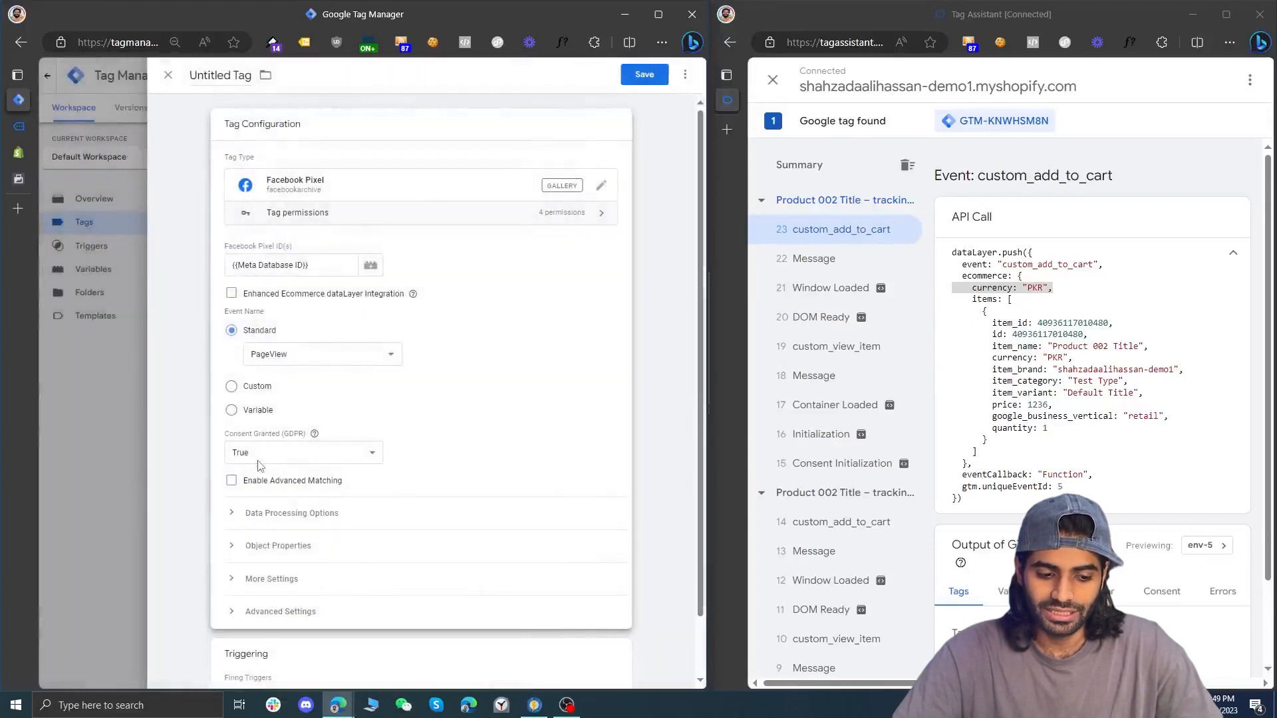
left_click(255, 362)
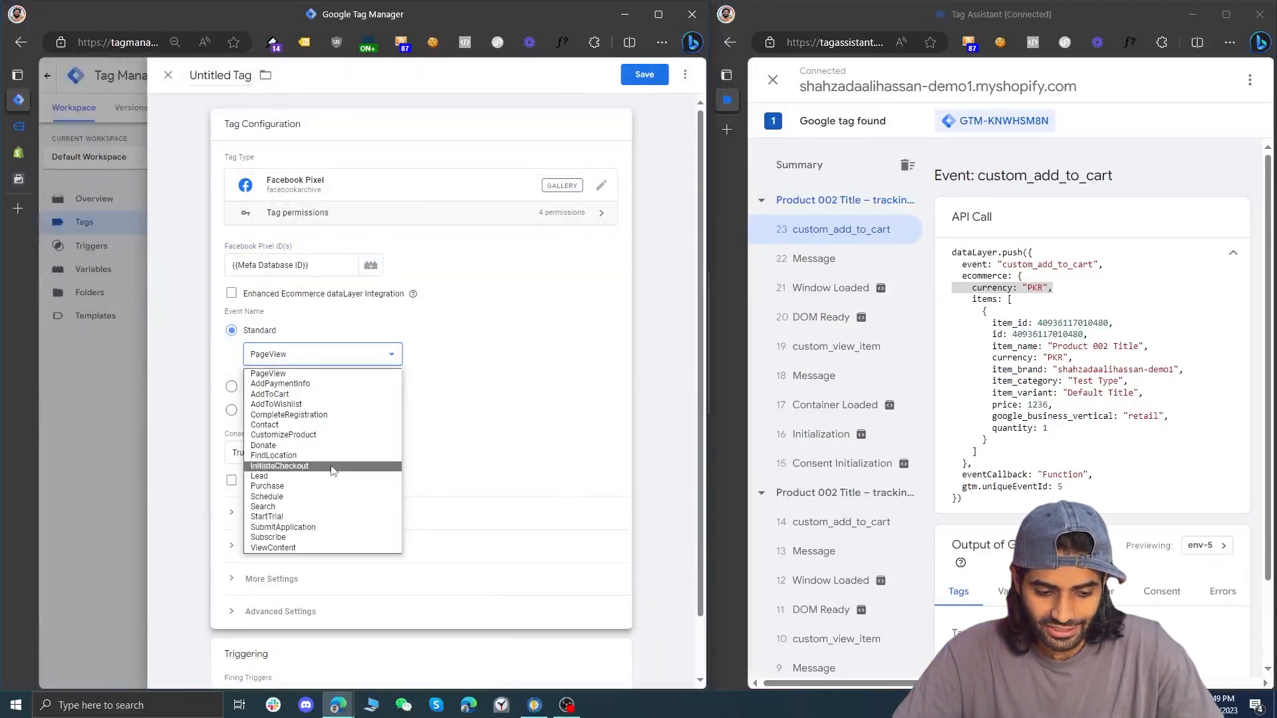
left_click(351, 394)
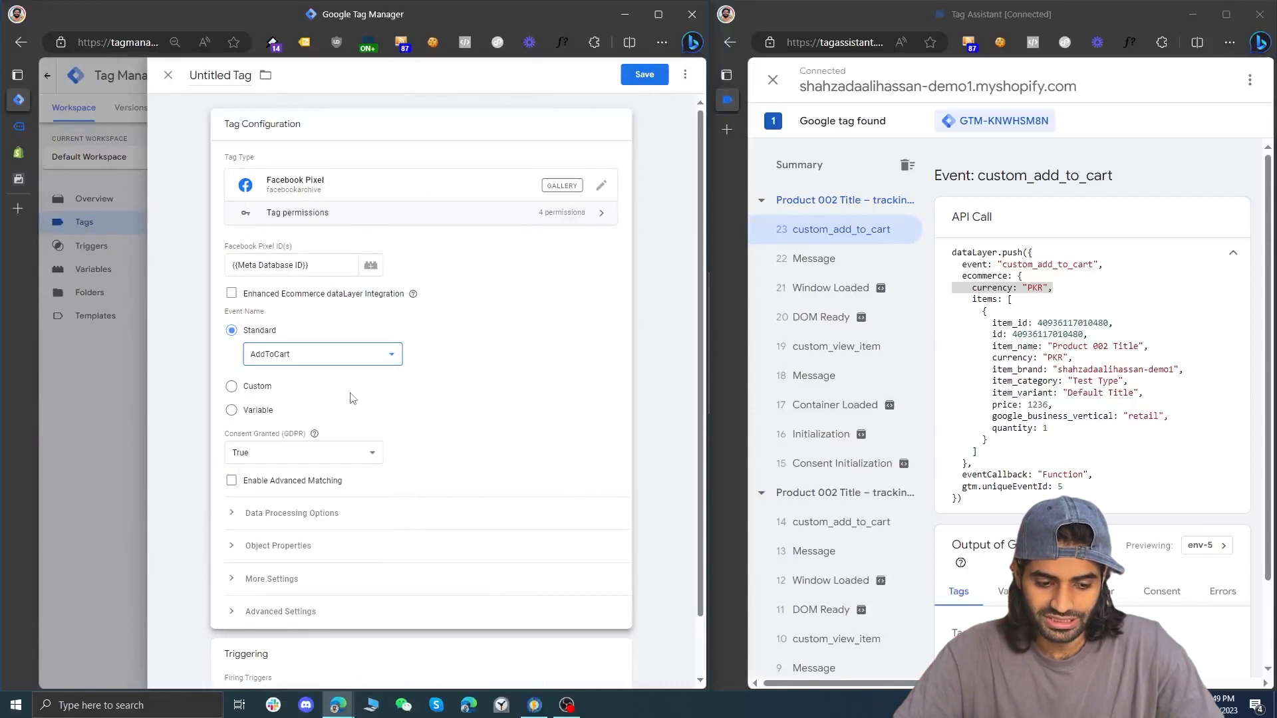
Expand the tag's Object Properties and add six empty property rows
scroll(302, 473, "down", 1)
left_click(300, 477)
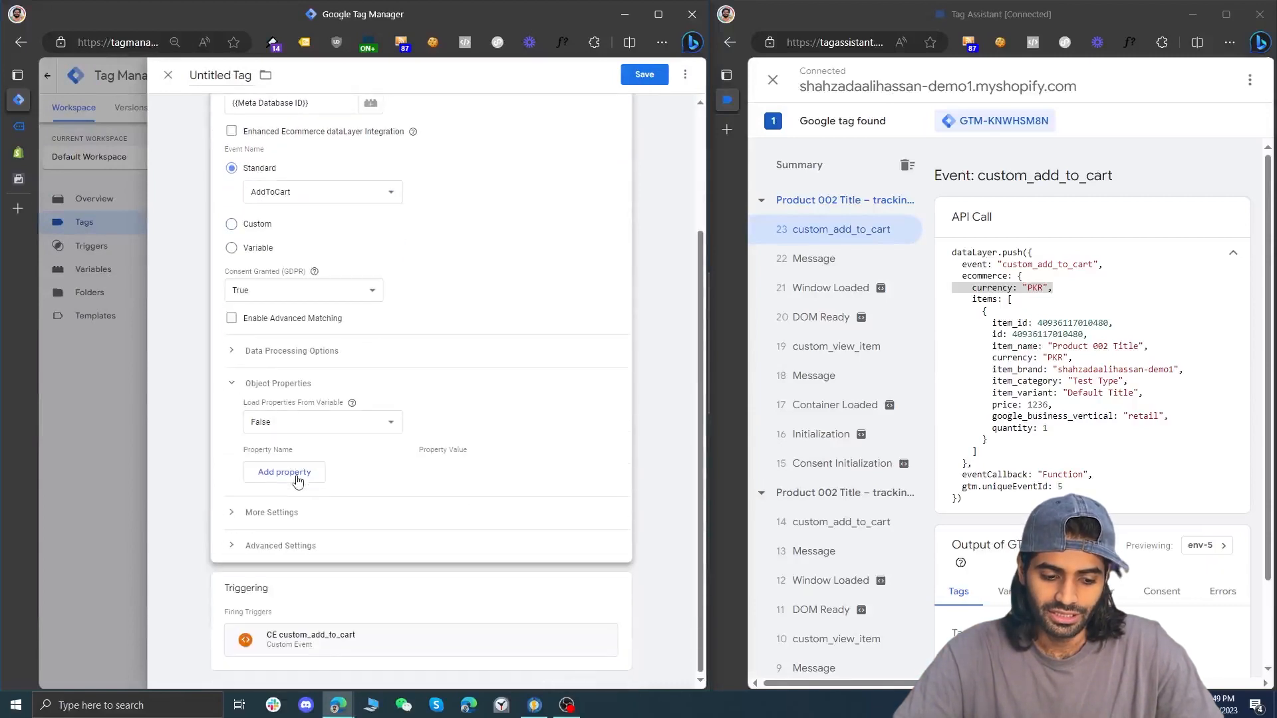
left_click(303, 471)
left_click(304, 500)
left_click(305, 528)
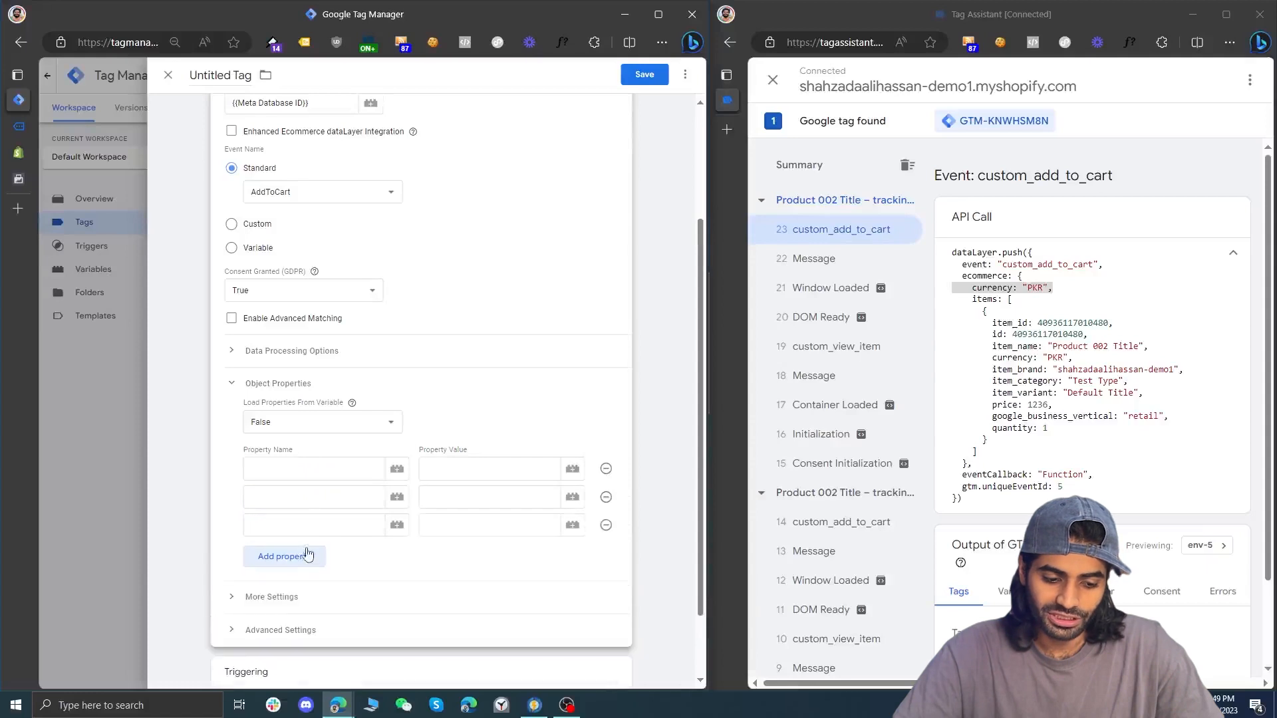
left_click(308, 556)
left_click(308, 588)
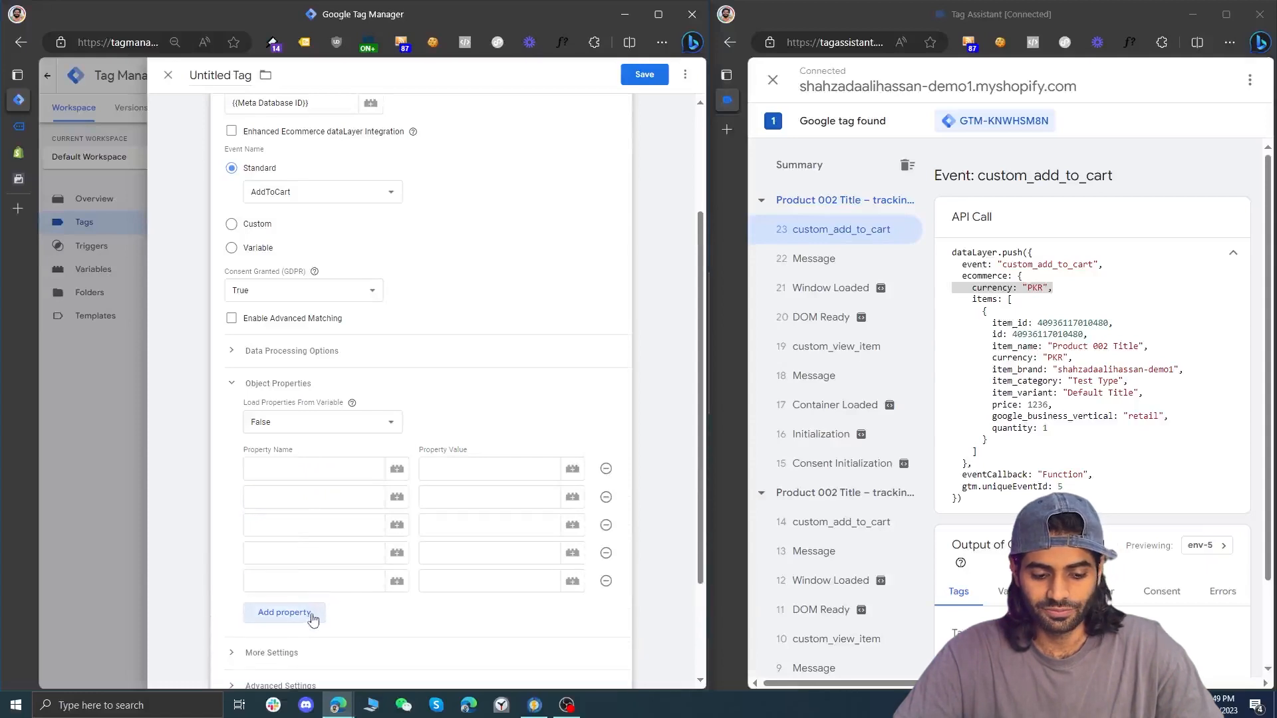
left_click(309, 617)
Name the first three object properties value, currency and content_ids, correcting the misspelled currency entry
left_click(330, 474)
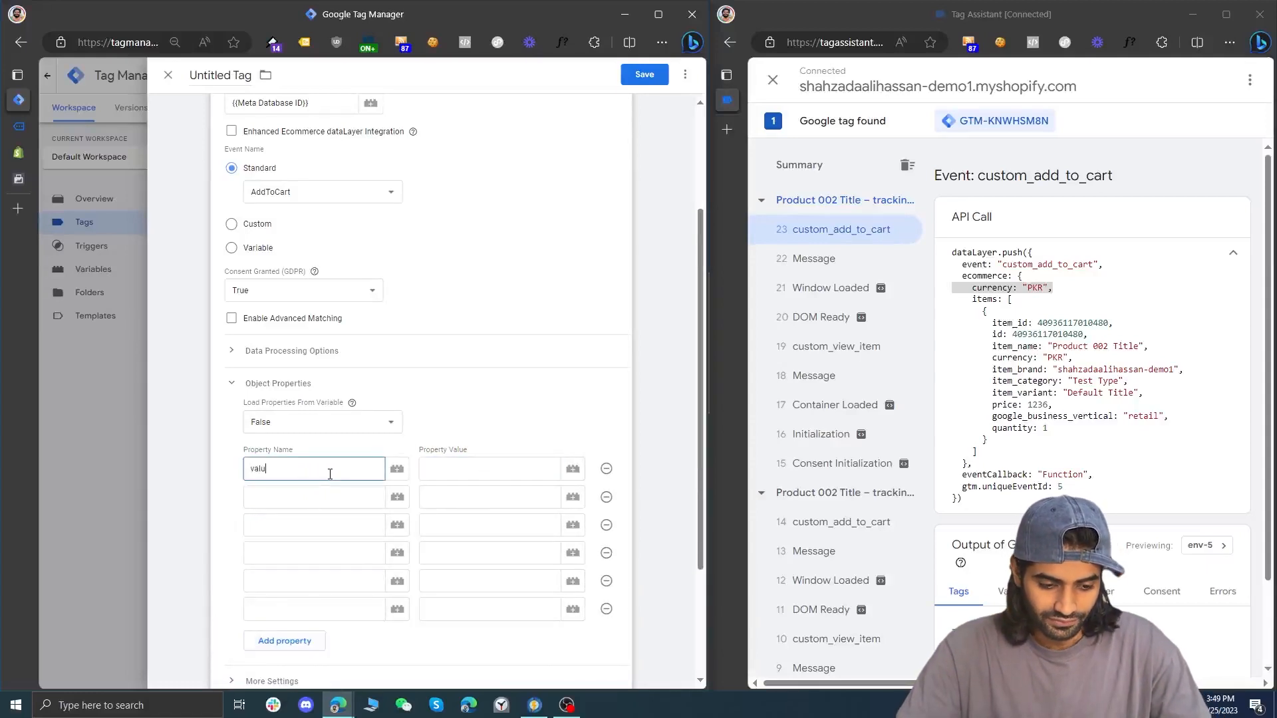
left_click(326, 495)
type("currenct")
right_click(277, 502)
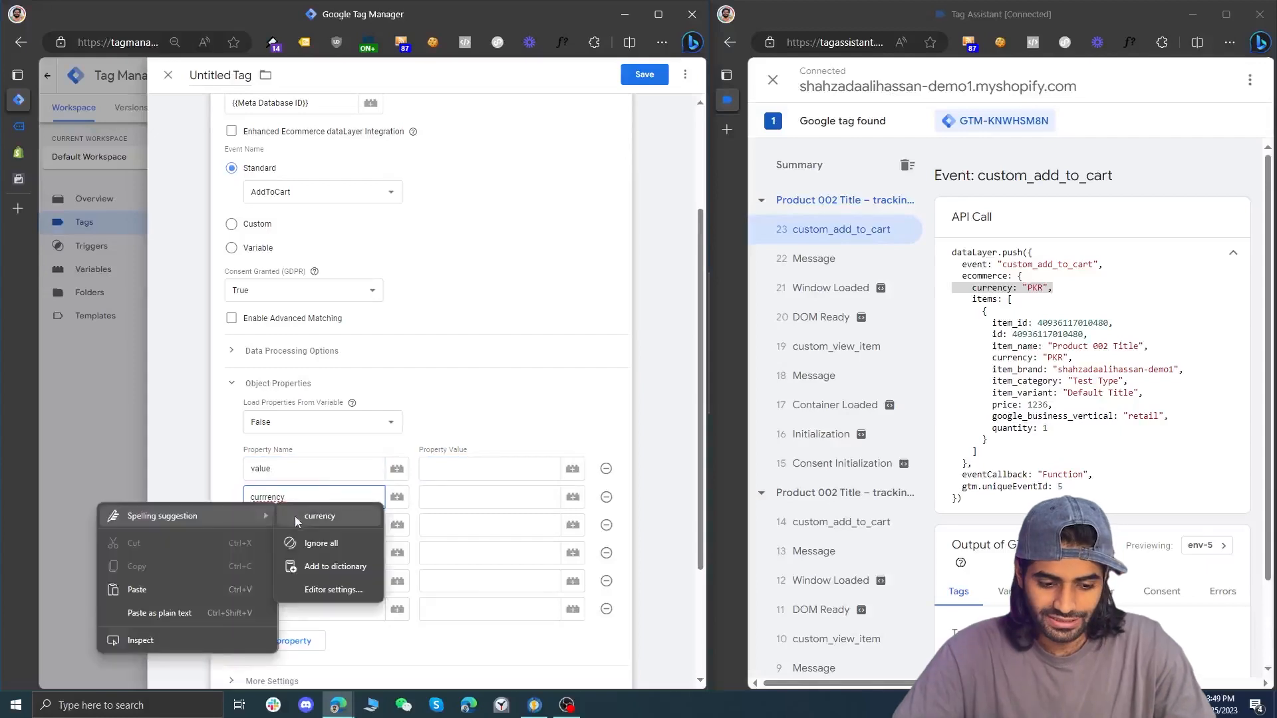
left_click(297, 522)
left_click(296, 523)
type("c")
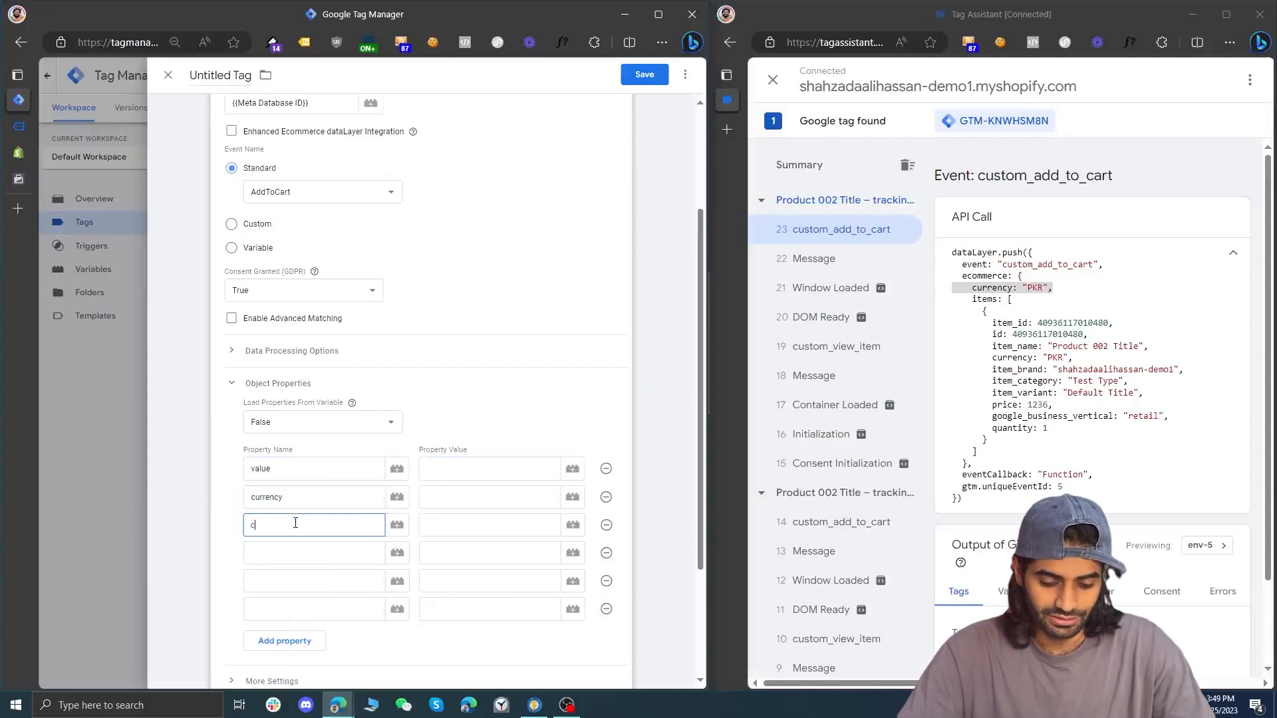
type("ontent_ids")
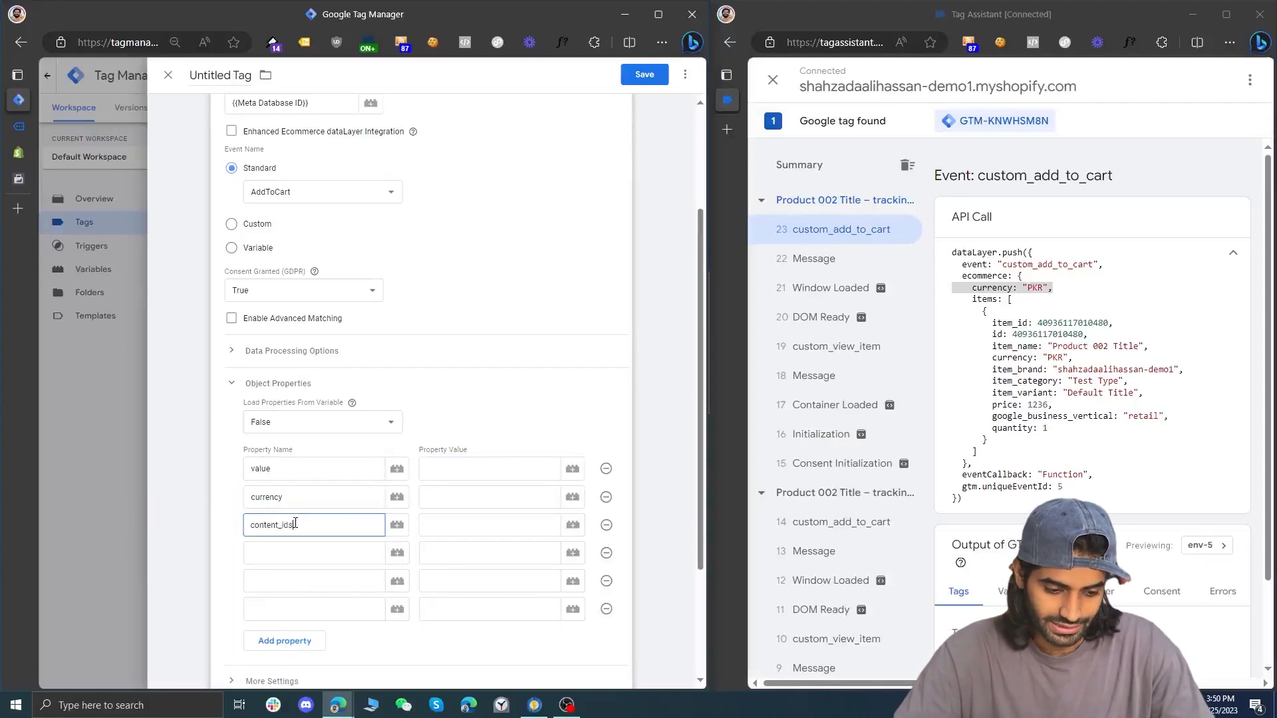
Name the next three object properties content_name, contents and num_items, and add a seventh named content_type
left_click(288, 557)
type("content_name")
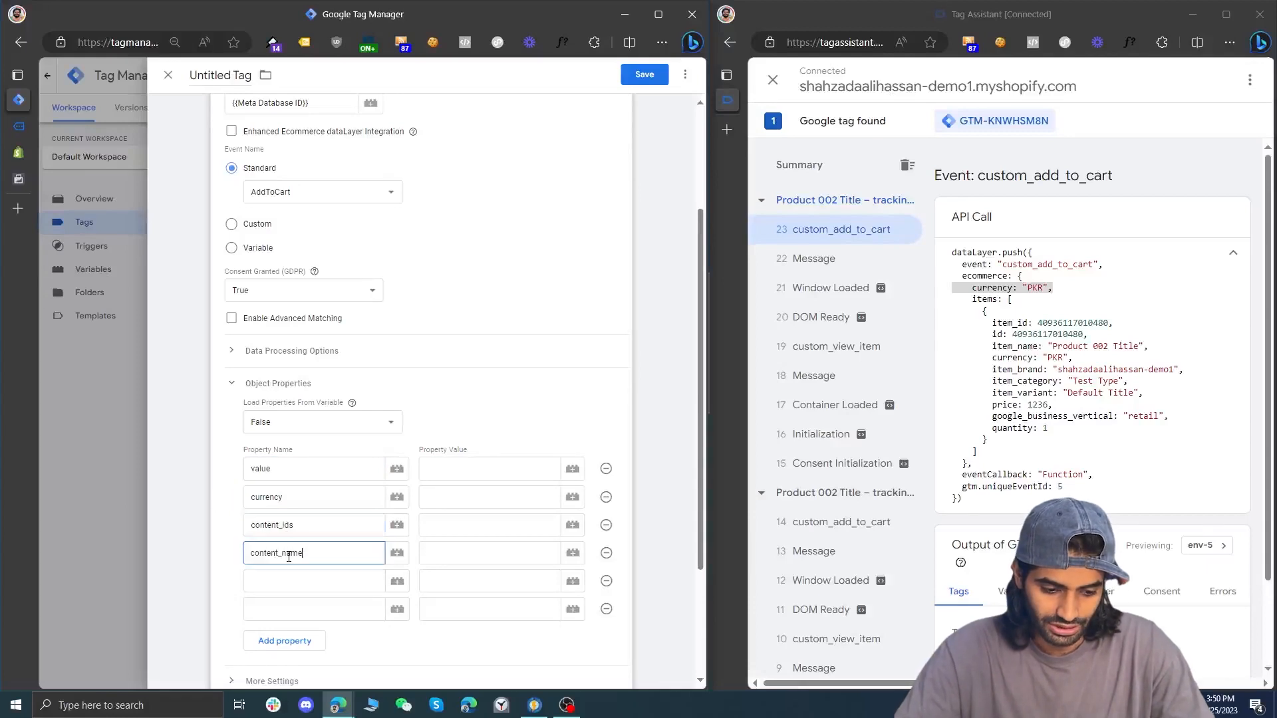
left_click(286, 574)
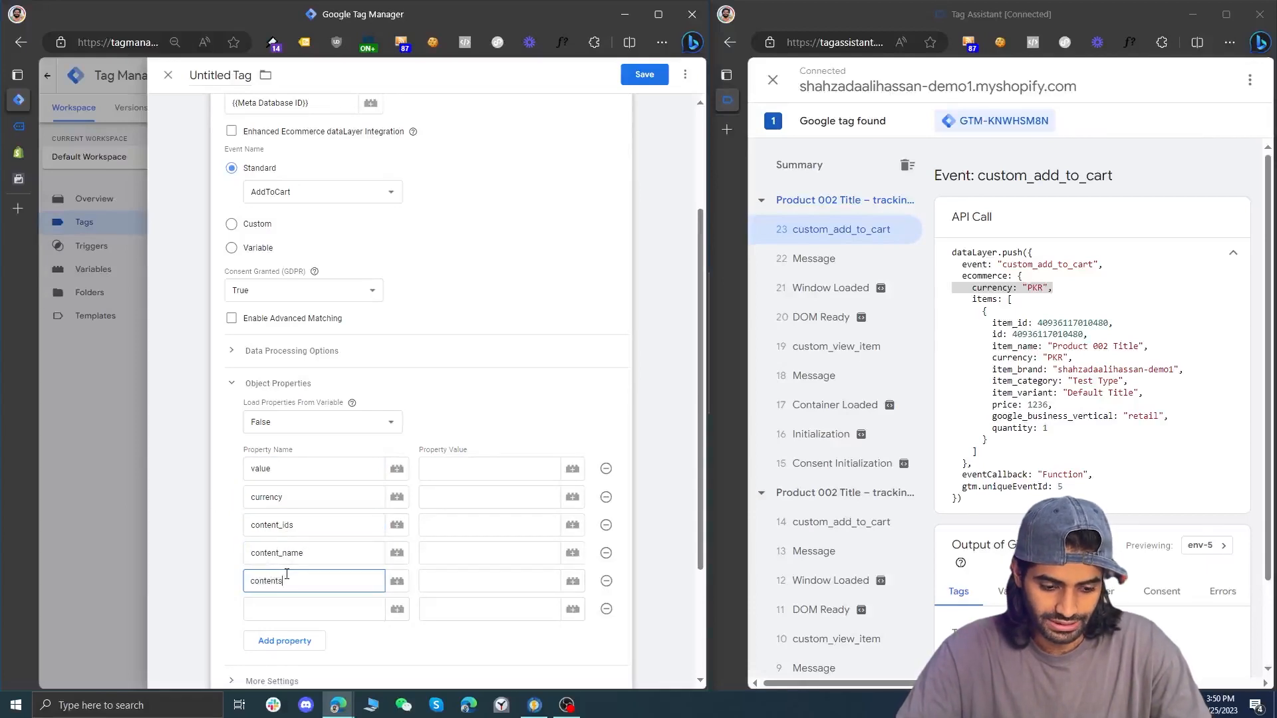
left_click(285, 613)
type("num_items")
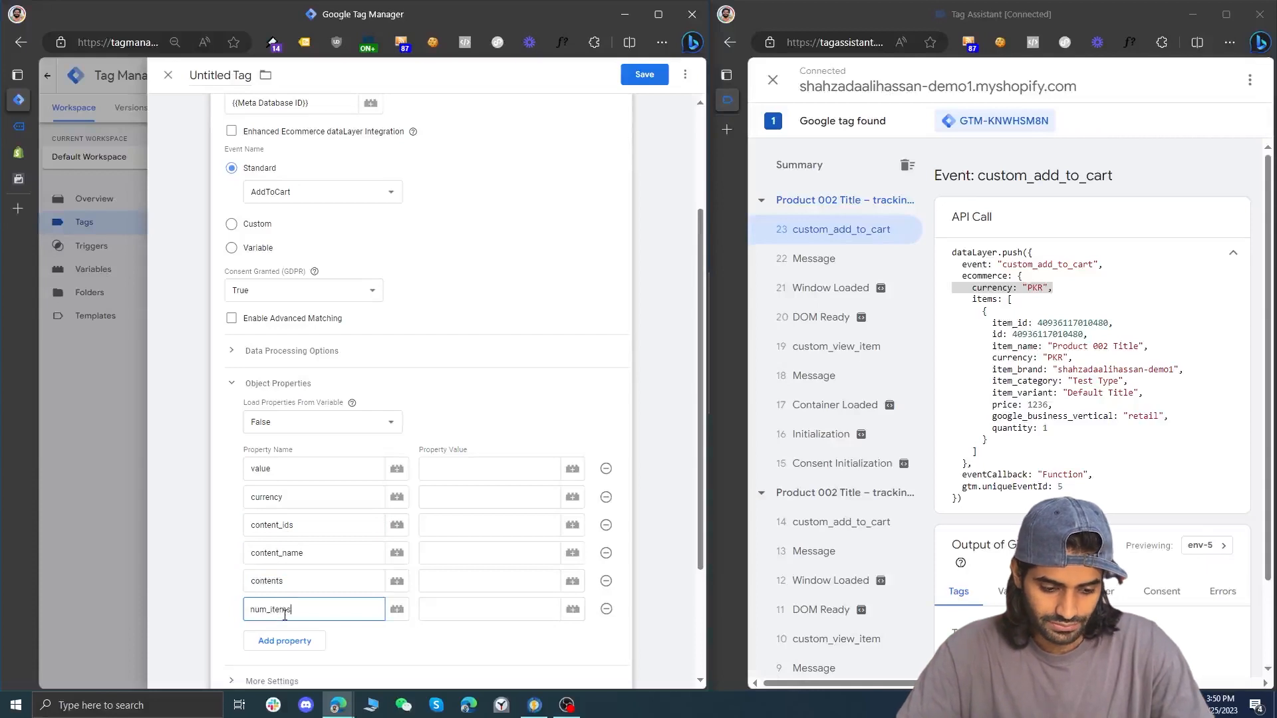
left_click(285, 641)
type("content_type")
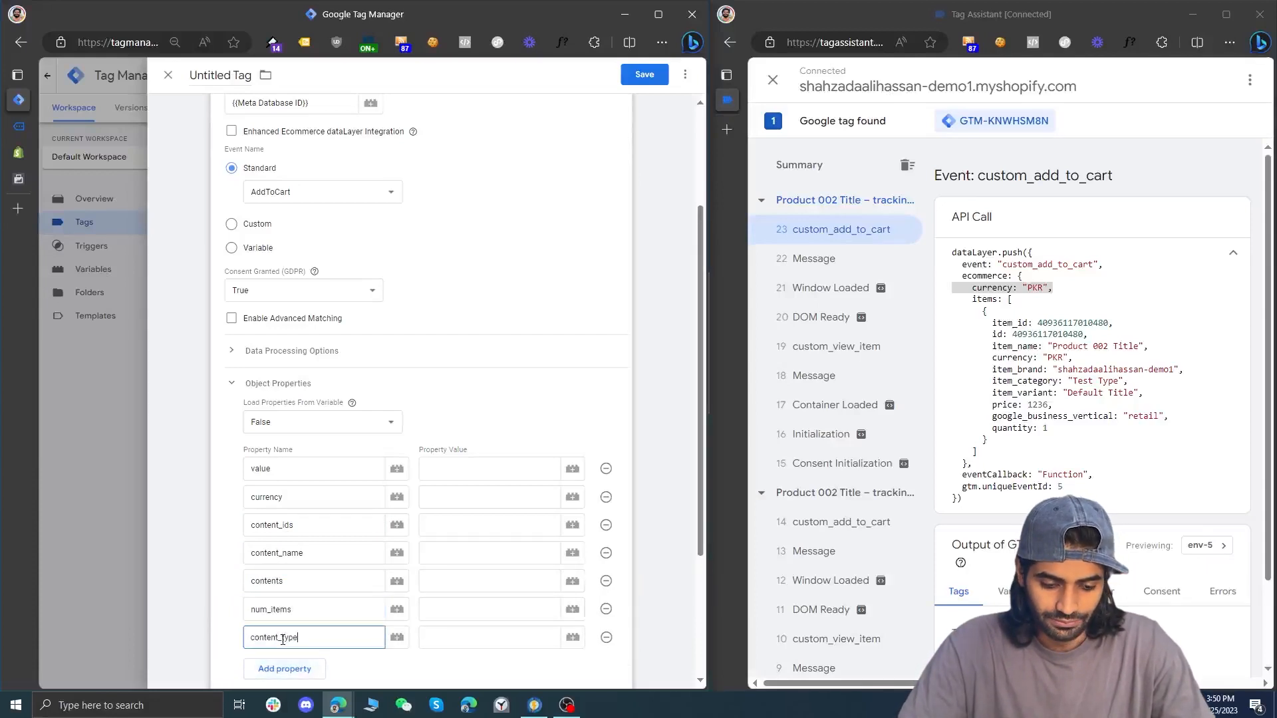
Set content_type to product, num_items to {{FPG EI Num Items}} and contents to {{FPG EI Contents}}
left_click(474, 642)
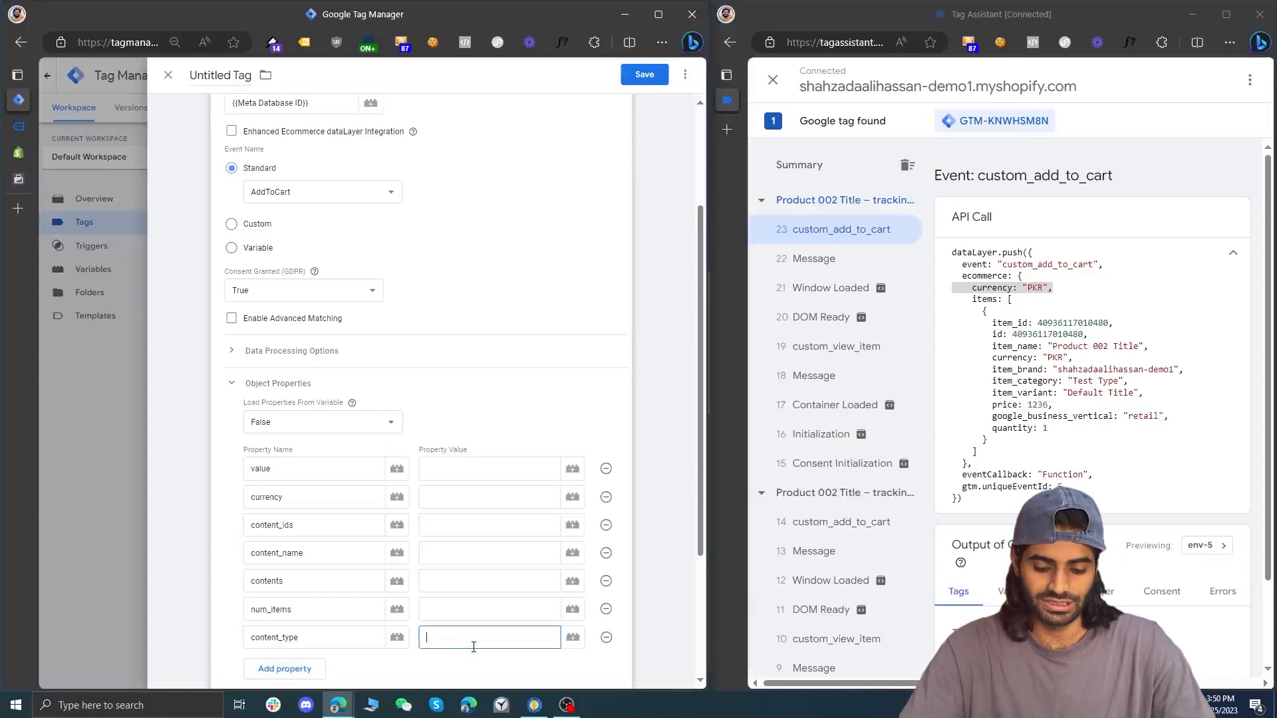
left_click(458, 615)
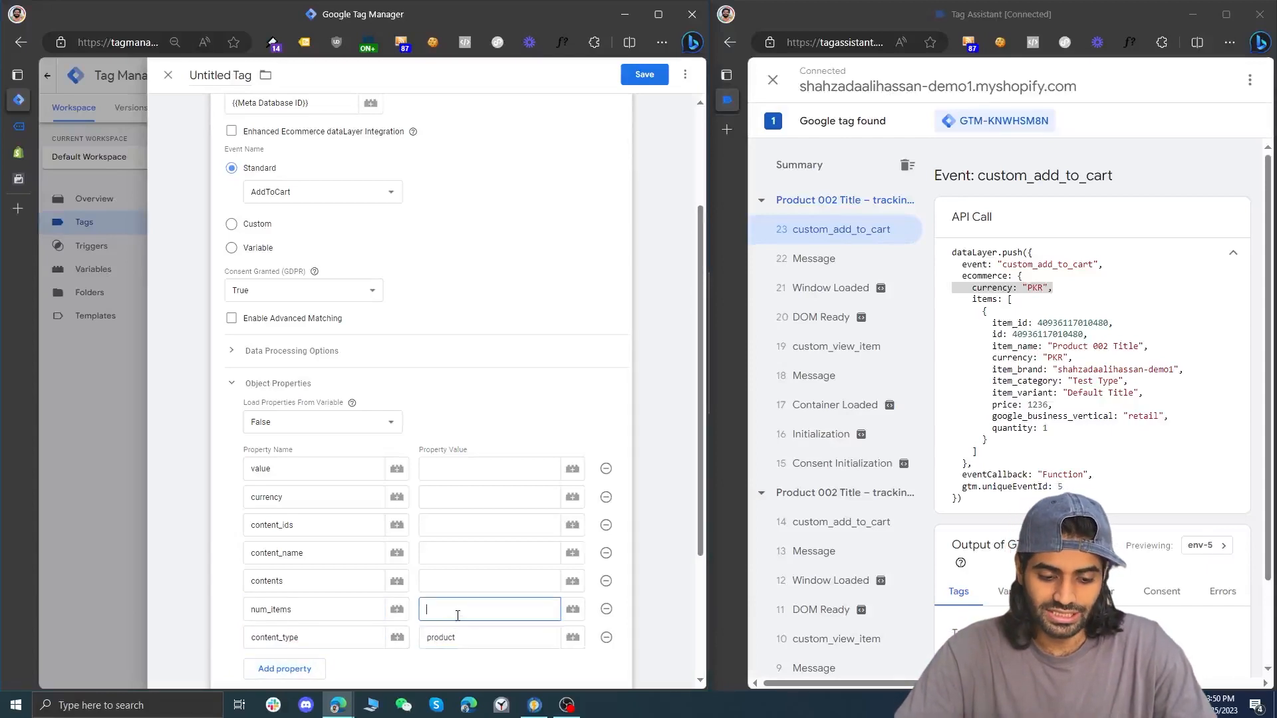
left_click(576, 613)
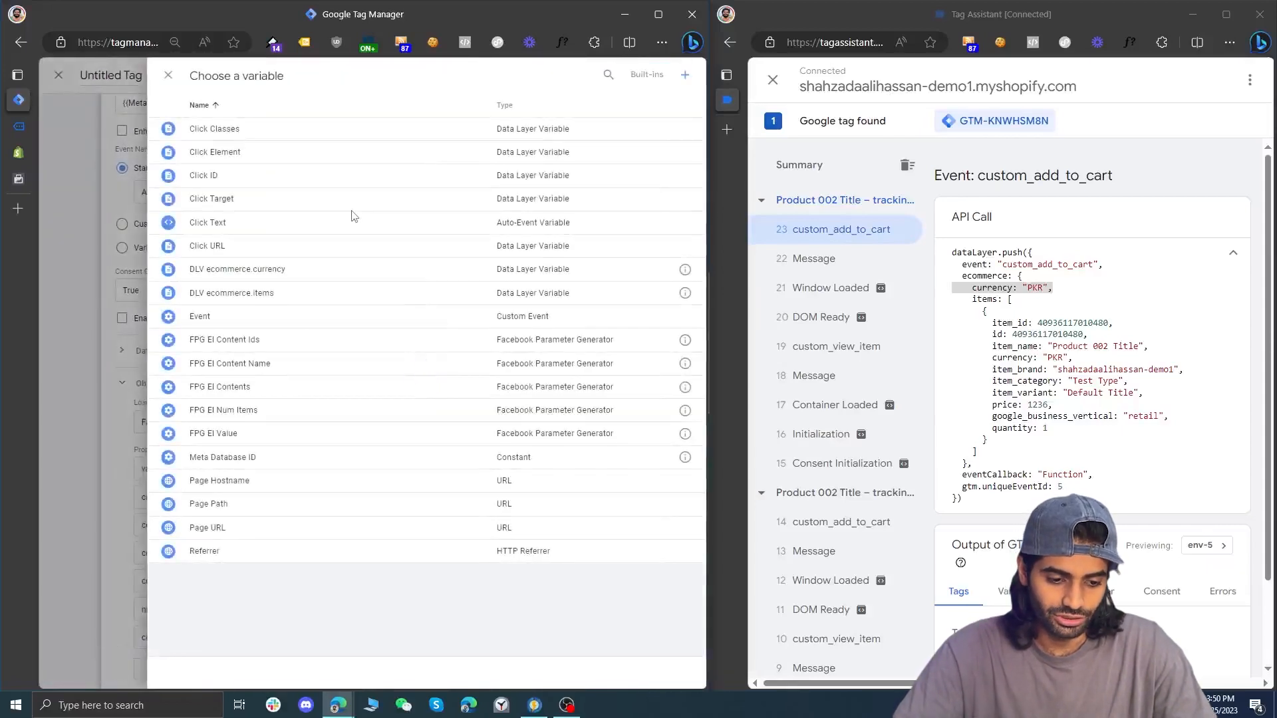
left_click(268, 411)
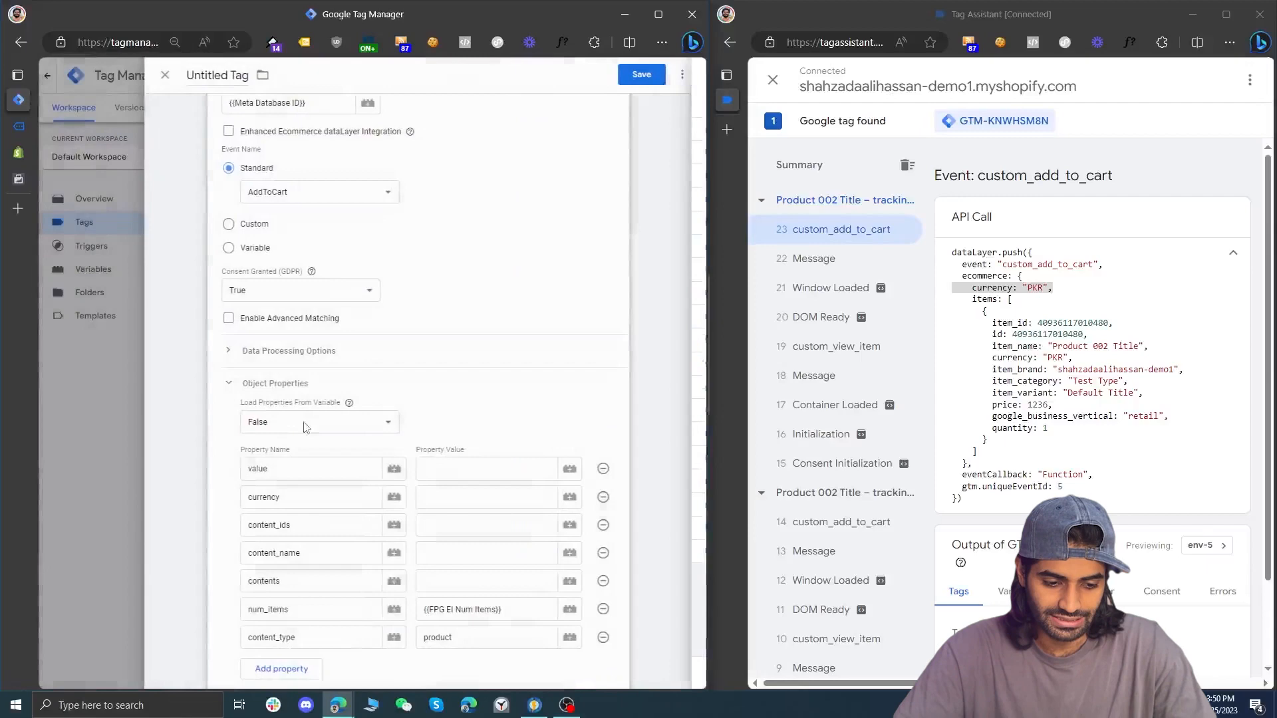
left_click(573, 583)
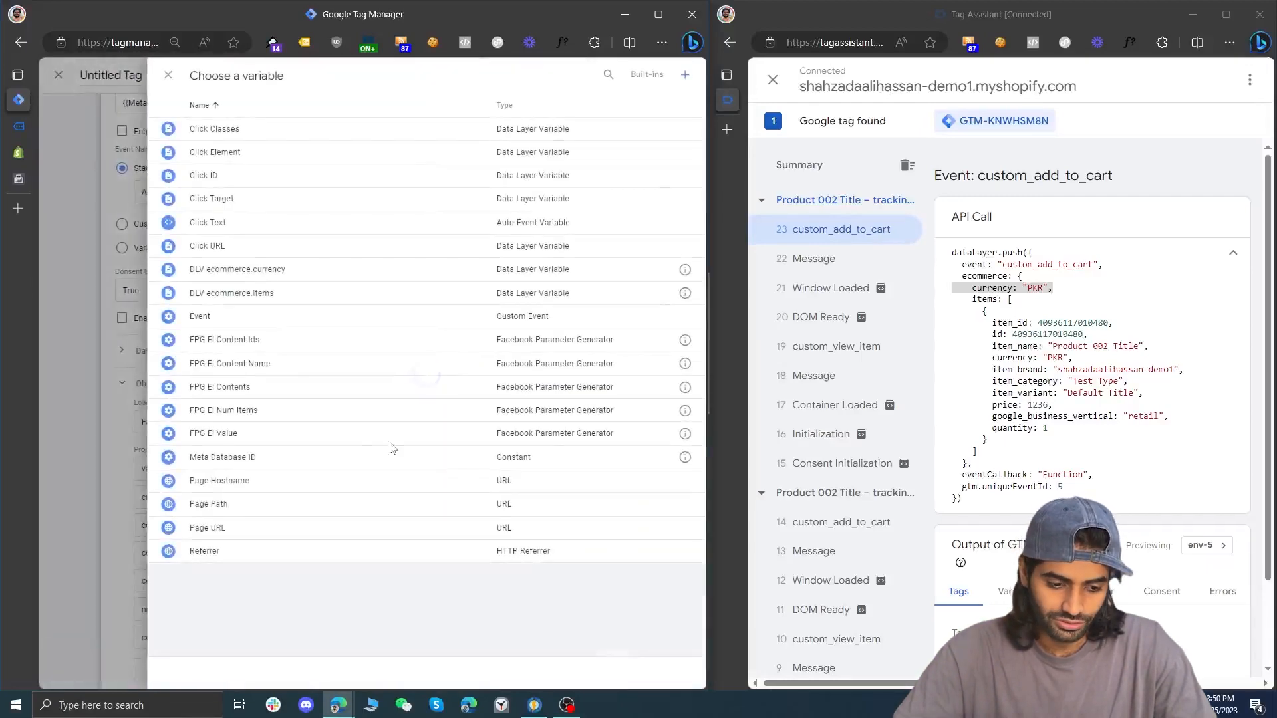
left_click(288, 388)
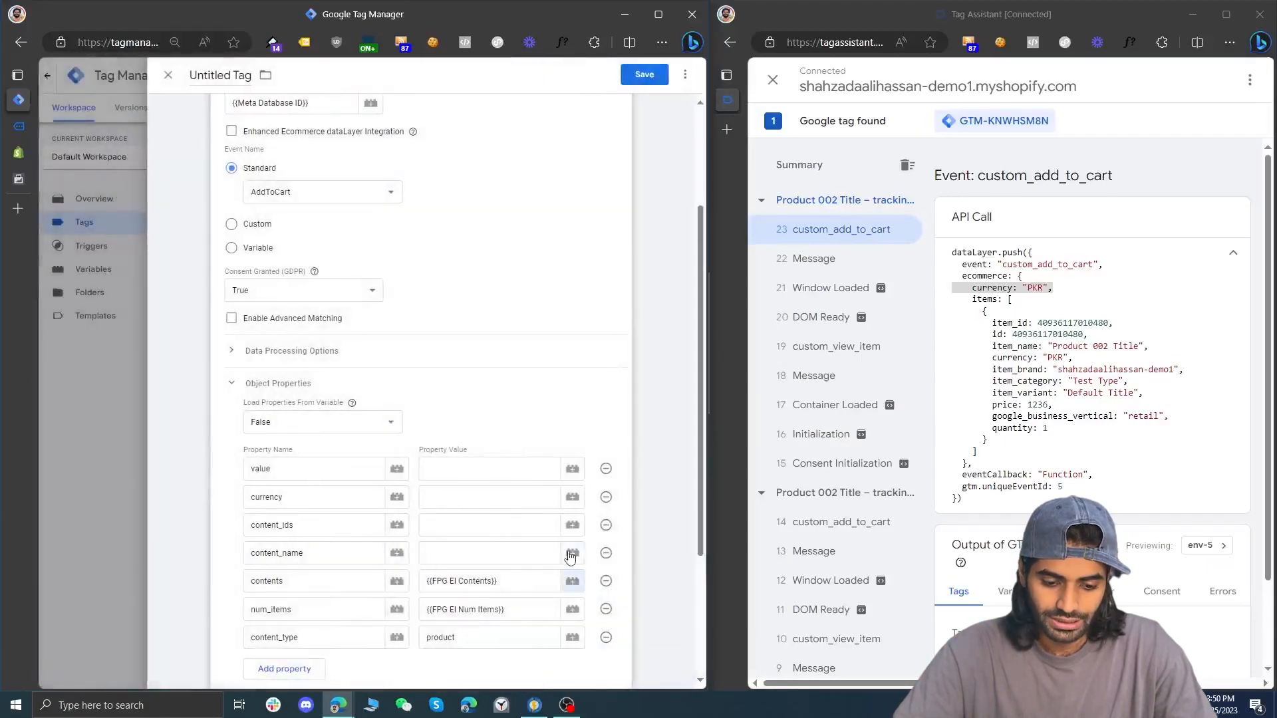
Assign the variable FPG EI Content Name to content_name and FPG EI Content Ids to content_ids
left_click(571, 554)
left_click(262, 366)
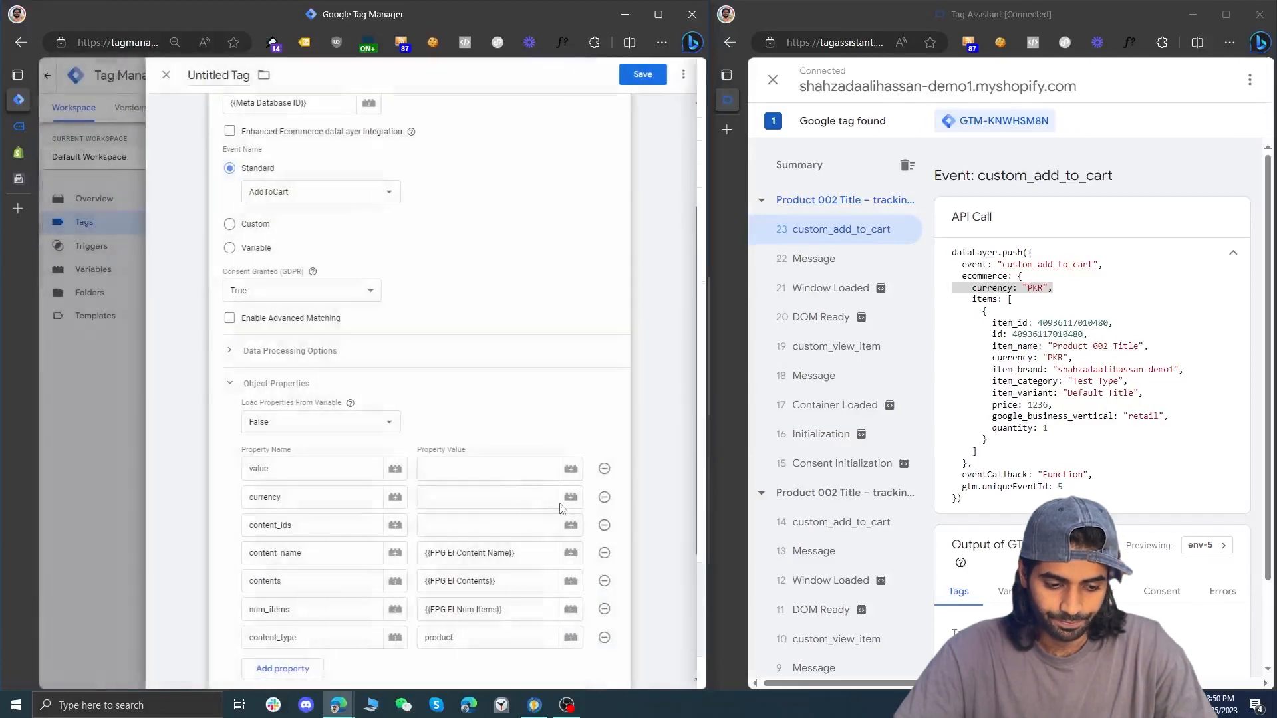
left_click(571, 524)
left_click(279, 338)
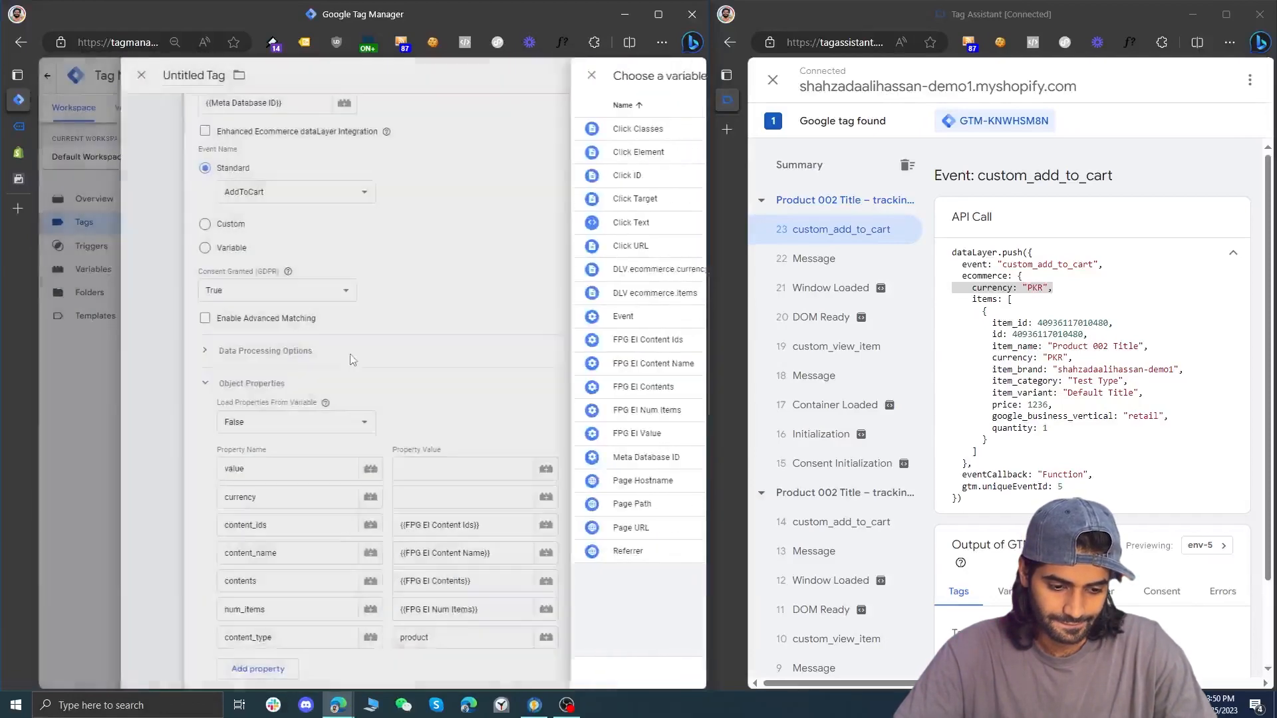
Assign the variable DLV ecommerce.currency to the currency property and FPG EI Value to the value property
left_click(570, 496)
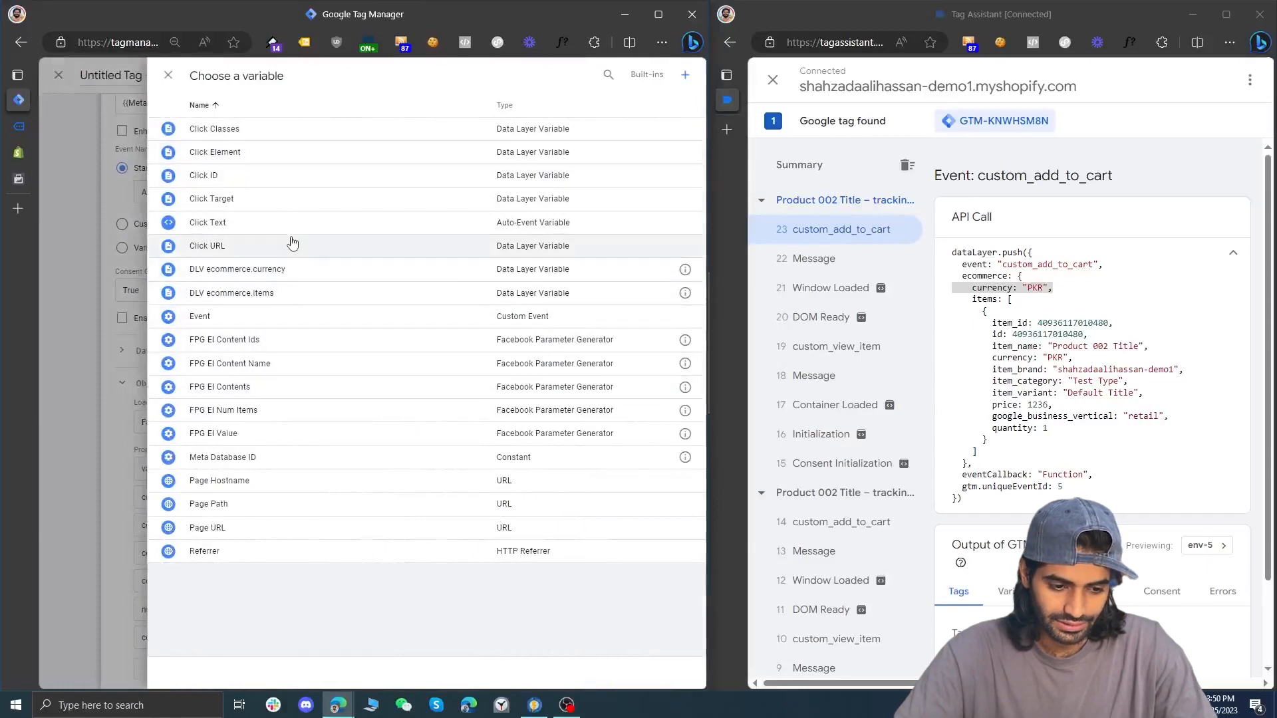
left_click(289, 269)
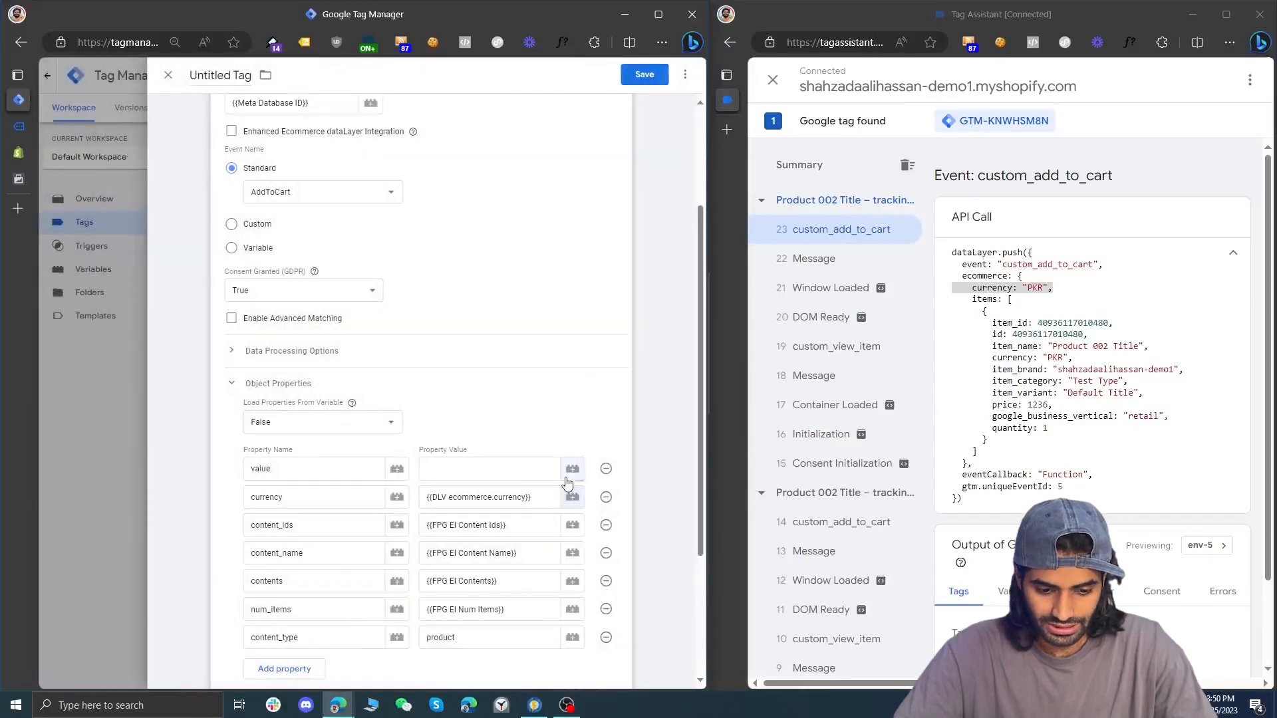
left_click(568, 473)
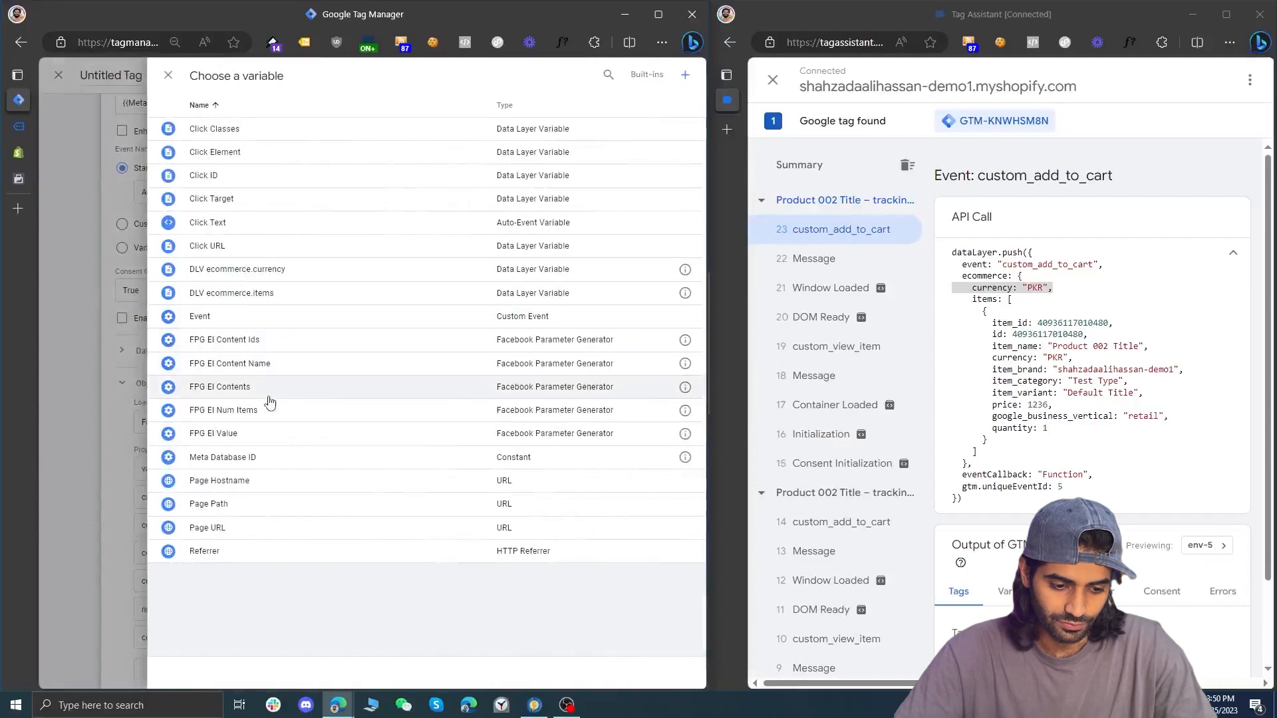
left_click(269, 432)
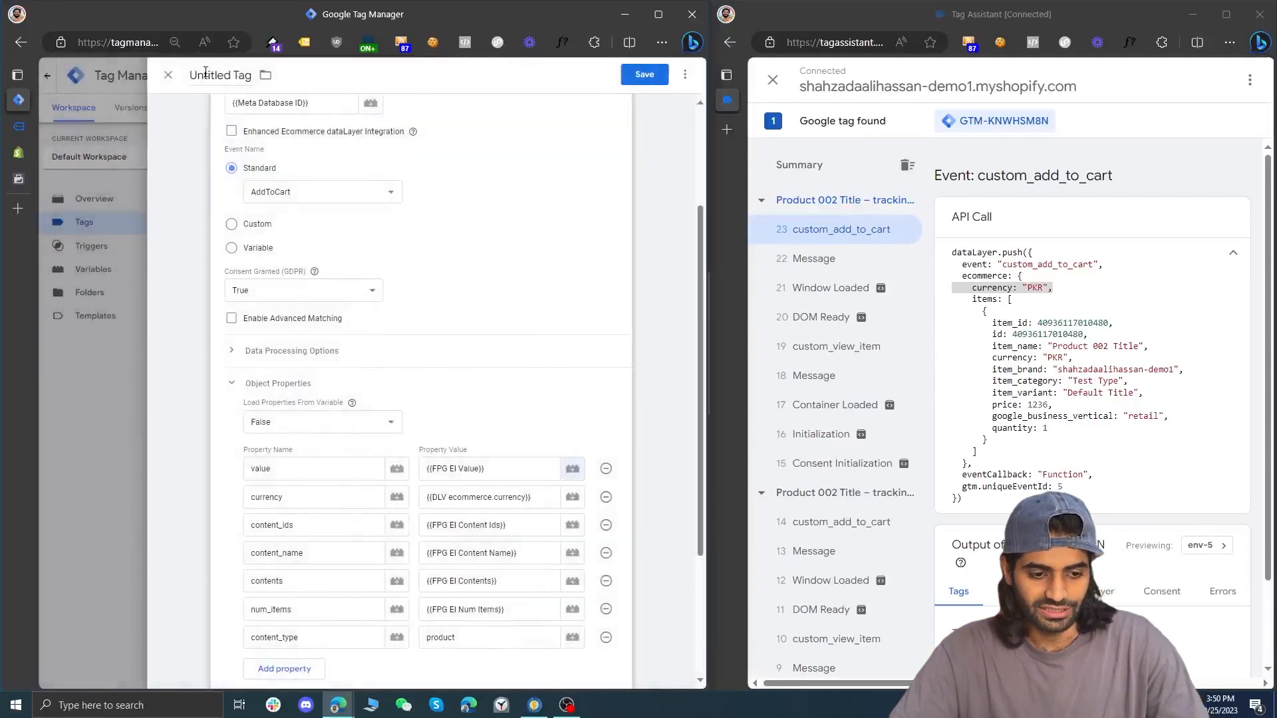
Name the tag FB Pixel AddToCart and save it
left_click(205, 72)
type("FB Pixe")
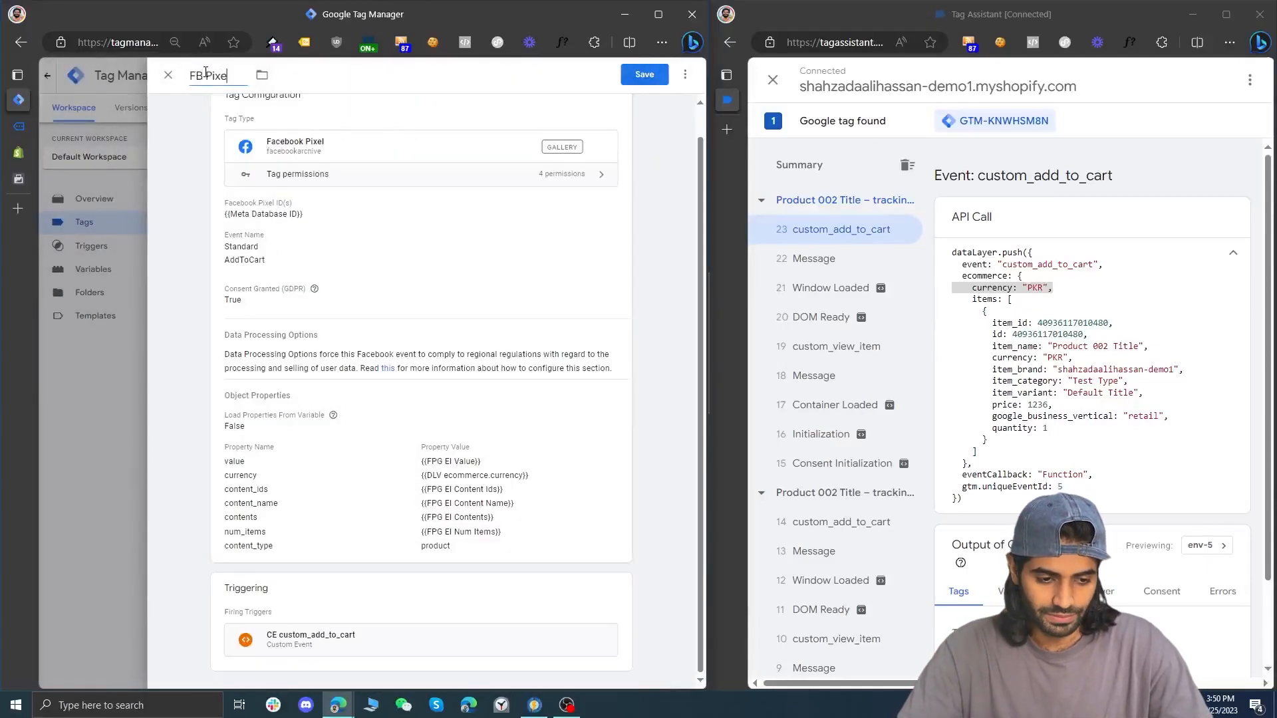
type("l AddToCart")
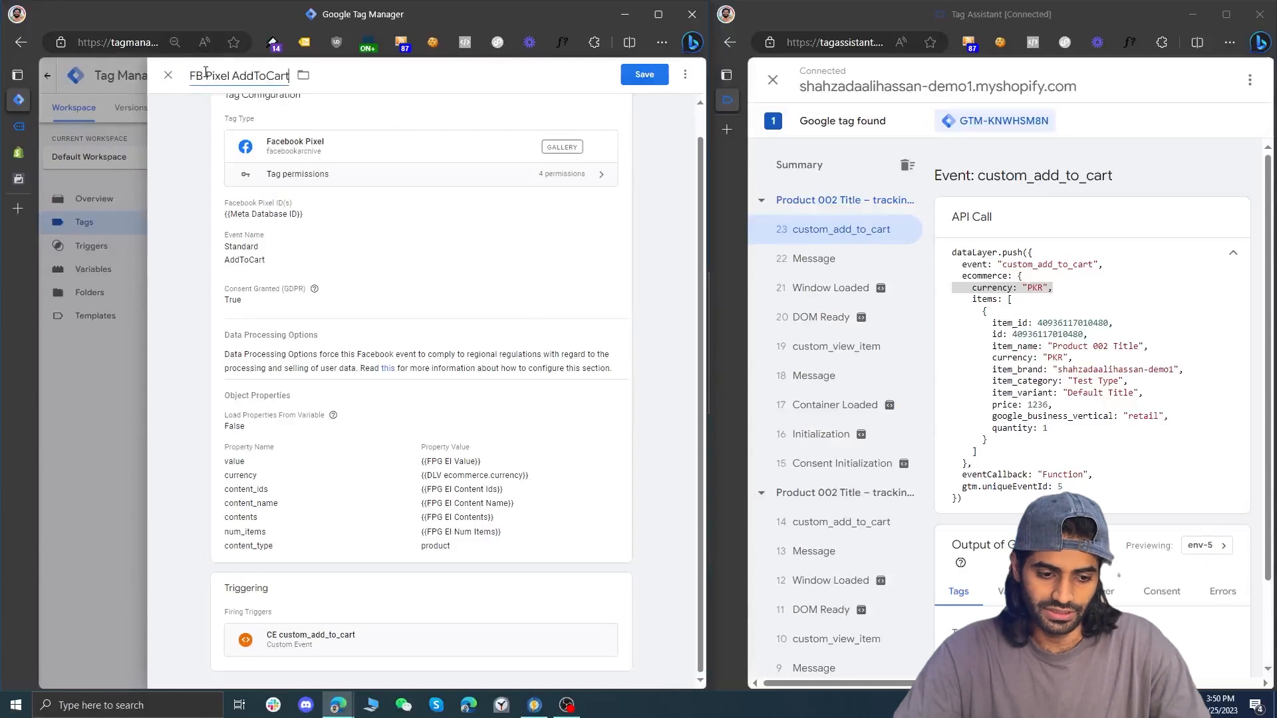
left_click(648, 75)
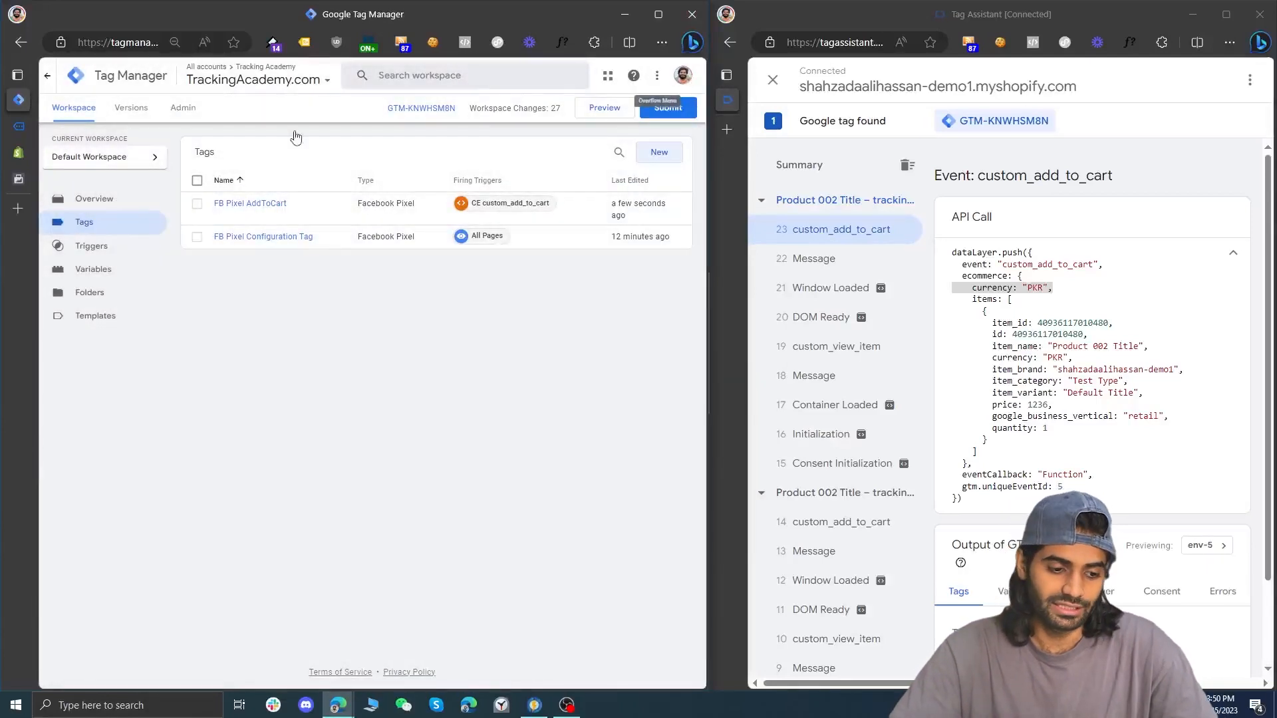
Switch to Events Manager and open the event testing page for the TrackingAcademy data source
left_click(18, 179)
left_click(468, 173)
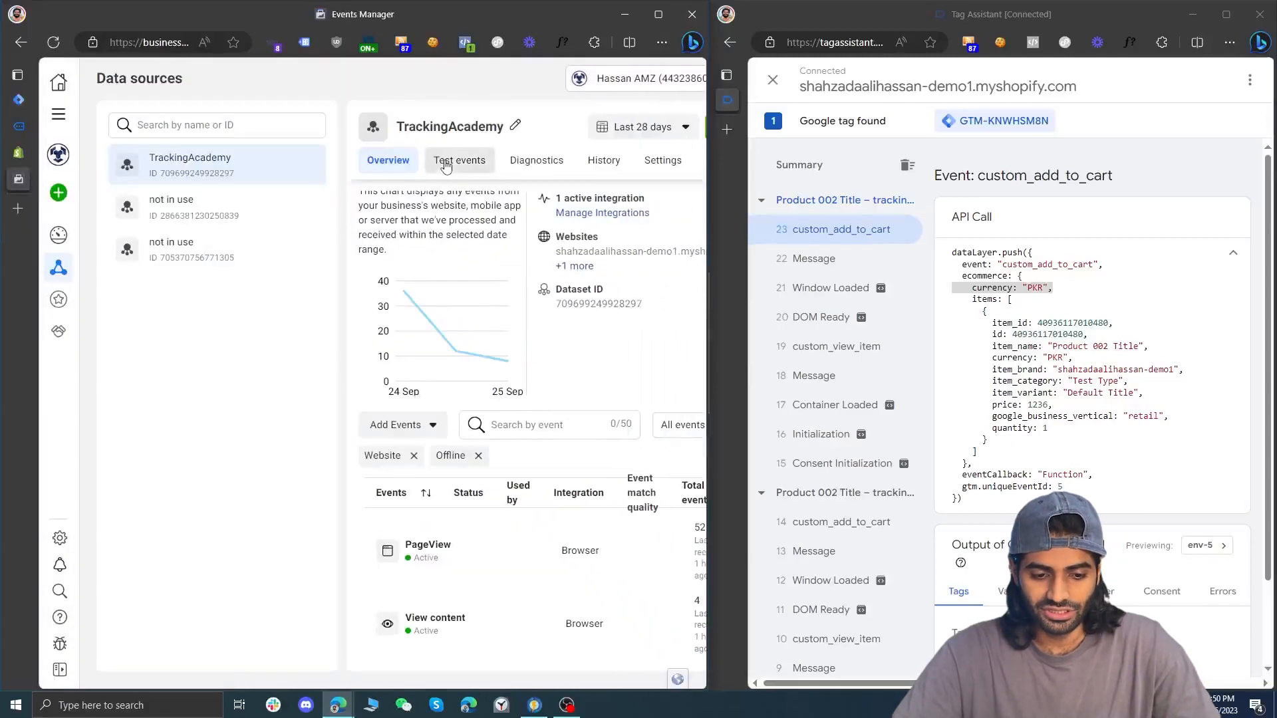
key("ctrl+minus")
key("ctrl+minus")
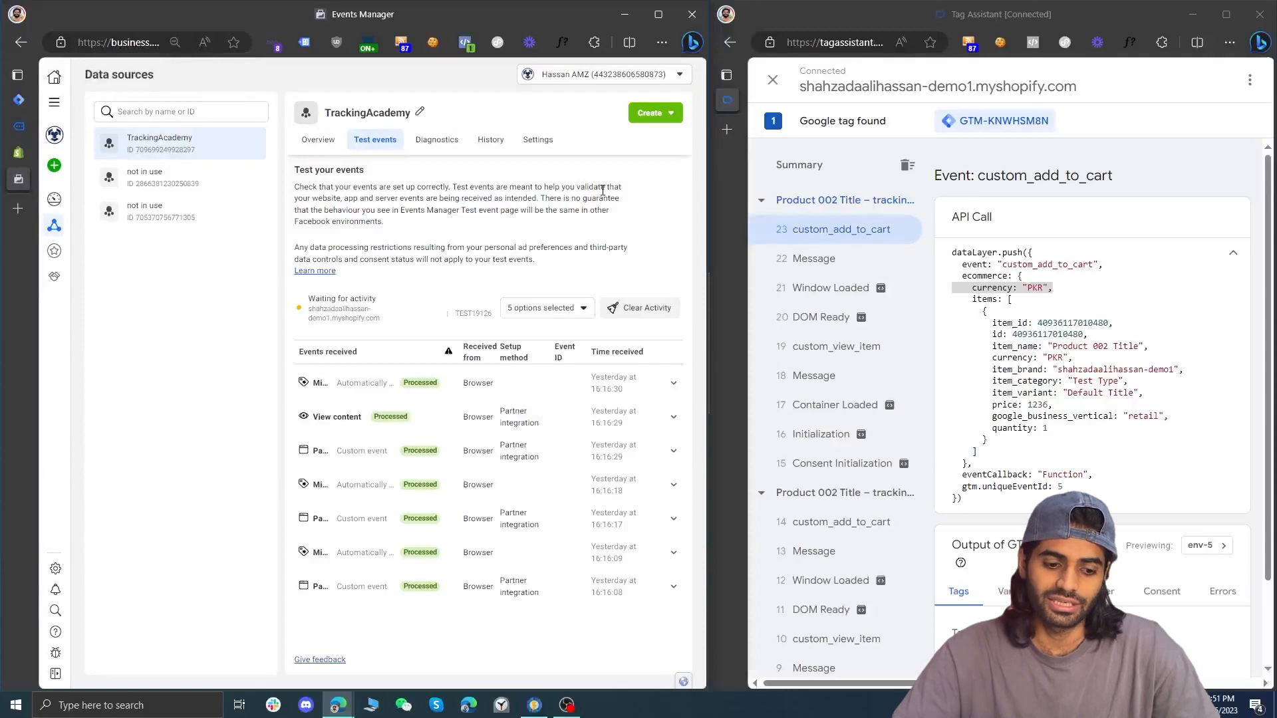
Restart the Google Tag Manager preview session and move Tag Assistant into the main browser window beside the store
left_click(19, 99)
left_click(617, 111)
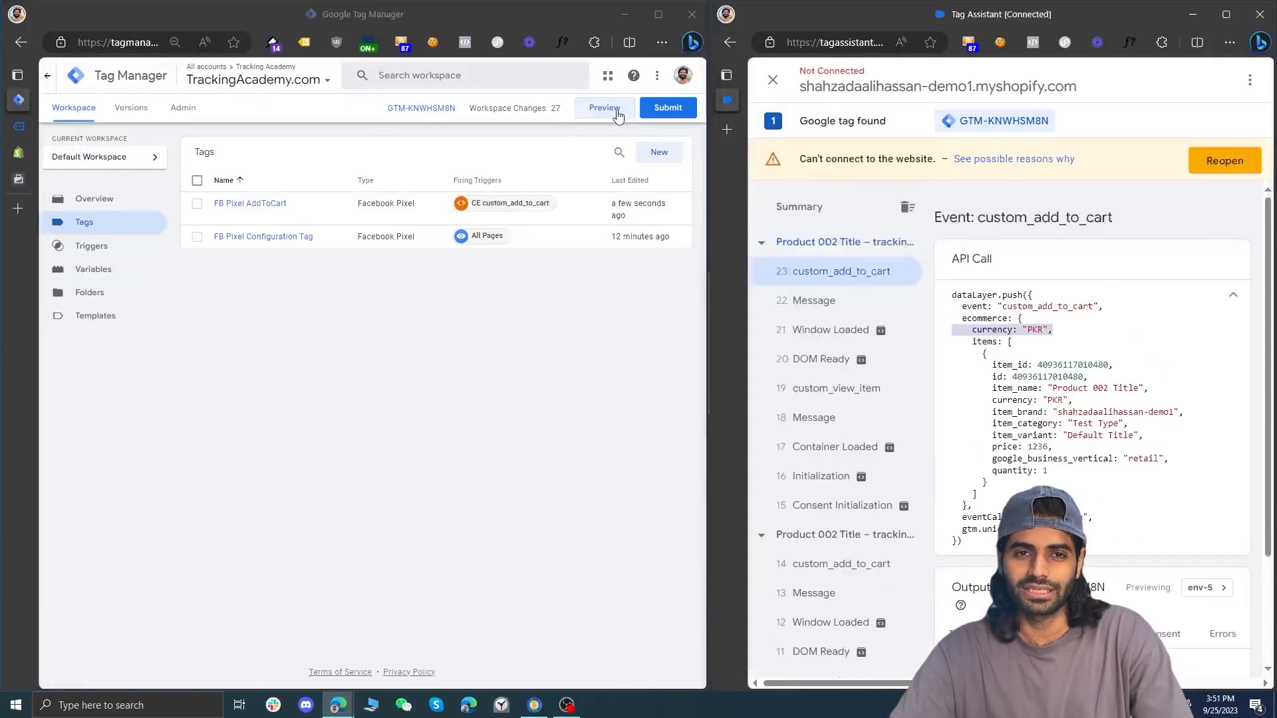
left_click_drag(728, 101, 18, 130)
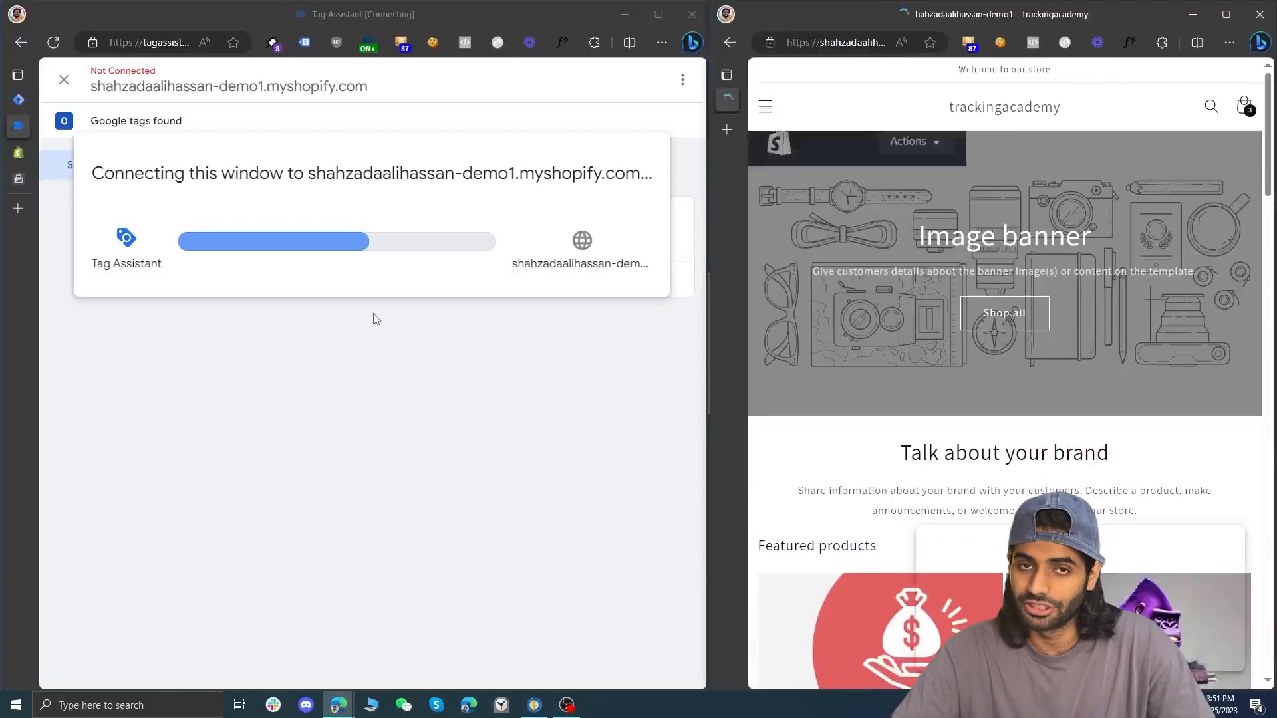
Open Product 001 Title in the connected store, continue into the debug session and add the product to the cart
scroll(905, 391, "down", 3)
left_click(906, 393)
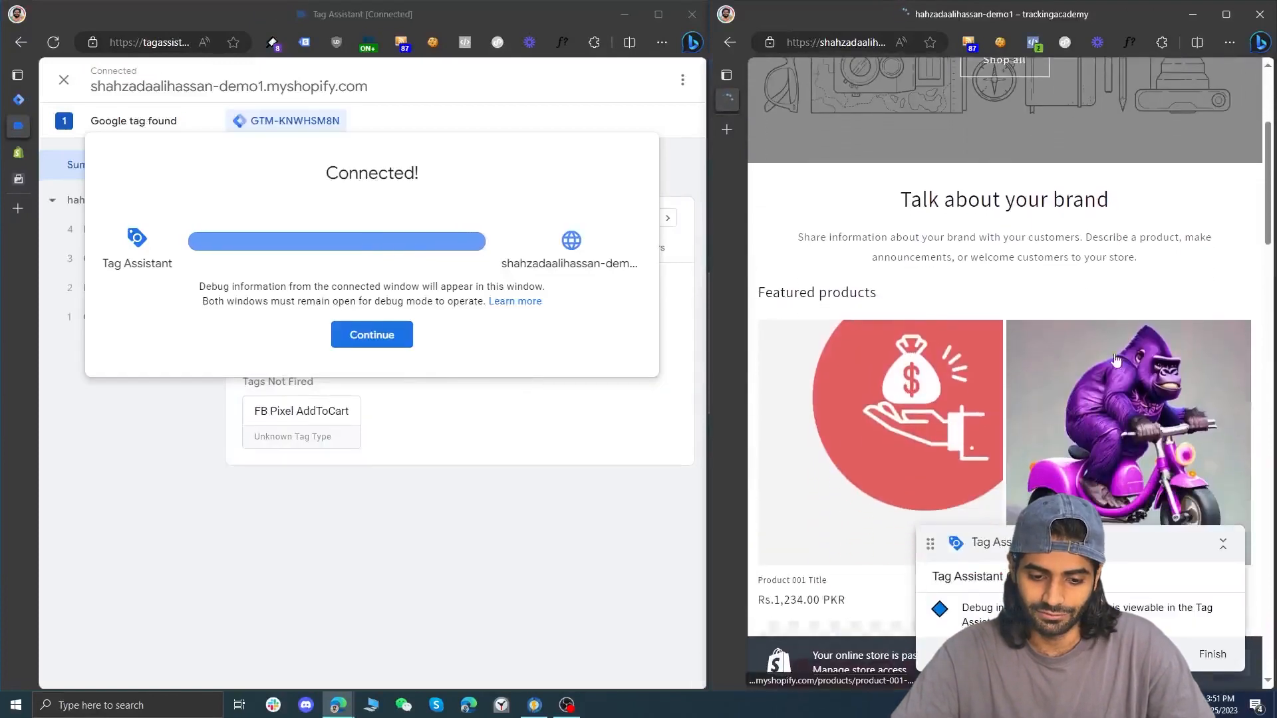
left_click(398, 335)
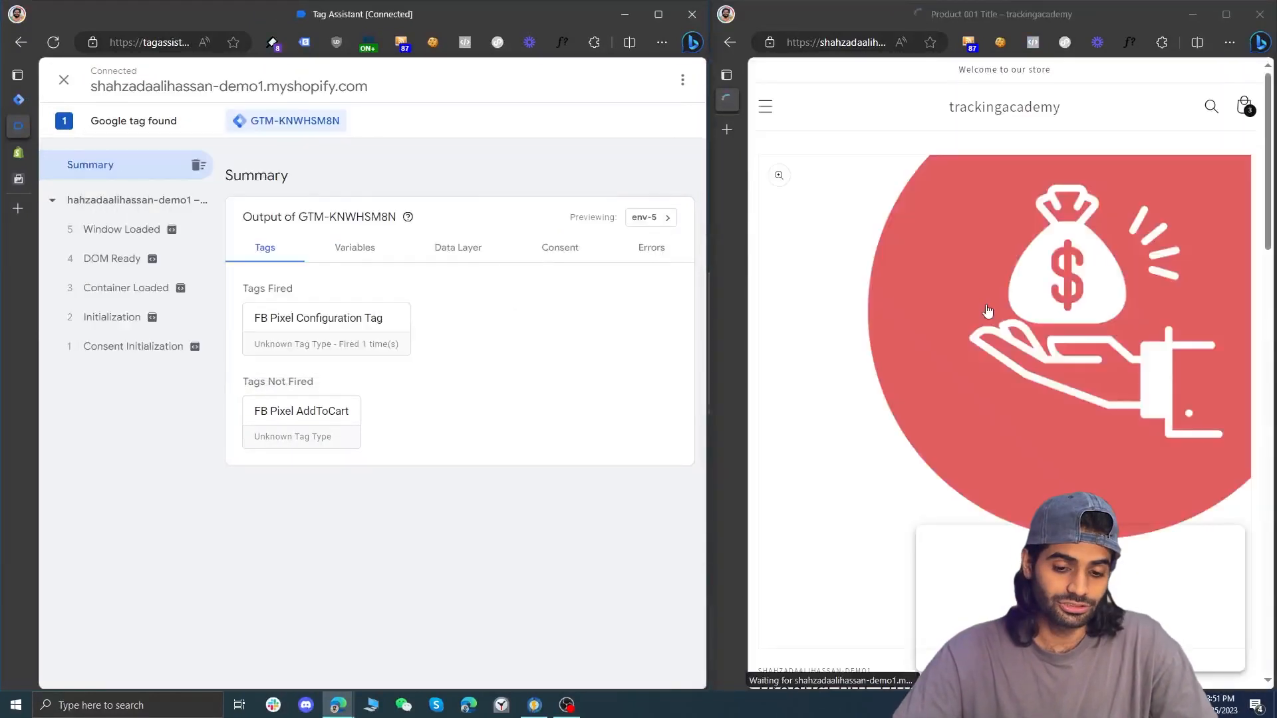
scroll(986, 308, "down", 5)
left_click(930, 336)
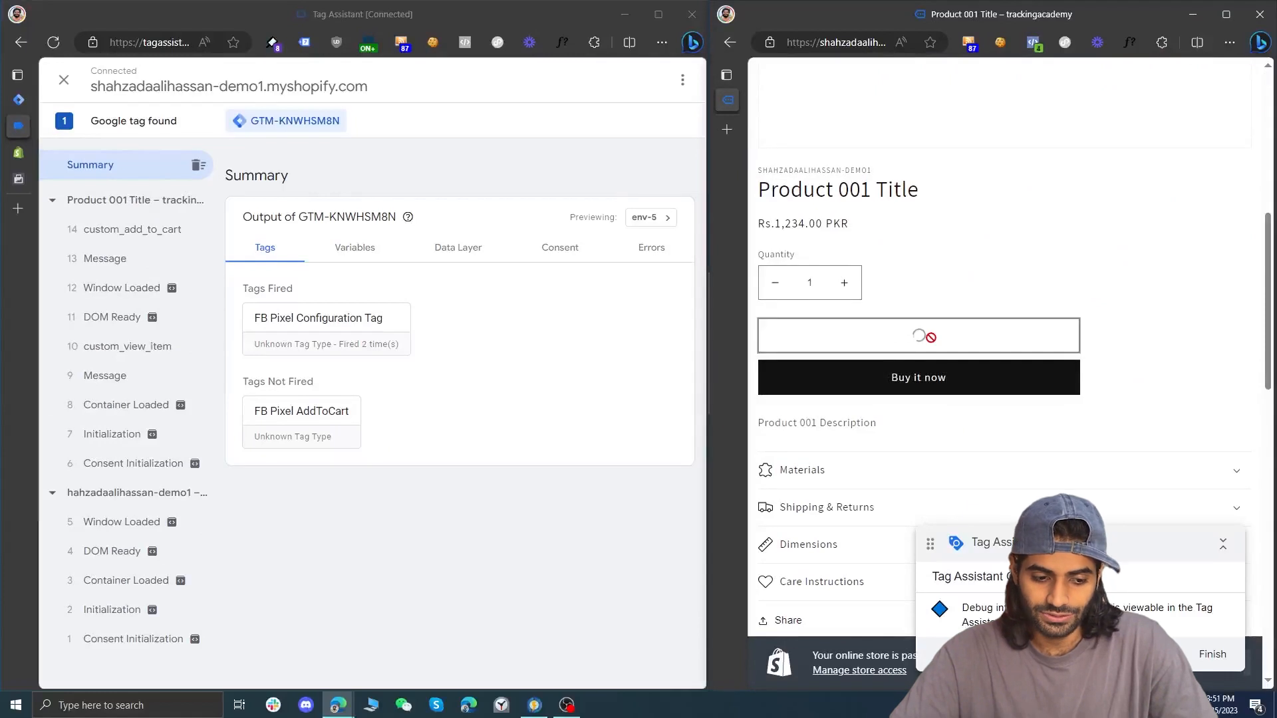
Inspect the custom_add_to_cart API call in Tag Assistant and the AddToCart parameters, including contents, in Meta Pixel Helper
left_click(190, 241)
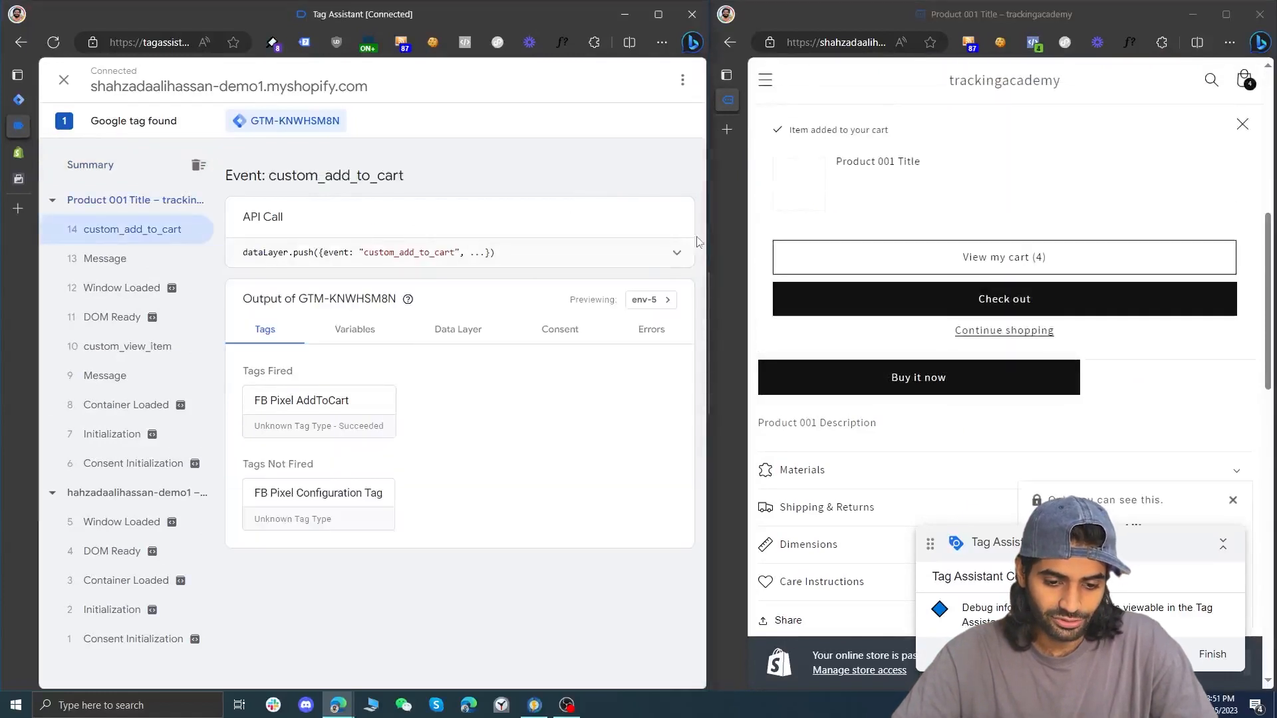
left_click(678, 253)
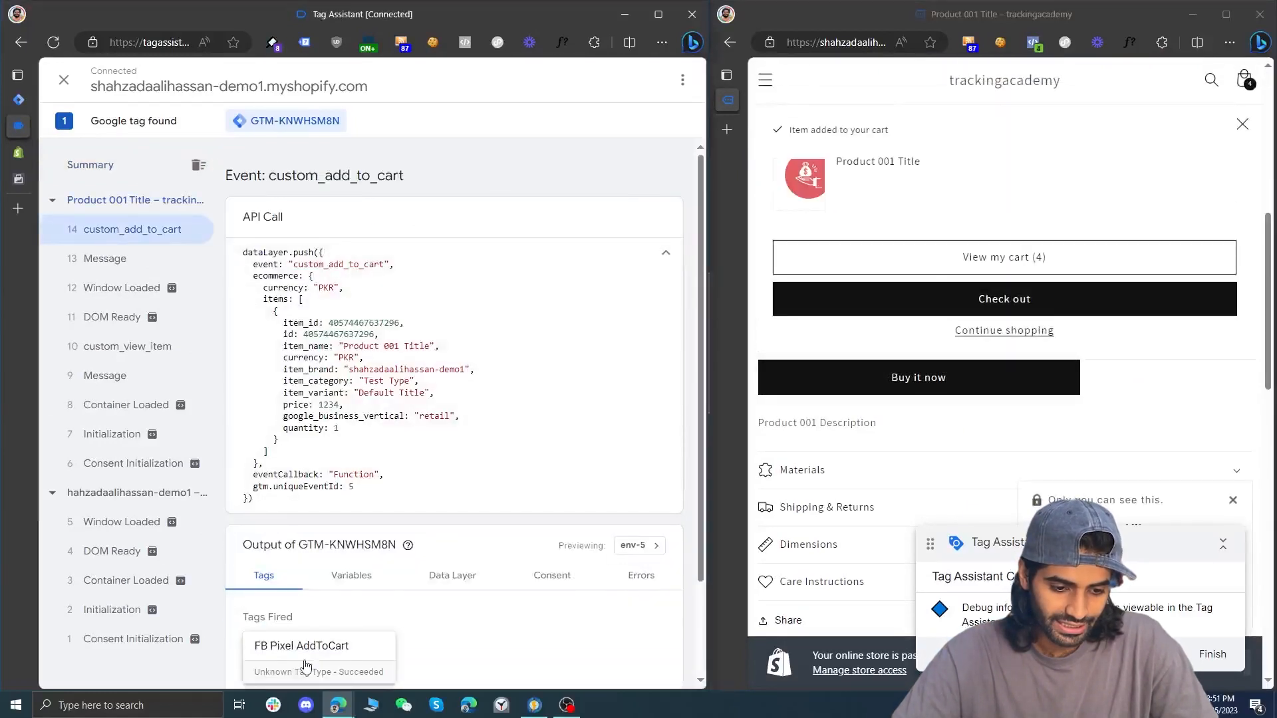
left_click(1033, 42)
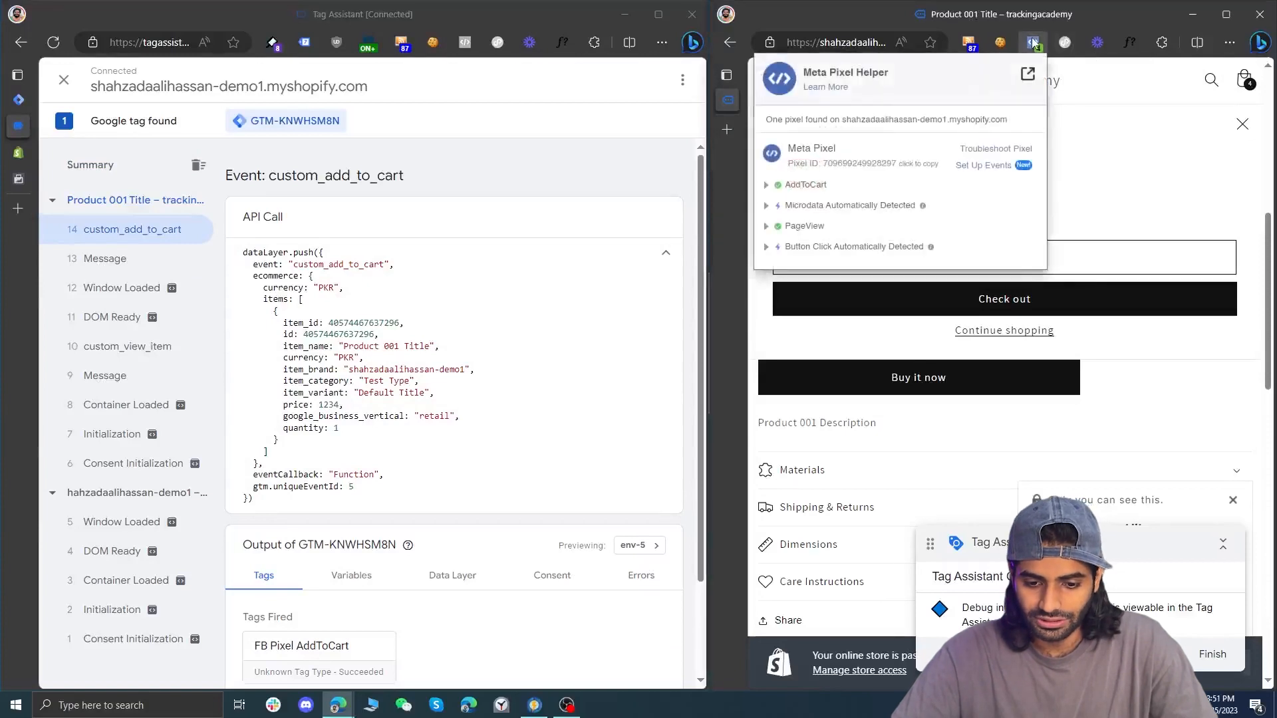
left_click(799, 187)
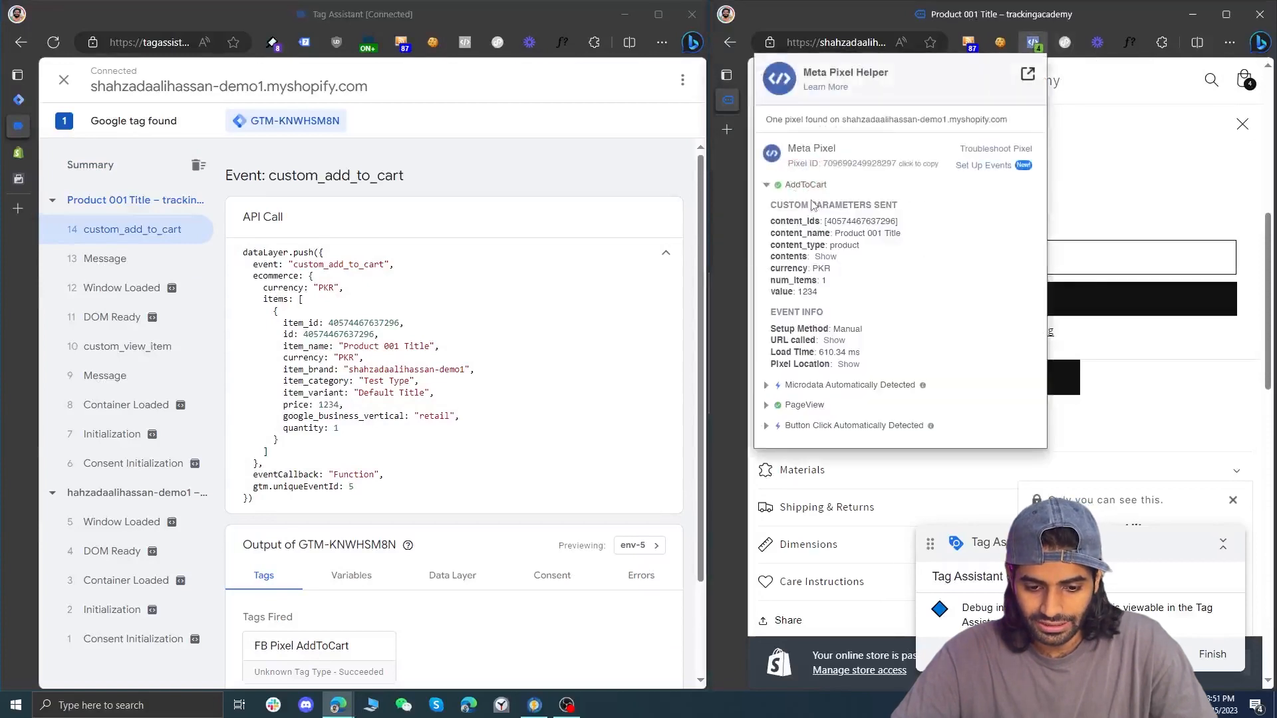
double_click(874, 224)
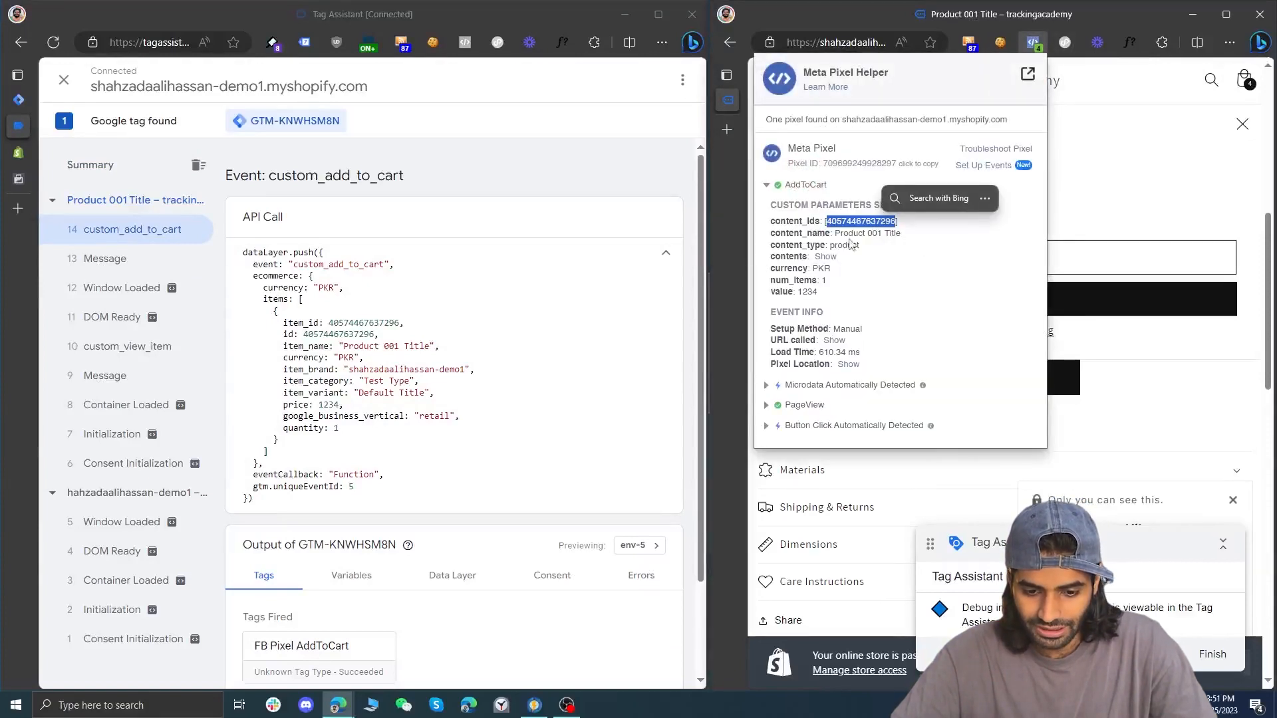
left_click(826, 257)
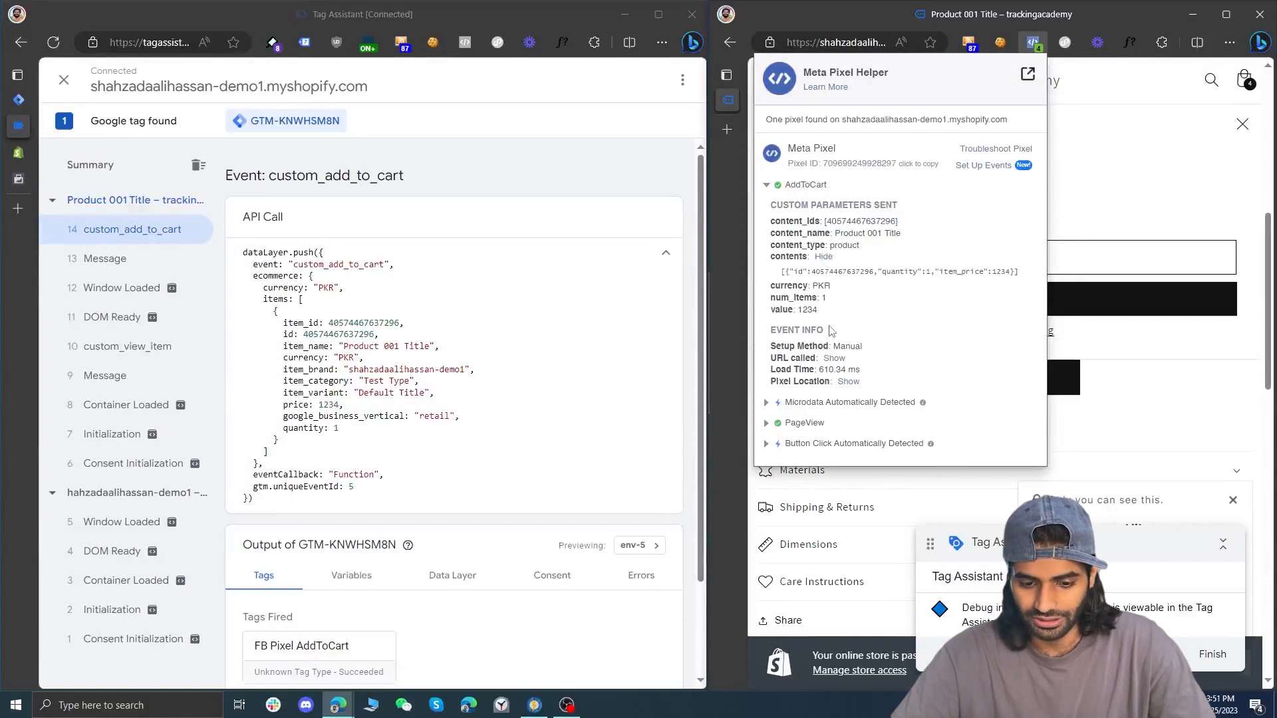
Maximize Events Manager and examine all parameters of the received Add to cart test event
left_click(19, 179)
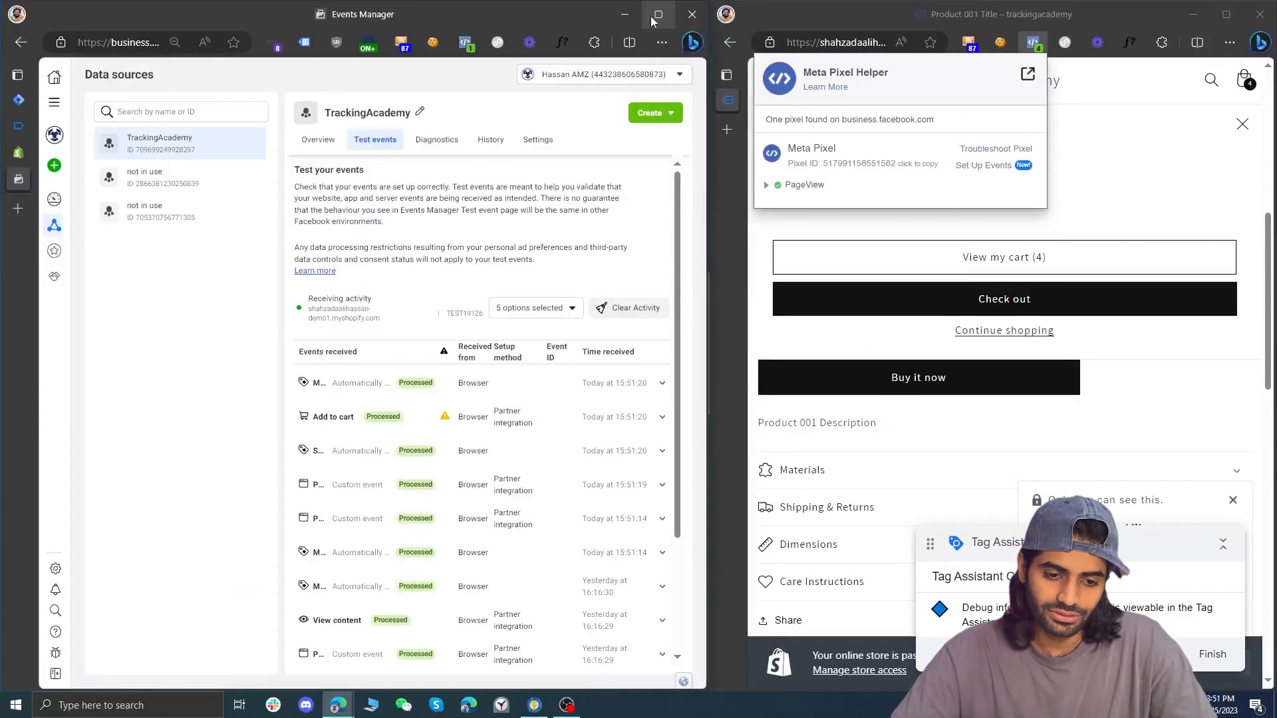
left_click(658, 15)
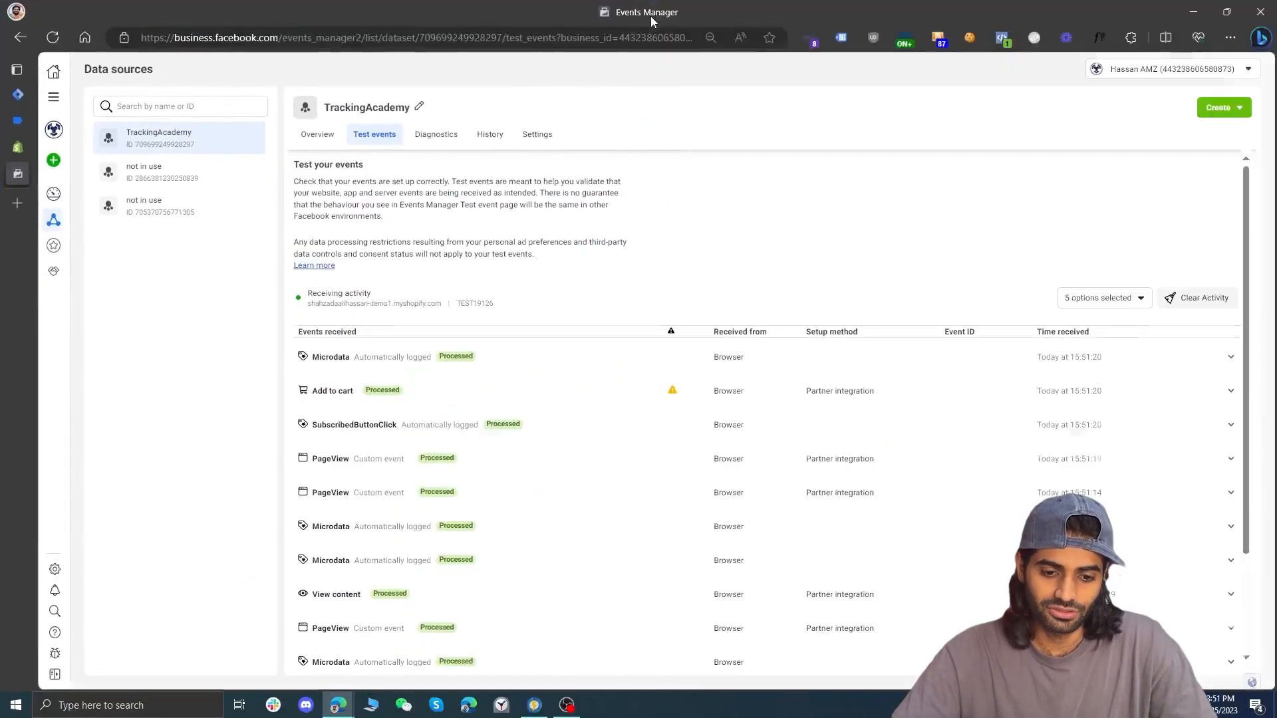
left_click(517, 405)
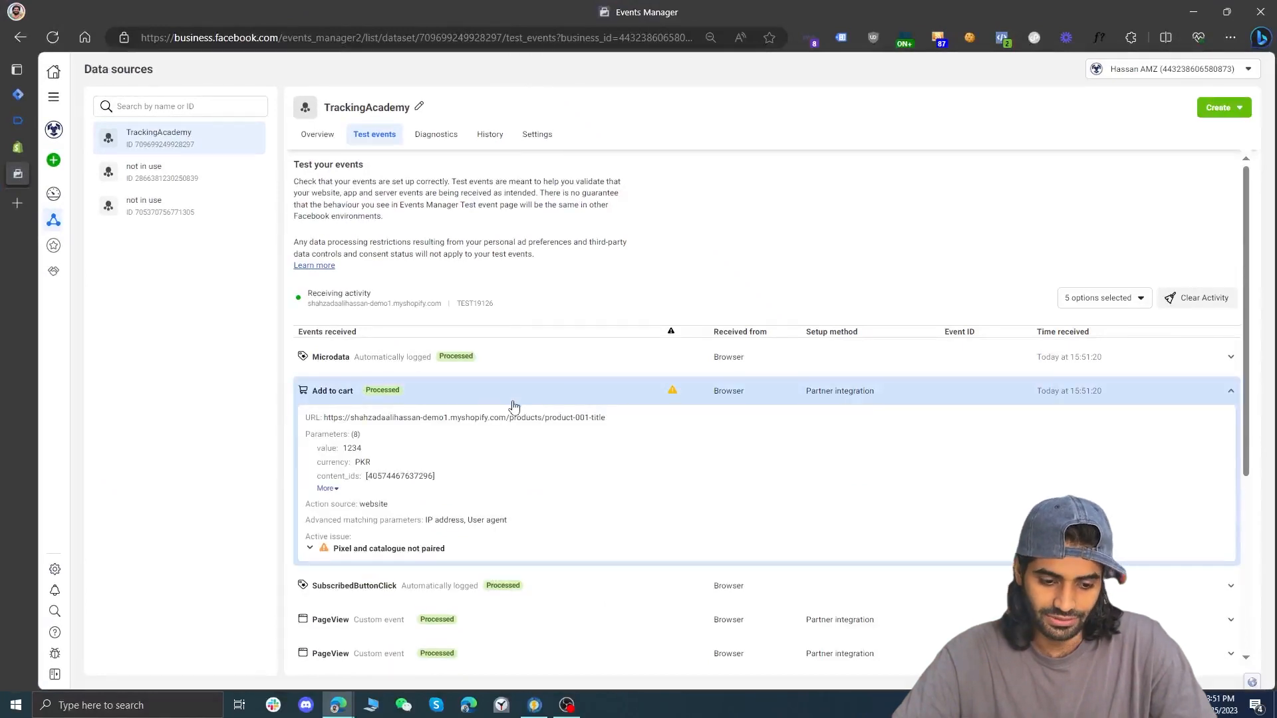
left_click(327, 489)
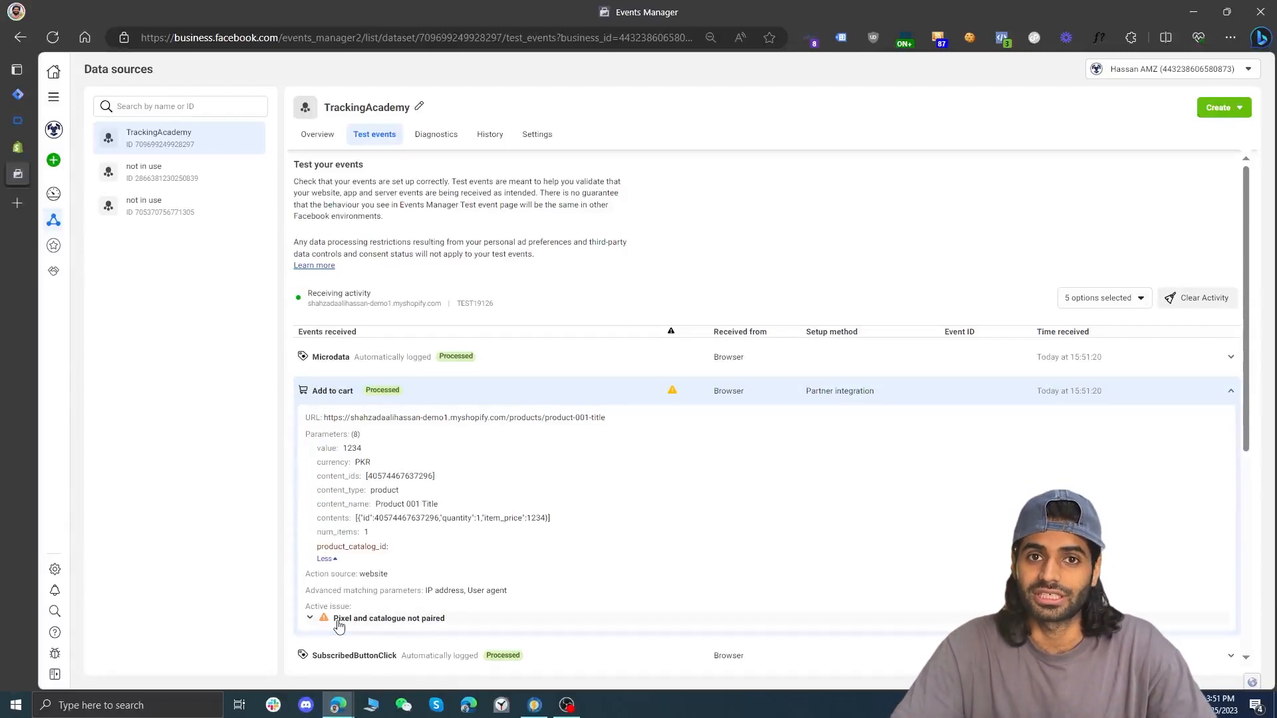
Publish the Google Tag Manager workspace changes as a version named with the author's name in square brackets followed by FB Pixel AddToCart
mouse_move(18, 120)
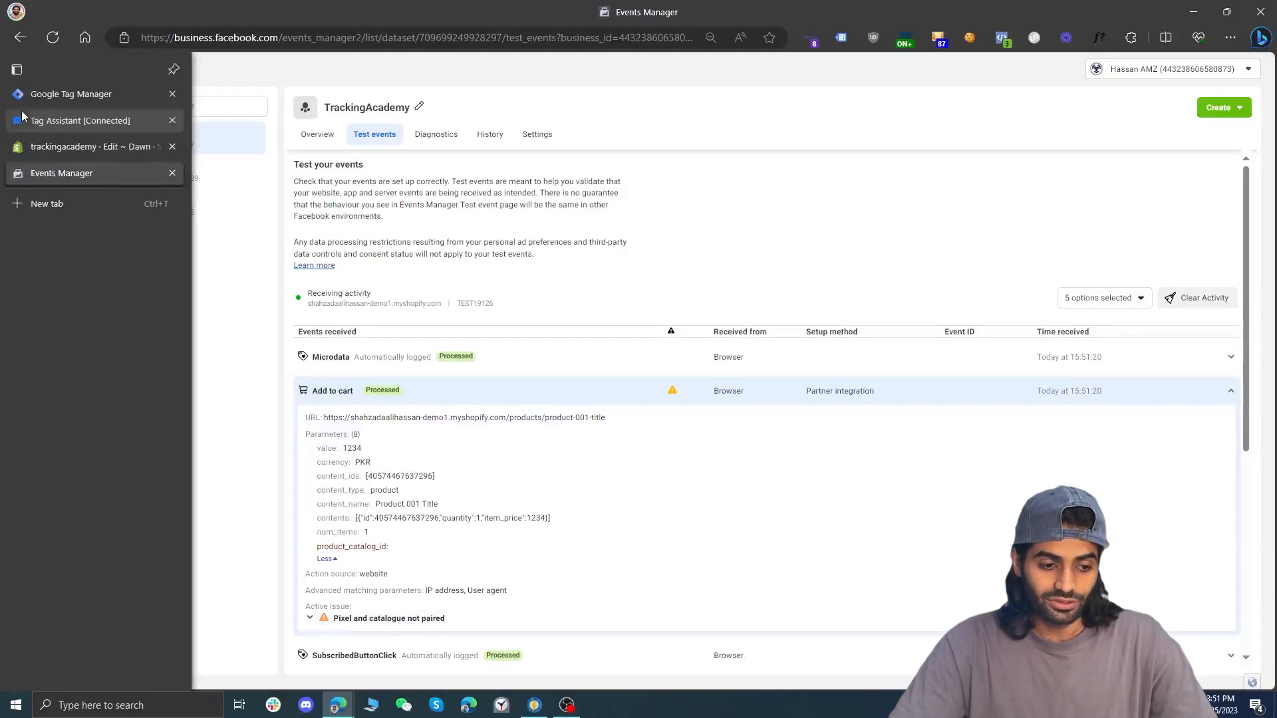
left_click(106, 94)
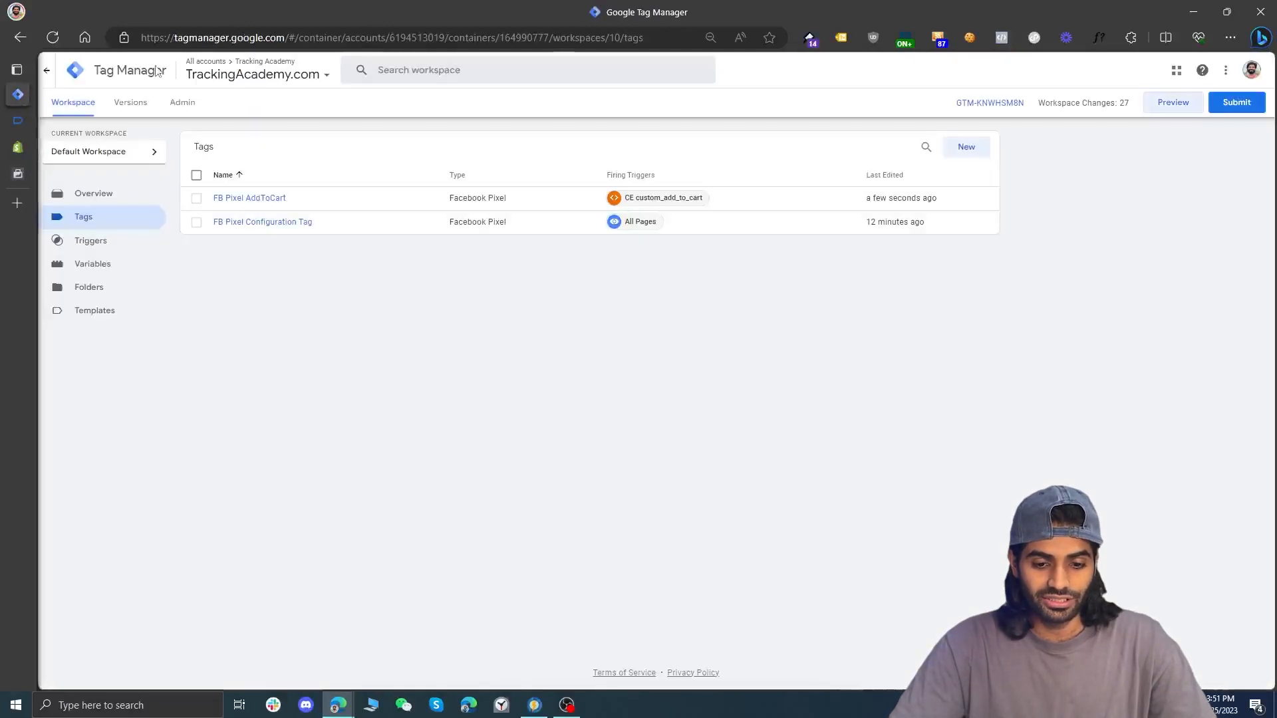
left_click(1236, 101)
left_click(594, 201)
type("[ShahzadaAliHassan] FB")
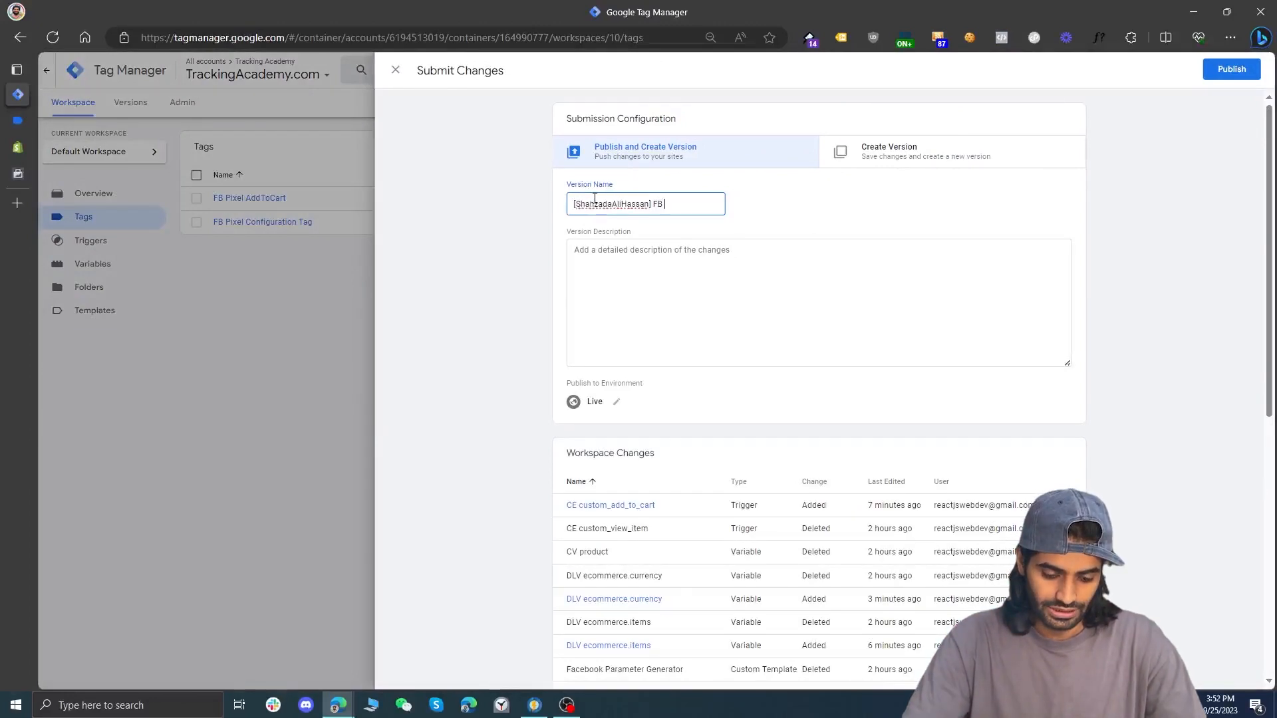
type(" Pixel AddToCart")
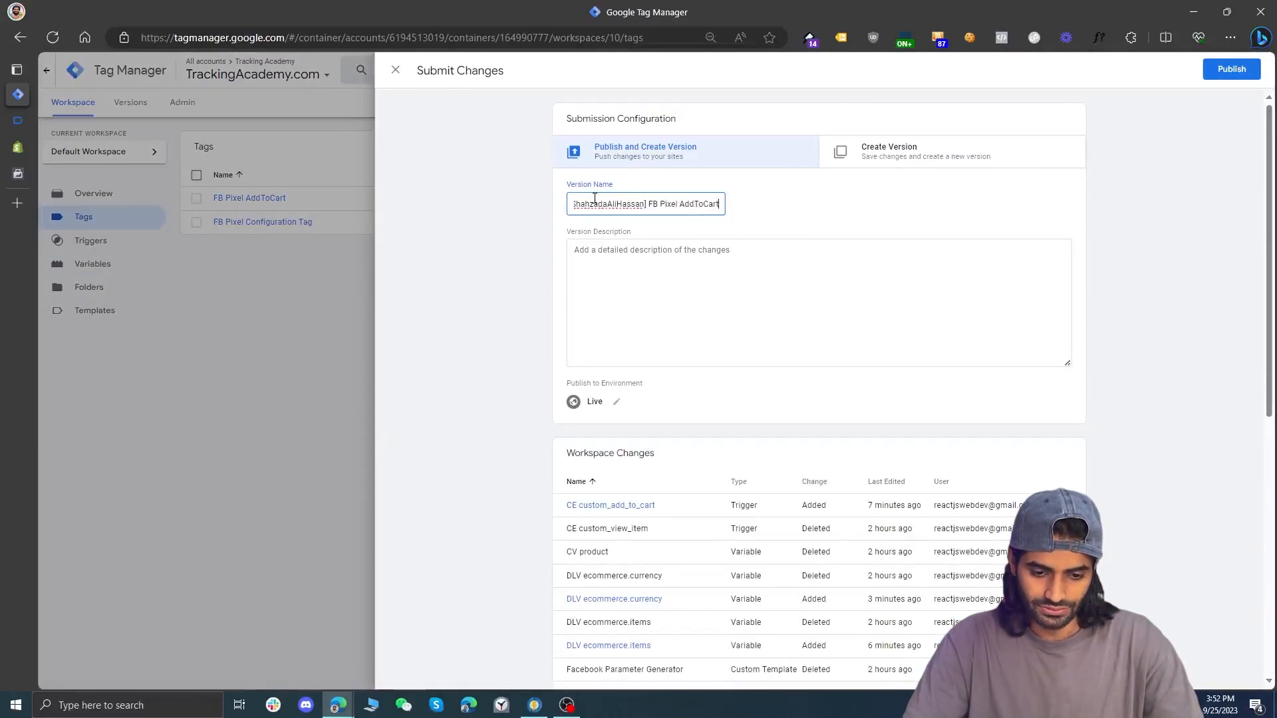
left_click(1229, 74)
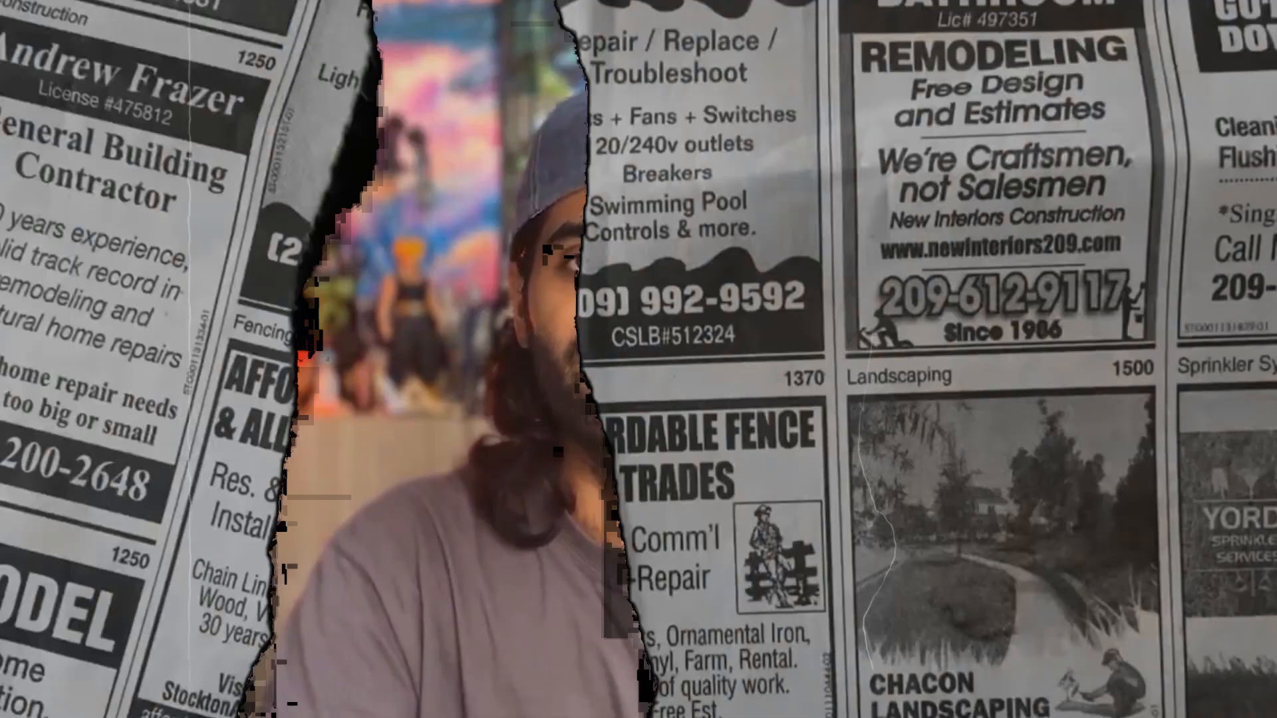